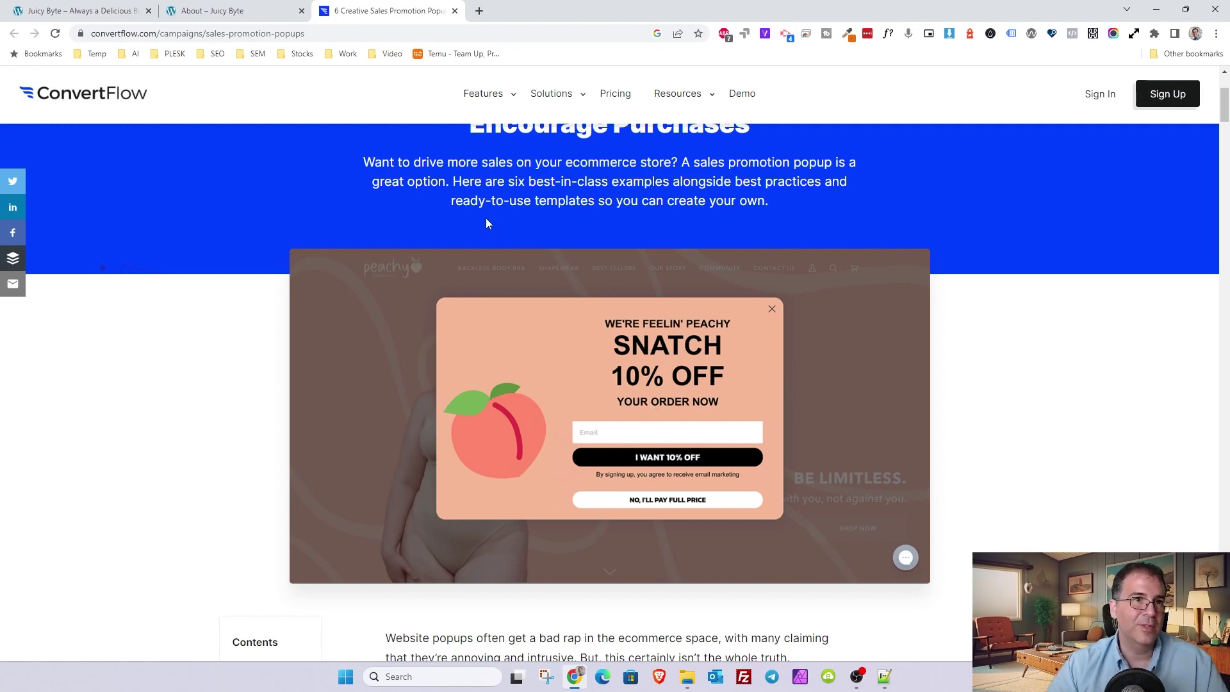
# - Switch to the Juicy Byte site after viewing ConvertFlow's 10% off popup example
pyautogui.click(46, 15)
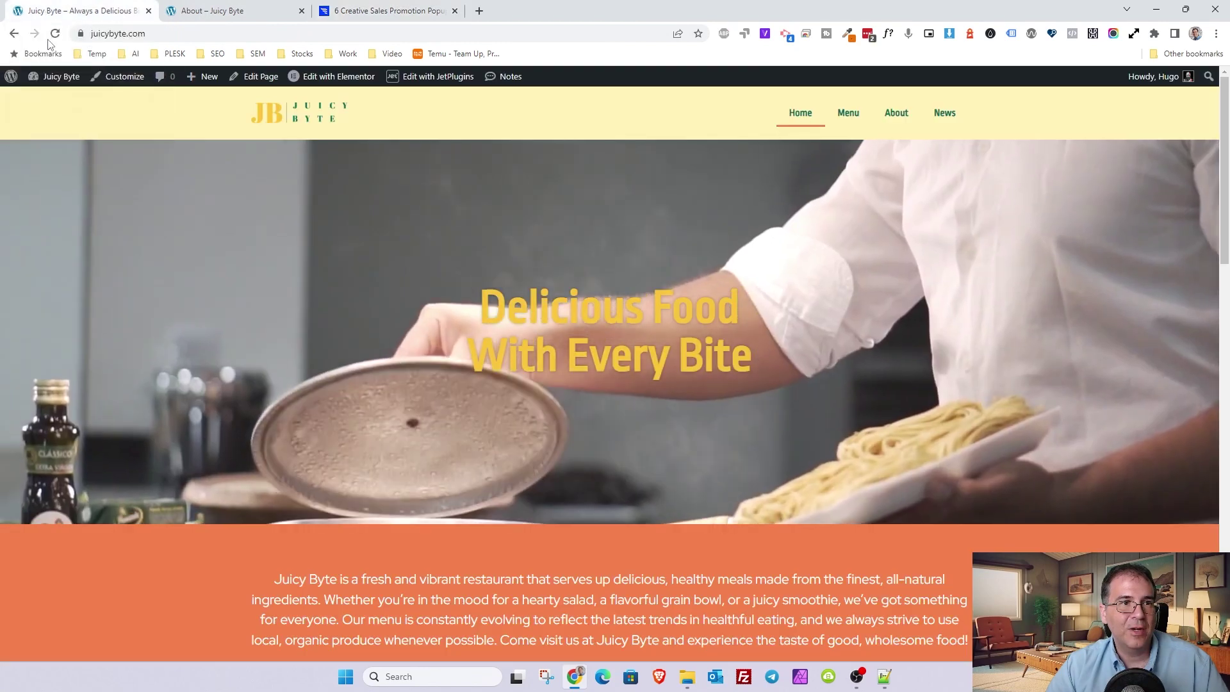
# - Create a new Elementor popup template named 'Discount Popup' from Templates > Popups
pyautogui.moveTo(57, 76)
pyautogui.click(48, 99)
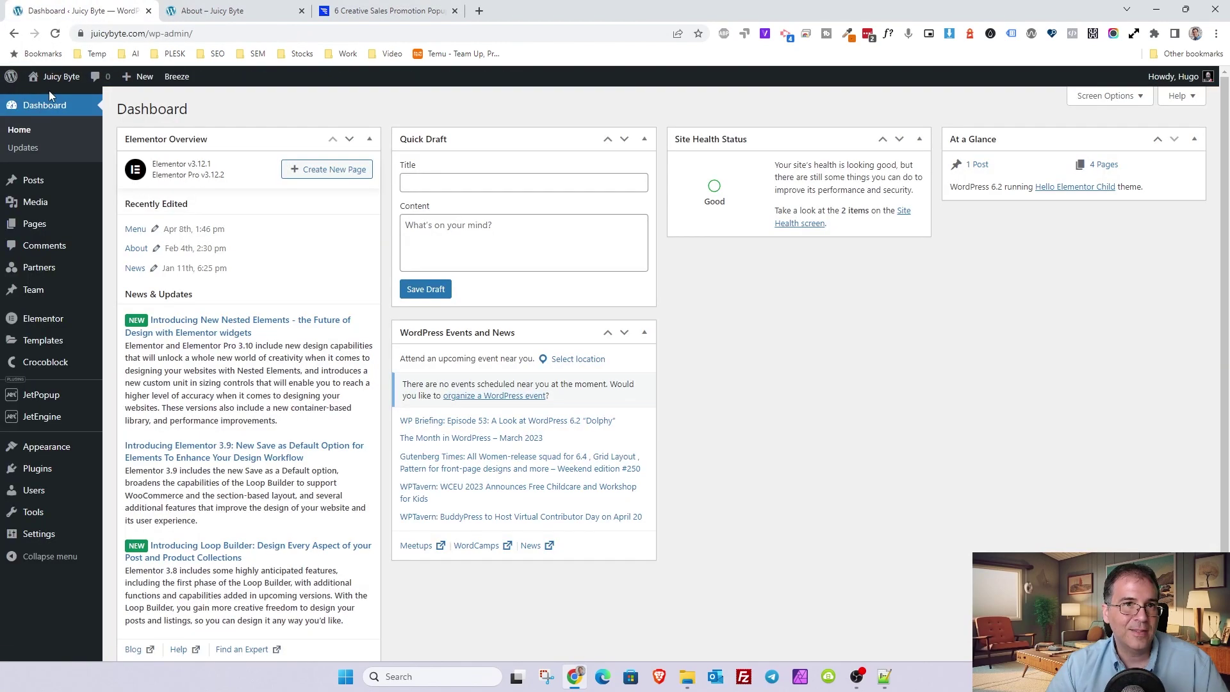
pyautogui.moveTo(35, 342)
pyautogui.click(128, 378)
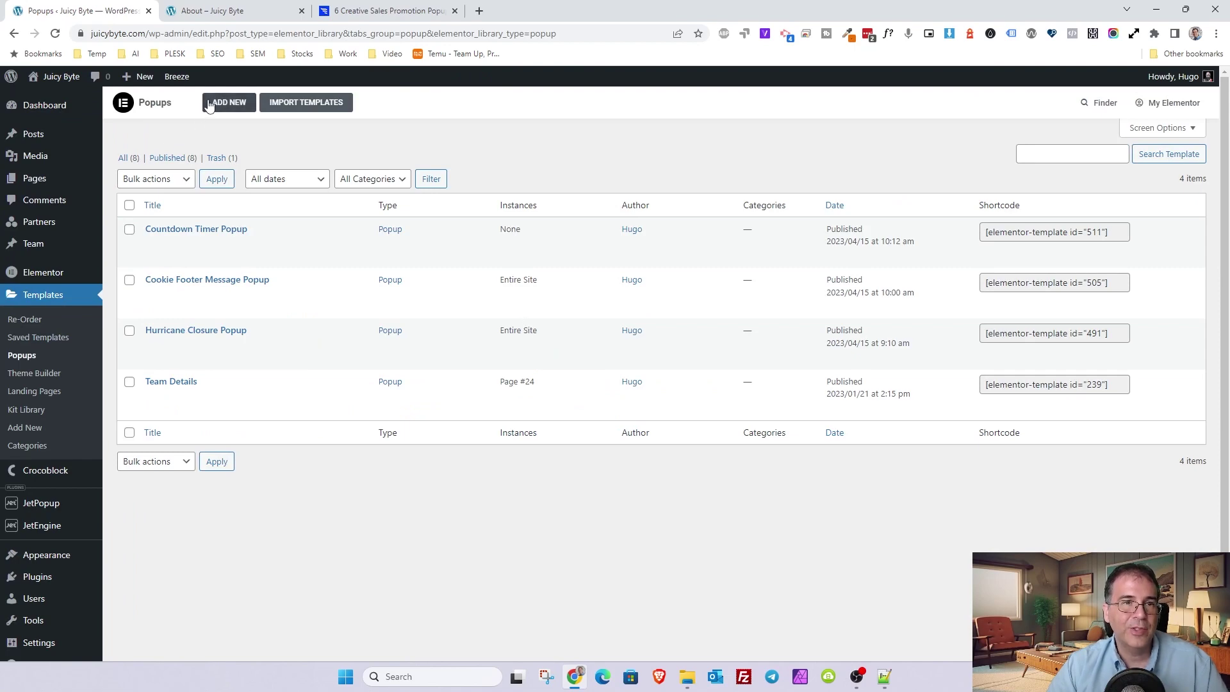
pyautogui.click(223, 106)
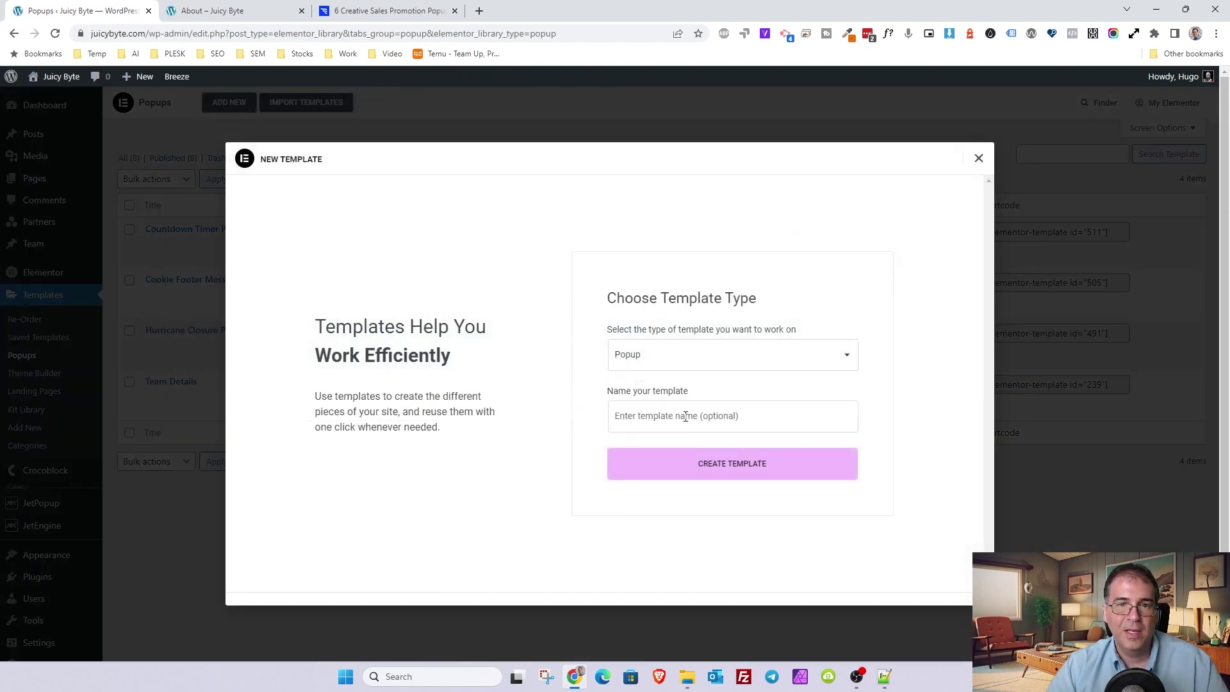
pyautogui.click(685, 416)
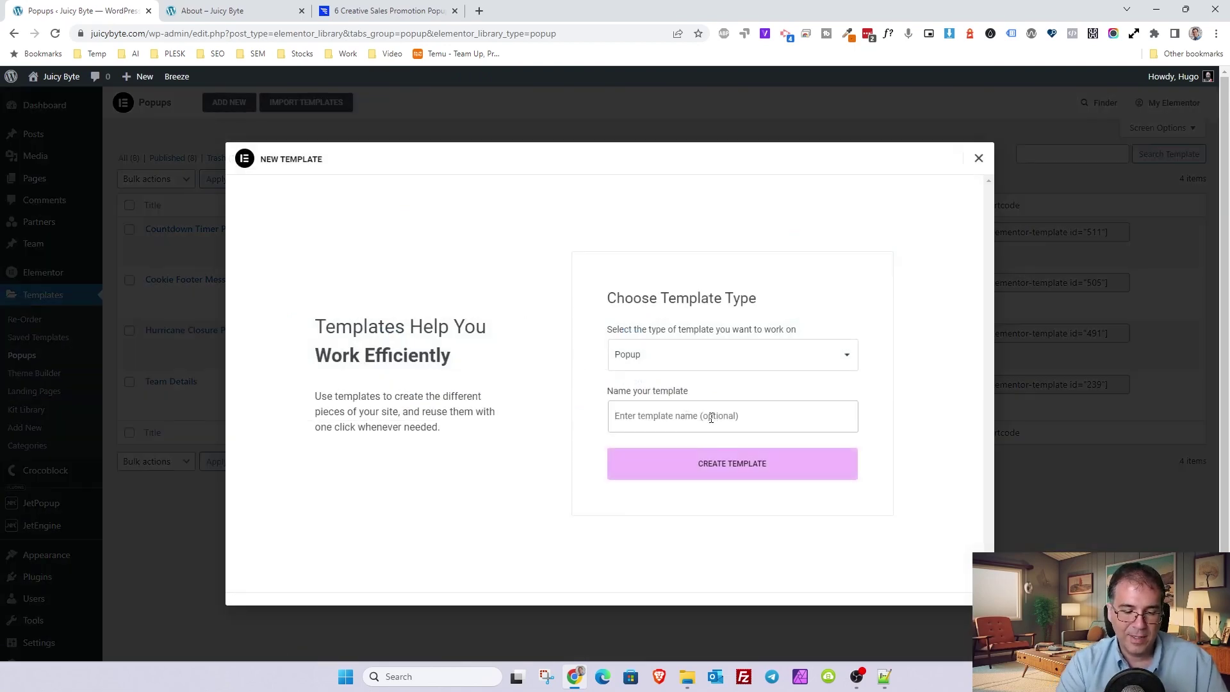
pyautogui.write('Discount Popup')
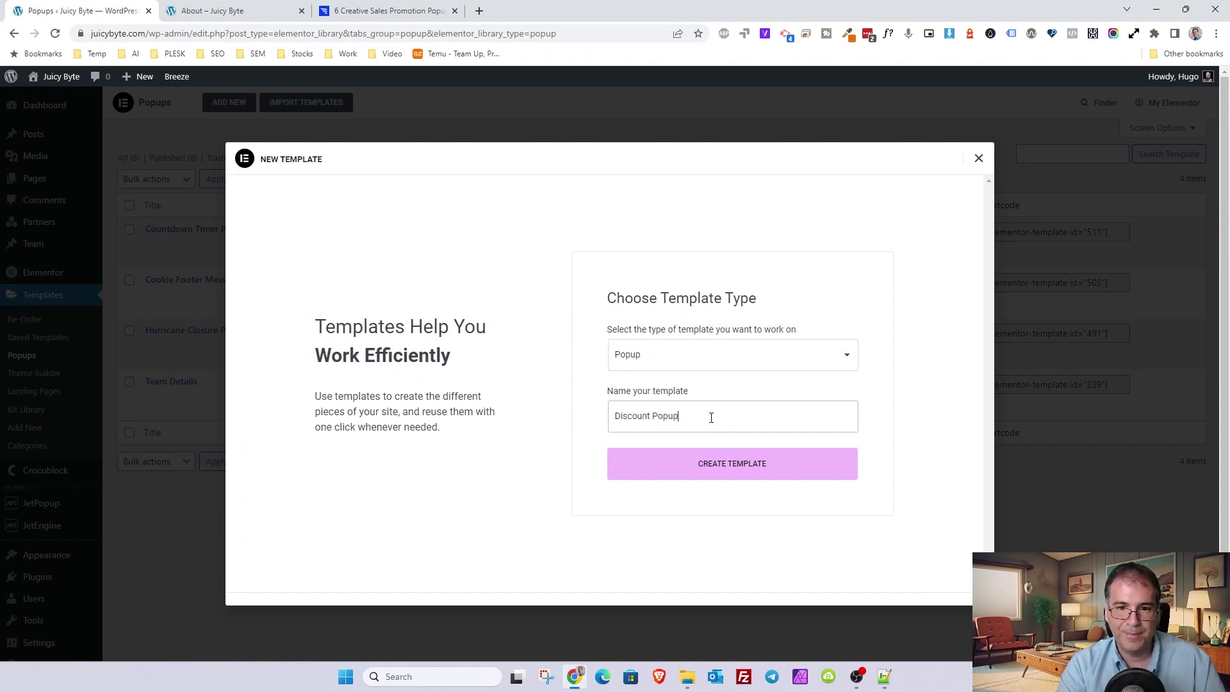
pyautogui.click(720, 463)
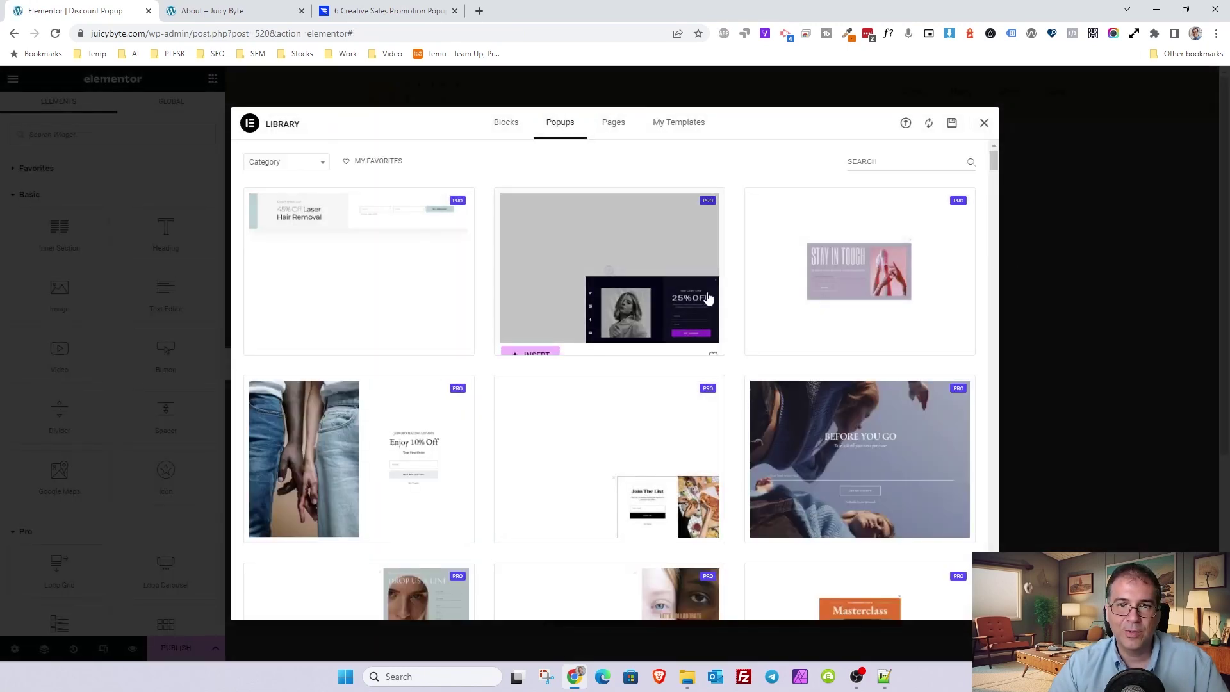
# - Dismiss the template library and set the popup width to 740 px
pyautogui.scroll(-3, 870, 340)
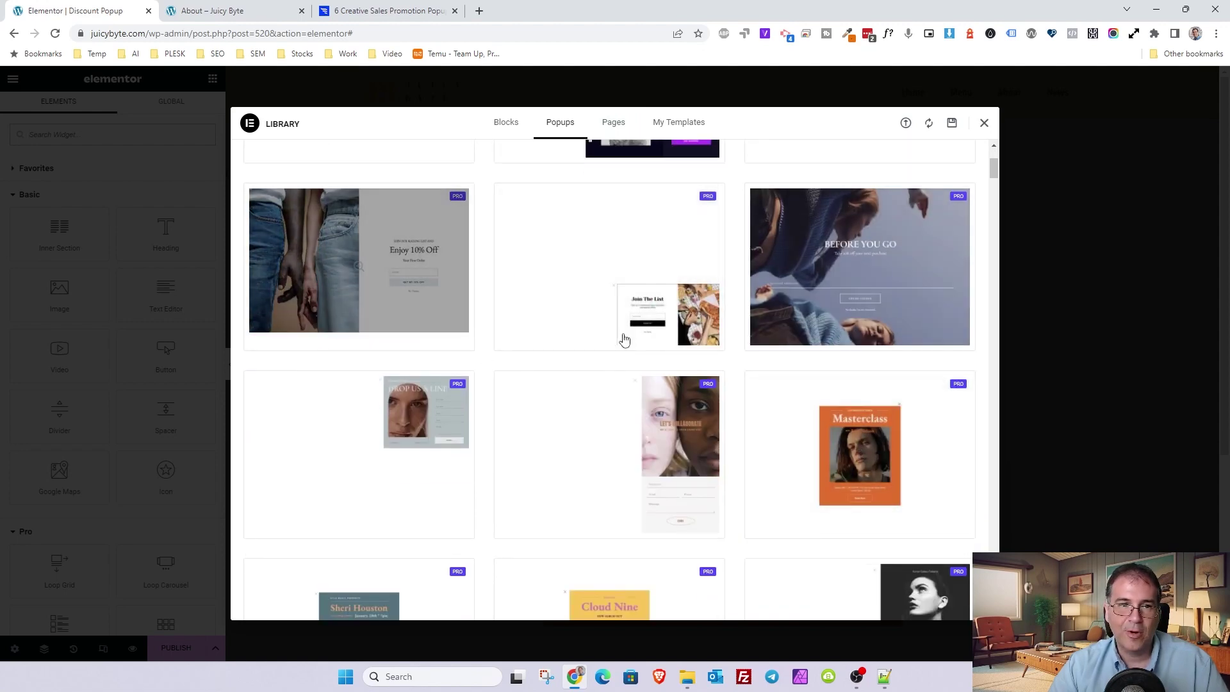
pyautogui.click(984, 124)
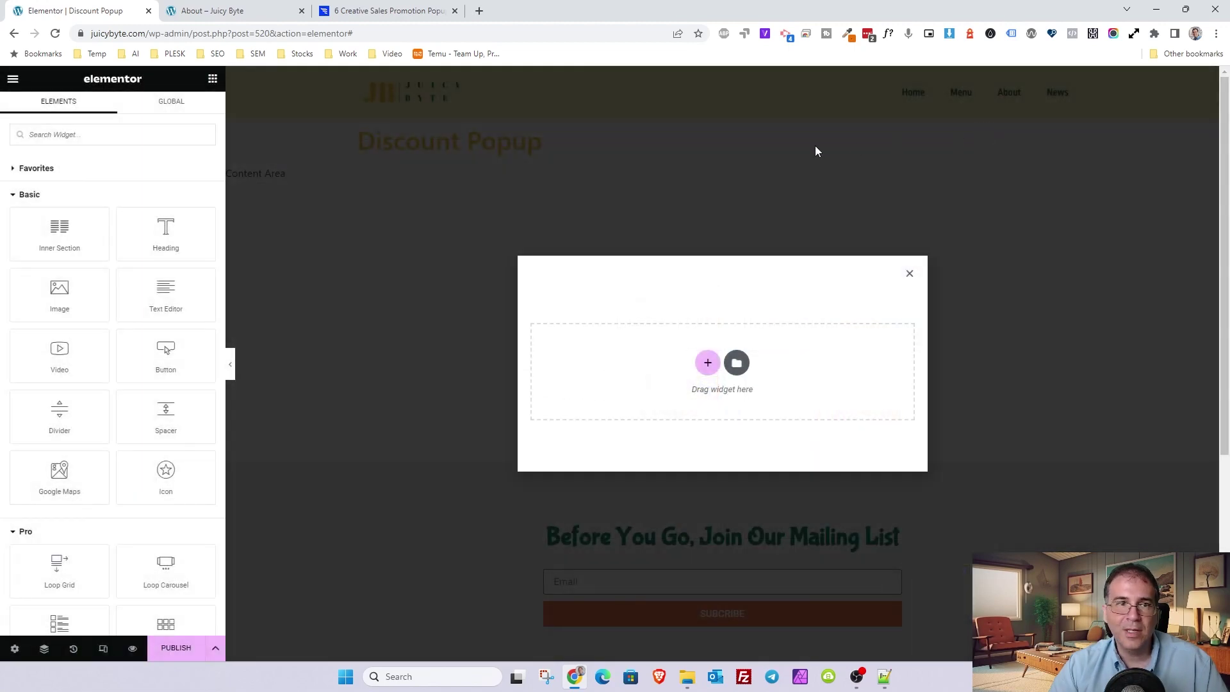
pyautogui.click(14, 648)
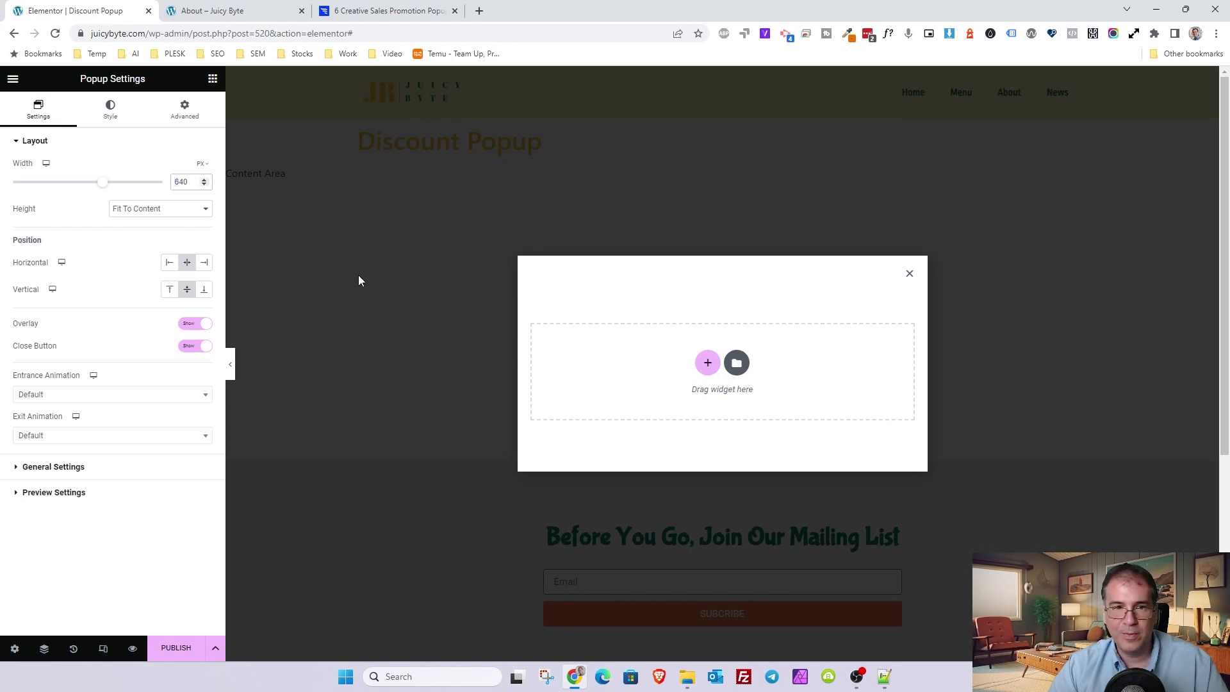
pyautogui.write('7')
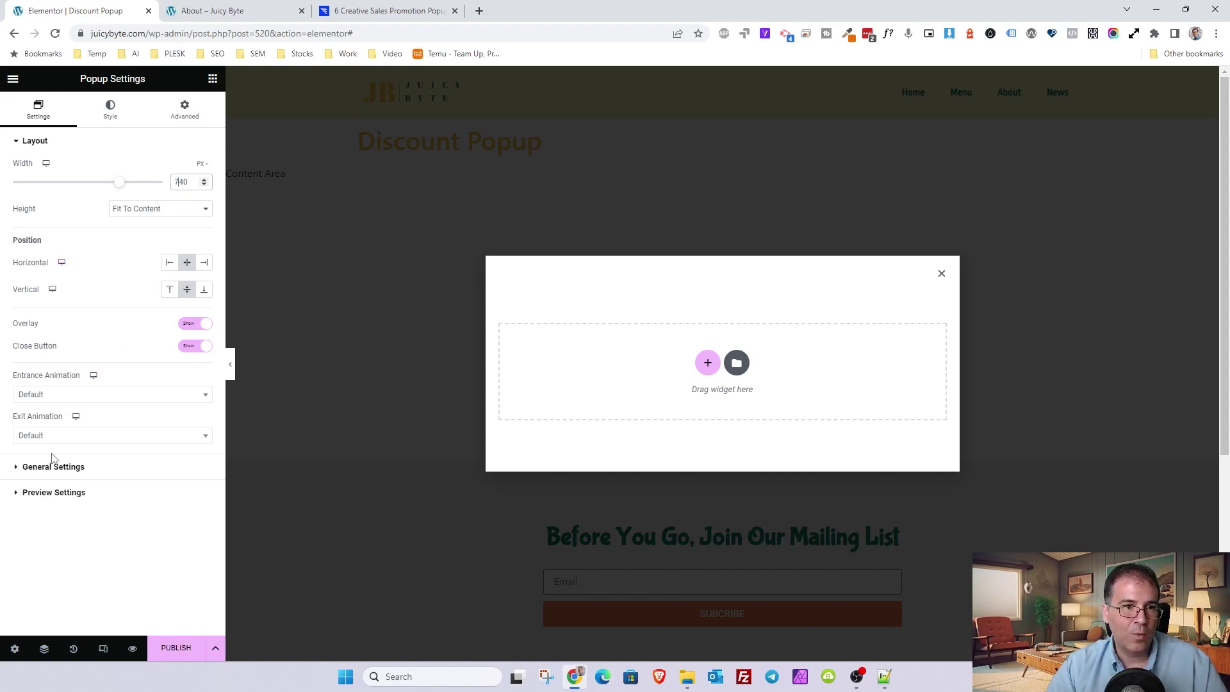
# - Set the popup's status to Published under General Settings
pyautogui.click(77, 467)
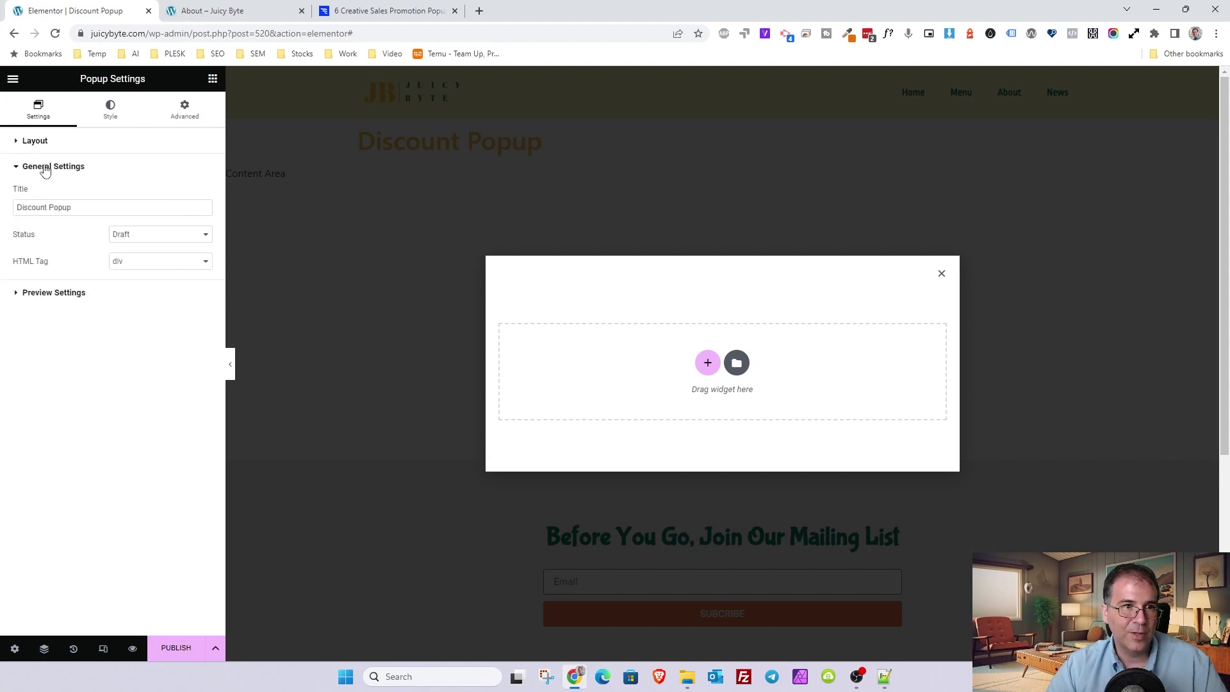
pyautogui.click(117, 238)
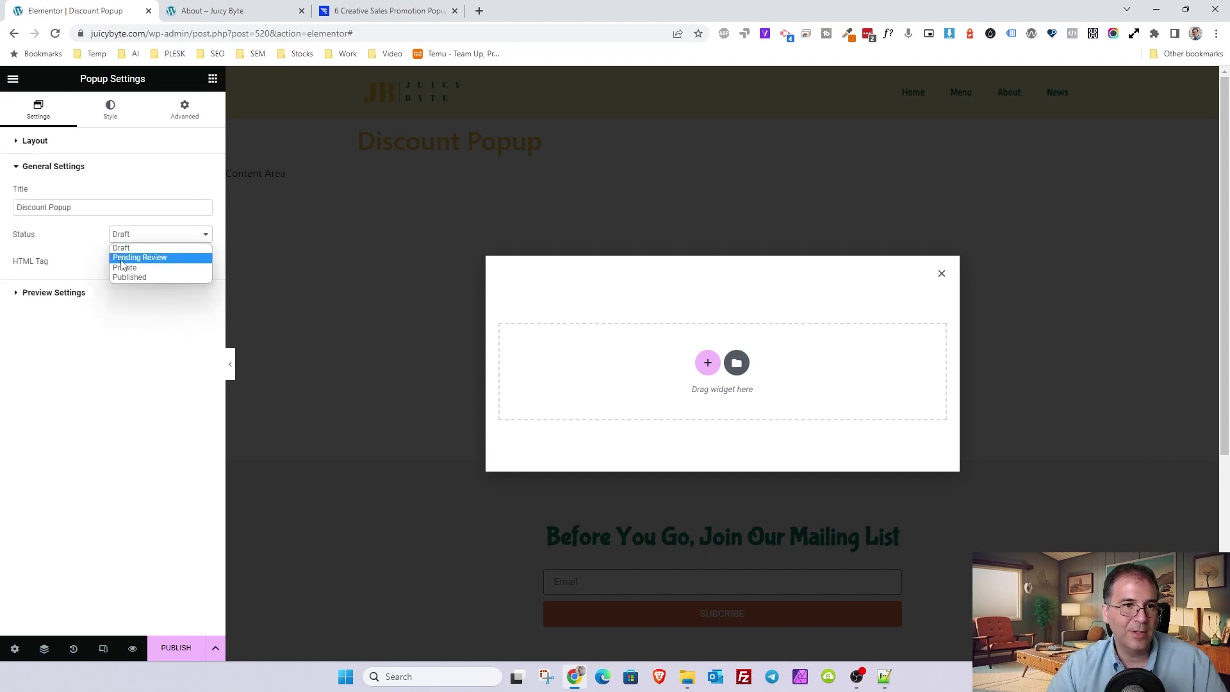
pyautogui.click(141, 278)
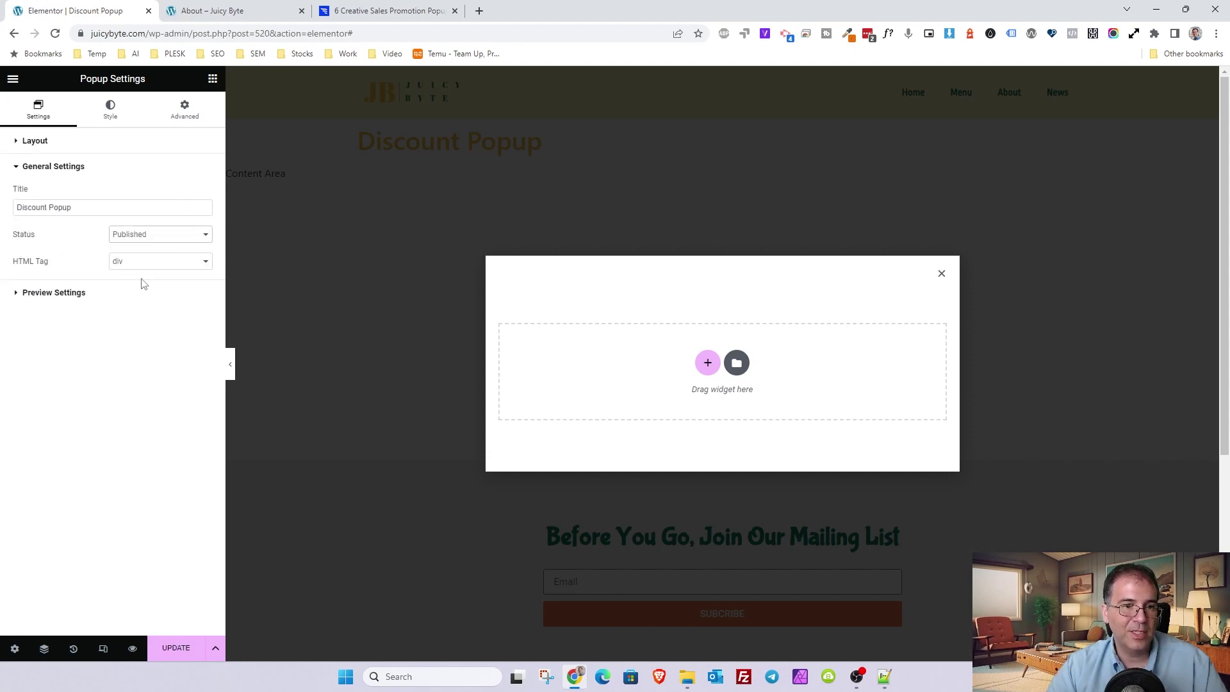
pyautogui.click(52, 299)
pyautogui.click(57, 194)
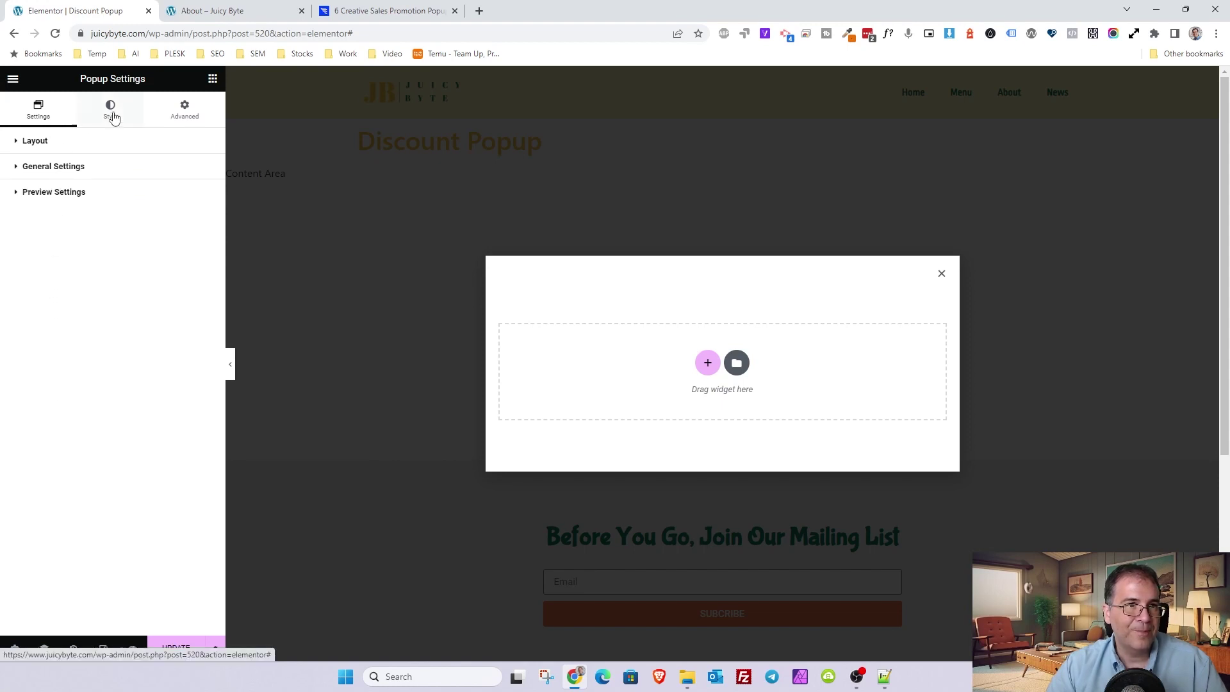
# - Give the popup a classic background in the Primary green global colour
pyautogui.click(105, 119)
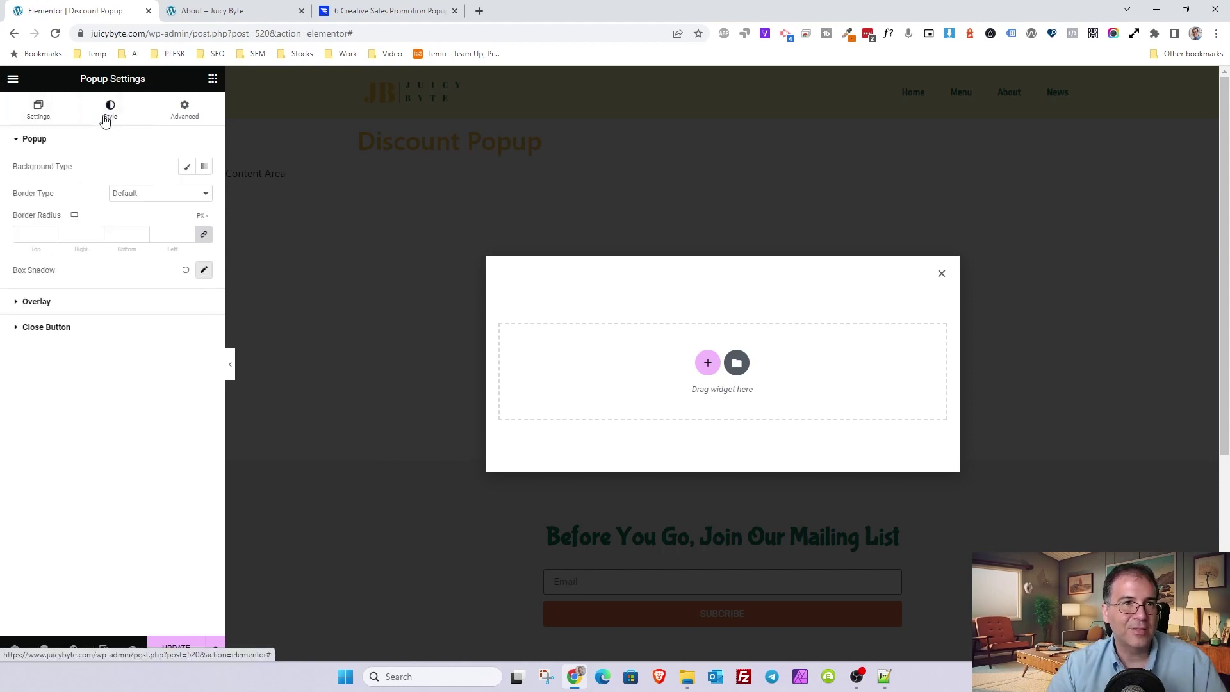
pyautogui.click(187, 168)
pyautogui.click(186, 195)
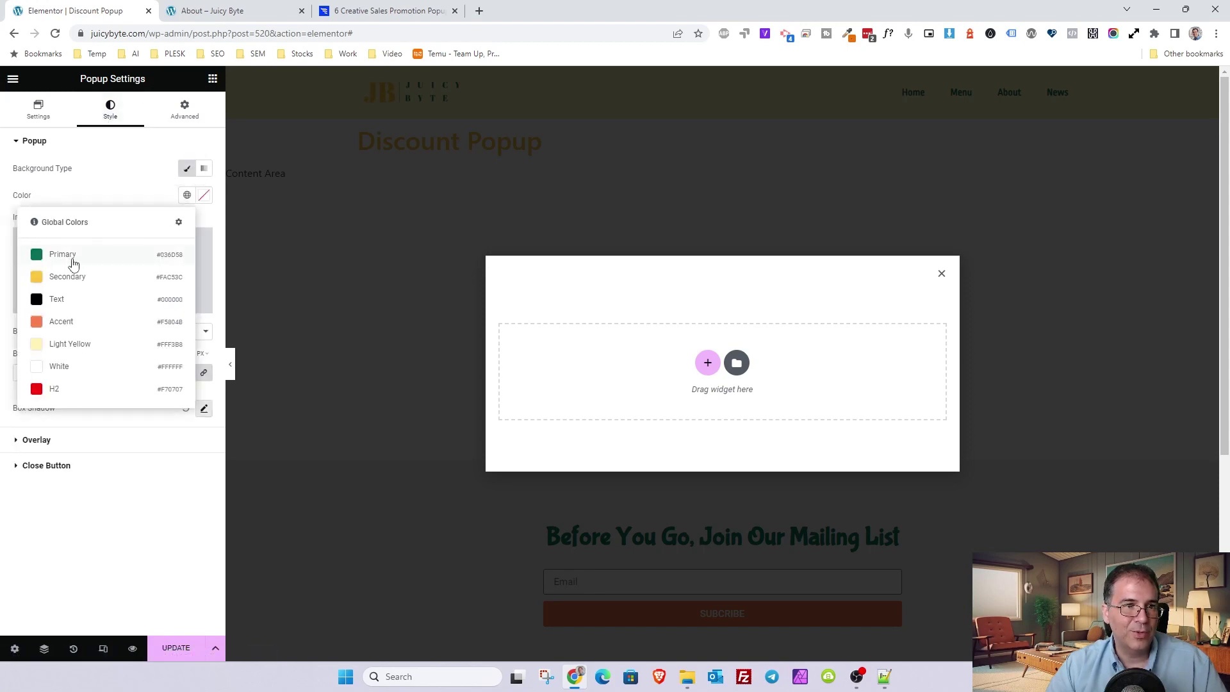
pyautogui.click(69, 256)
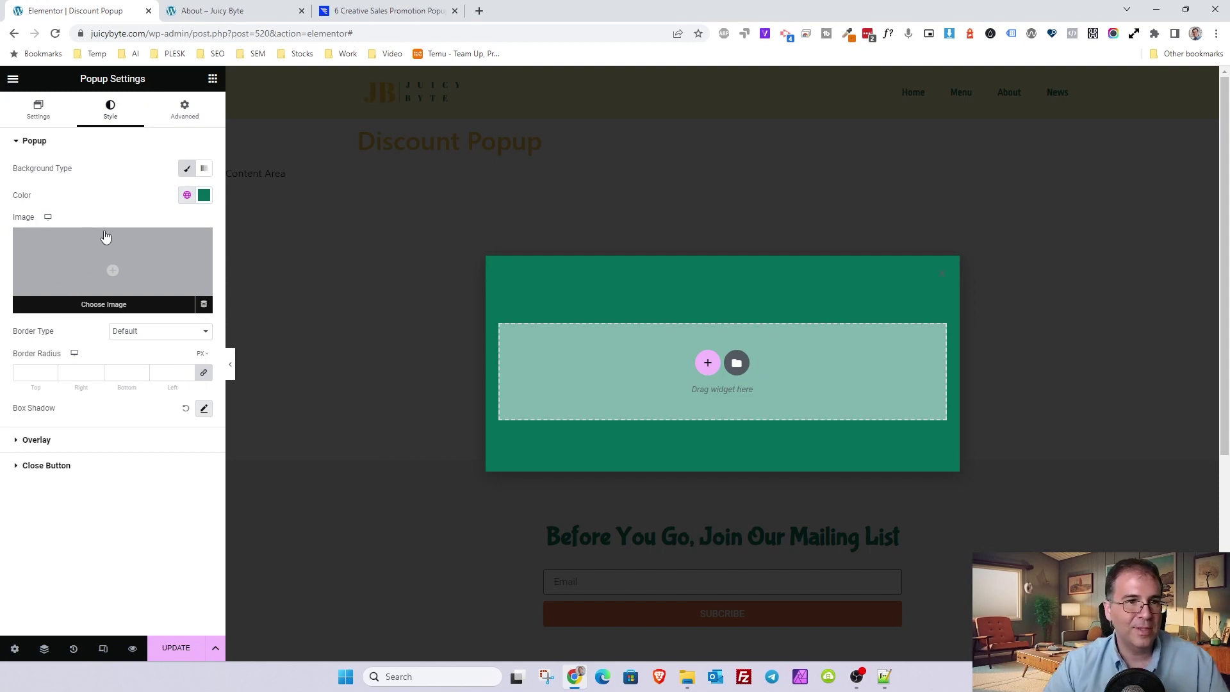
# - Add a solid yellow border and round the popup corners to 20 px
pyautogui.click(117, 336)
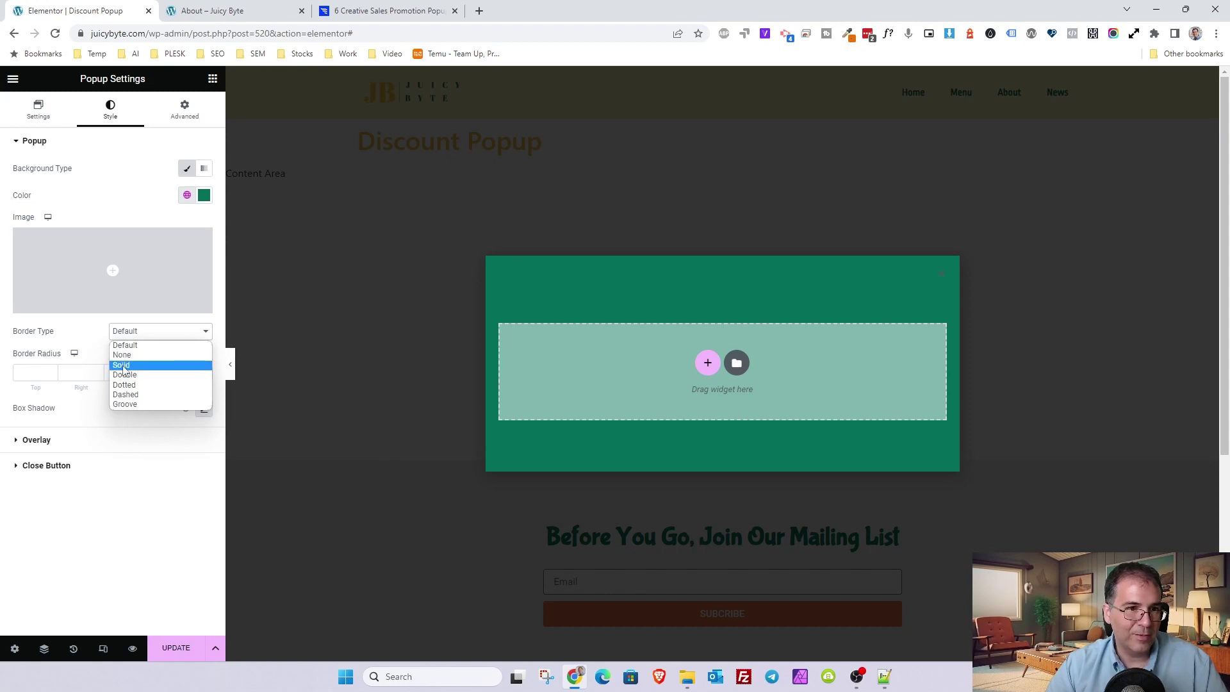
pyautogui.click(121, 365)
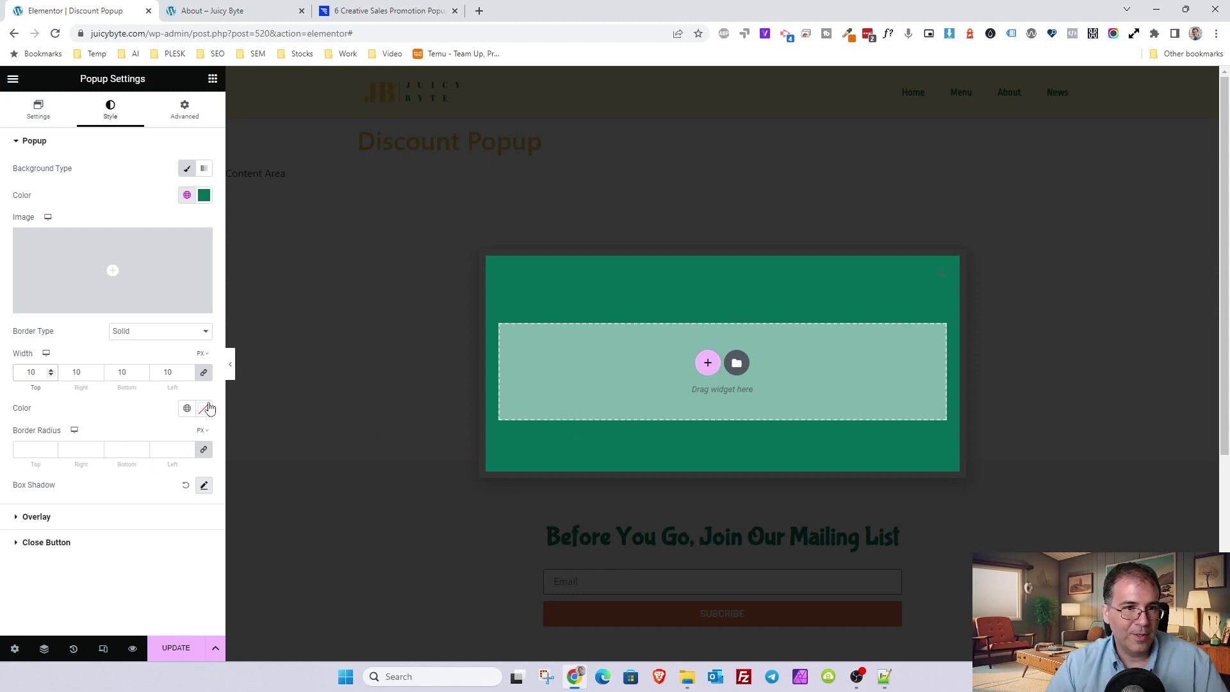
pyautogui.click(195, 409)
pyautogui.click(89, 486)
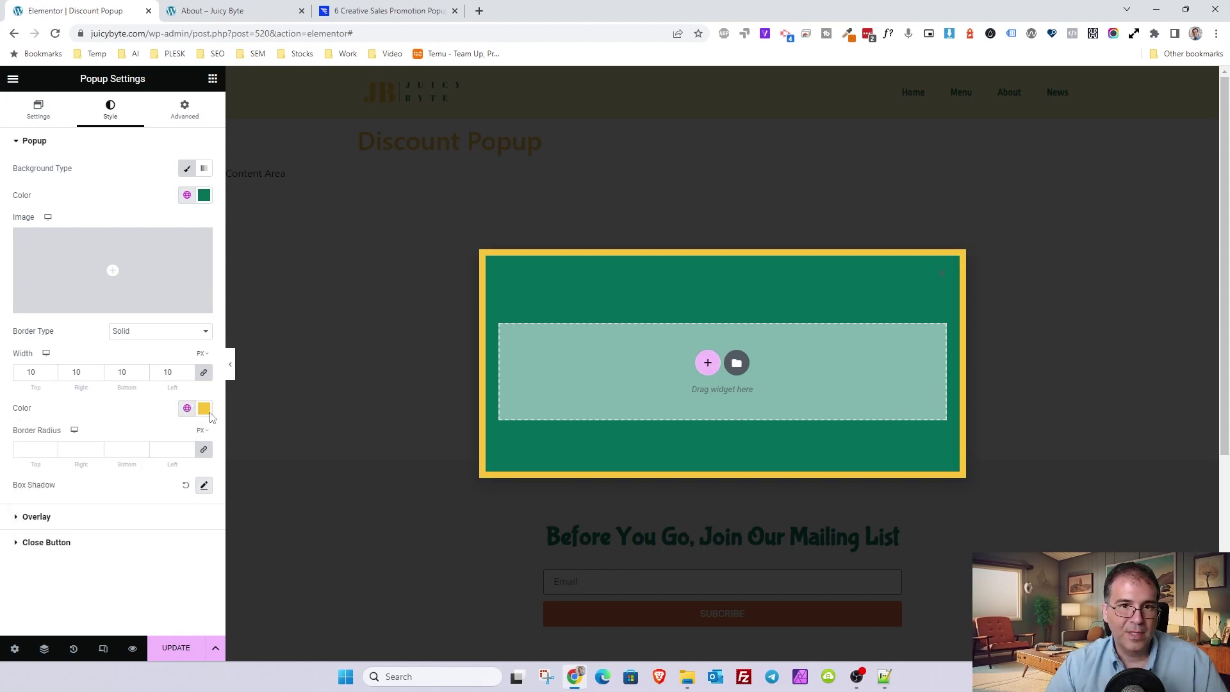
pyautogui.click(49, 455)
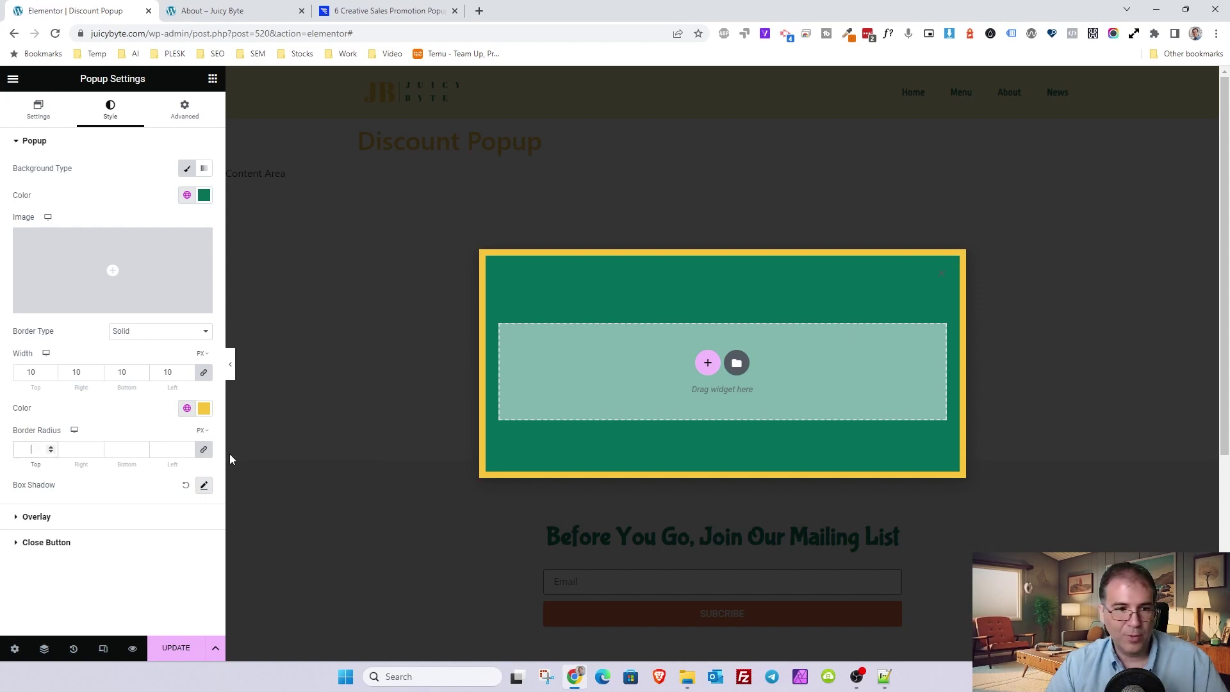
pyautogui.write('20')
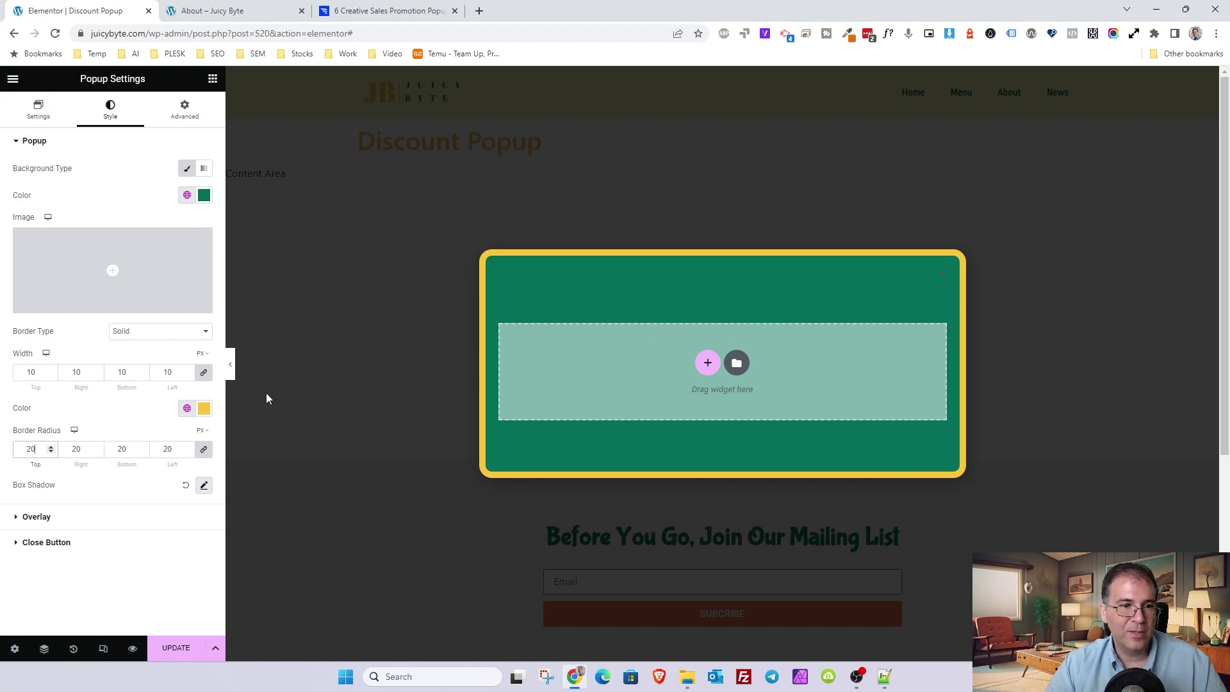
pyautogui.click(39, 543)
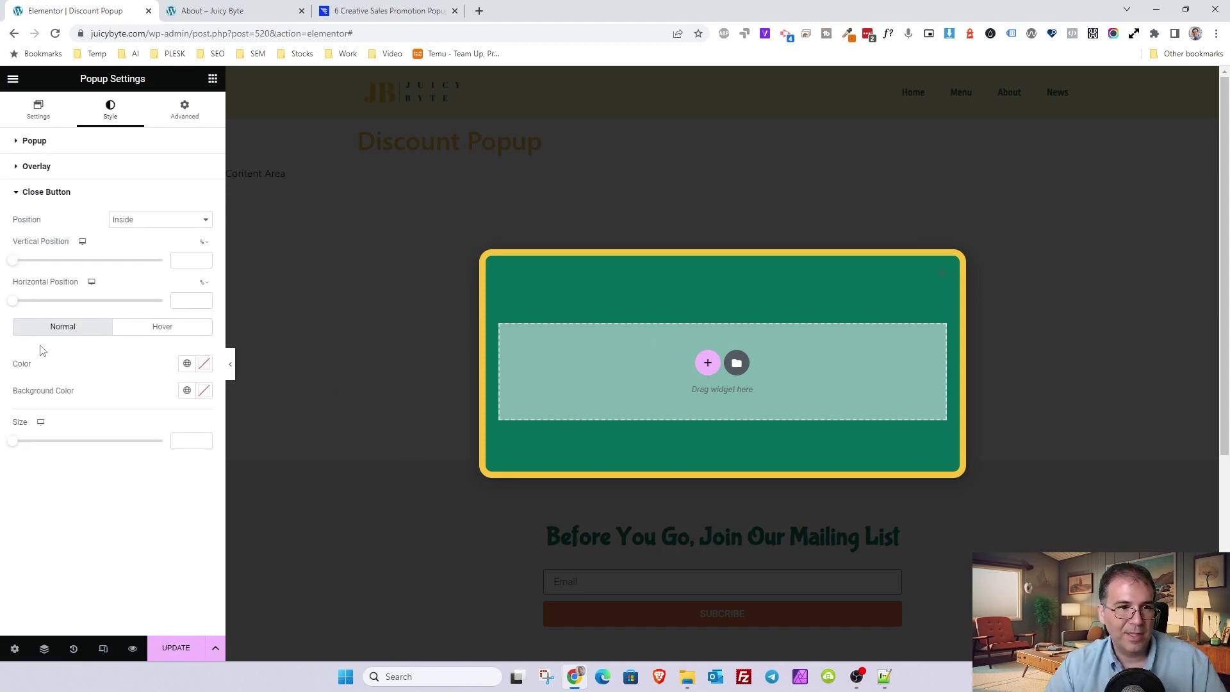
# - Colour the close button X in Secondary yellow and set its value to 26
pyautogui.click(187, 390)
pyautogui.click(186, 363)
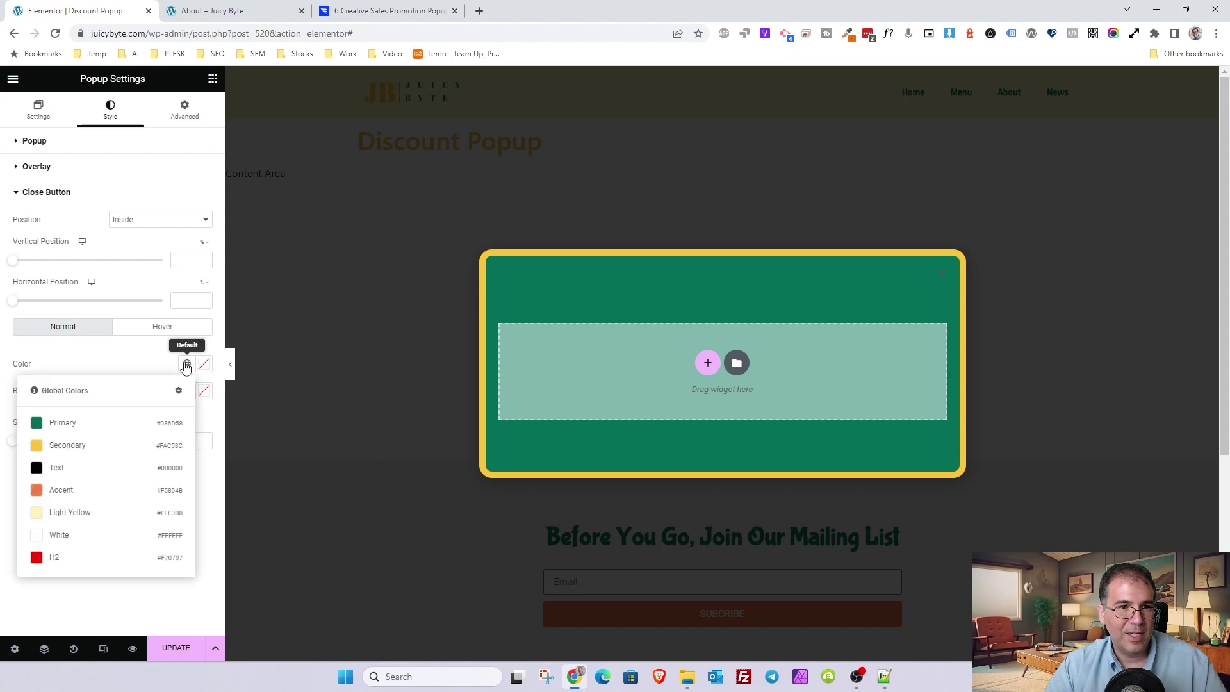
pyautogui.click(88, 443)
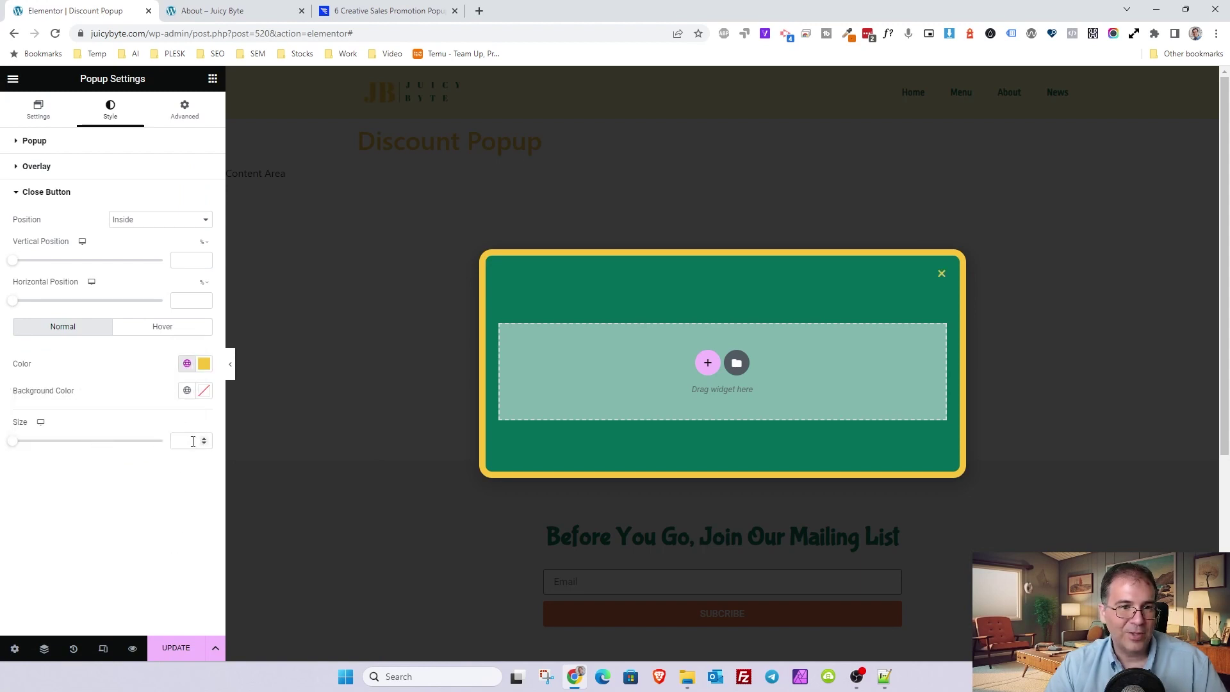
pyautogui.write('26')
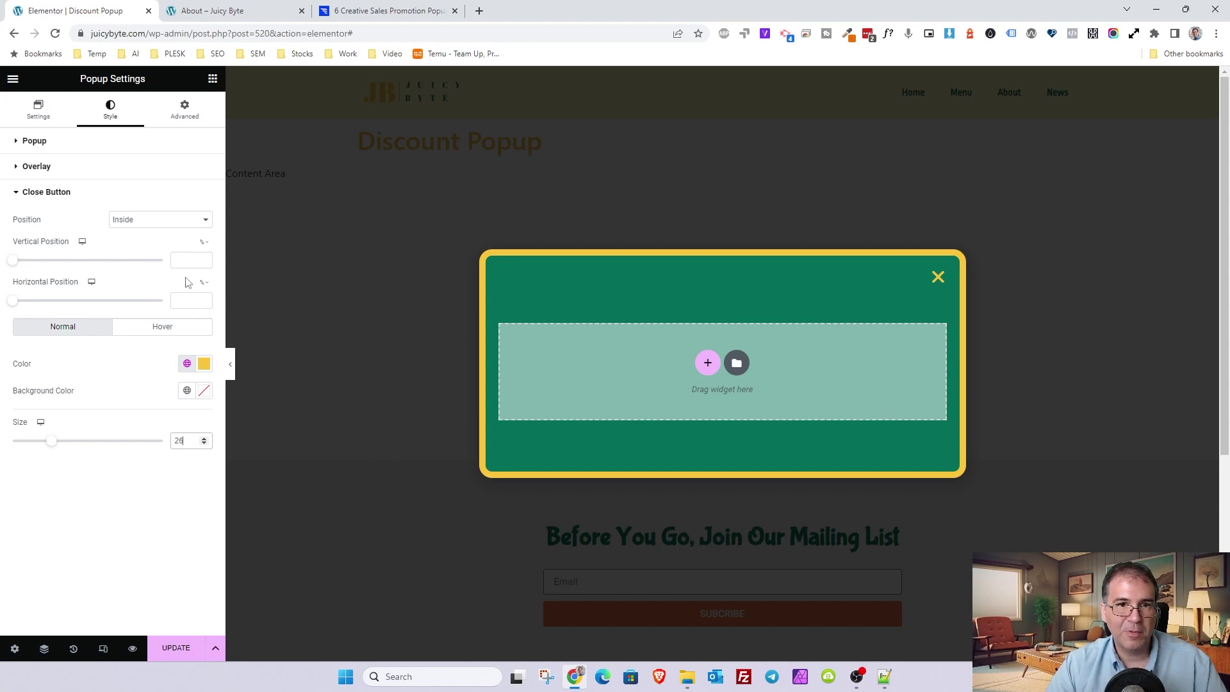
pyautogui.click(28, 192)
# - Tint the overlay Secondary yellow and lower its alpha to a translucent #FAC53C30
pyautogui.click(42, 169)
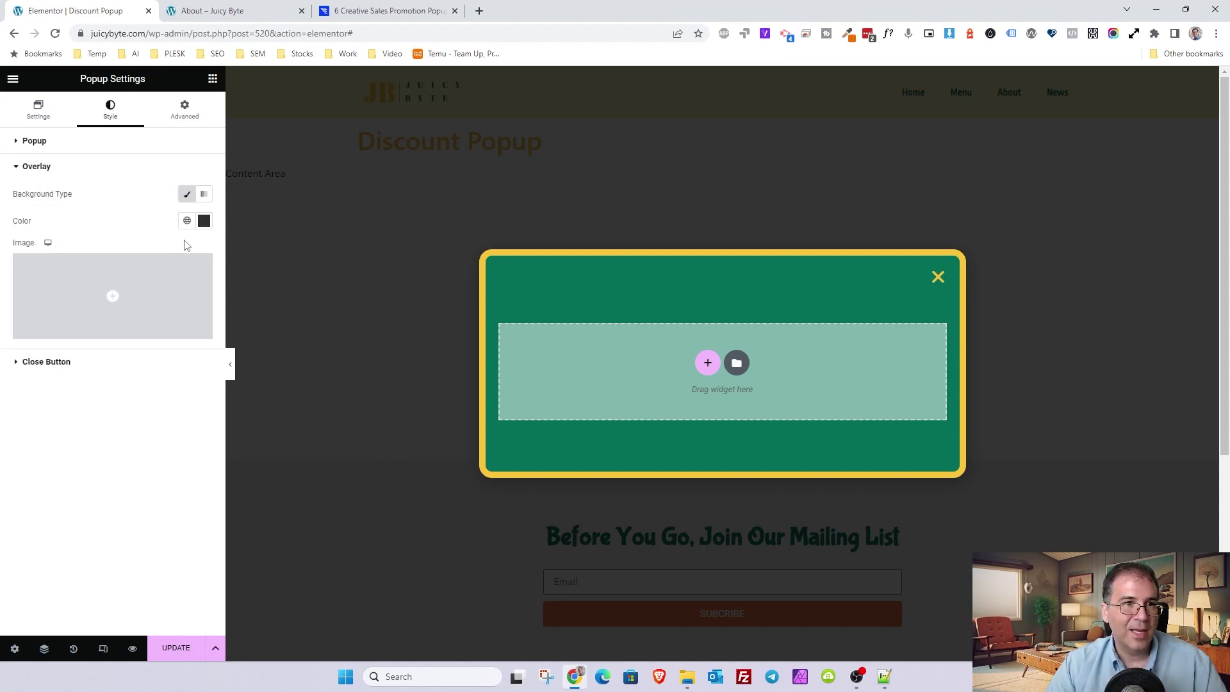
pyautogui.click(187, 195)
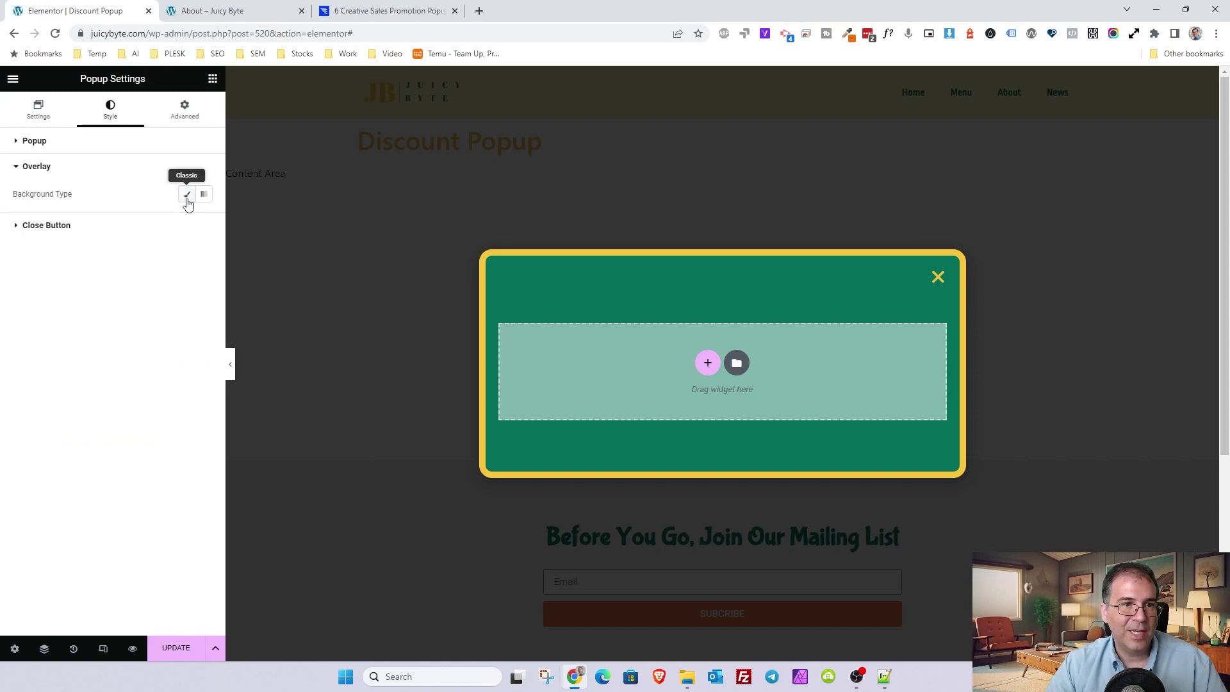
pyautogui.click(186, 195)
pyautogui.click(186, 220)
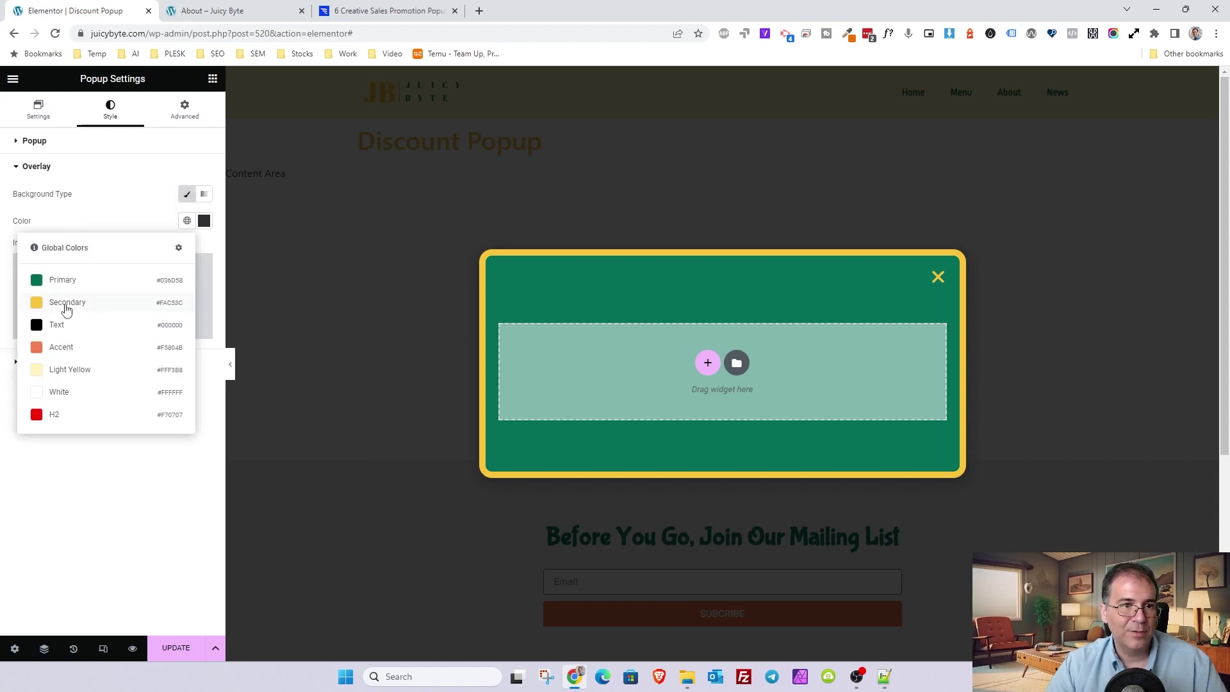
pyautogui.click(67, 305)
pyautogui.click(203, 220)
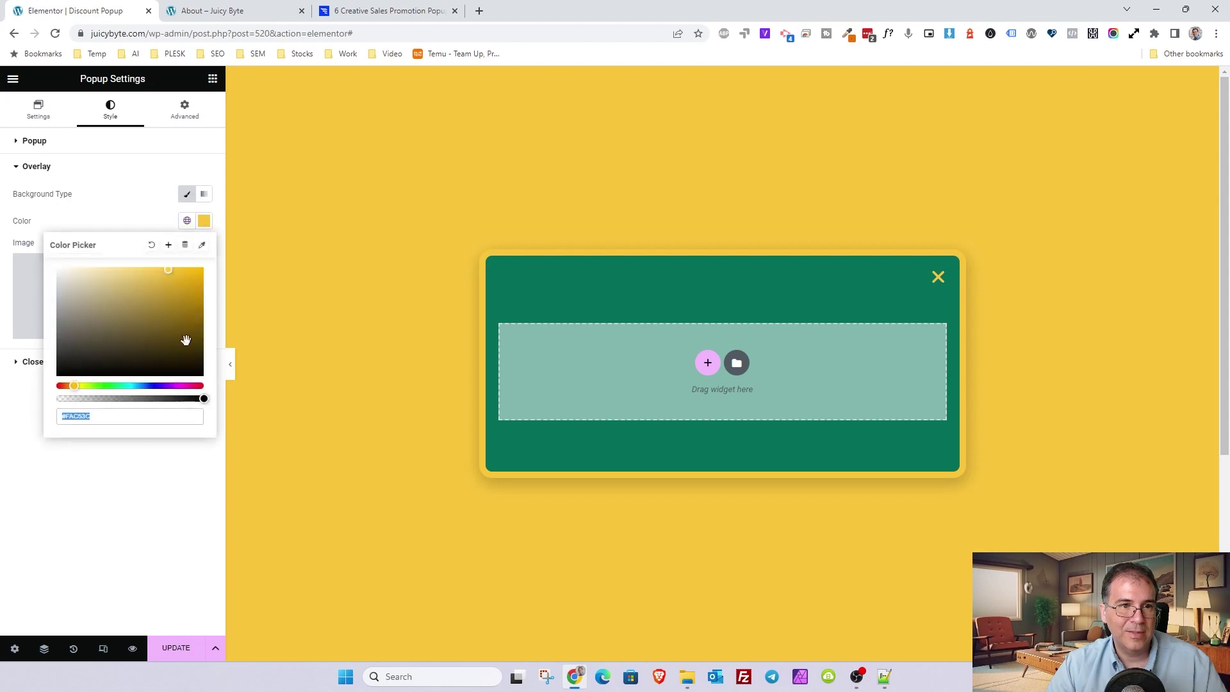
pyautogui.moveTo(203, 398); pyautogui.dragTo(94, 395)
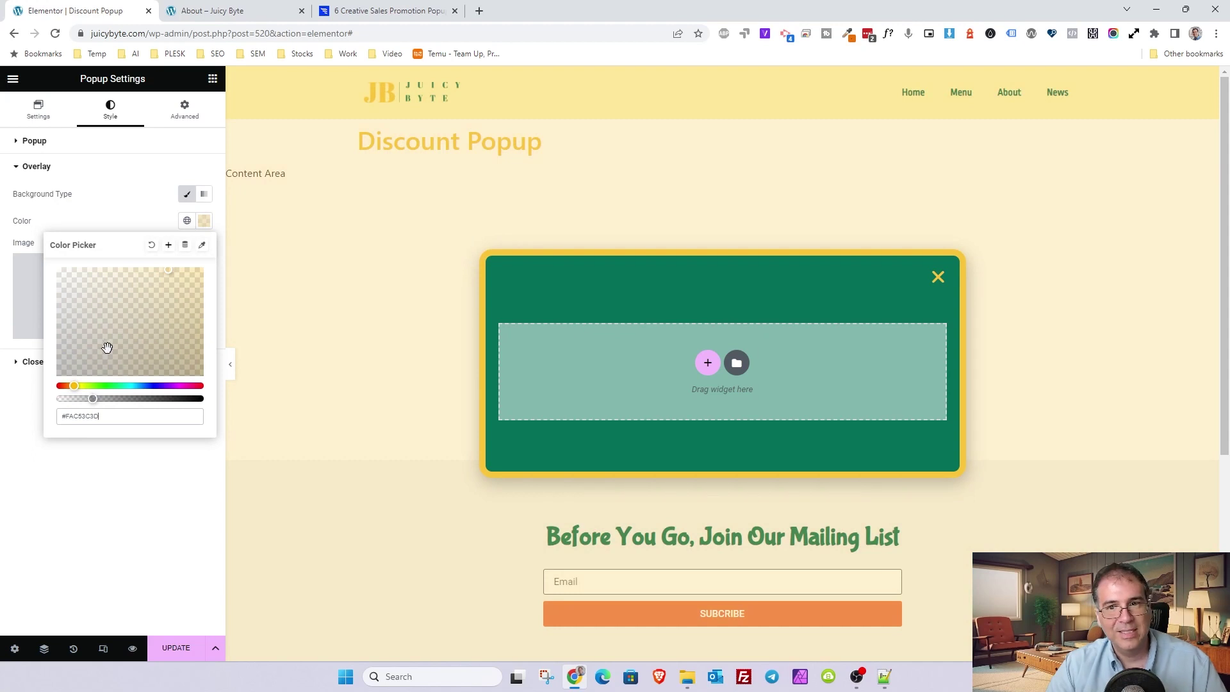
pyautogui.click(146, 509)
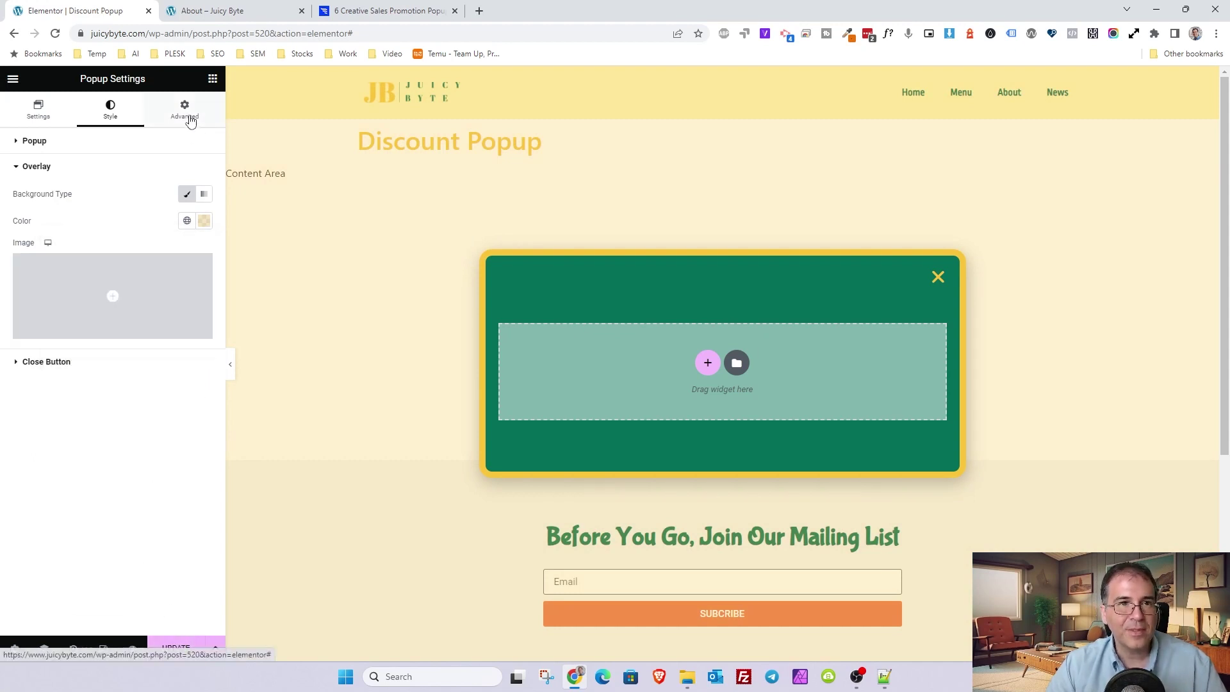
# - Turn on Disable Page Scrolling and Avoid Multiple Popups in the Advanced tab
pyautogui.click(189, 114)
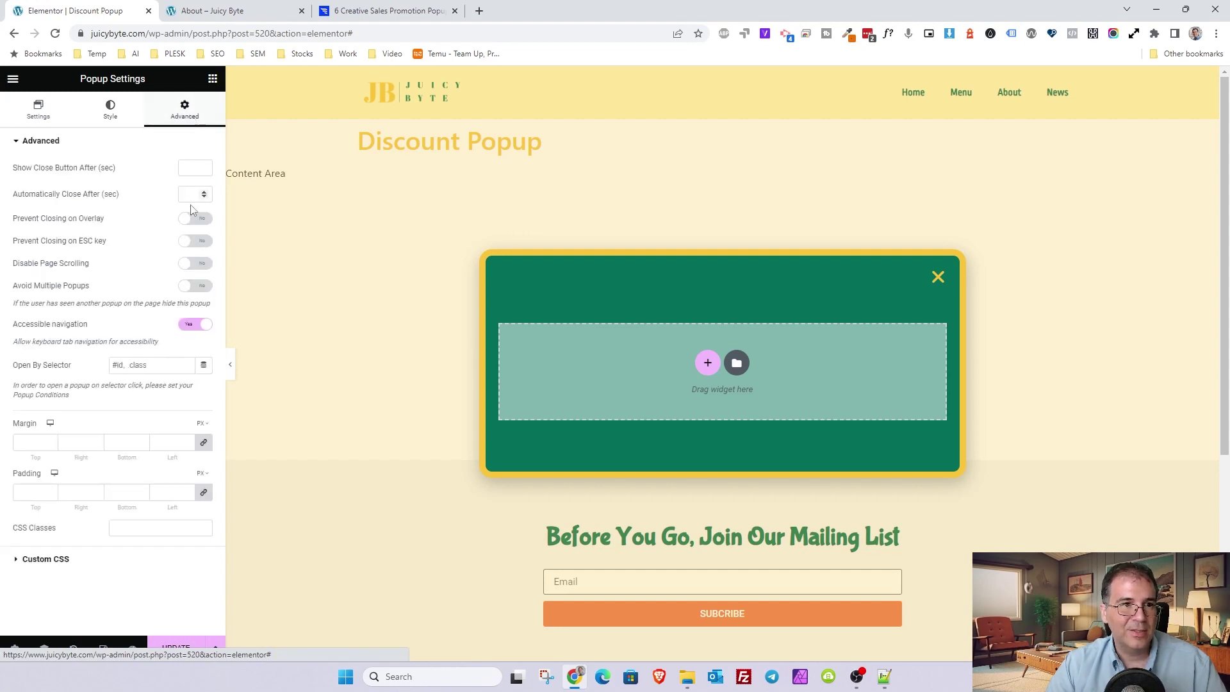
pyautogui.click(190, 265)
pyautogui.scroll(-5, 353, 339)
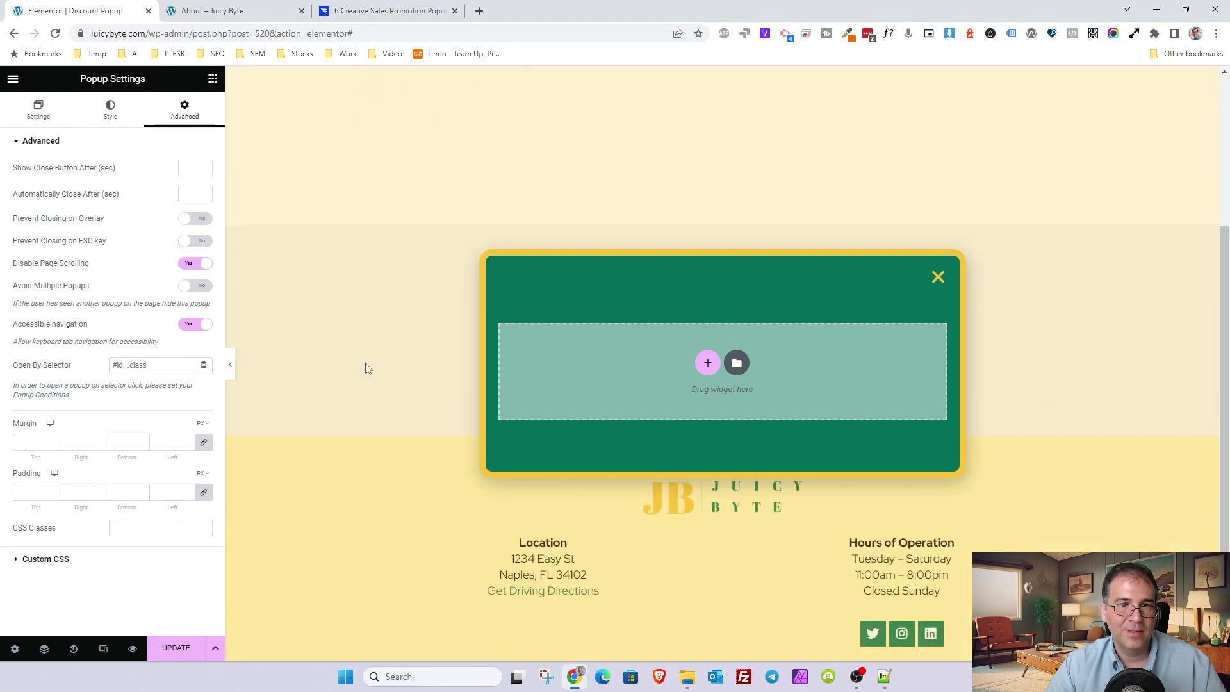
pyautogui.scroll(5, 365, 362)
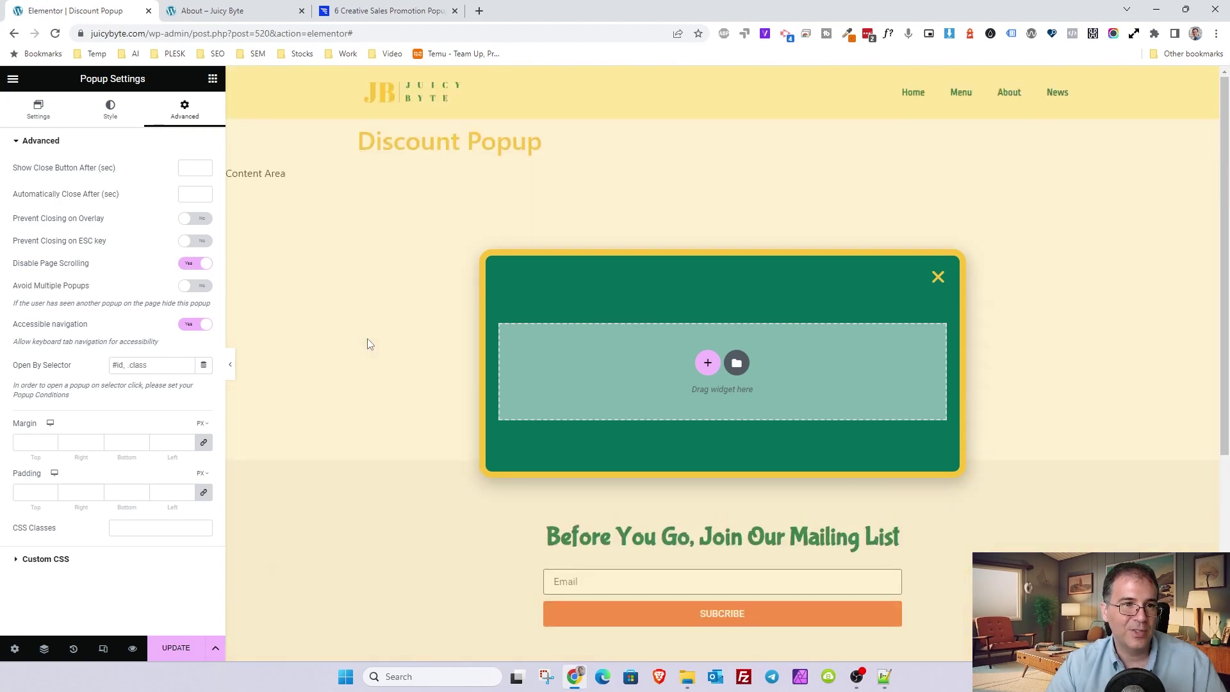
pyautogui.click(192, 287)
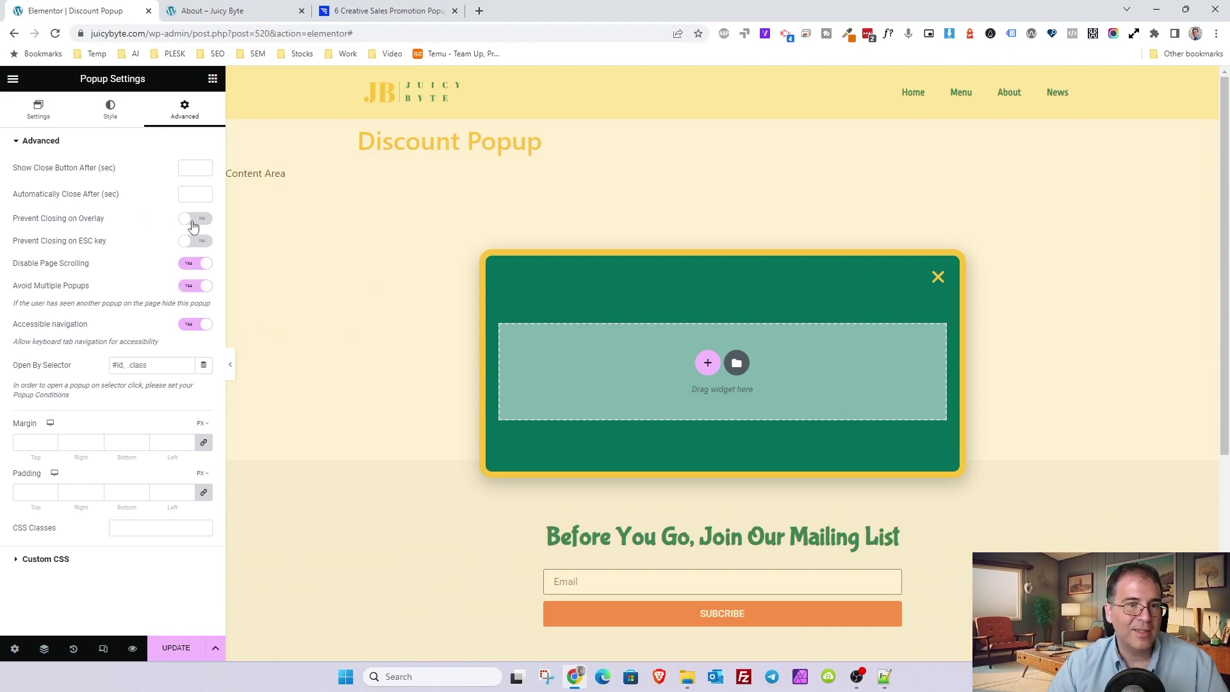
# - Add an Include Entire Site display condition, discarding a trial pages-only condition
pyautogui.click(215, 651)
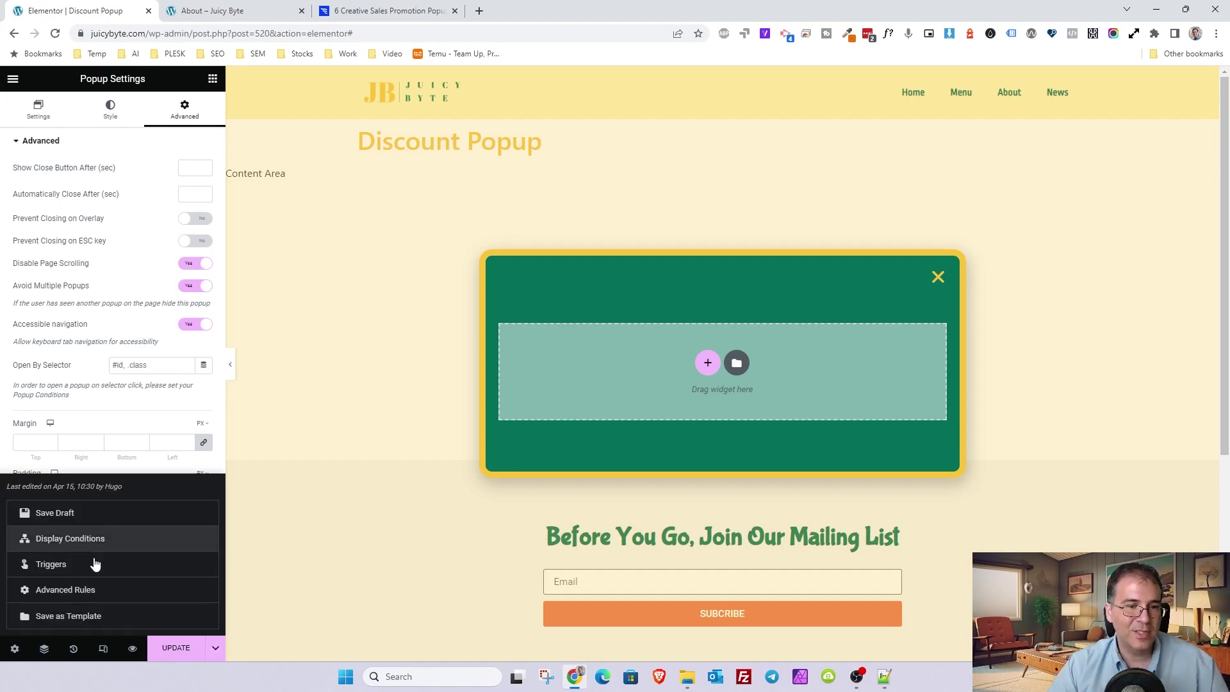
pyautogui.click(170, 648)
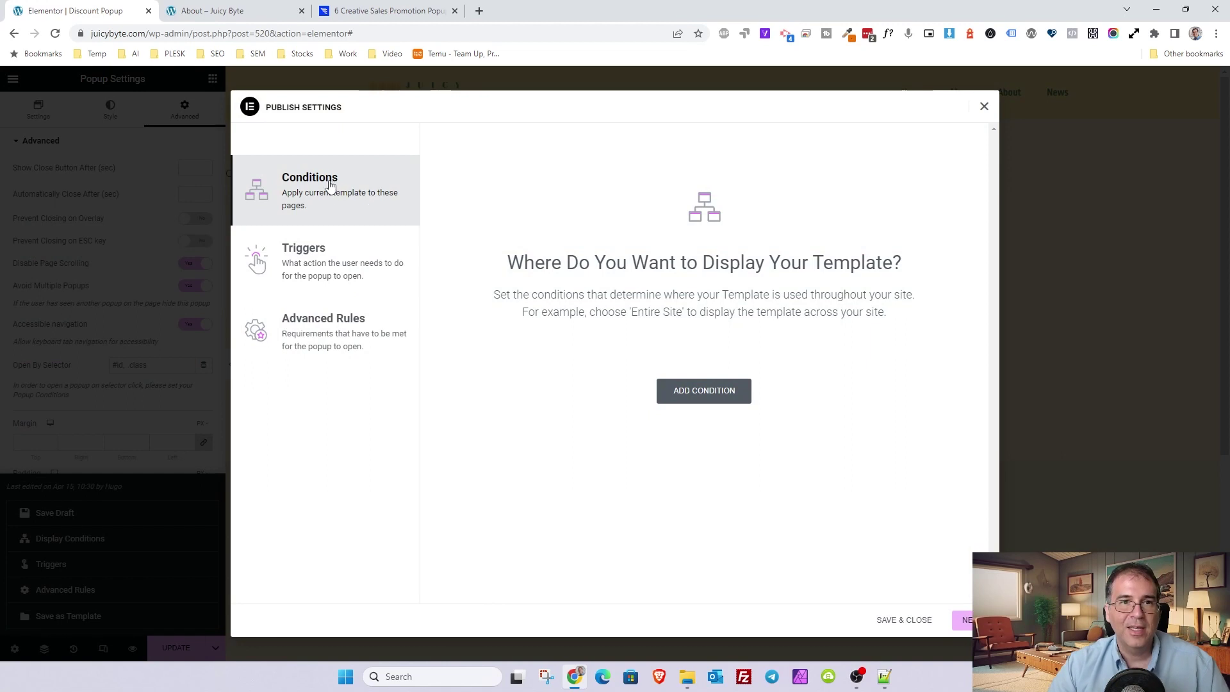
pyautogui.click(663, 397)
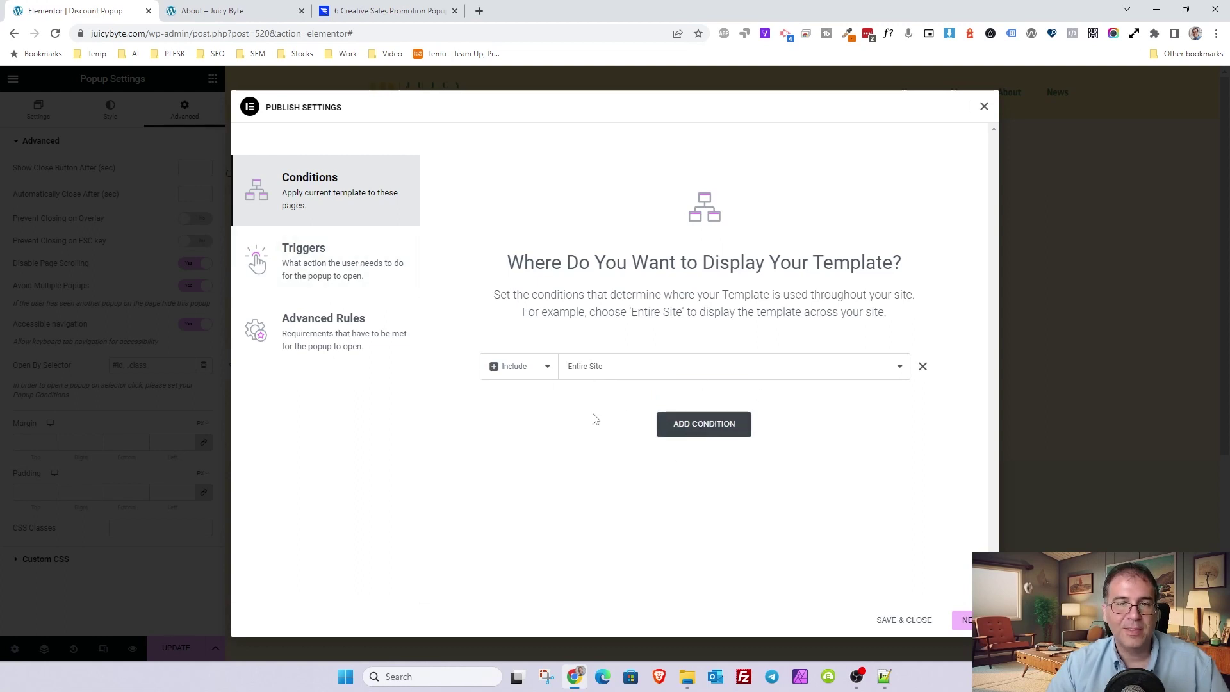
pyautogui.click(678, 435)
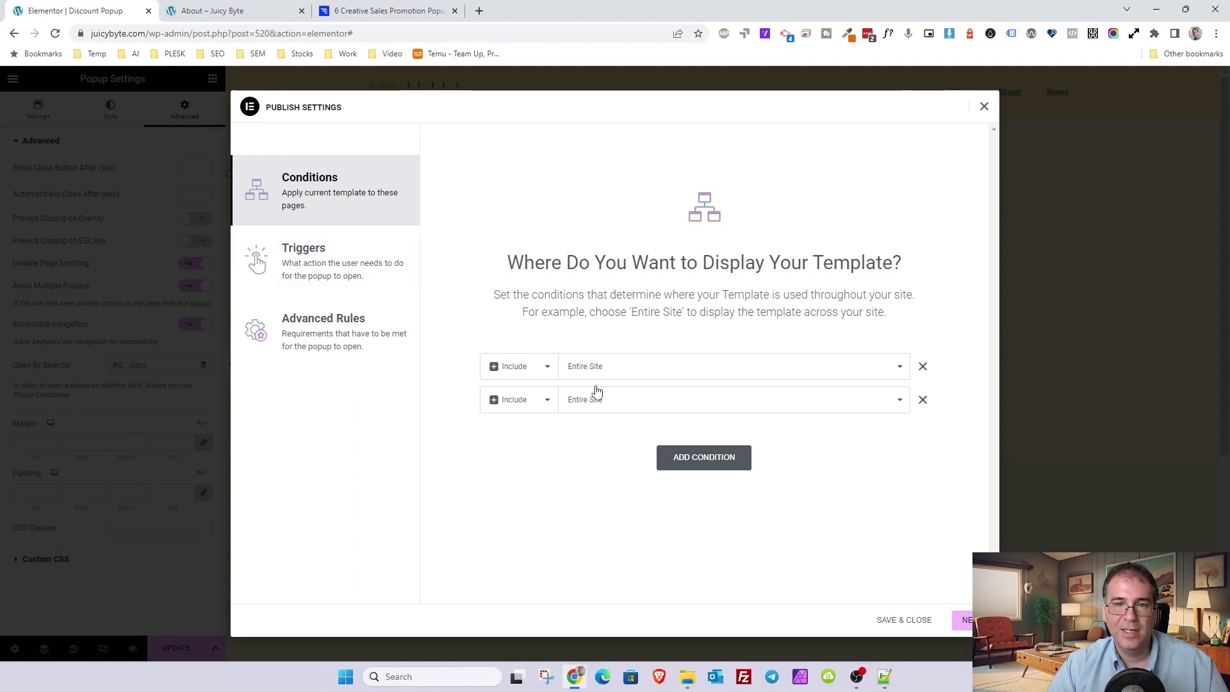
pyautogui.click(596, 396)
pyautogui.click(618, 415)
pyautogui.click(677, 375)
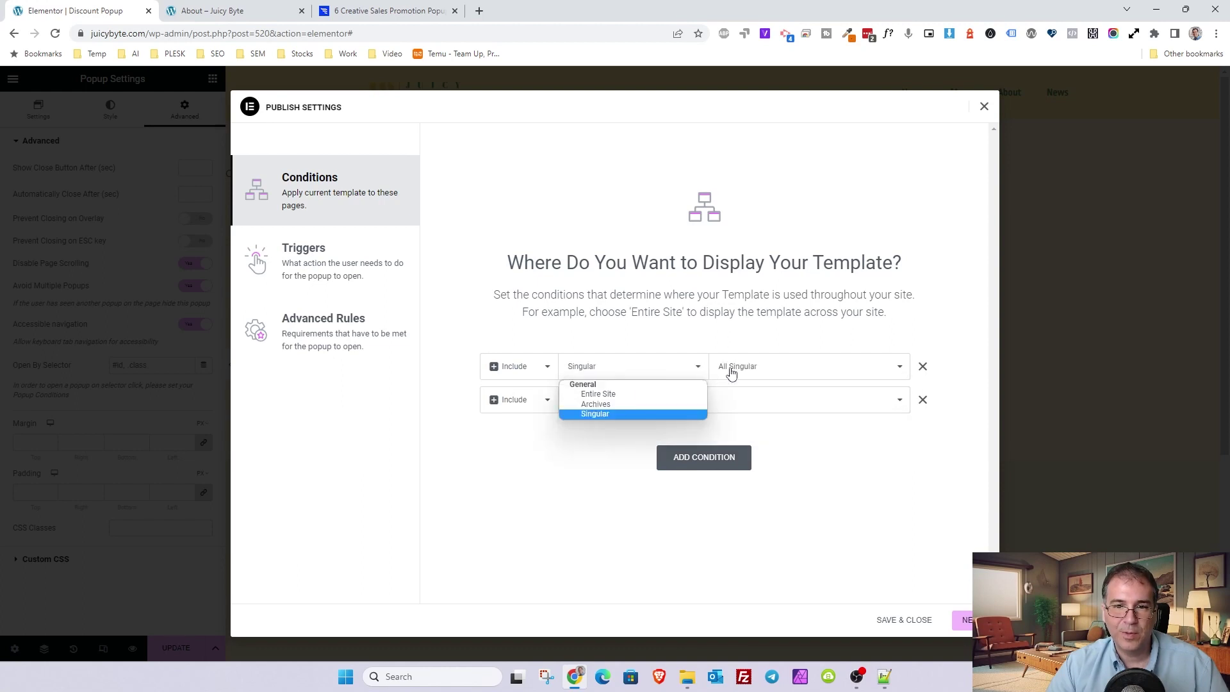
pyautogui.click(729, 367)
pyautogui.click(743, 473)
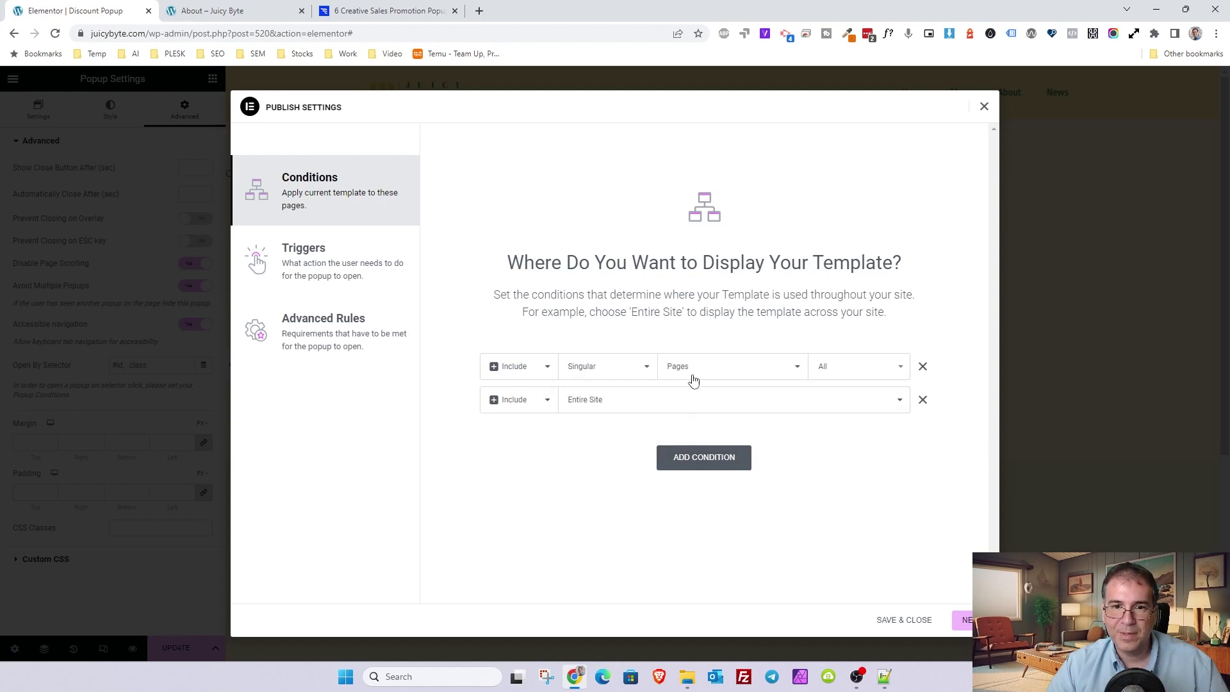
pyautogui.click(922, 367)
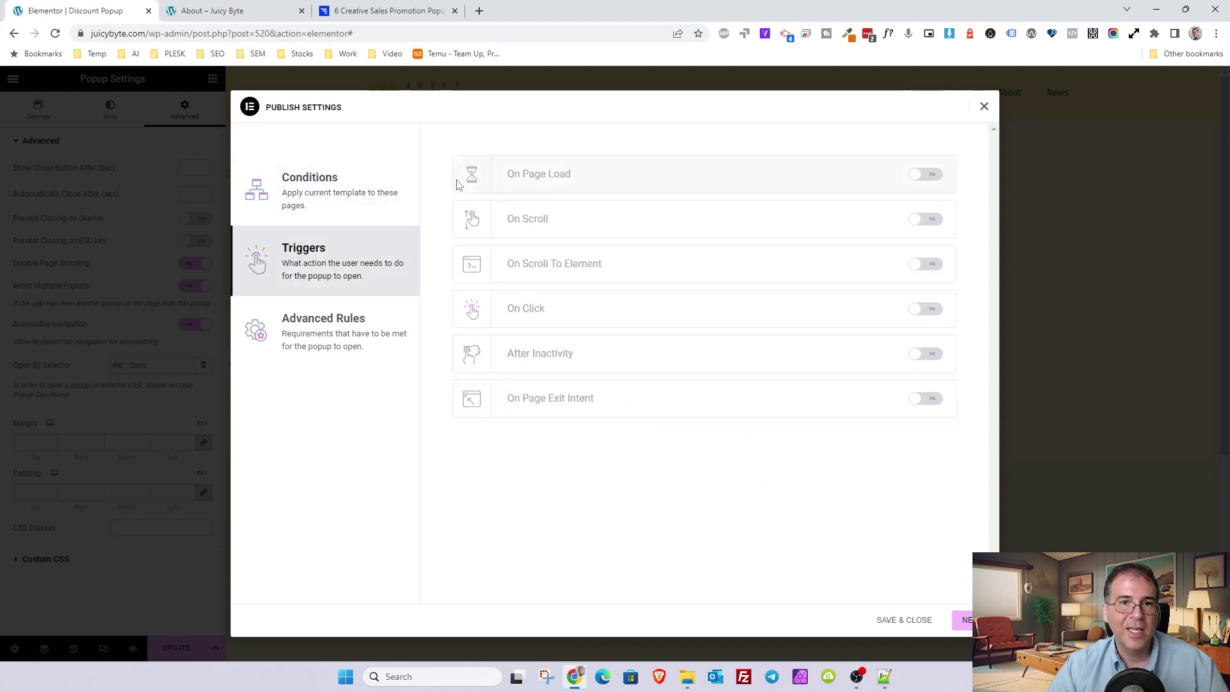
# - Enable the On Page Load trigger, check Advanced Rules, and save the publish settings
pyautogui.click(925, 176)
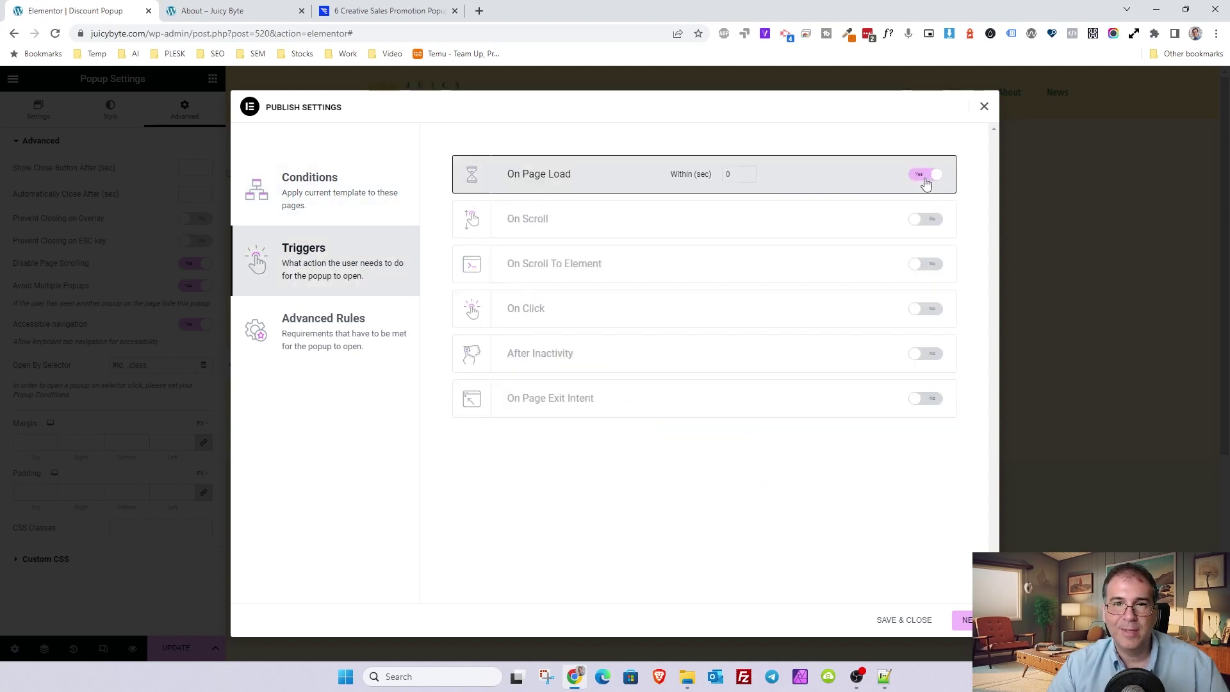
pyautogui.click(308, 320)
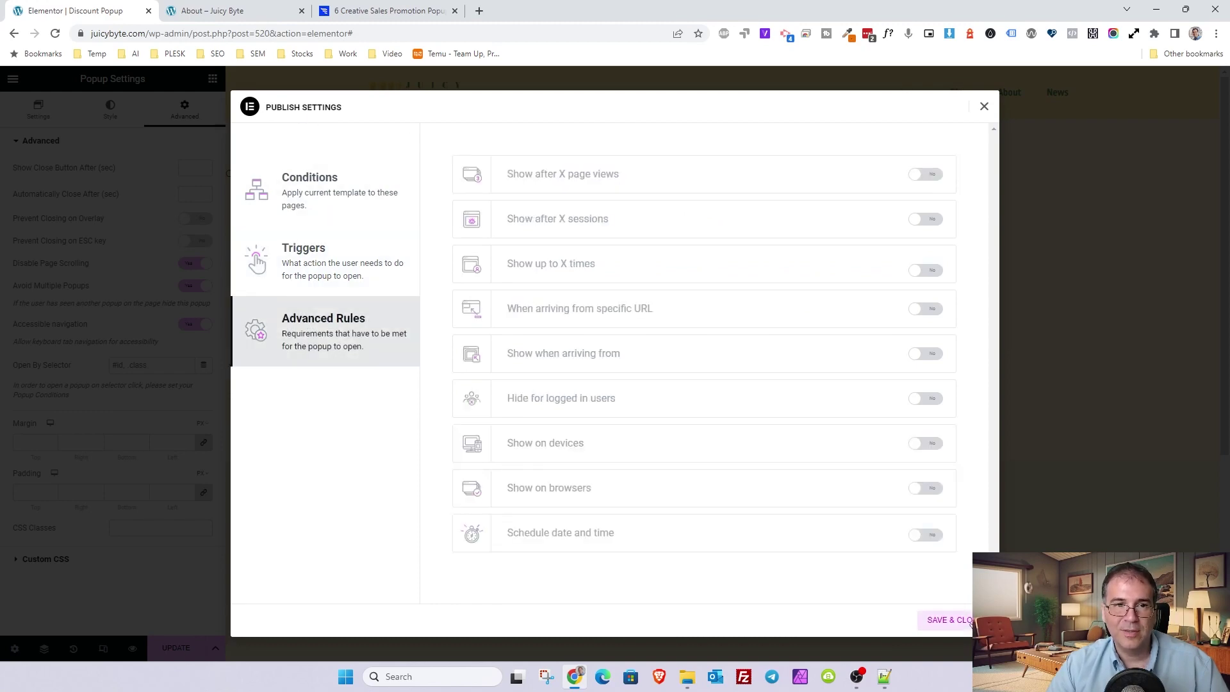
pyautogui.click(948, 620)
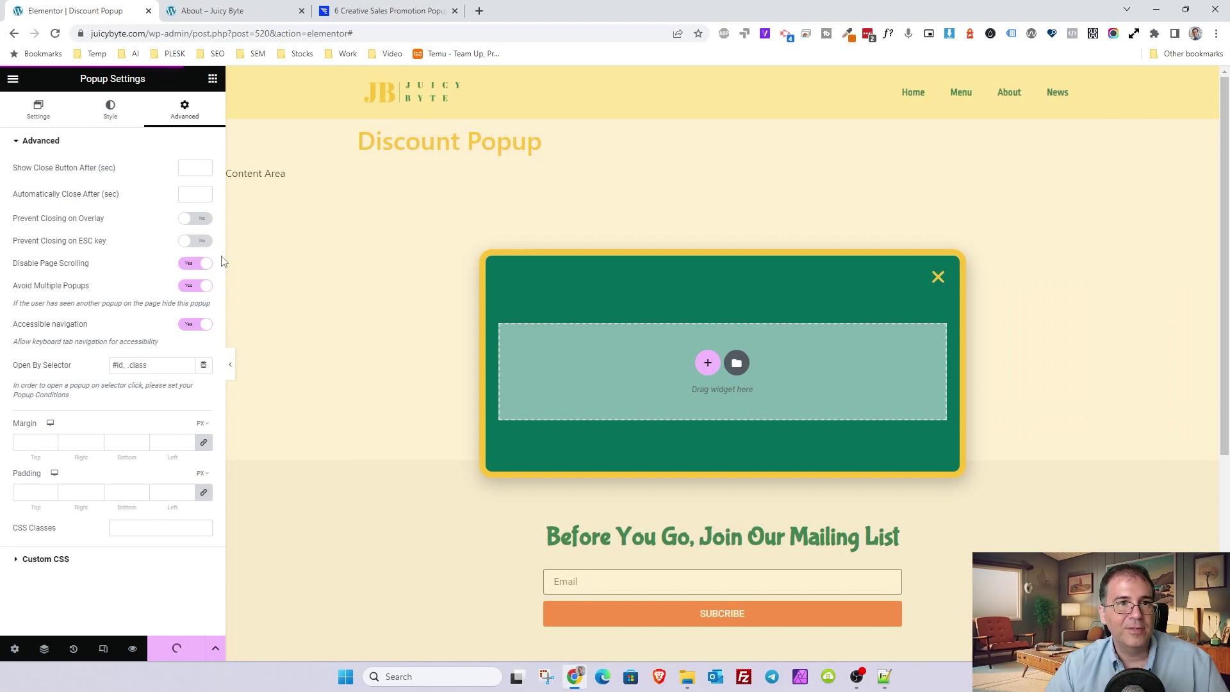
# - Drop a Heading widget into the popup and colour its text Light Yellow
pyautogui.click(212, 82)
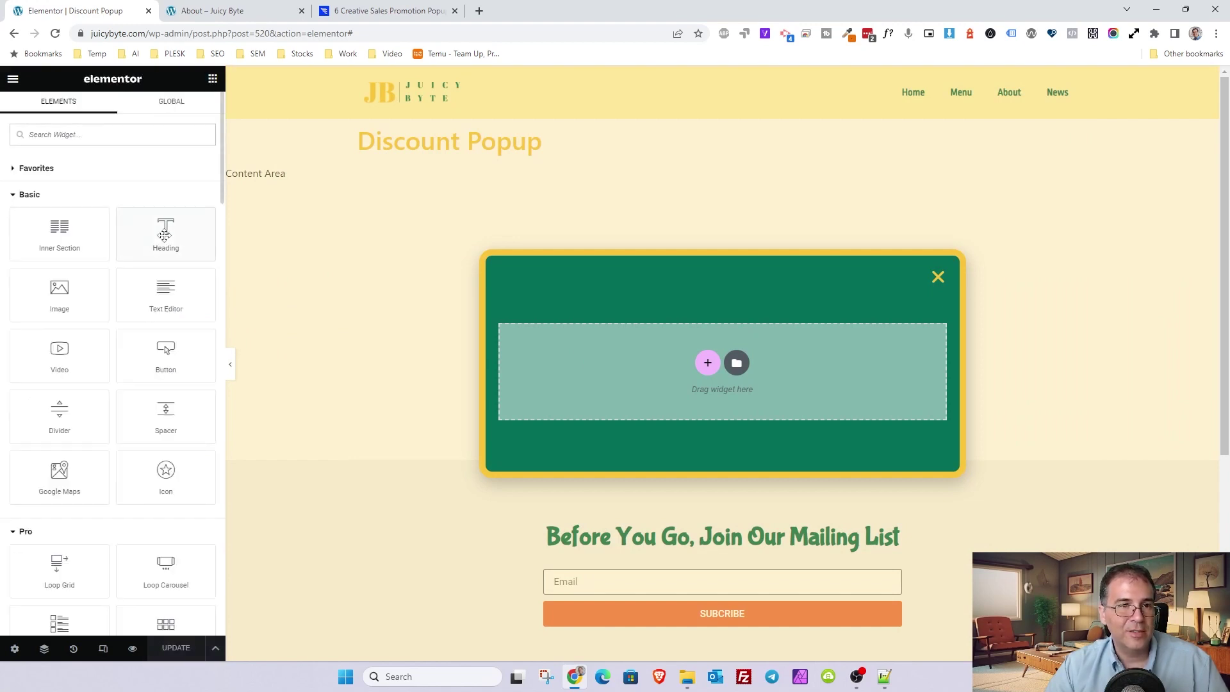
pyautogui.moveTo(164, 236); pyautogui.dragTo(750, 388)
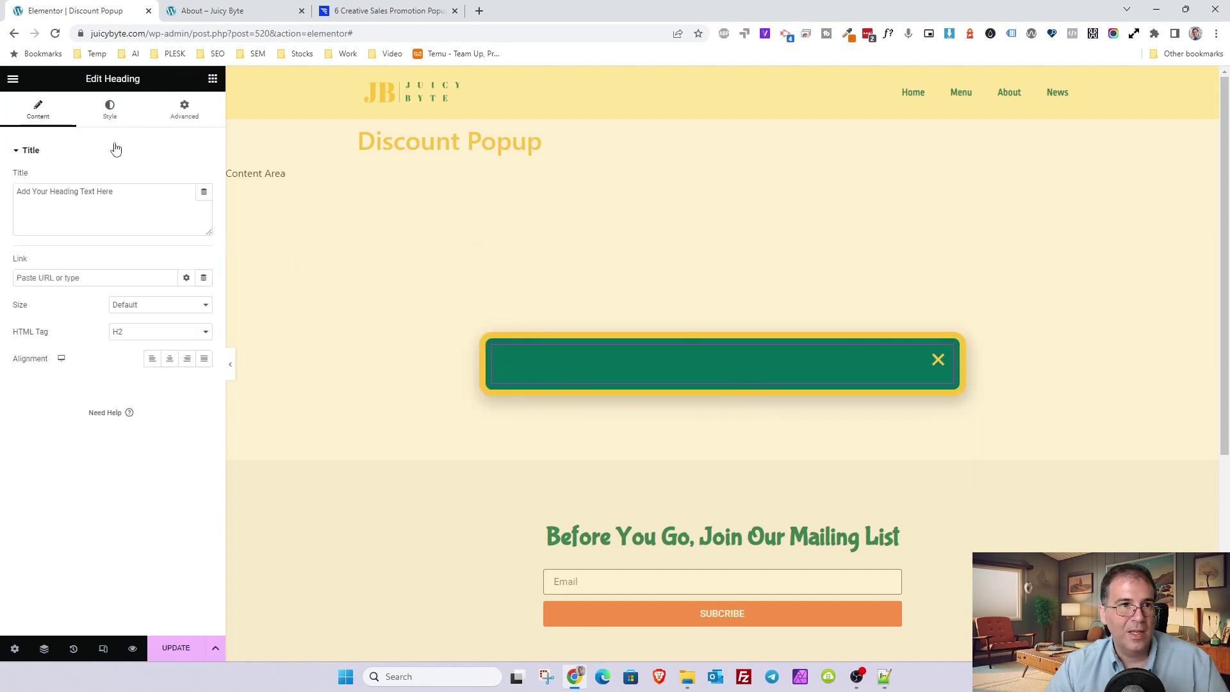
pyautogui.click(110, 109)
pyautogui.click(187, 205)
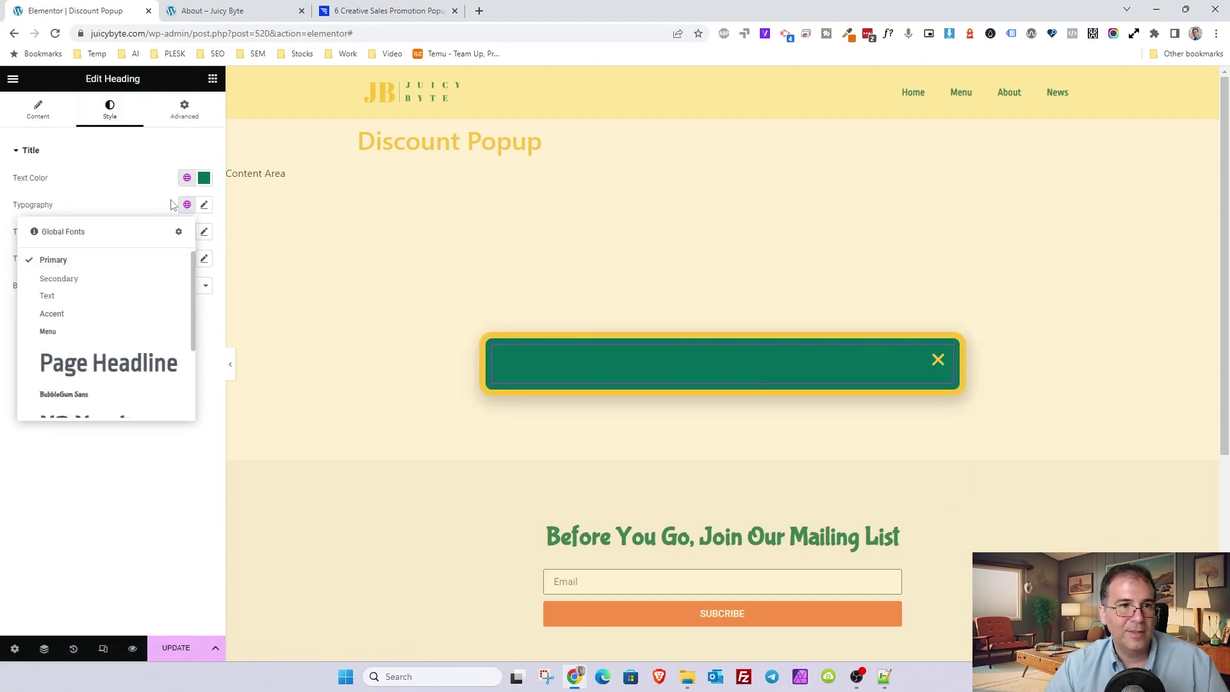
pyautogui.click(187, 177)
pyautogui.click(77, 260)
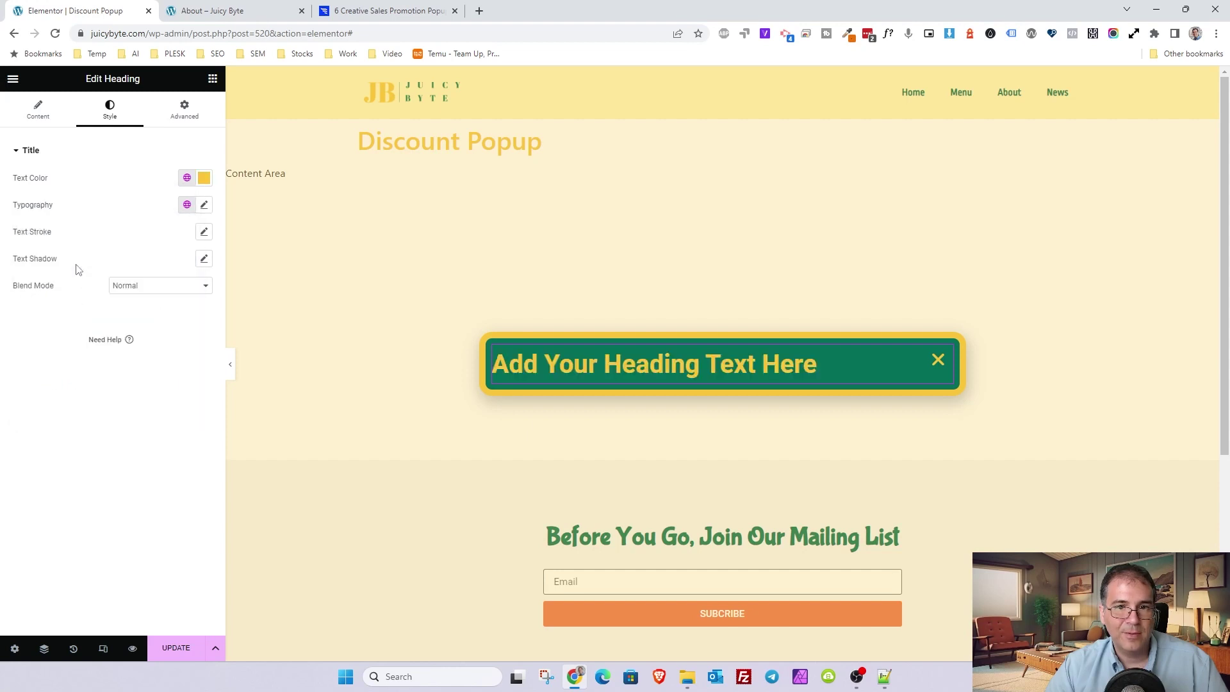
pyautogui.click(187, 178)
pyautogui.click(76, 349)
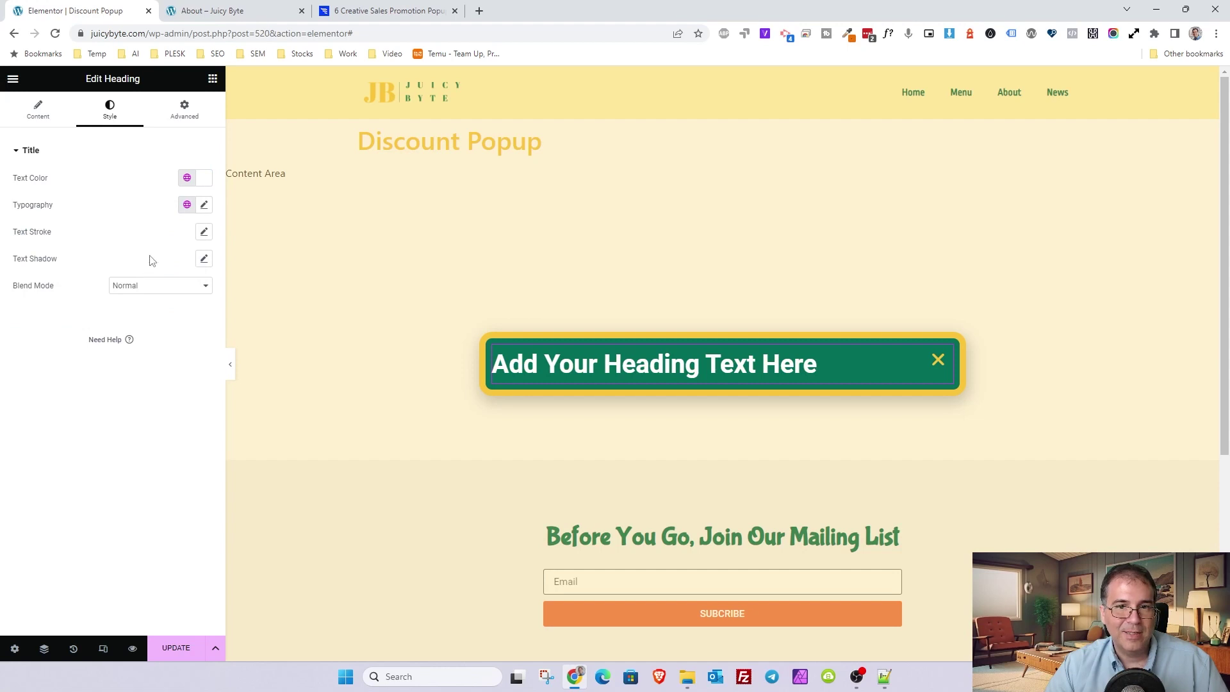
pyautogui.click(187, 177)
pyautogui.click(84, 327)
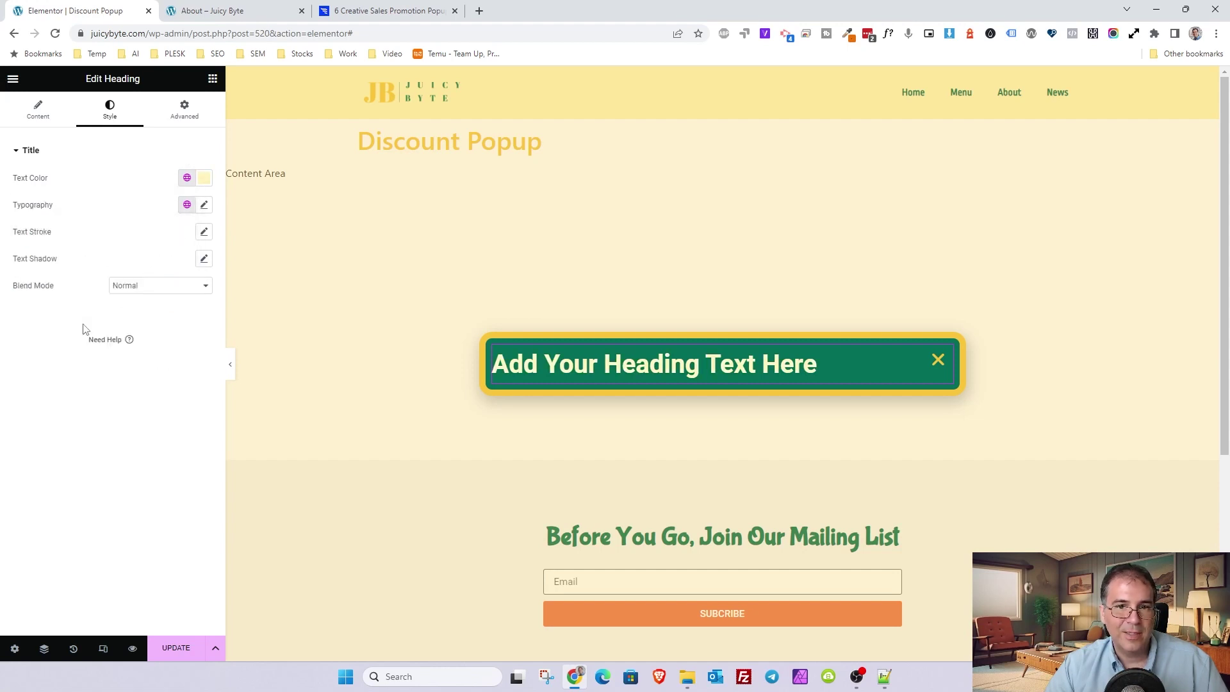
# - Set the heading's typography to a smaller global heading font instead of H2
pyautogui.click(46, 116)
pyautogui.click(111, 110)
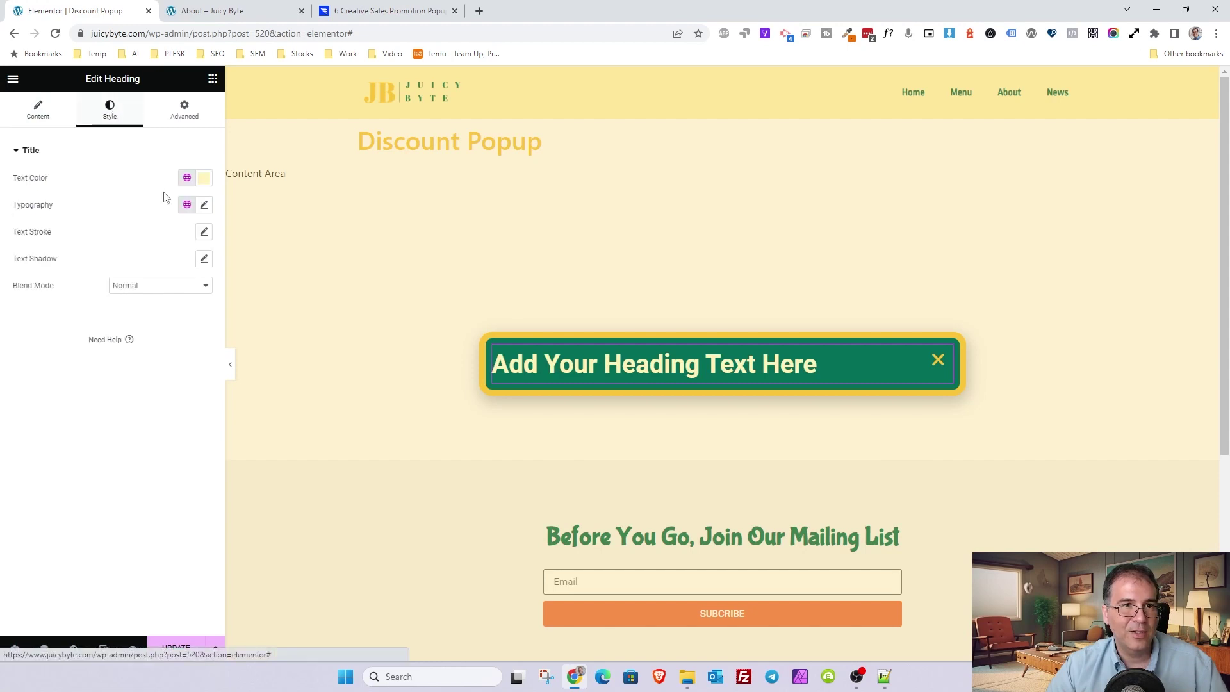
pyautogui.click(186, 204)
pyautogui.scroll(-3, 105, 349)
pyautogui.click(109, 322)
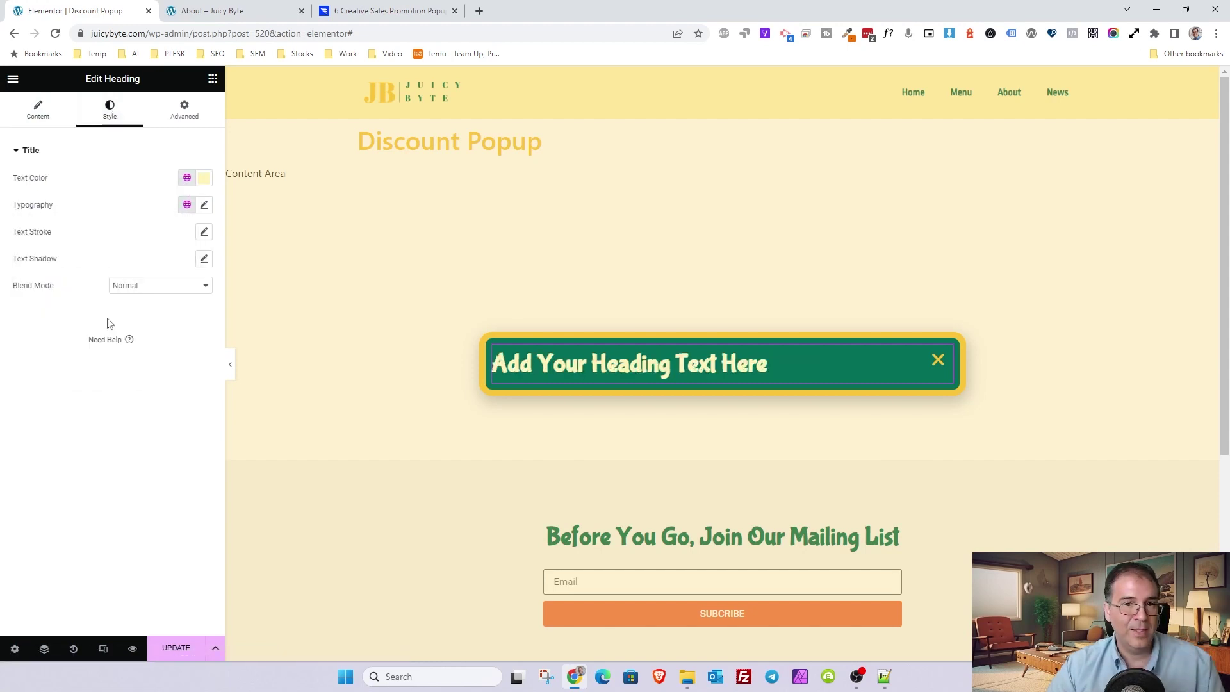
pyautogui.click(186, 204)
pyautogui.scroll(-1, 94, 391)
pyautogui.click(96, 393)
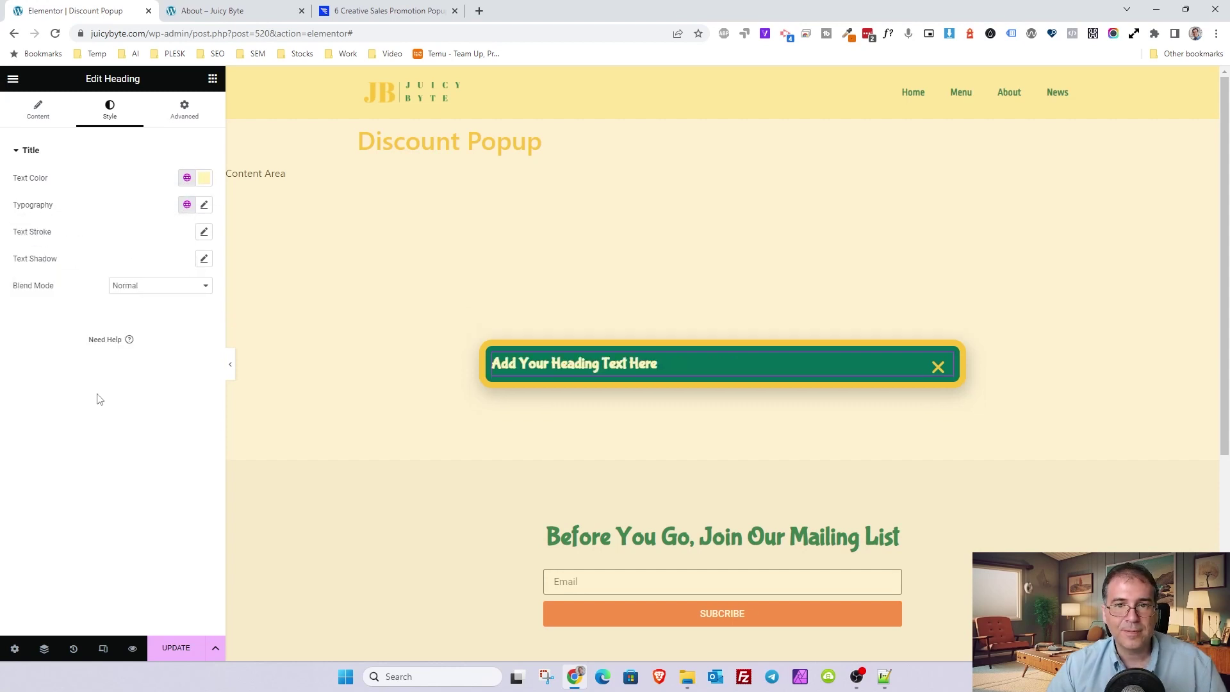
pyautogui.moveTo(681, 355)
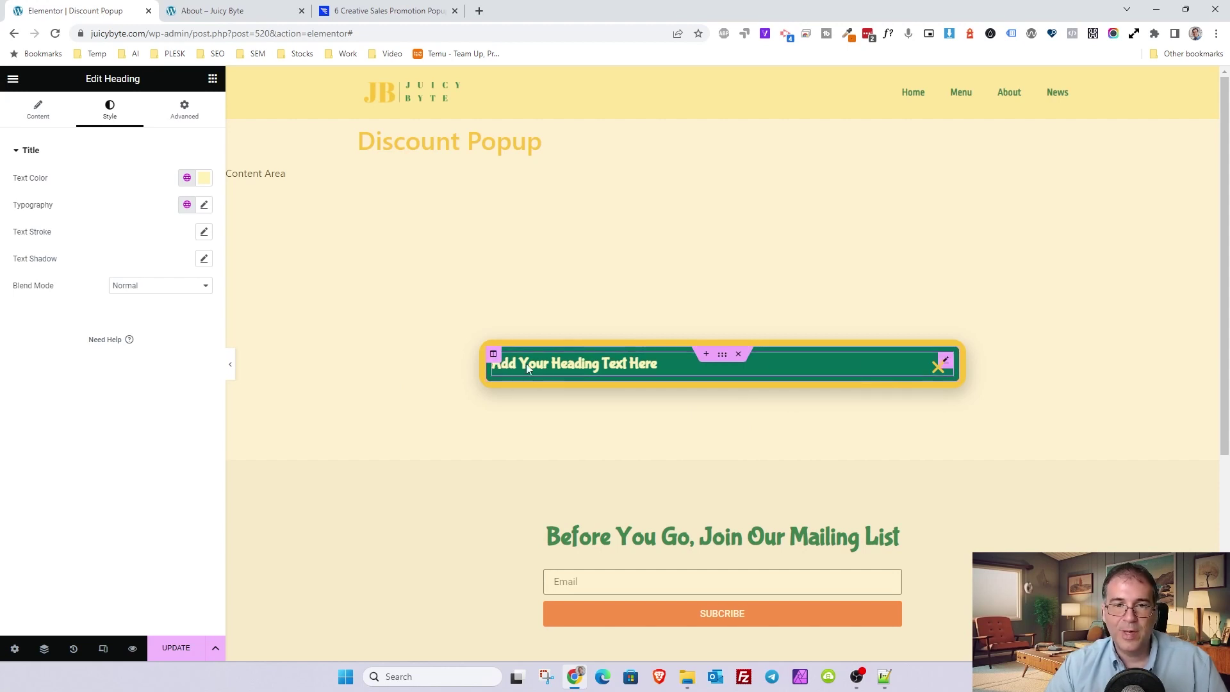
pyautogui.click(493, 354)
# - Add a second column and move the heading into the right column via Navigator
pyautogui.rightClick(494, 354)
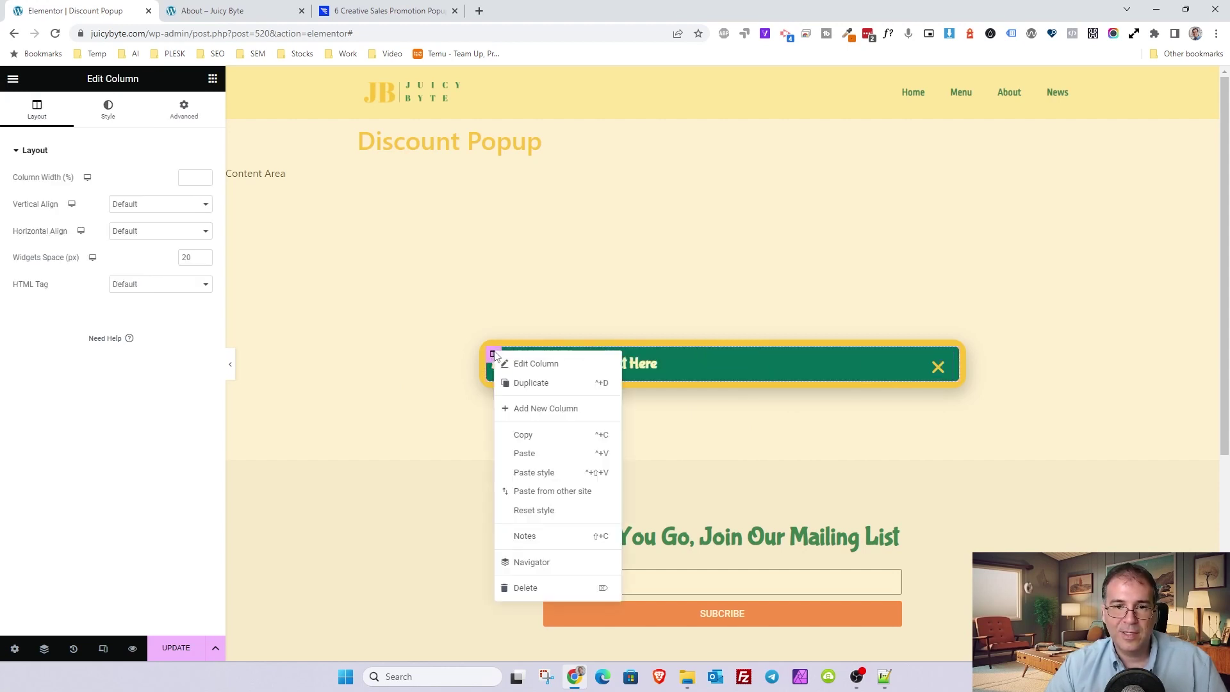
pyautogui.click(534, 408)
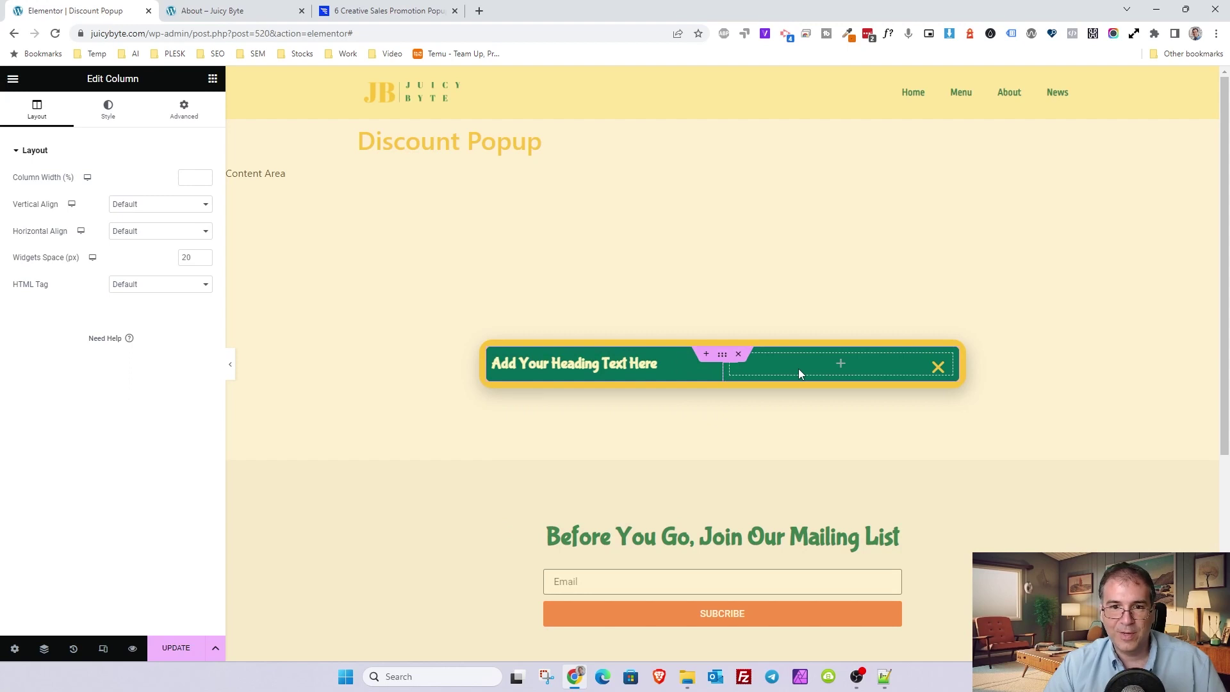
pyautogui.click(651, 366)
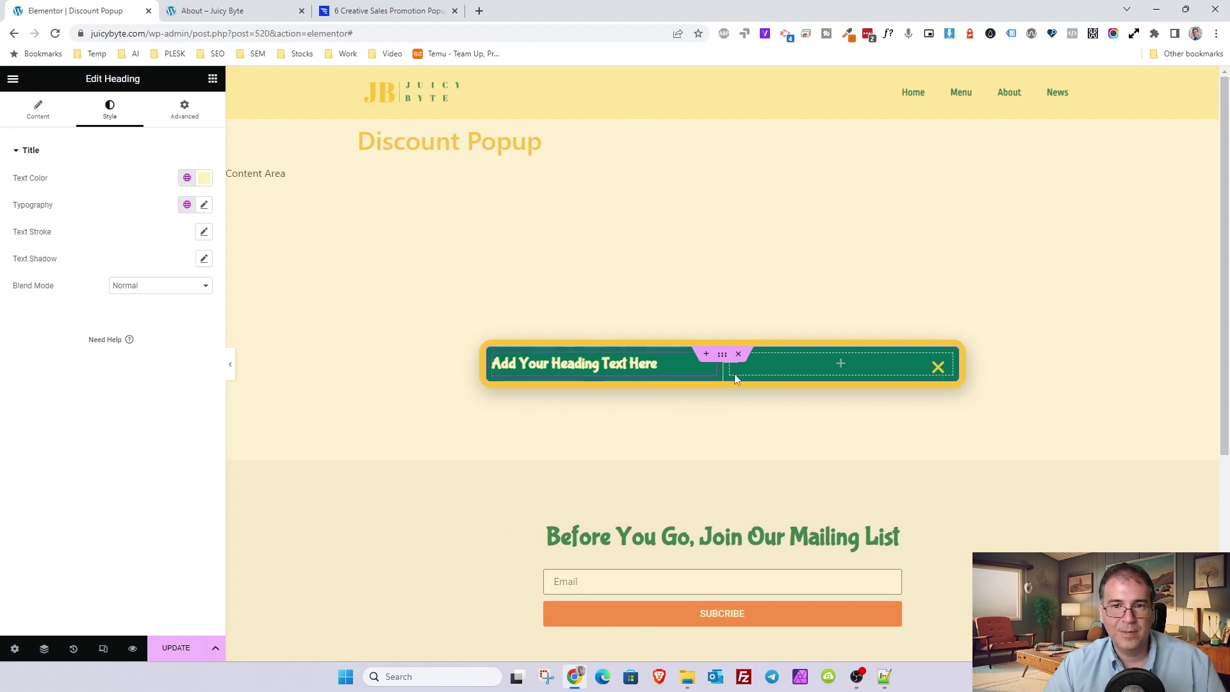
pyautogui.click(44, 648)
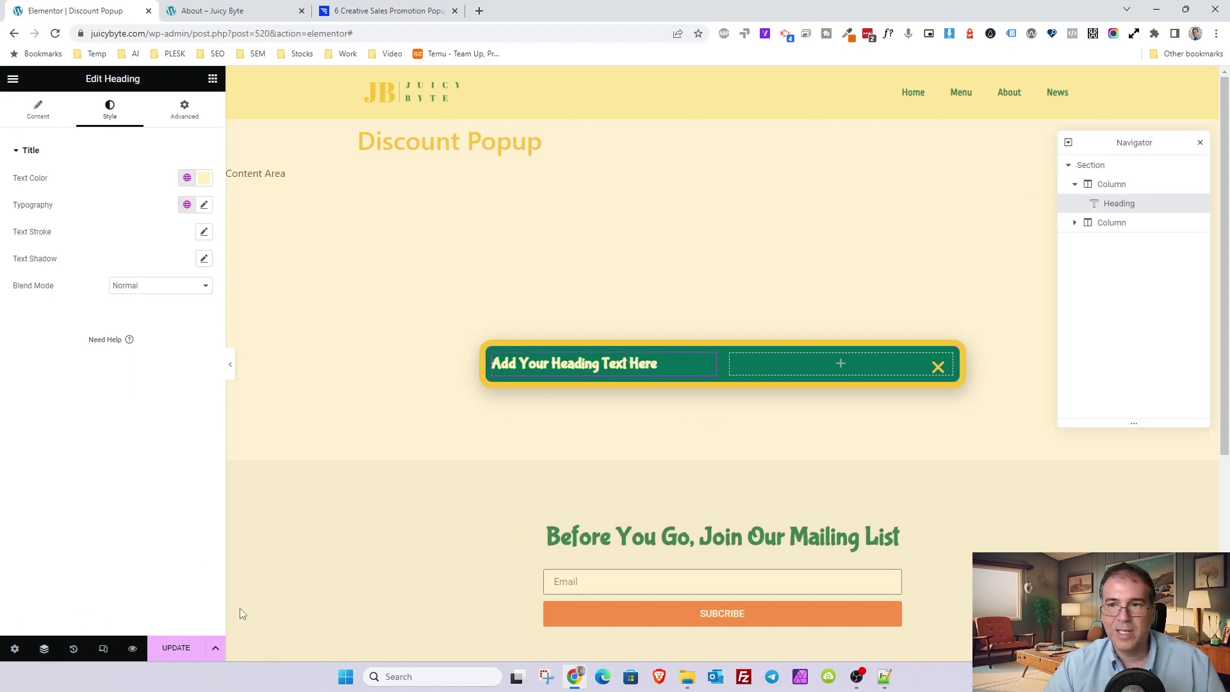
pyautogui.click(1075, 222)
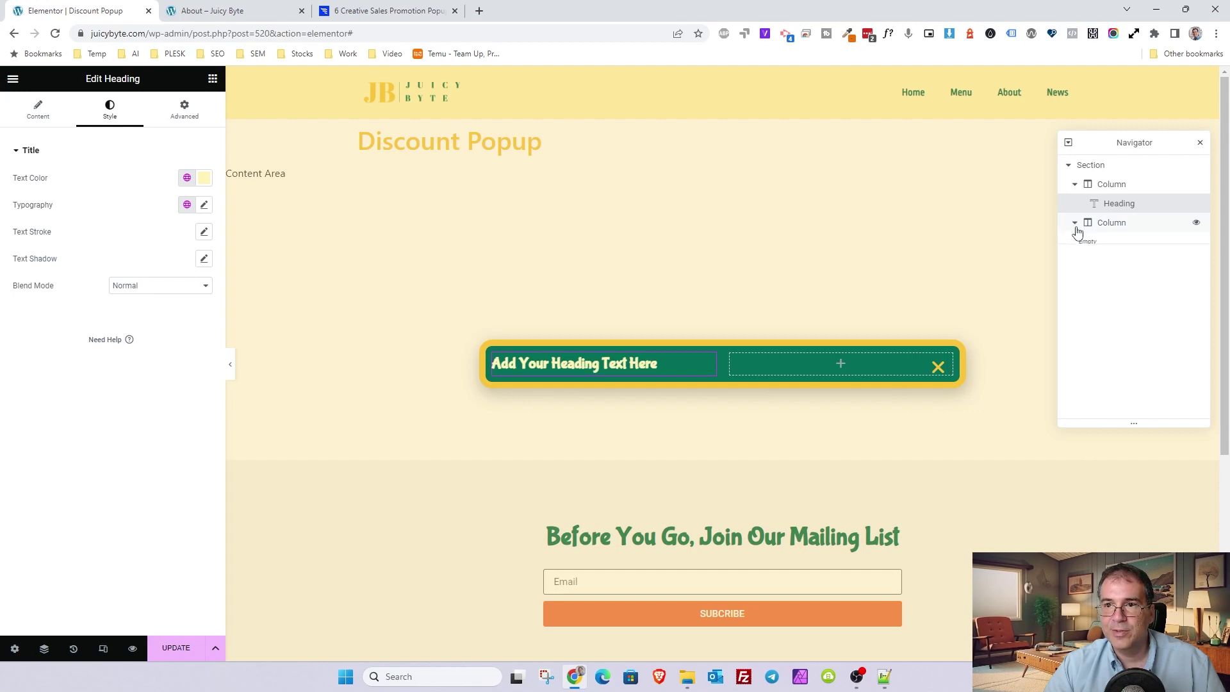
pyautogui.moveTo(1104, 207); pyautogui.dragTo(1143, 217)
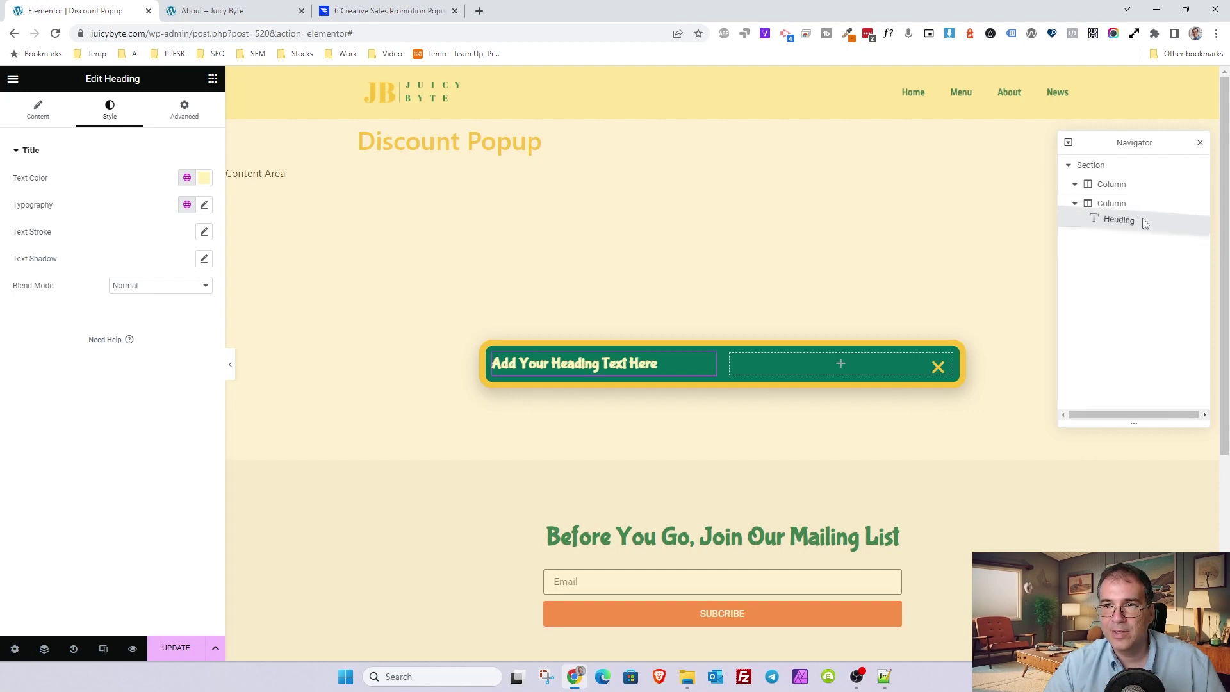
# - Search for 'image' and drag an Image widget into the empty left column
pyautogui.click(212, 79)
pyautogui.write('image')
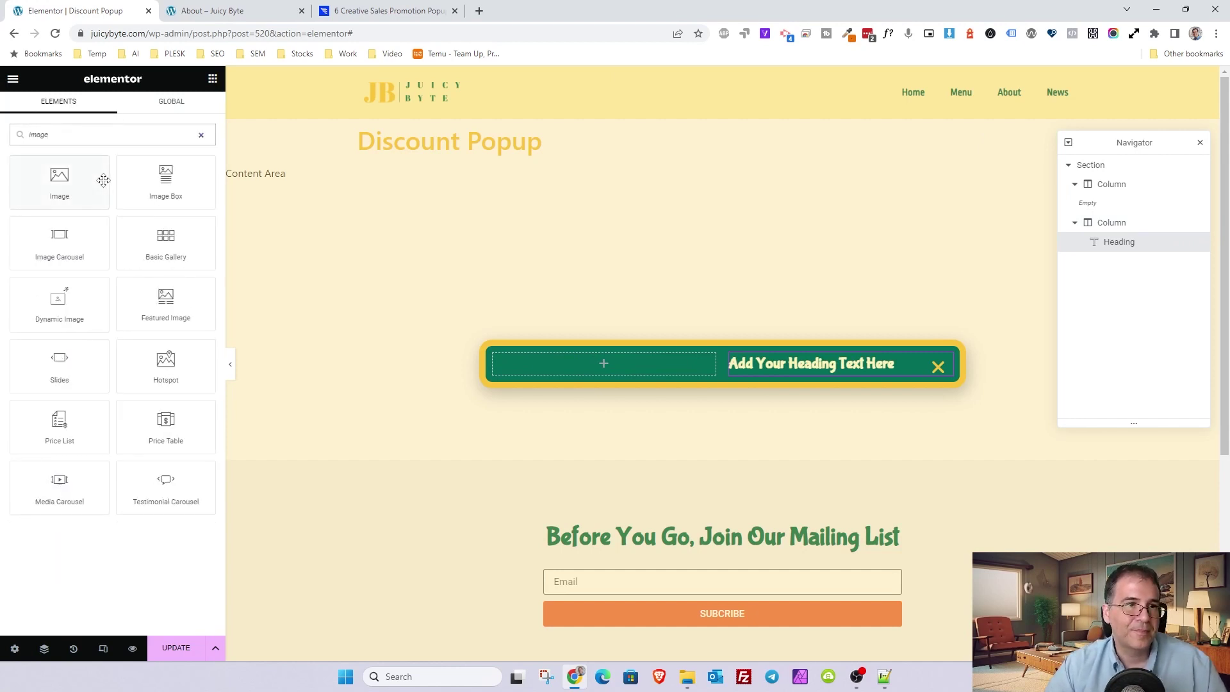
pyautogui.moveTo(103, 180); pyautogui.dragTo(617, 363)
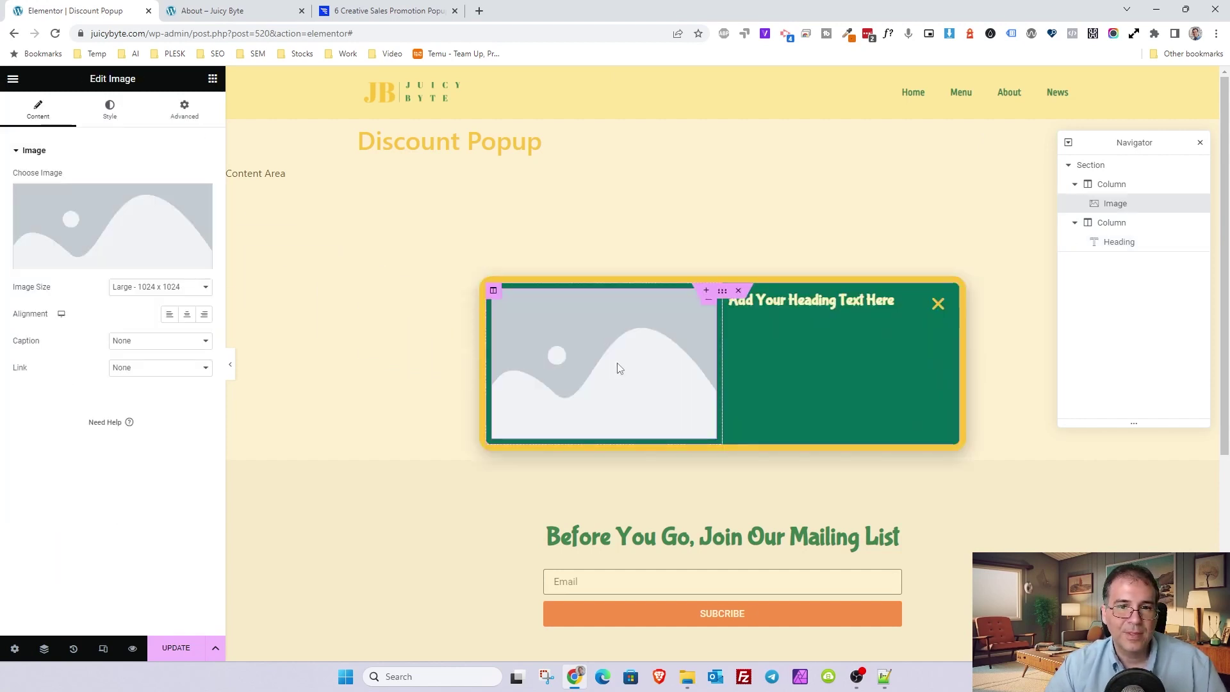
# - Insert the lemon tart photo from the Media Library as the popup image
pyautogui.click(84, 219)
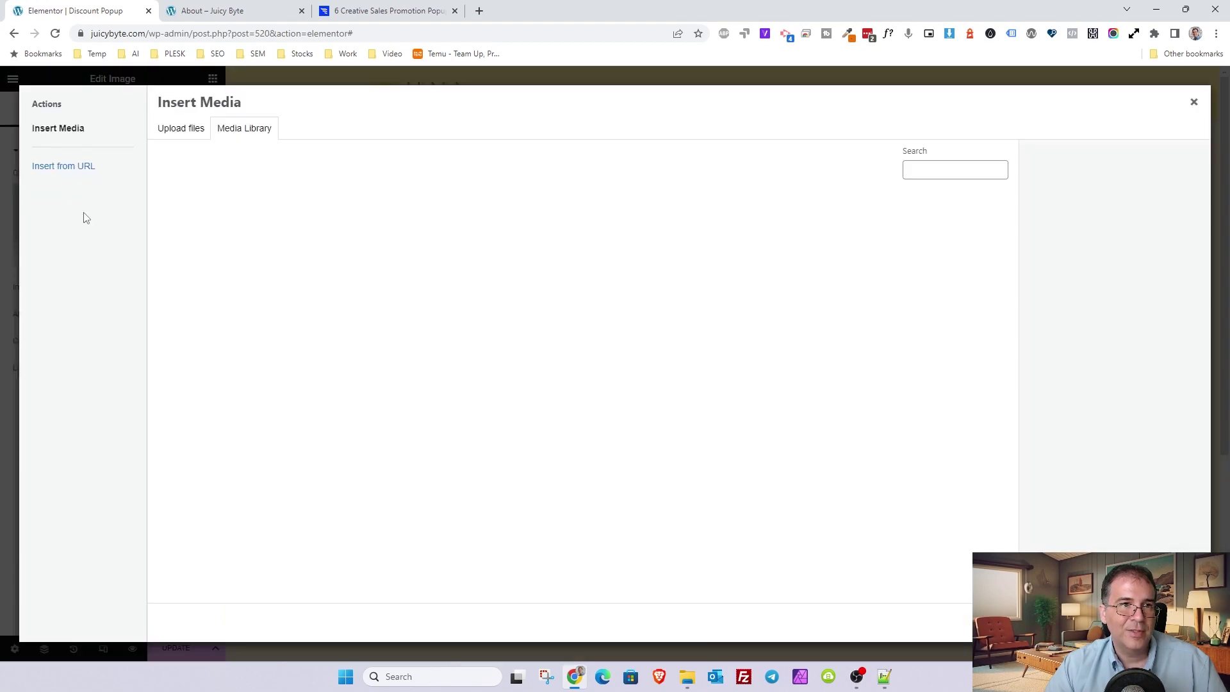
pyautogui.click(497, 346)
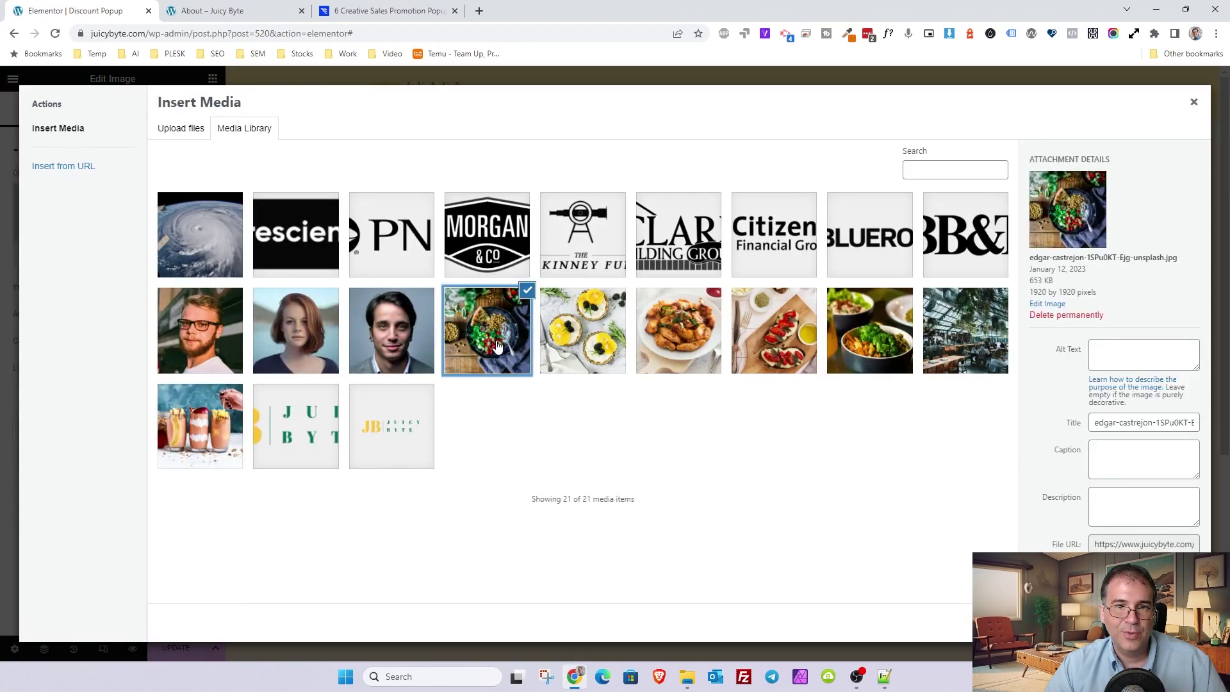
pyautogui.click(583, 347)
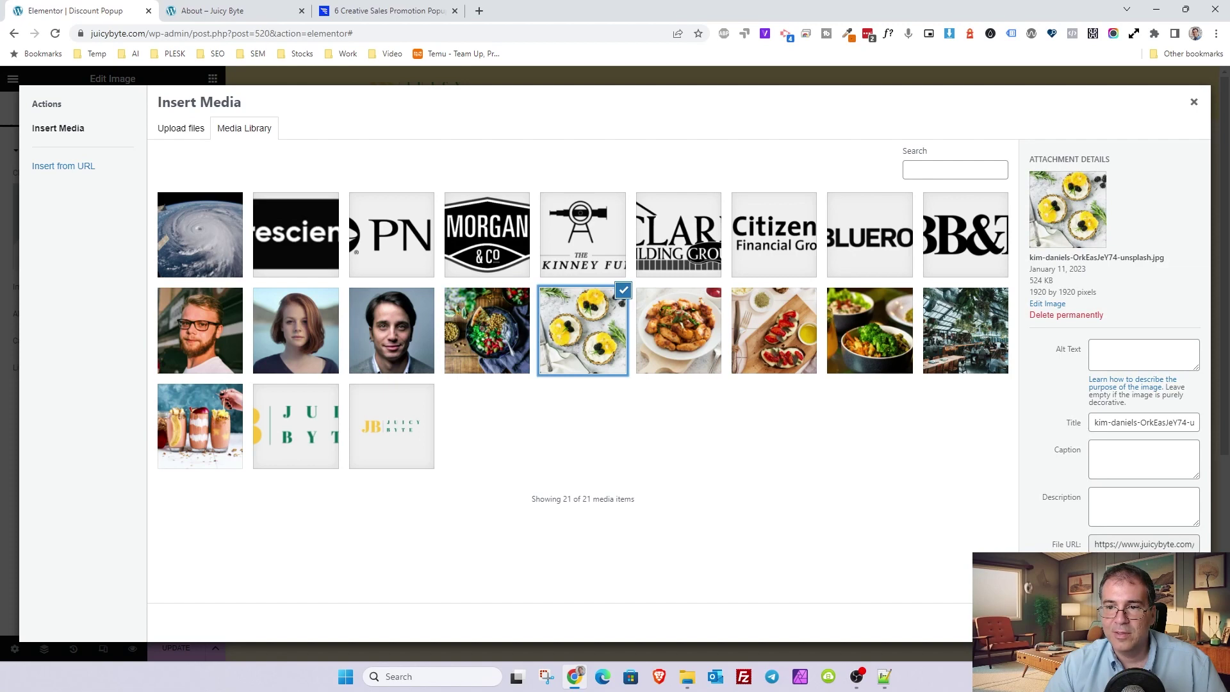
pyautogui.click(1152, 624)
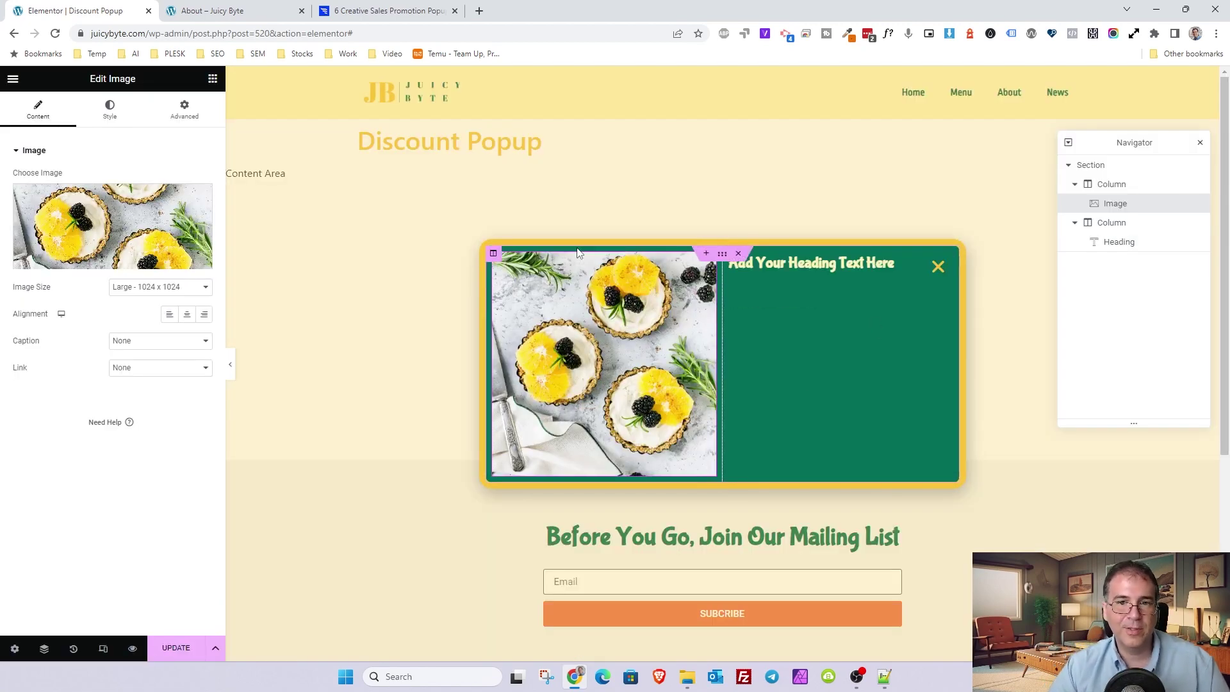
pyautogui.click(890, 263)
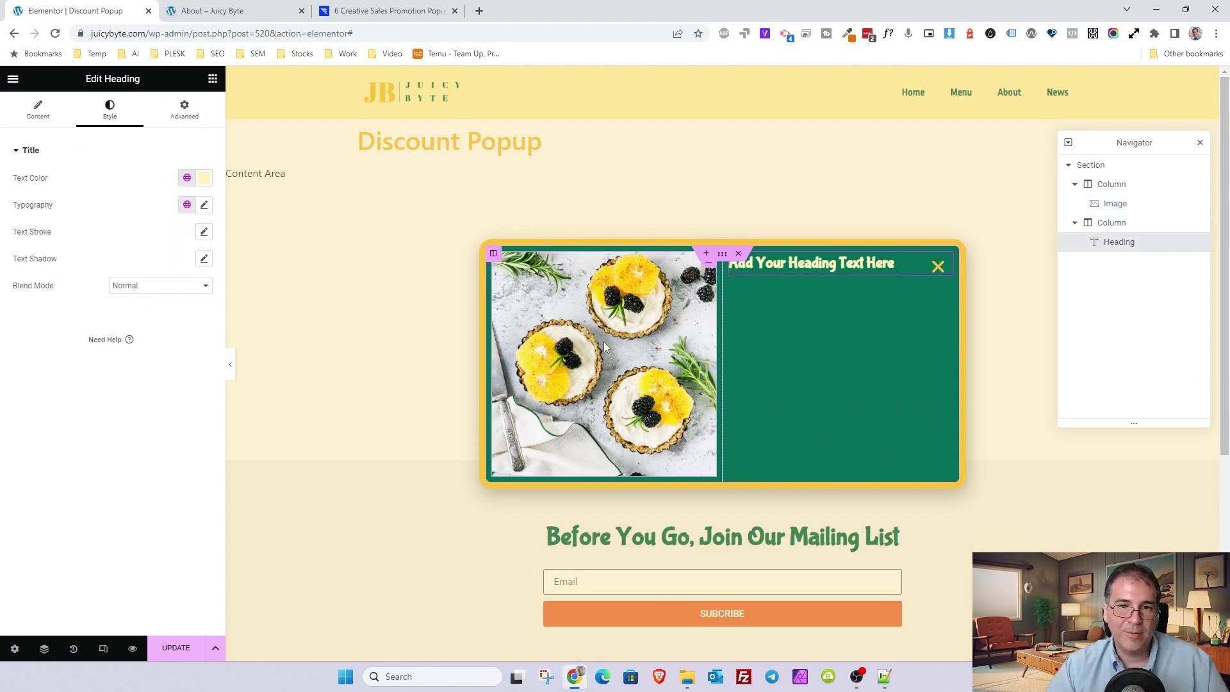
# - Change the popup heading text to 'Get a Sweet Discount!'
pyautogui.click(39, 109)
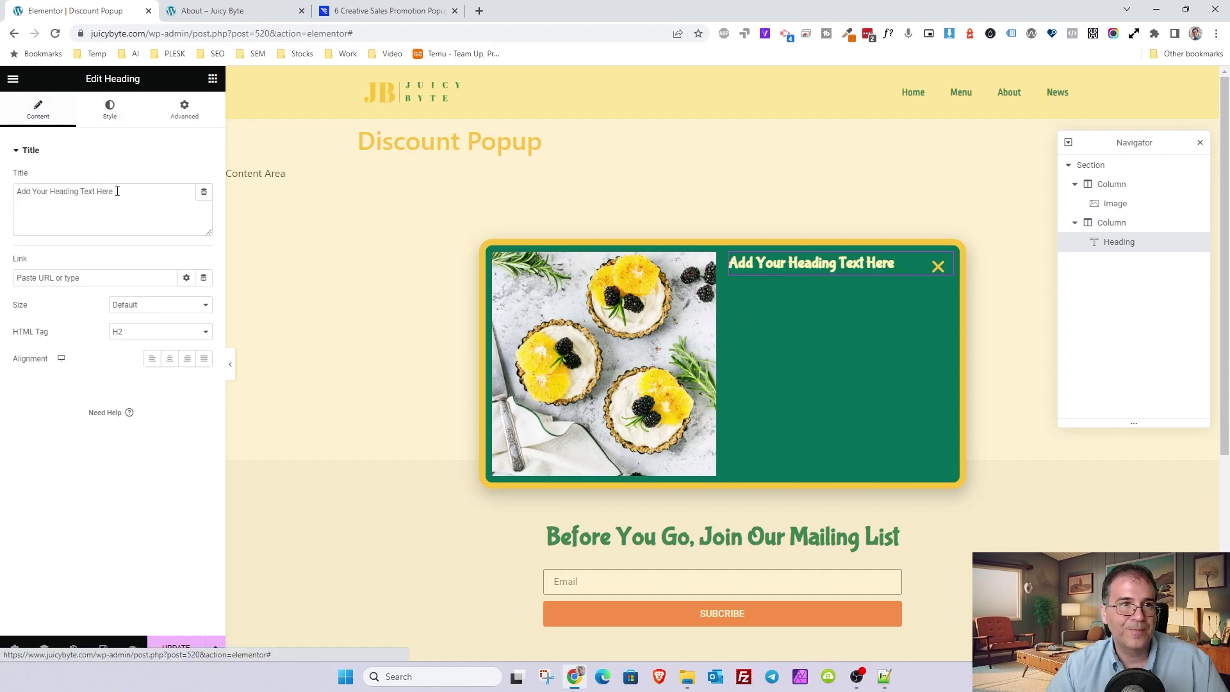
pyautogui.click(377, 11)
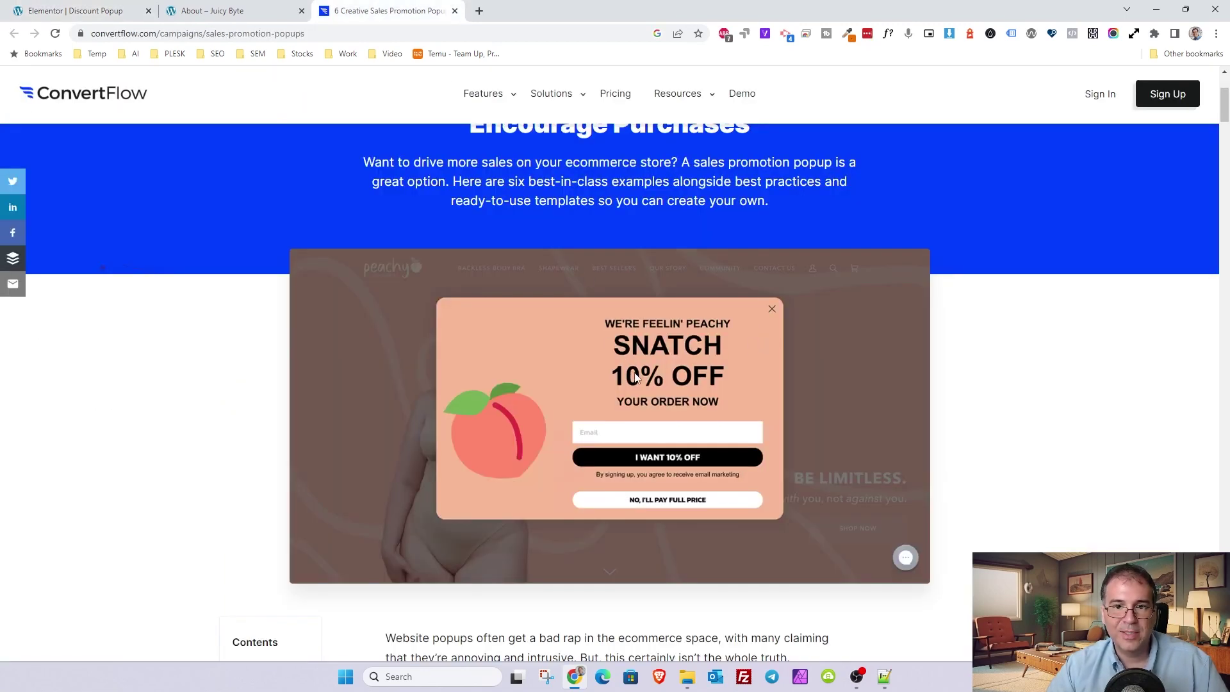
pyautogui.click(131, 10)
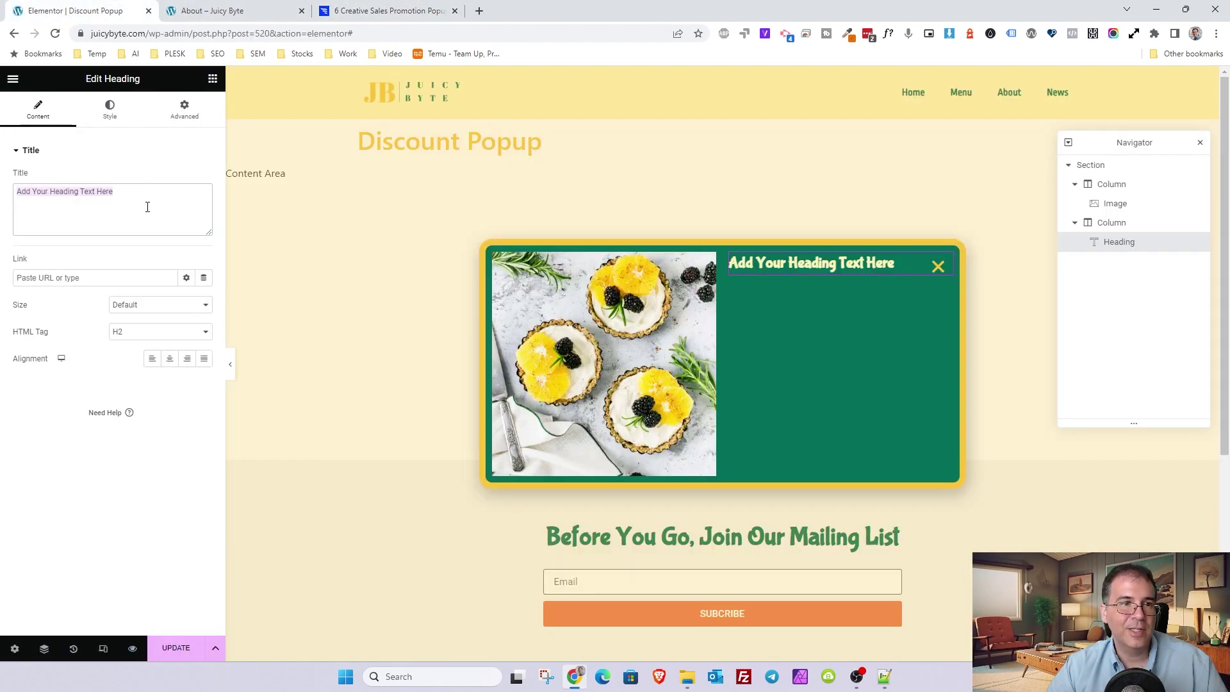
pyautogui.write('Get ')
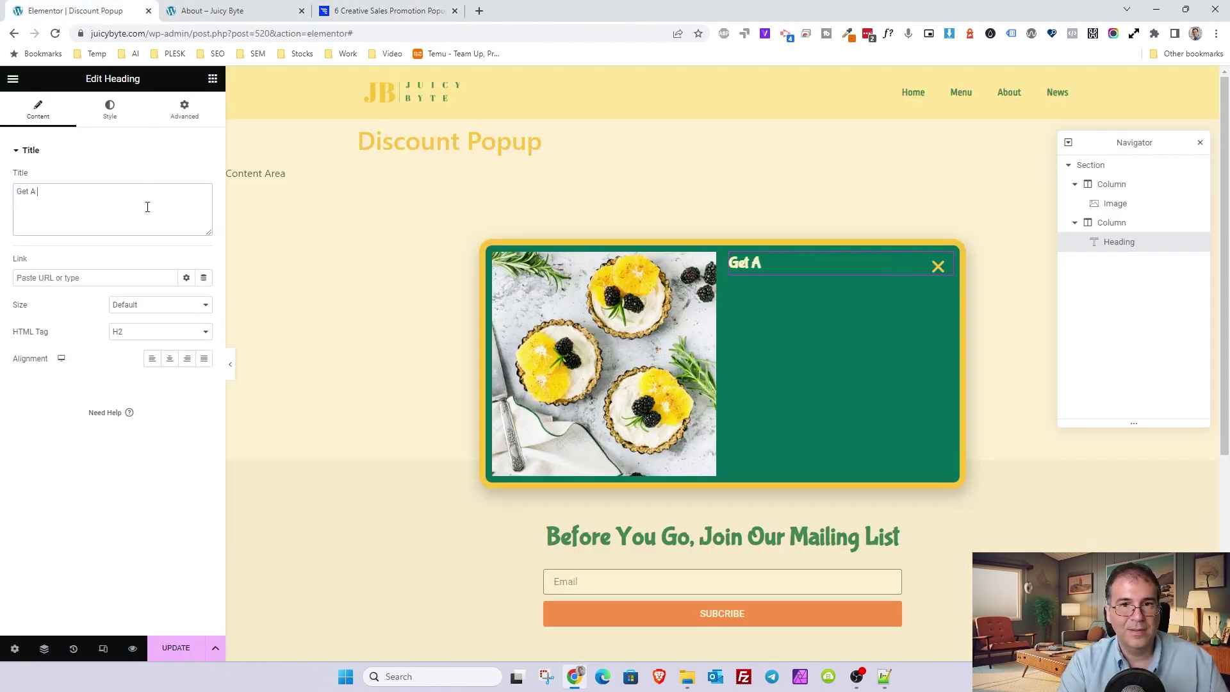
pyautogui.write('a Sweet')
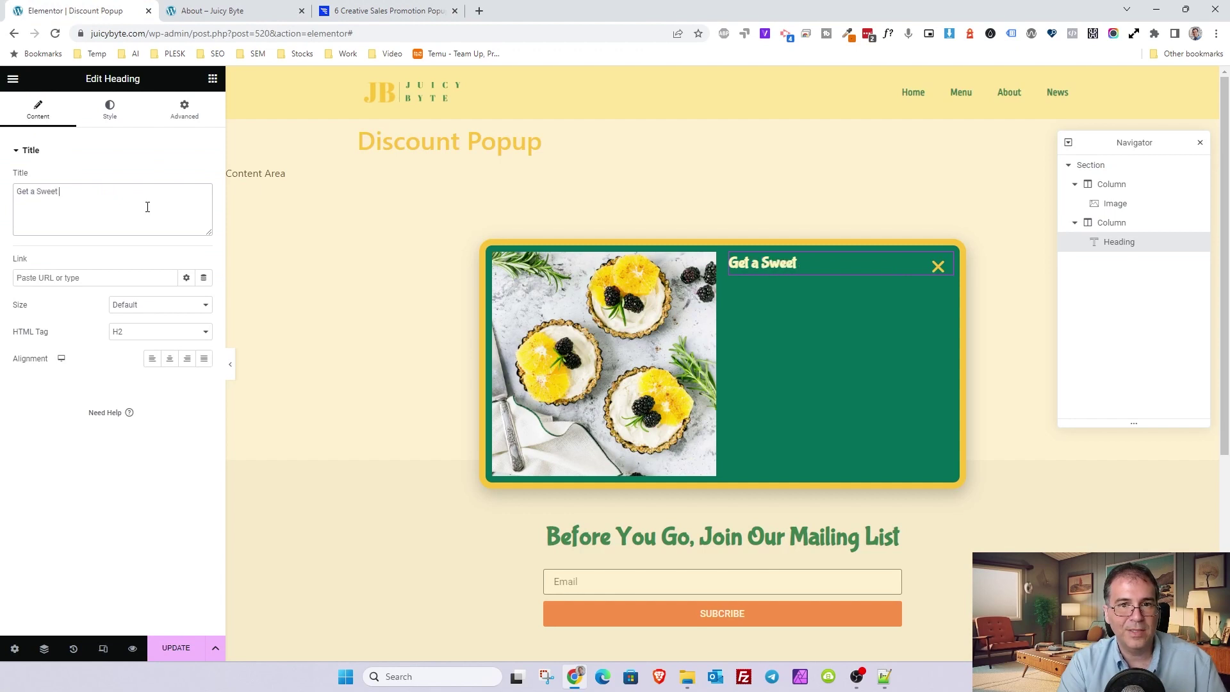
pyautogui.write(' Discount!')
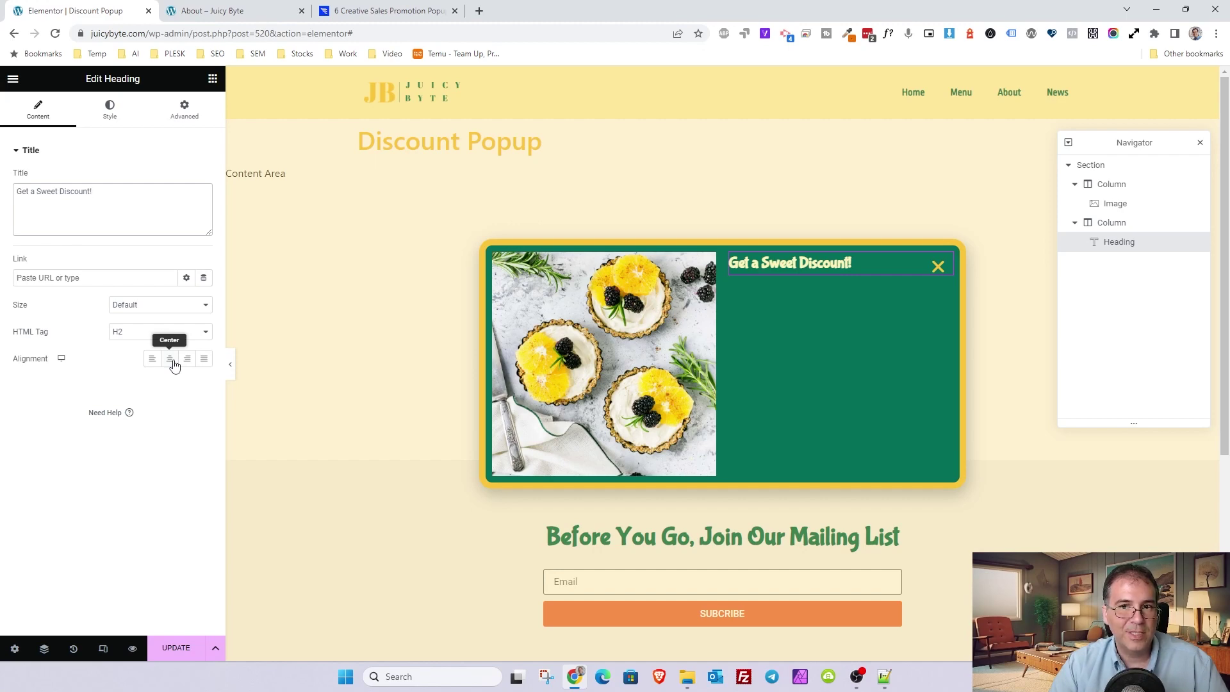
# - Apply the H2 Headings global font to the heading
pyautogui.click(122, 112)
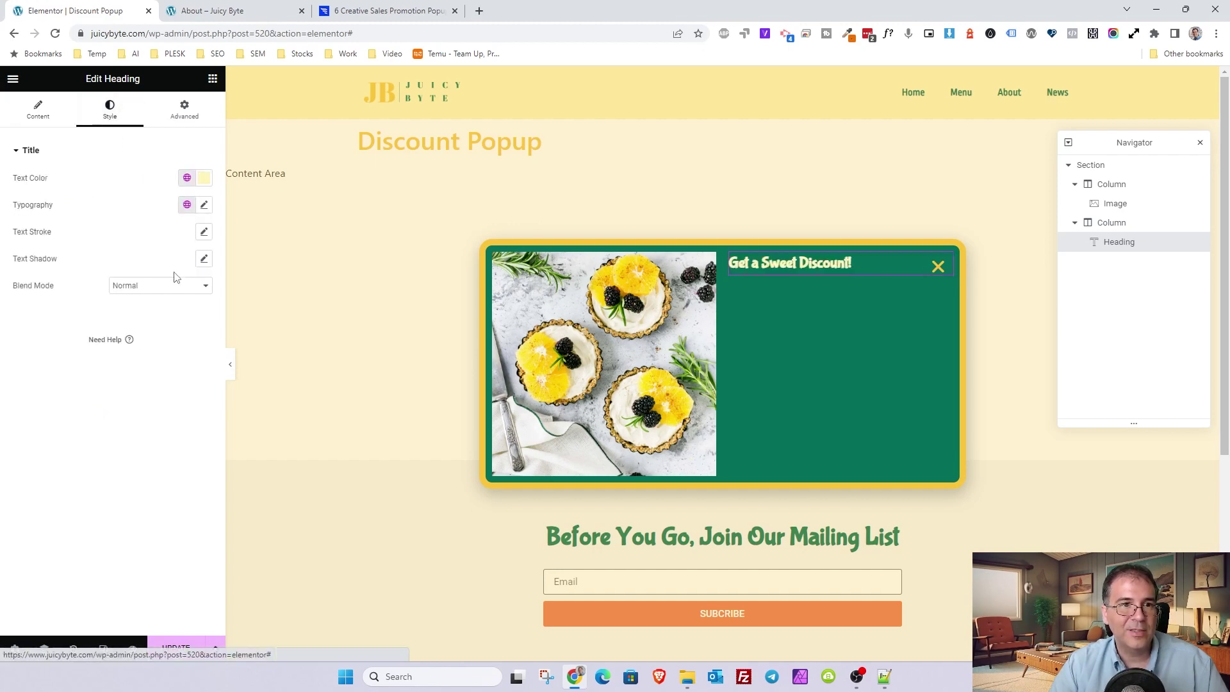
pyautogui.click(187, 204)
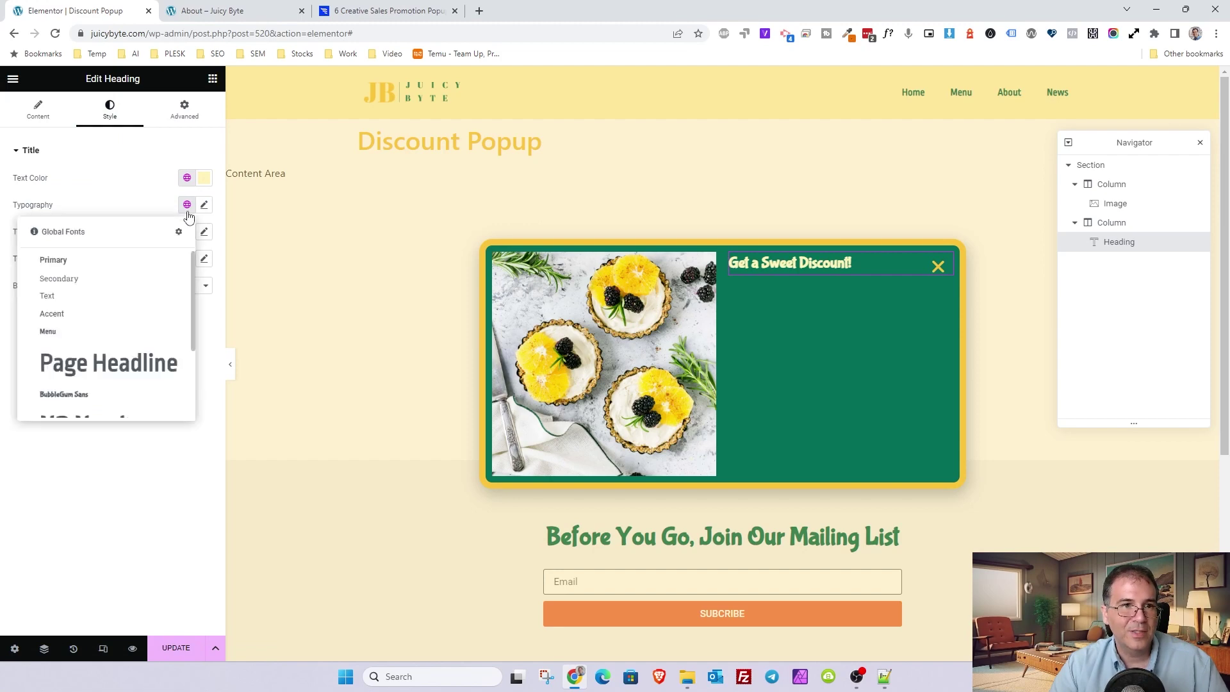
pyautogui.scroll(-1, 120, 356)
pyautogui.click(121, 356)
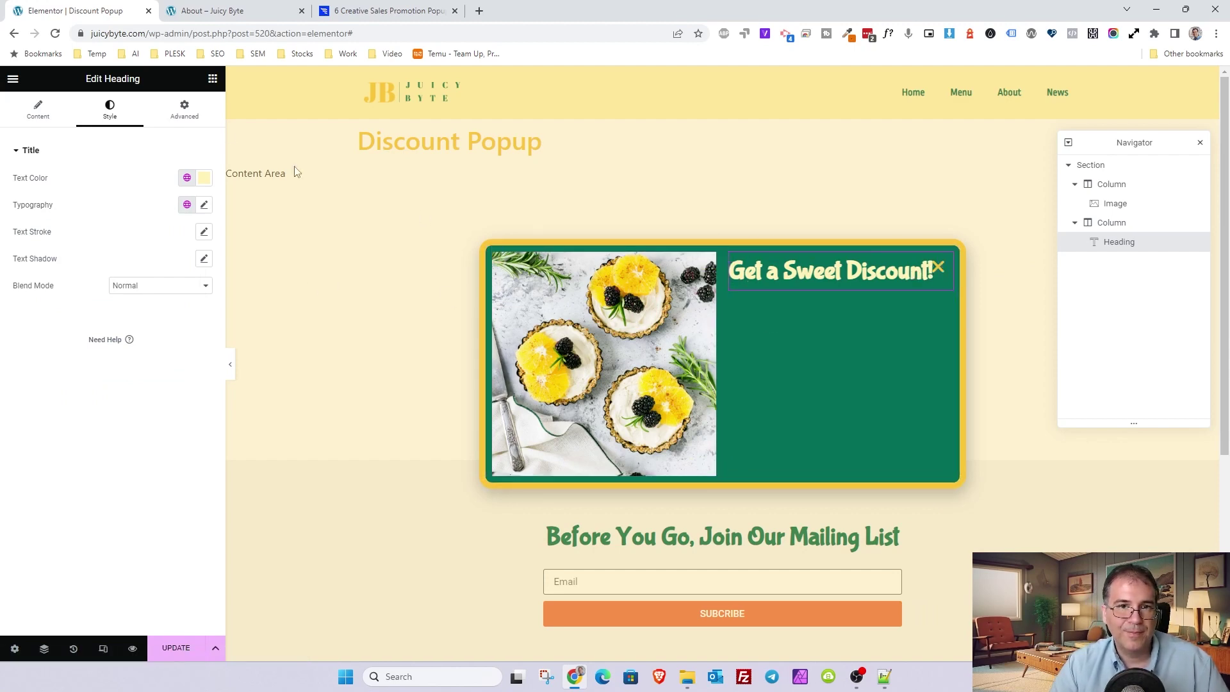
# - Add a text block under the heading reading 'Sign up below to receive your discount!'
pyautogui.click(212, 78)
pyautogui.moveTo(158, 296); pyautogui.dragTo(788, 286)
pyautogui.moveTo(109, 314); pyautogui.dragTo(2, 224)
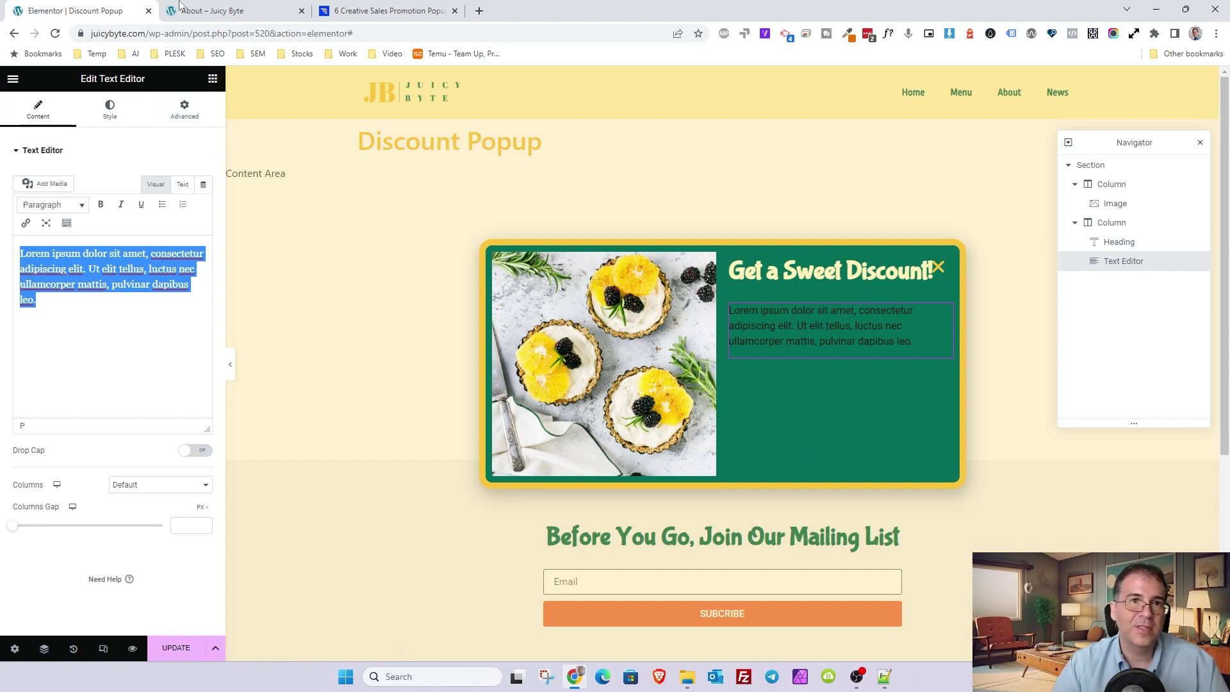
pyautogui.click(397, 10)
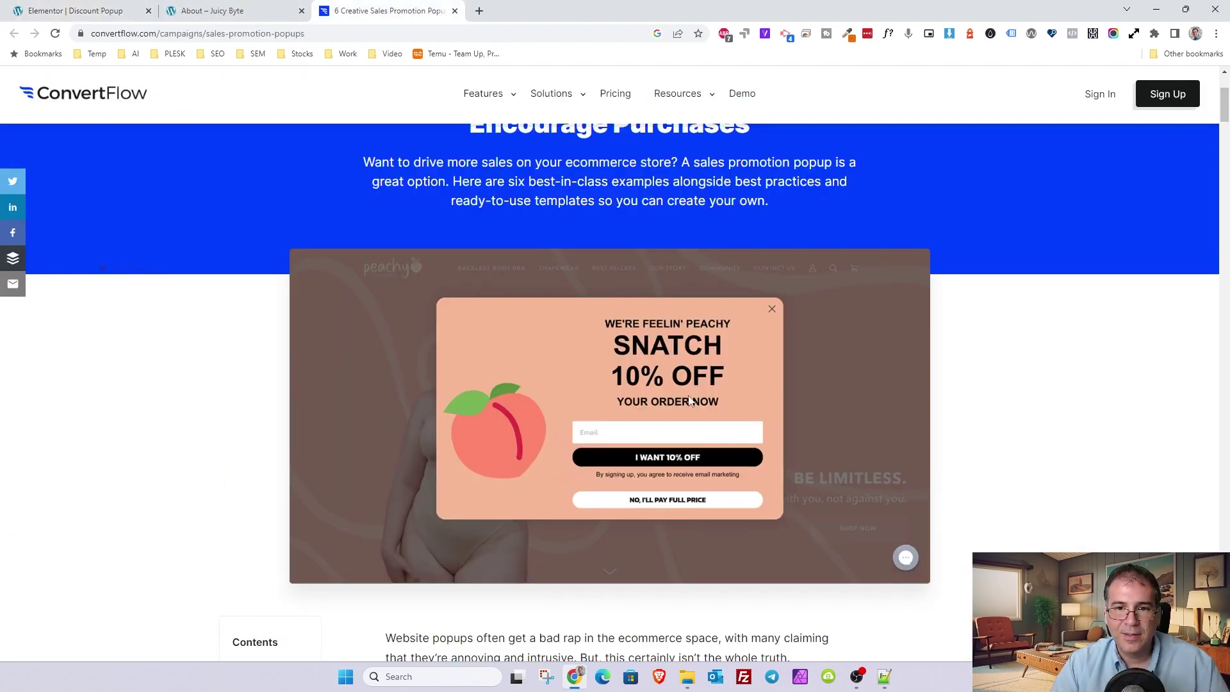
pyautogui.click(90, 11)
pyautogui.write('Sign')
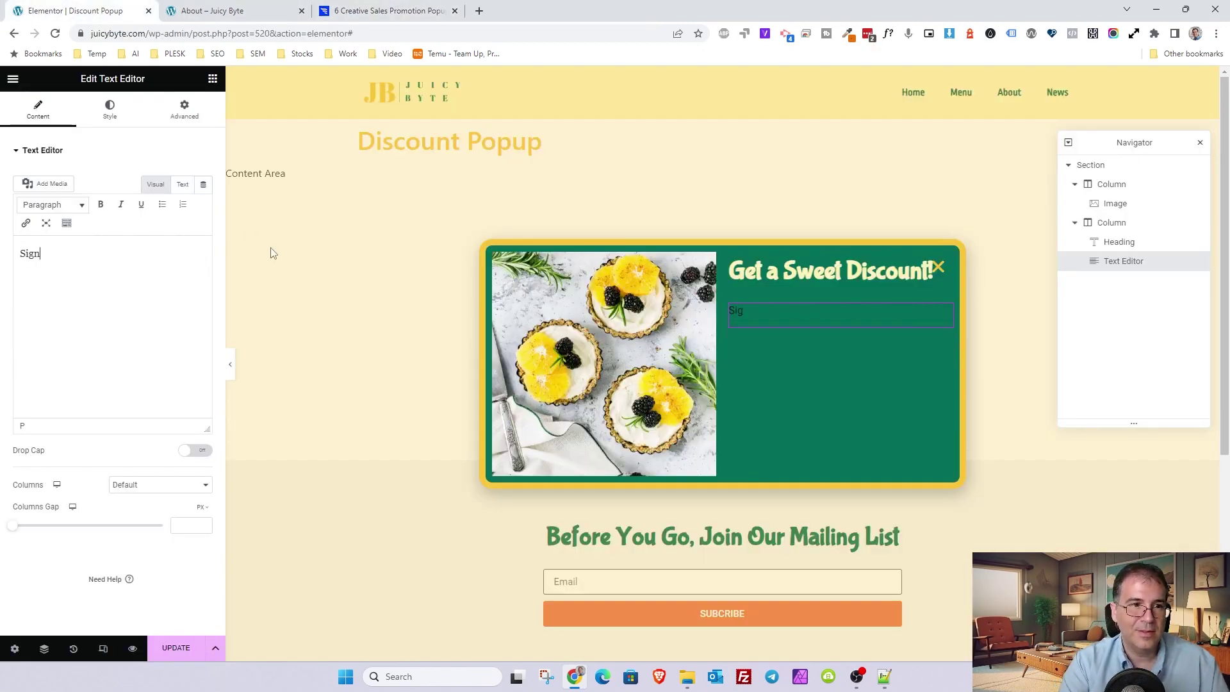
pyautogui.write(' up below to recei')
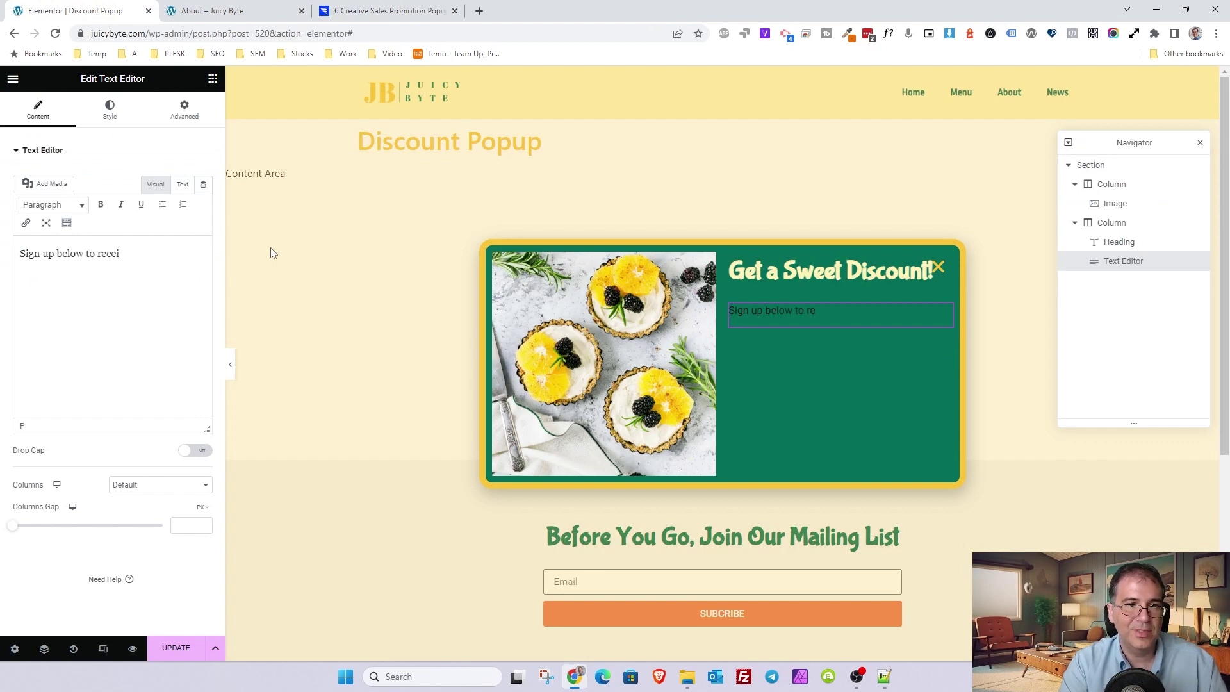
pyautogui.write('ve your discount!')
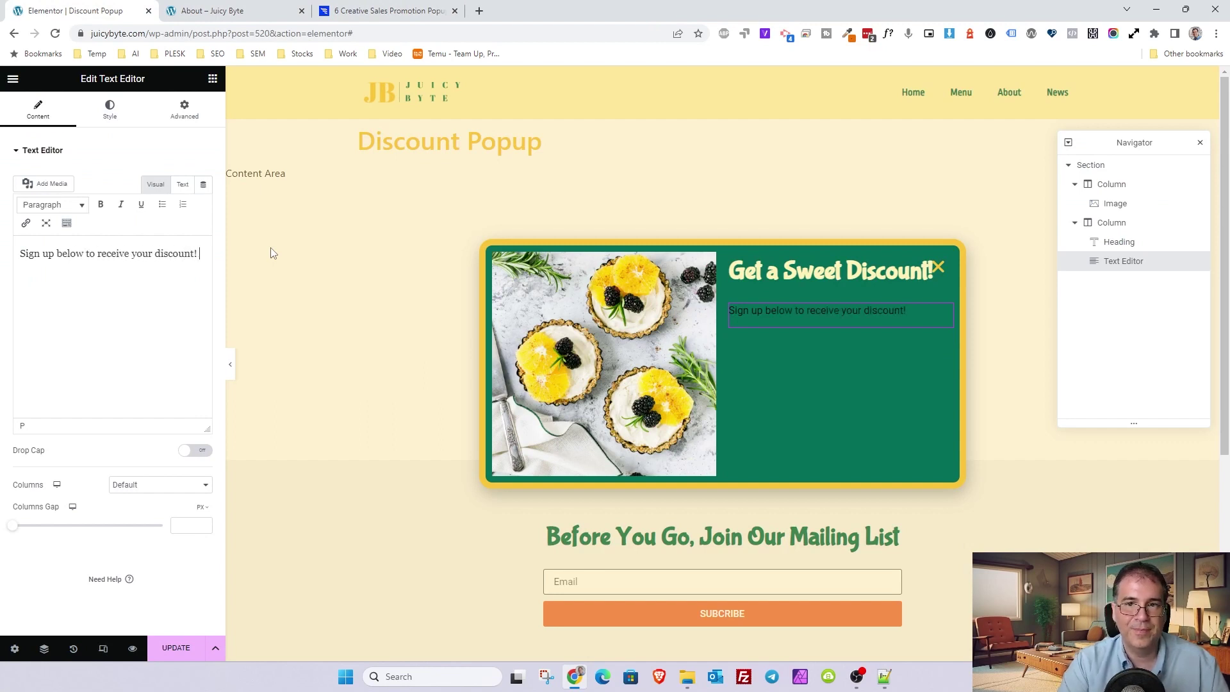
# - Colour the sign-up text with the Light Yellow global colour
pyautogui.click(107, 121)
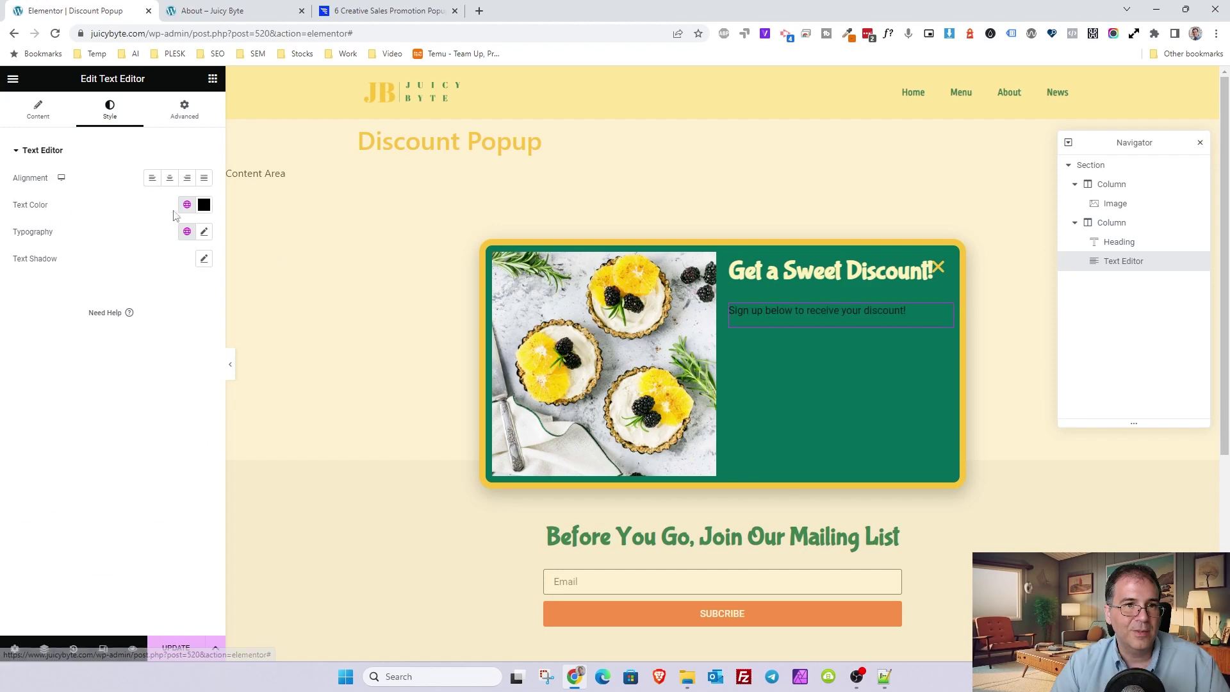
pyautogui.click(186, 204)
pyautogui.click(71, 354)
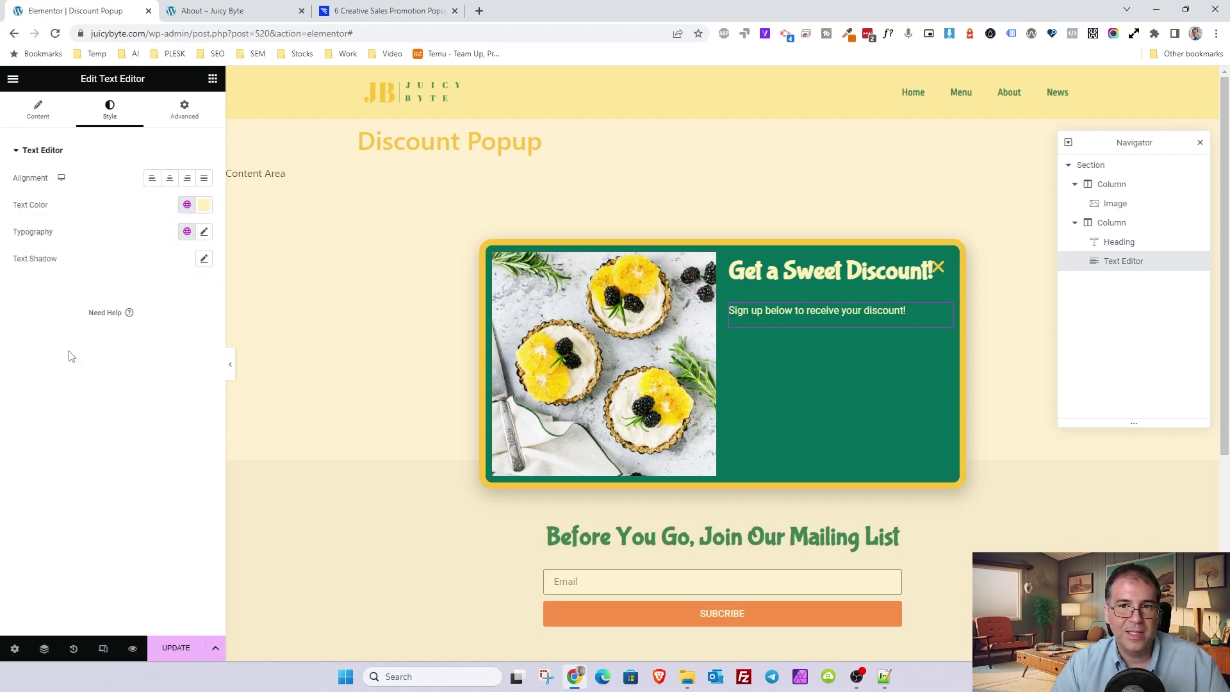
# - Add a heading between the title and sign-up text reading '25% OFF YOUR ORDER'
pyautogui.click(212, 78)
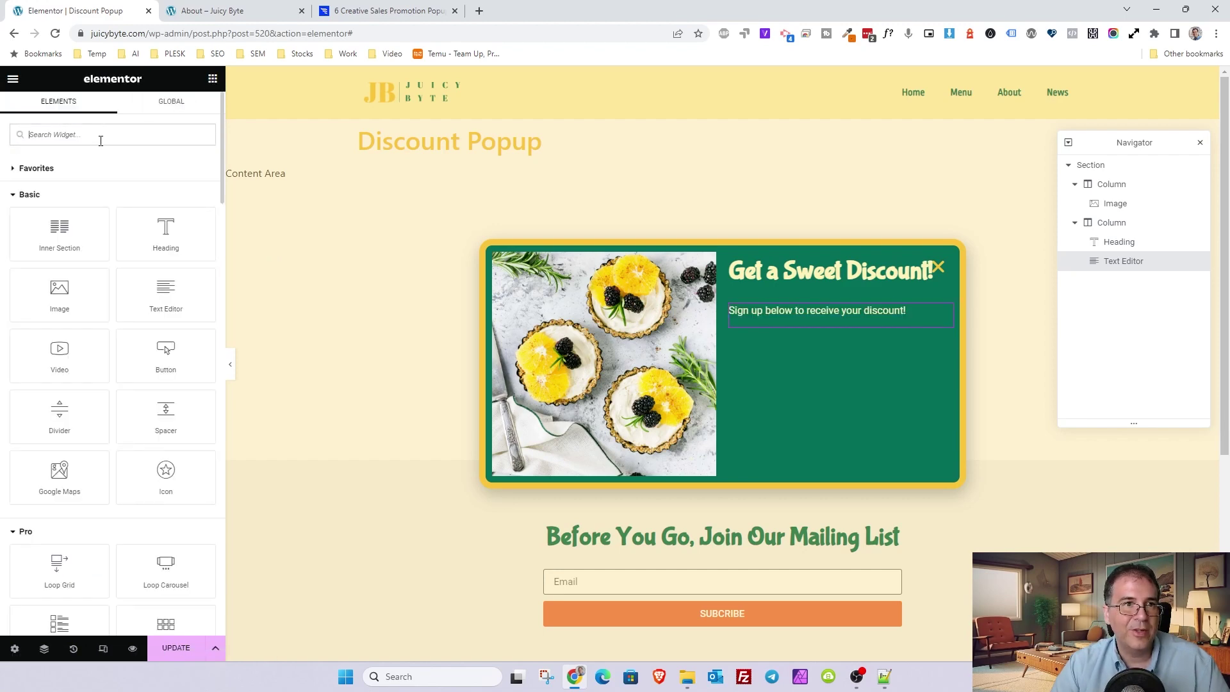
pyautogui.moveTo(144, 212); pyautogui.dragTo(846, 301)
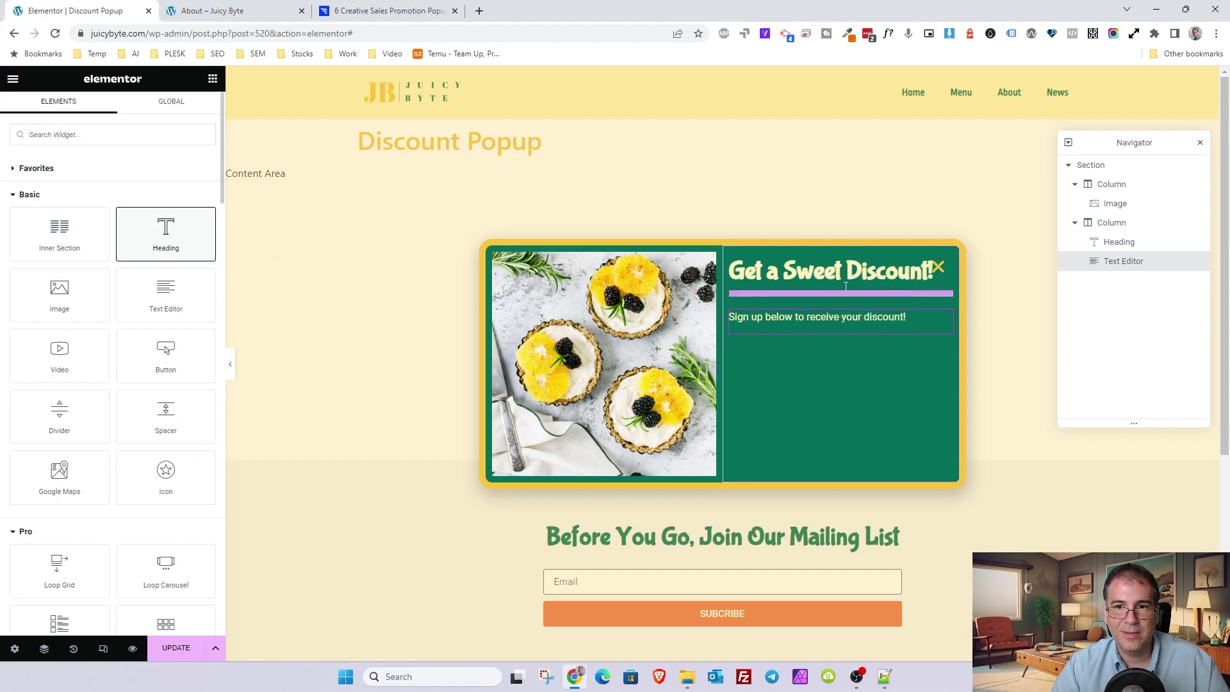
pyautogui.moveTo(116, 192); pyautogui.dragTo(1, 191)
pyautogui.write('Ge')
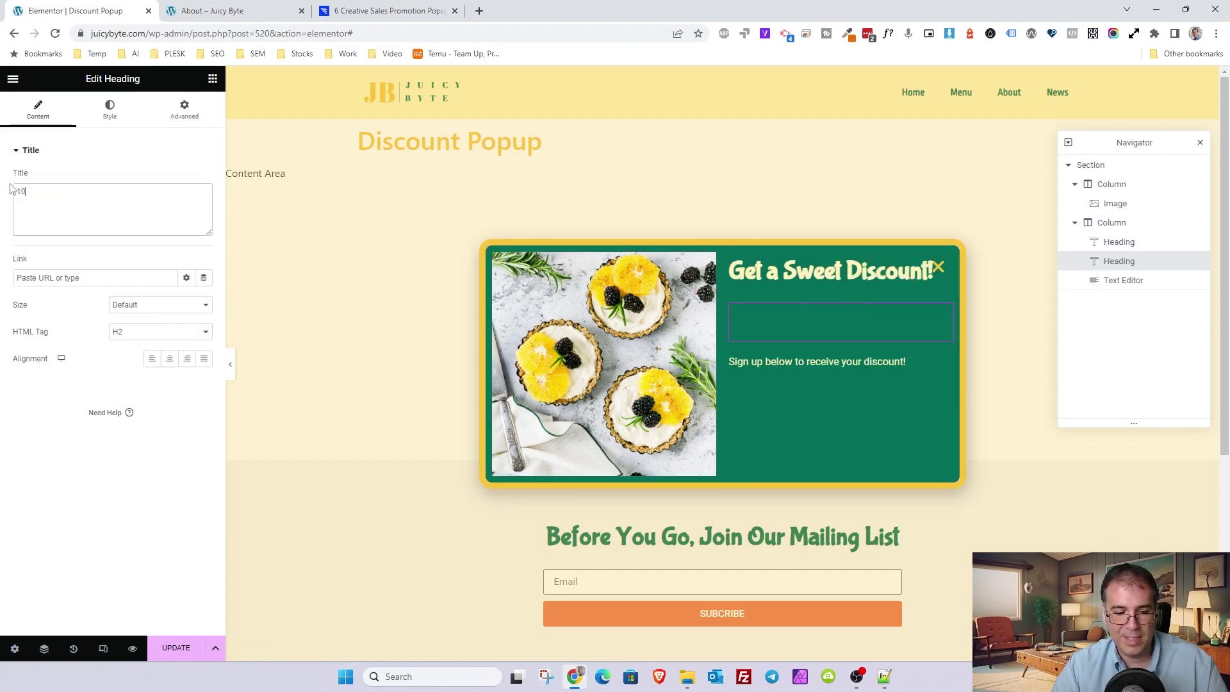
pyautogui.press('BackSpace')
pyautogui.press('BackSpace')
pyautogui.write('25')
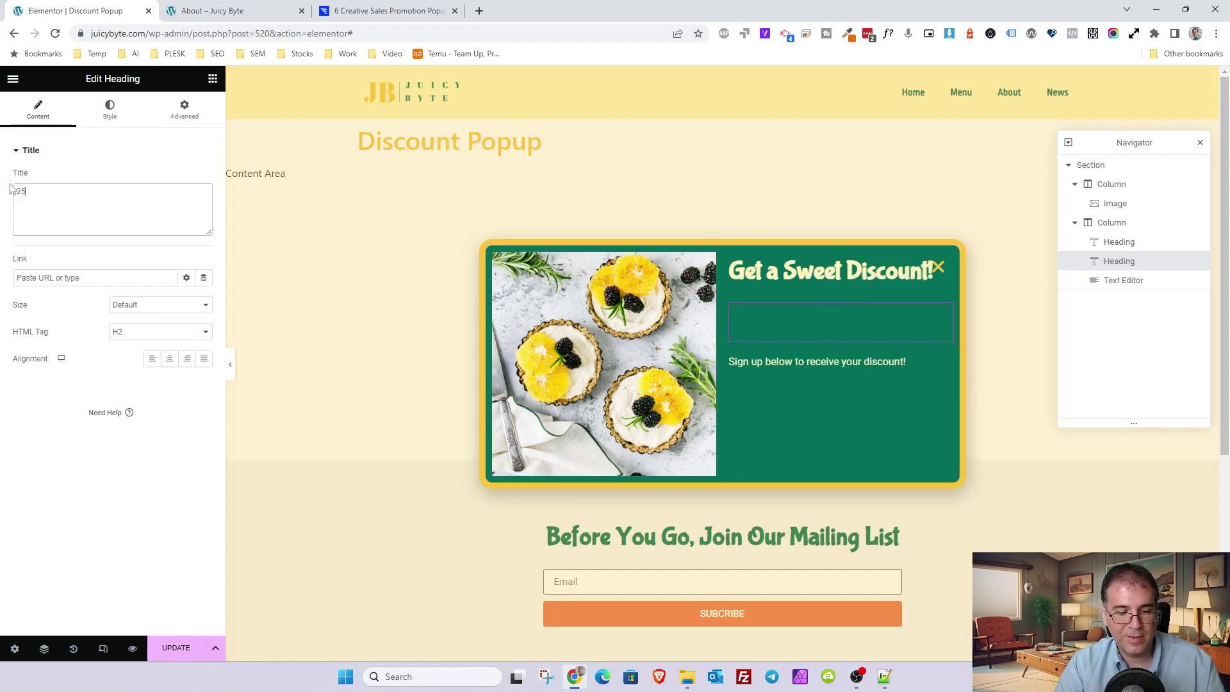
pyautogui.write('% OFF')
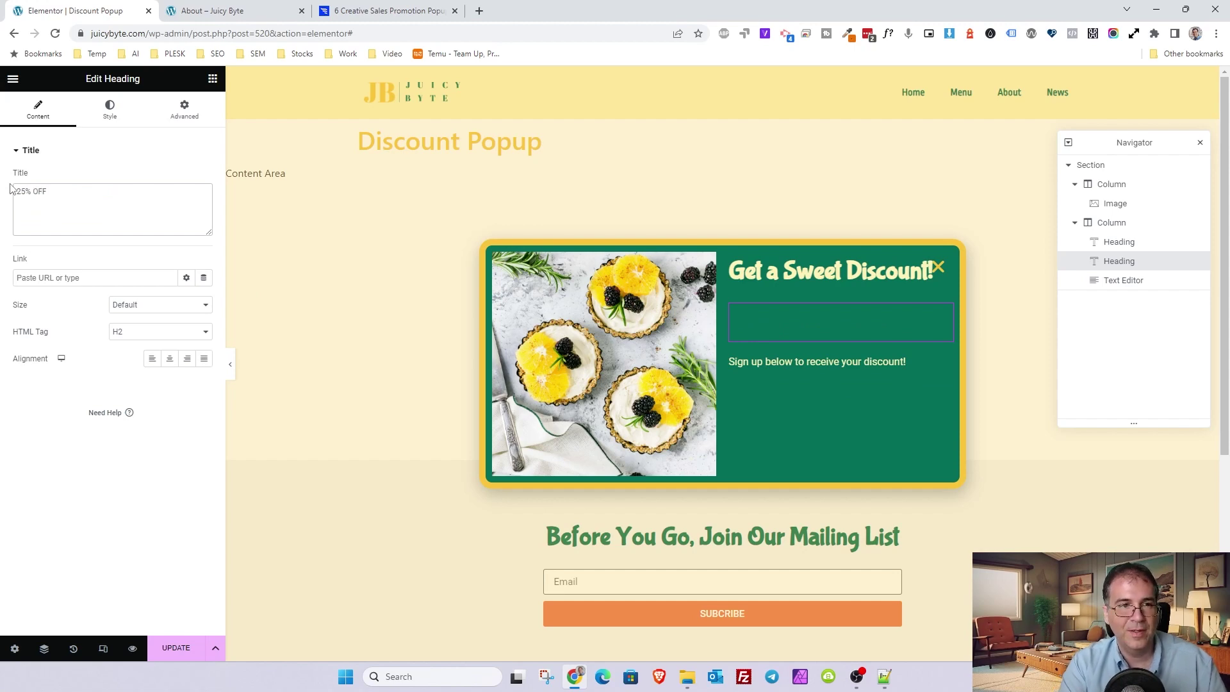
pyautogui.write(' YOUR ORDER')
pyautogui.hotkey('ctrl', 'a')
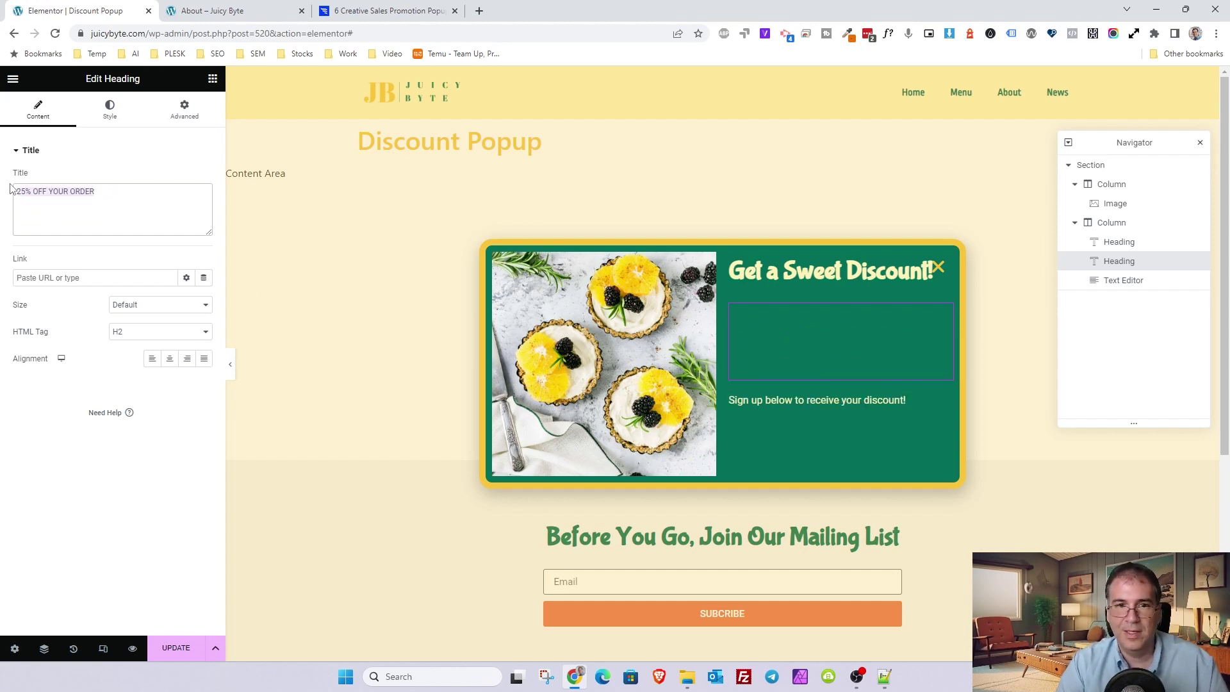
# - Style the new heading with the Heading H3 font and the Secondary yellow colour
pyautogui.click(109, 110)
pyautogui.click(187, 204)
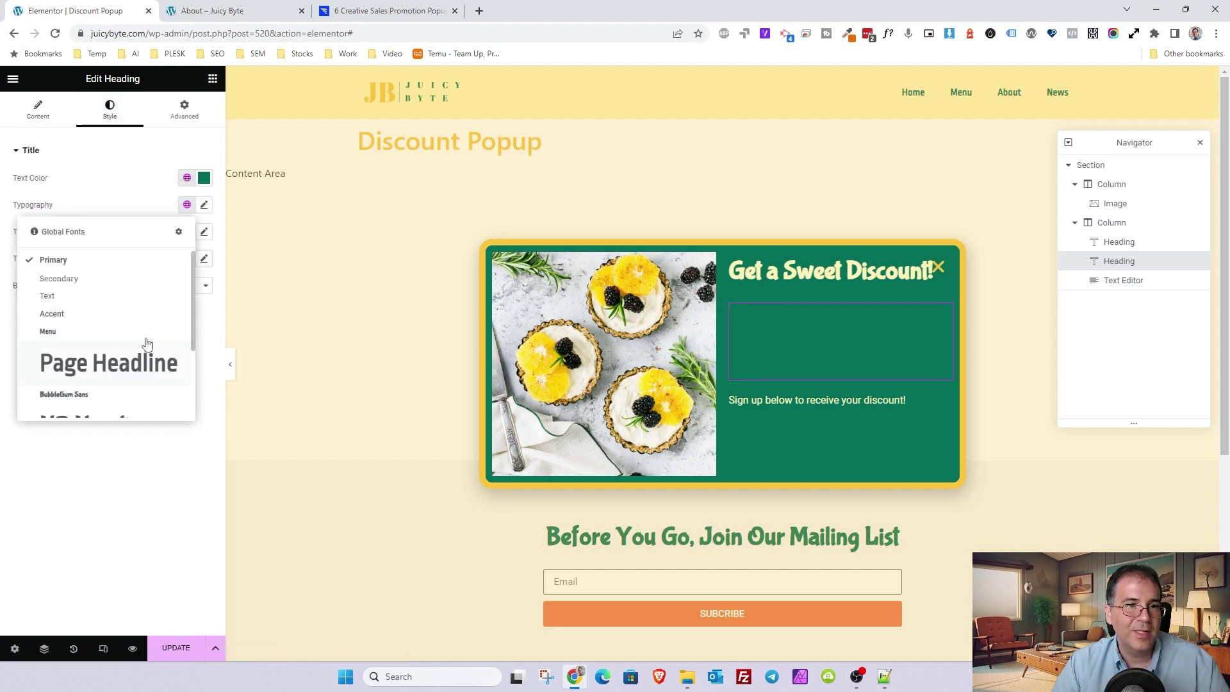
pyautogui.scroll(-2, 128, 349)
pyautogui.click(104, 352)
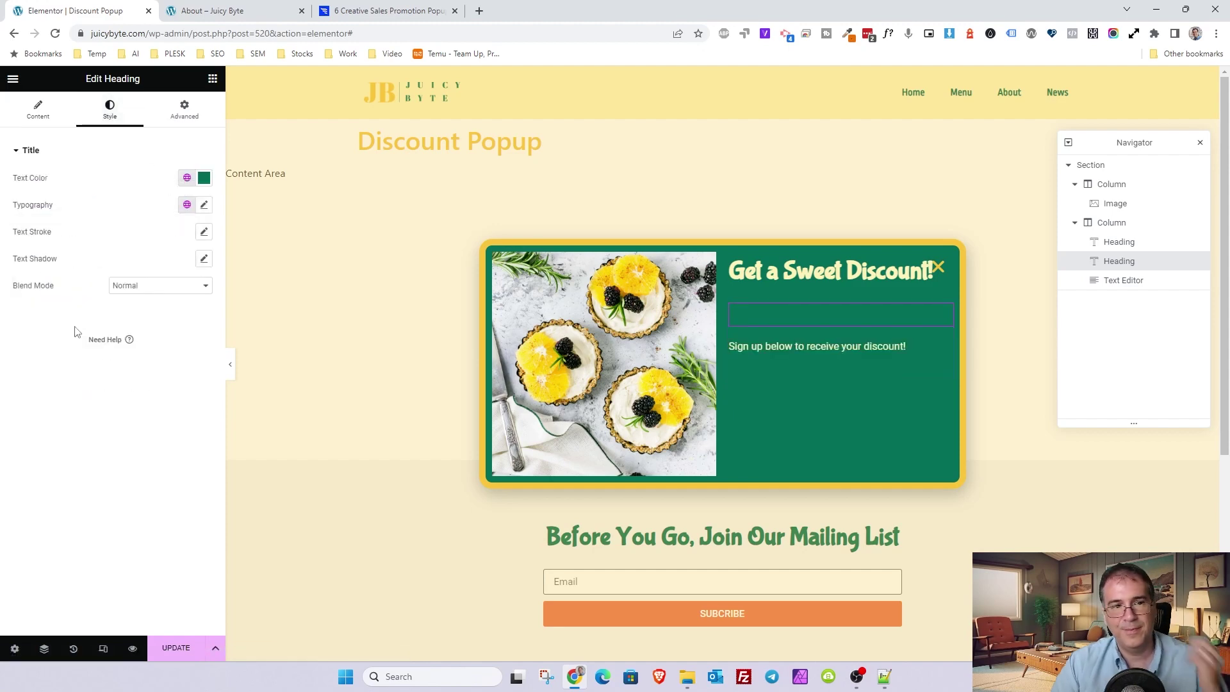
pyautogui.click(195, 175)
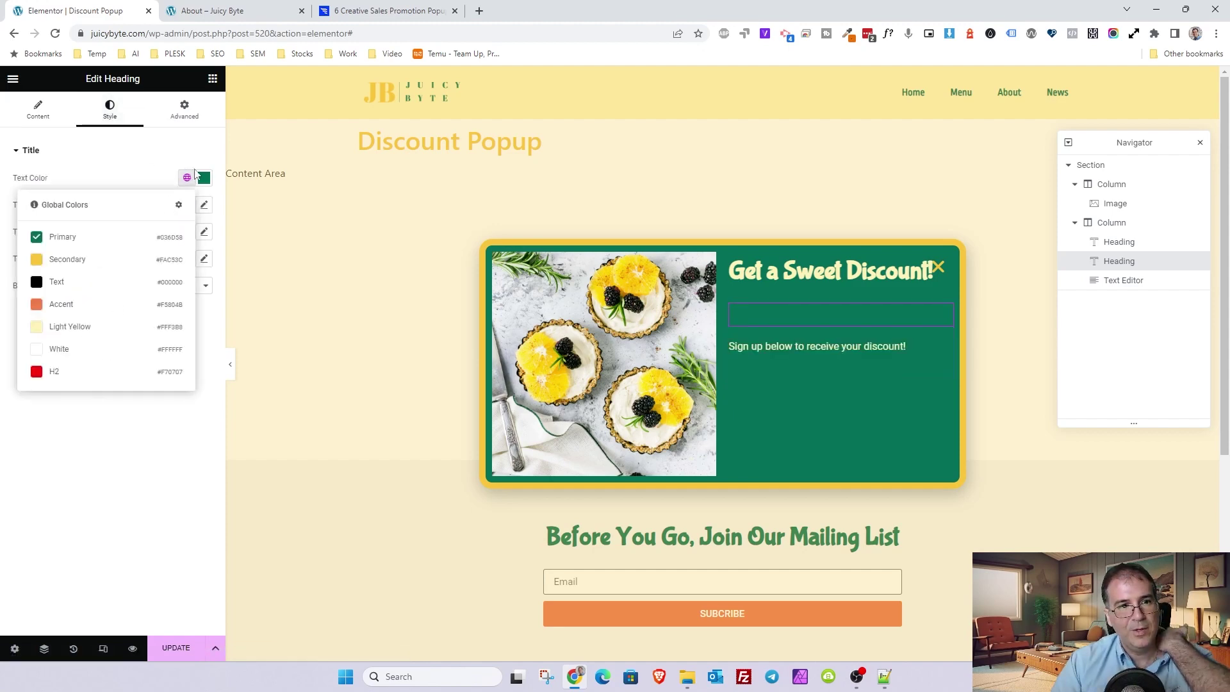
pyautogui.click(80, 261)
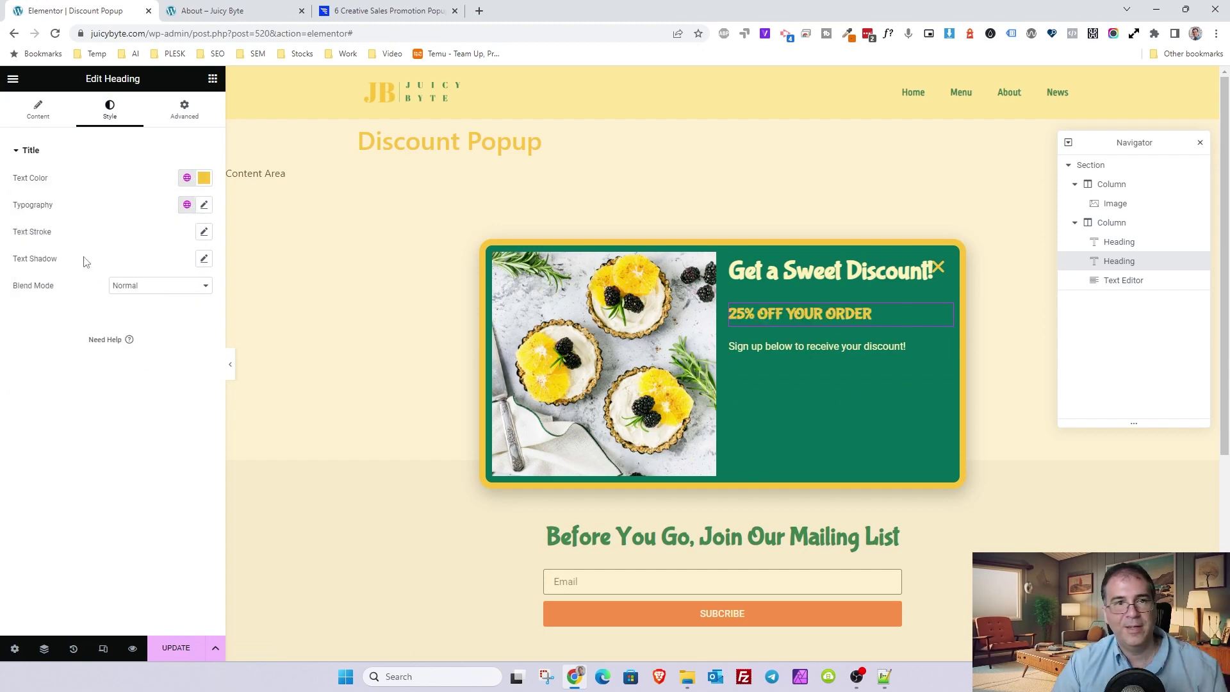
# - Inspect the sign-up text block and the 25% OFF YOUR ORDER heading
pyautogui.click(51, 110)
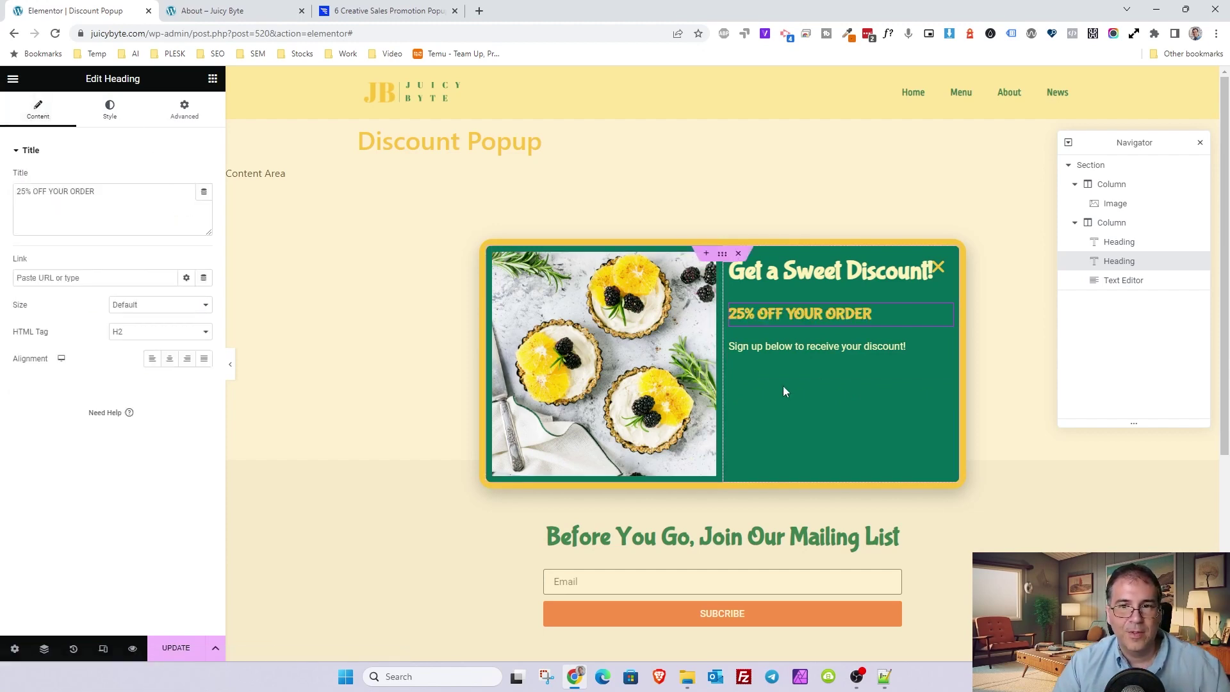
pyautogui.click(859, 351)
pyautogui.click(857, 318)
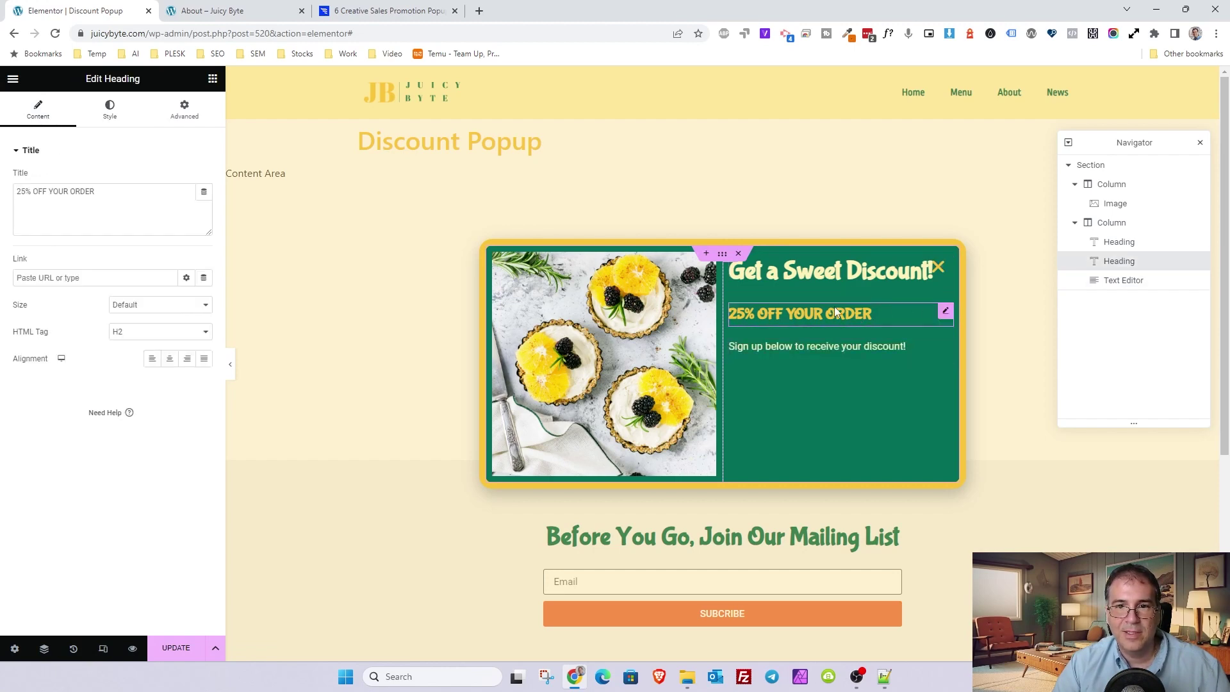
pyautogui.click(825, 341)
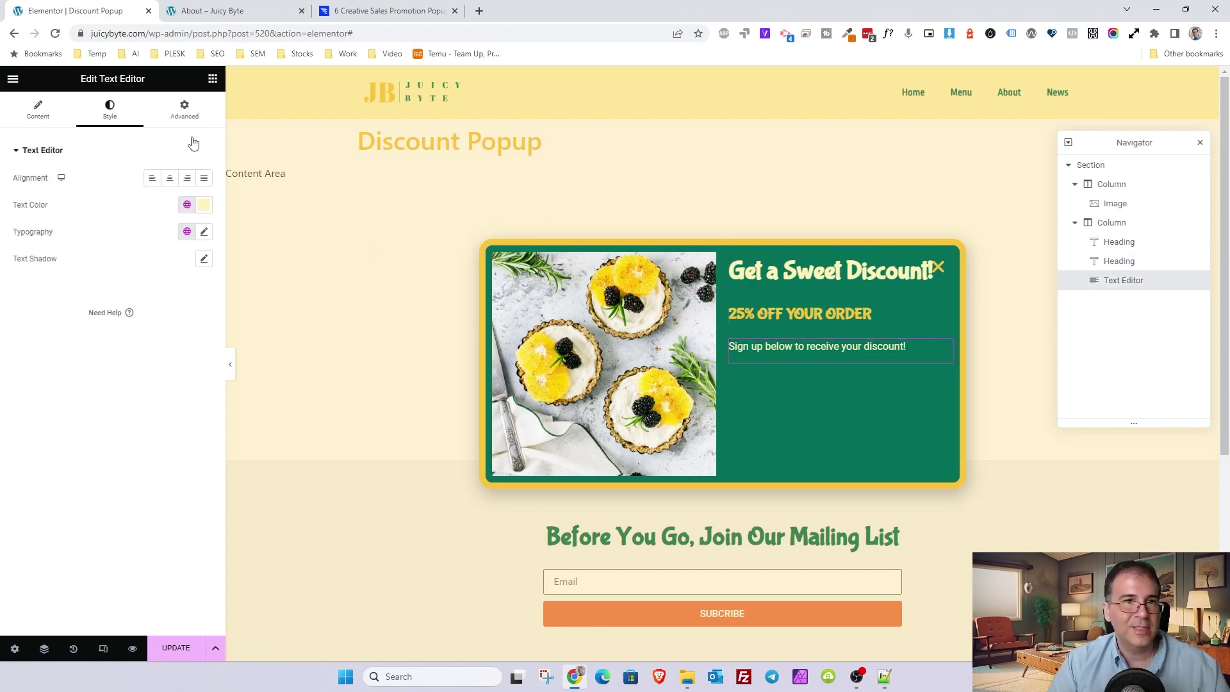
pyautogui.click(213, 79)
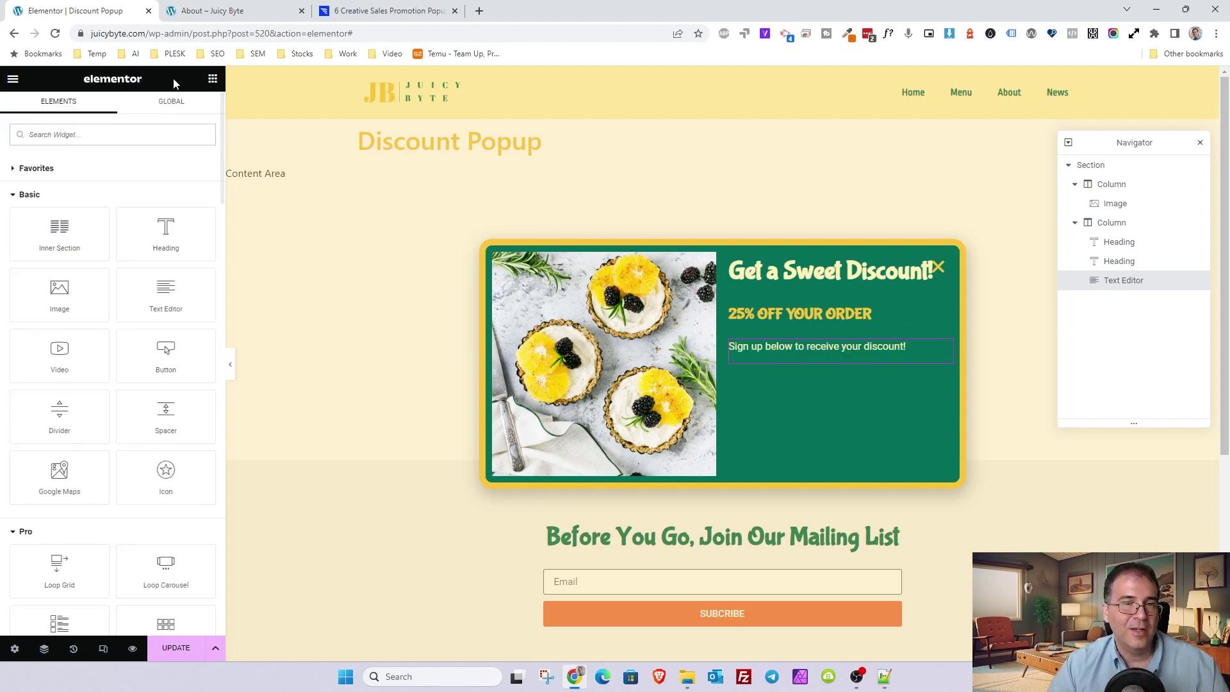
# - Add a form below the sign-up text, delete its Message field, and view ConvertFlow examples
pyautogui.write('form')
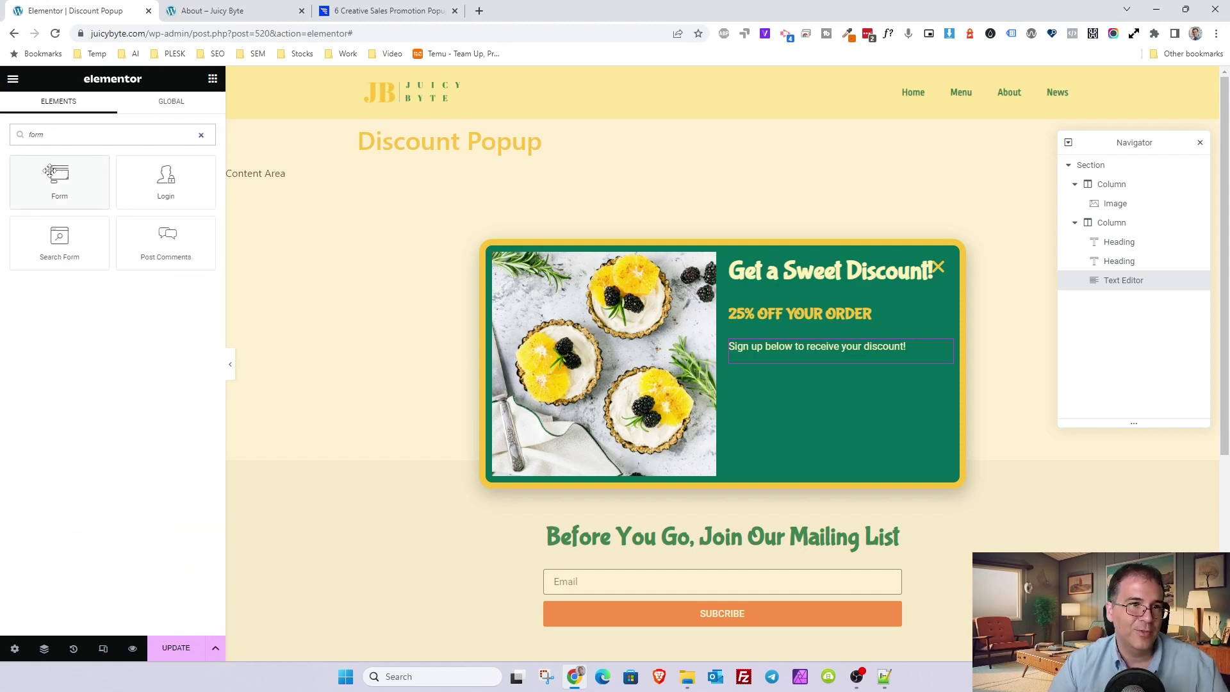
pyautogui.moveTo(57, 190); pyautogui.dragTo(843, 361)
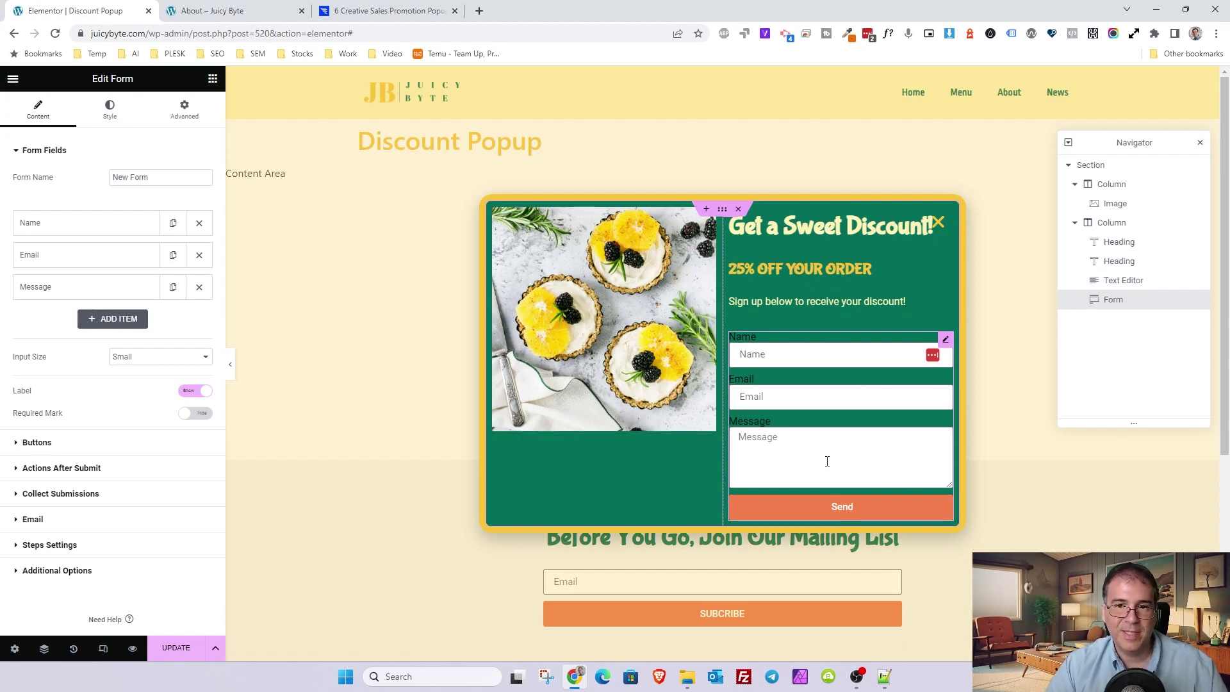
pyautogui.click(200, 291)
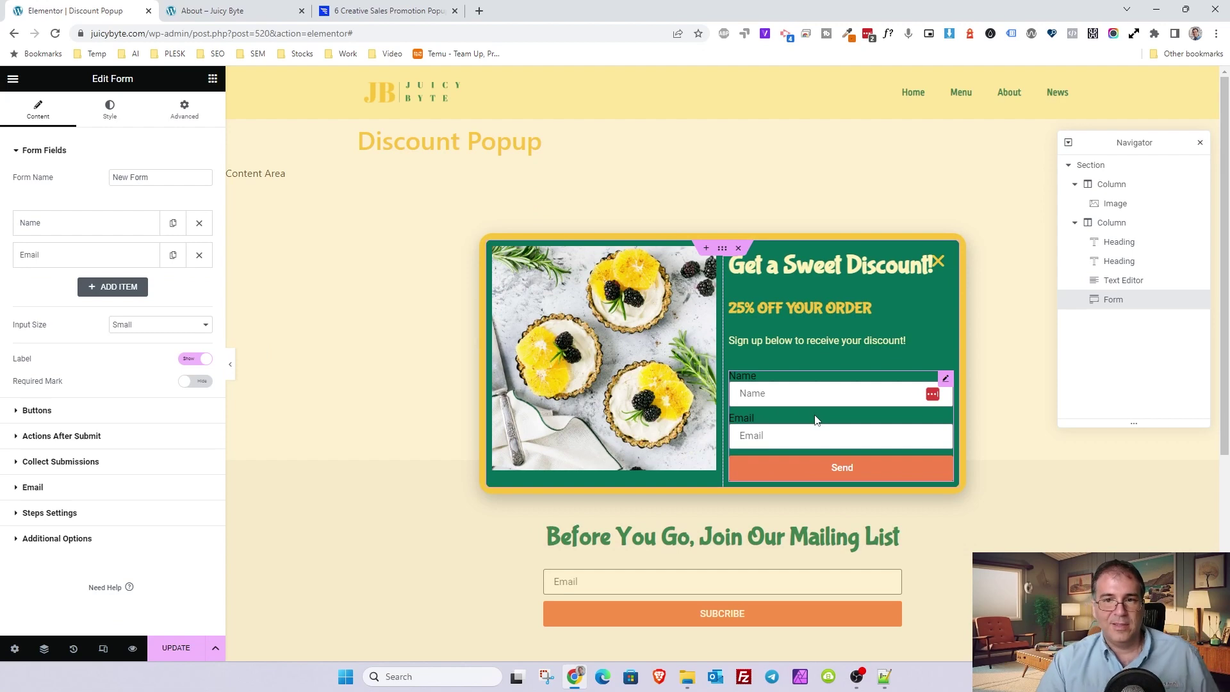
pyautogui.click(388, 11)
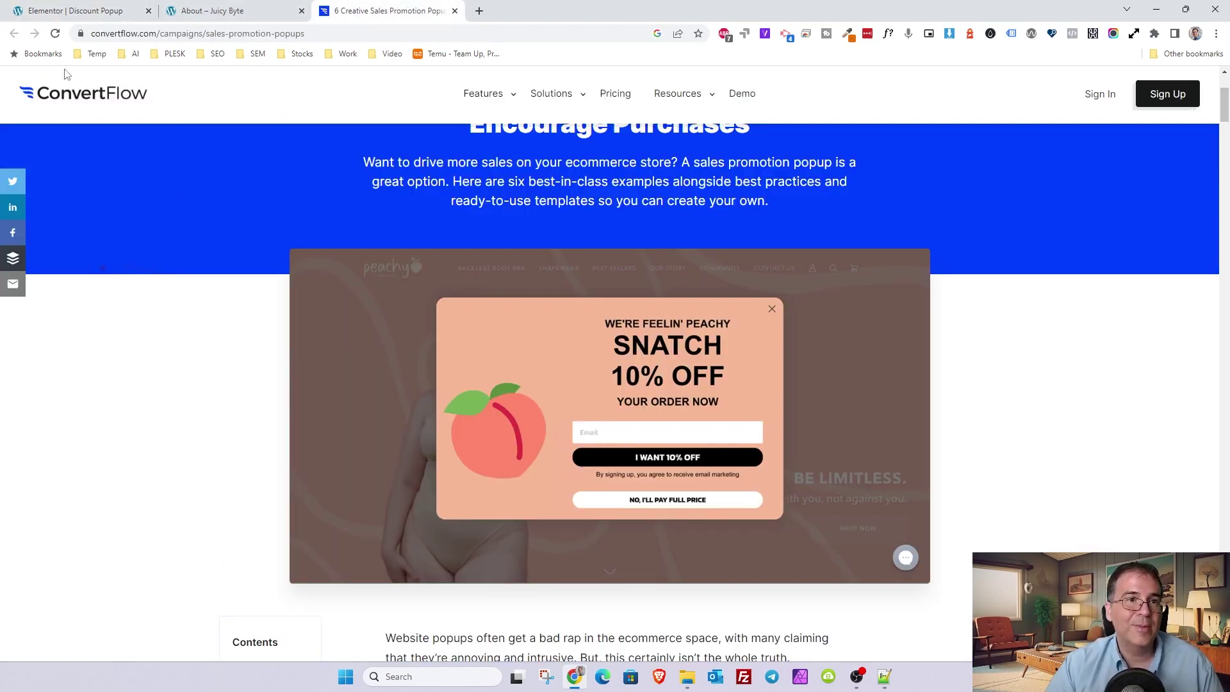
# - Go back to the Elementor Discount Popup editor after reviewing the peach 10% OFF example
pyautogui.click(39, 10)
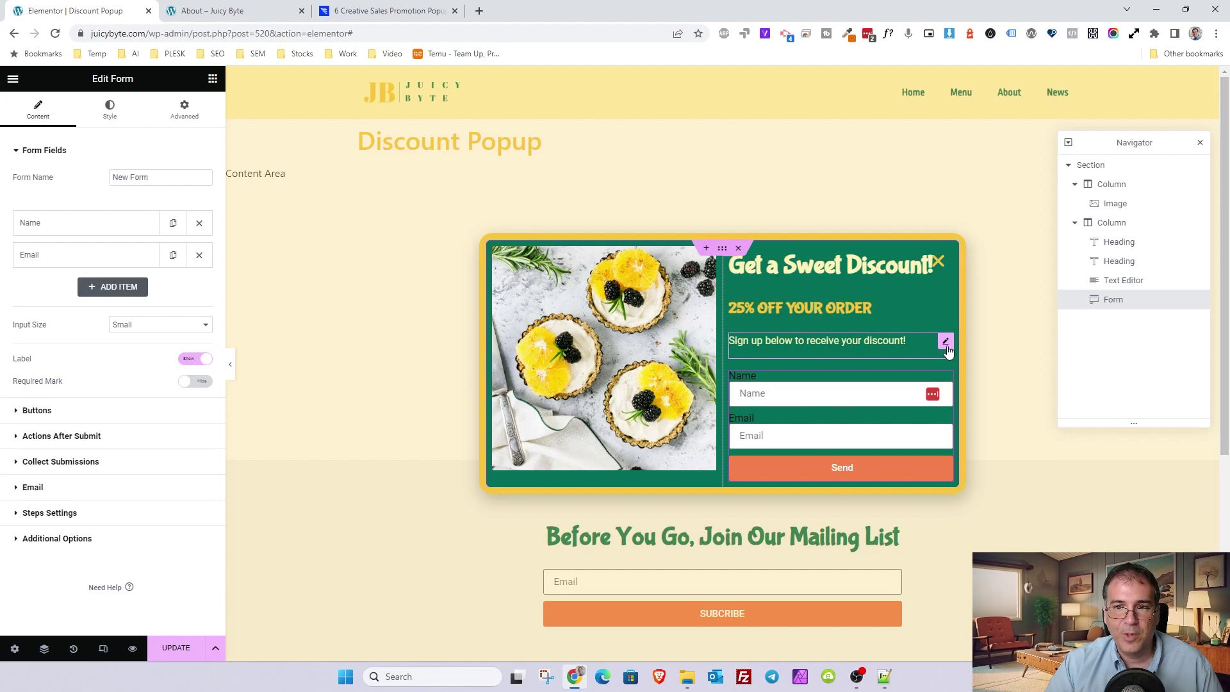
# - Move a text block below the form and set its font size to 12 px
pyautogui.moveTo(1121, 282); pyautogui.dragTo(1128, 309)
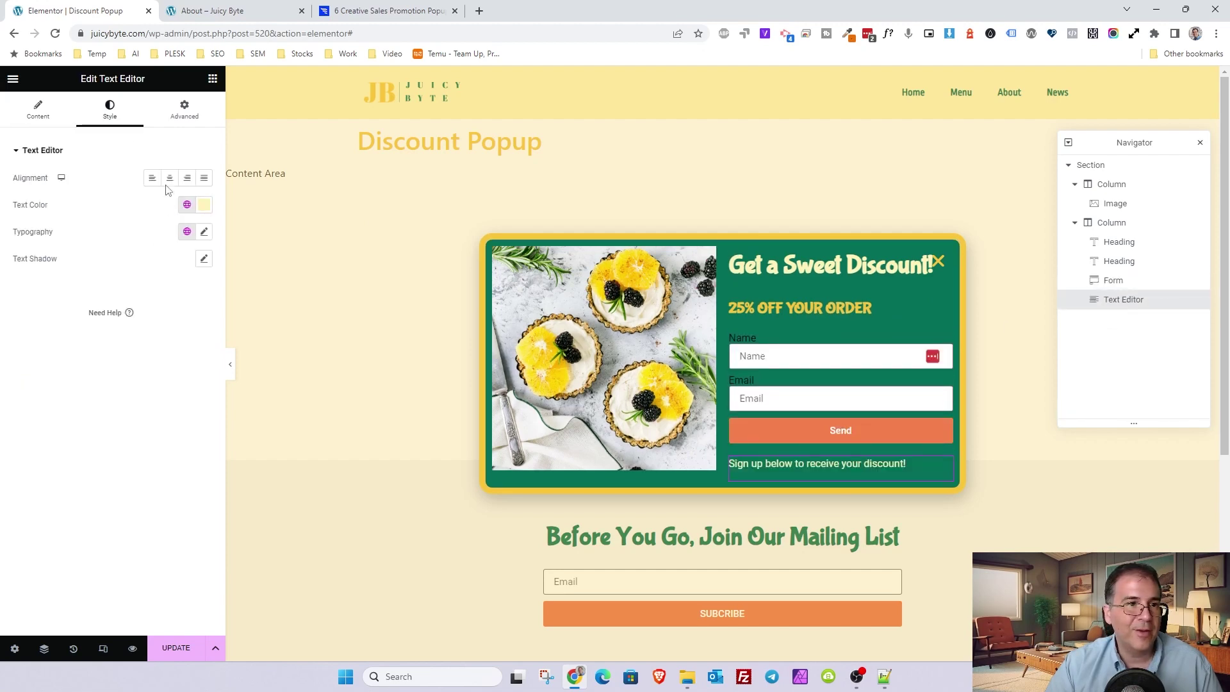
pyautogui.click(44, 107)
pyautogui.click(96, 116)
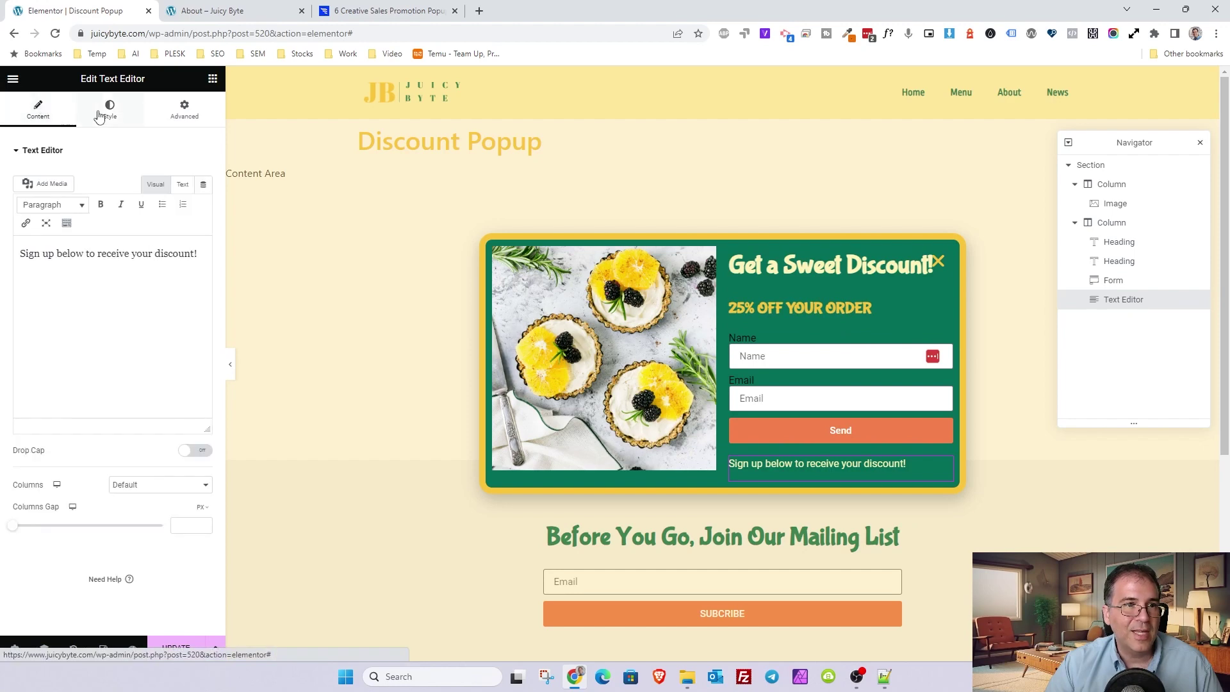
pyautogui.click(187, 231)
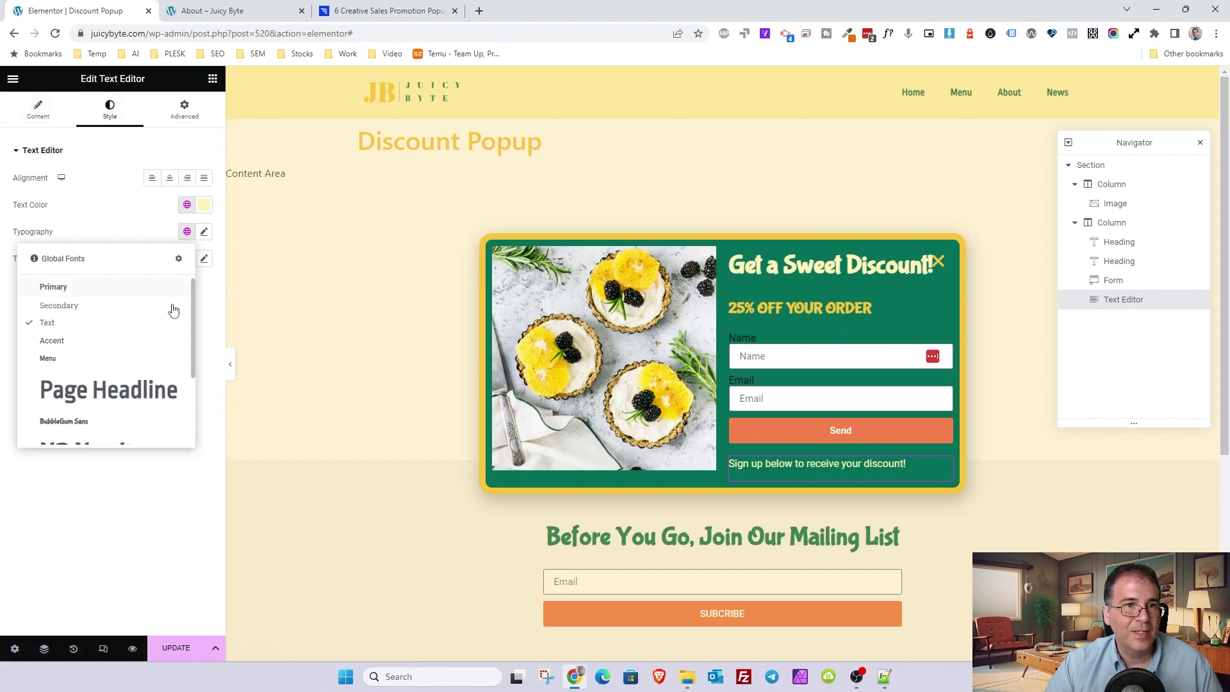
pyautogui.click(203, 233)
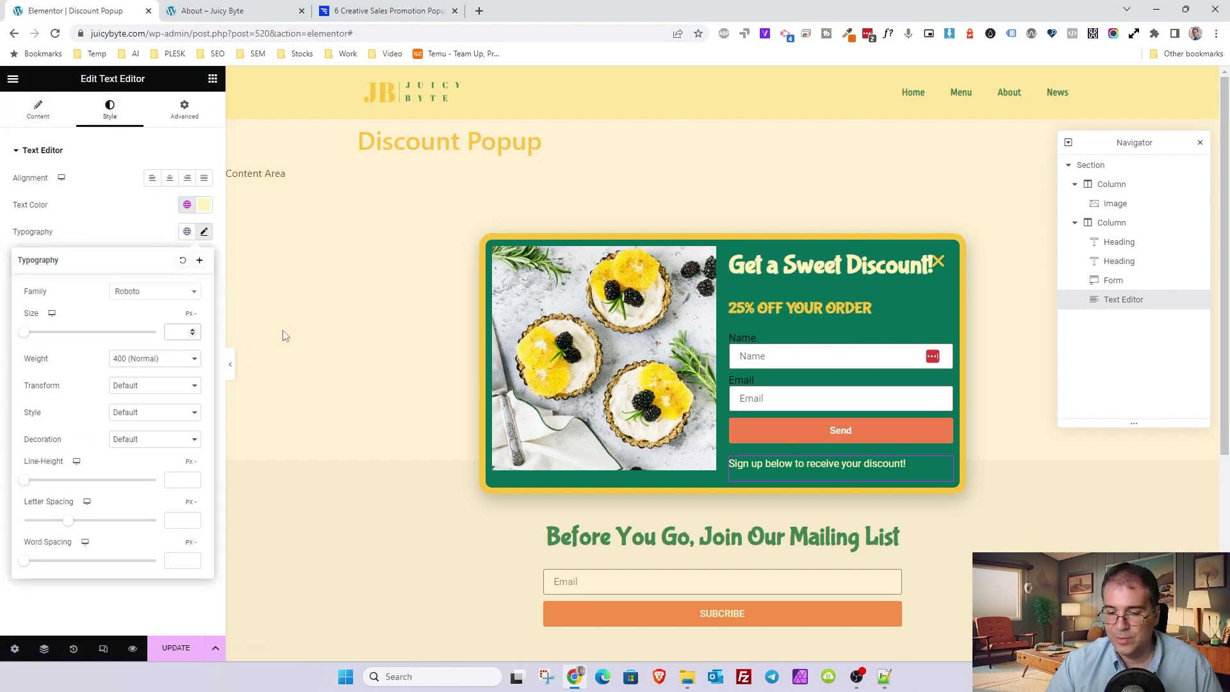
pyautogui.write('12')
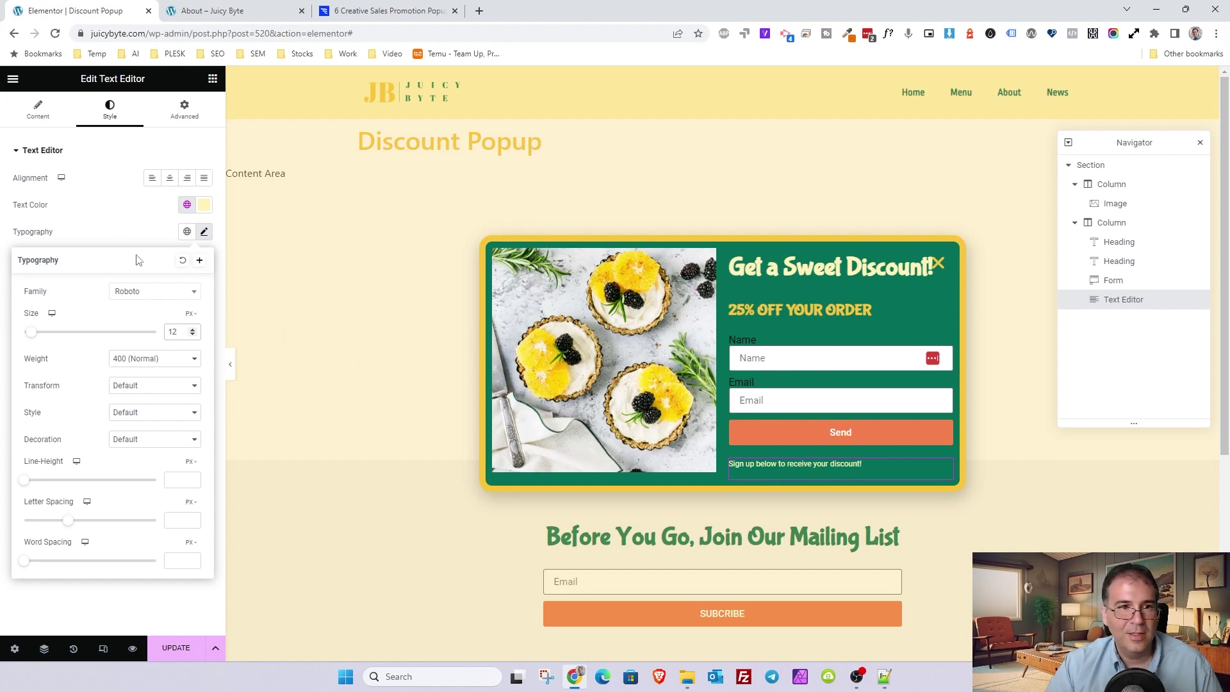
# - Rewrite the note as 'By signing up, you agree to receive email marketing from us.'
pyautogui.click(59, 118)
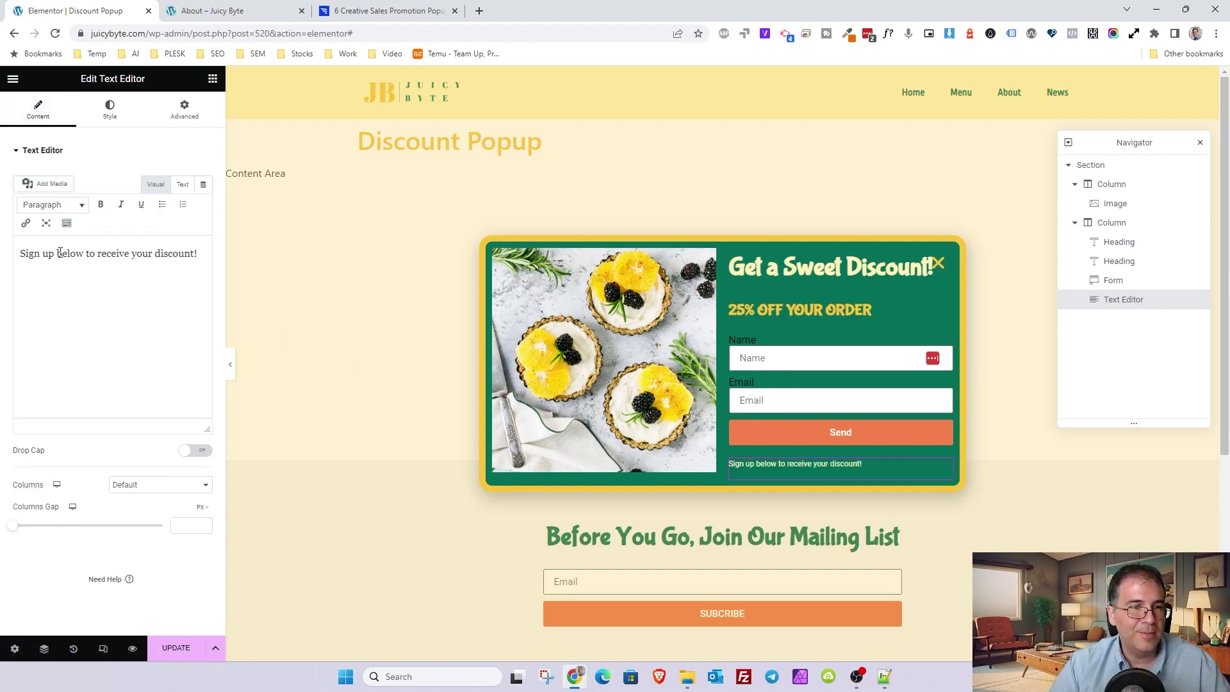
pyautogui.moveTo(199, 258); pyautogui.dragTo(24, 249)
pyautogui.write('Byu s')
pyautogui.press('BackSpace')
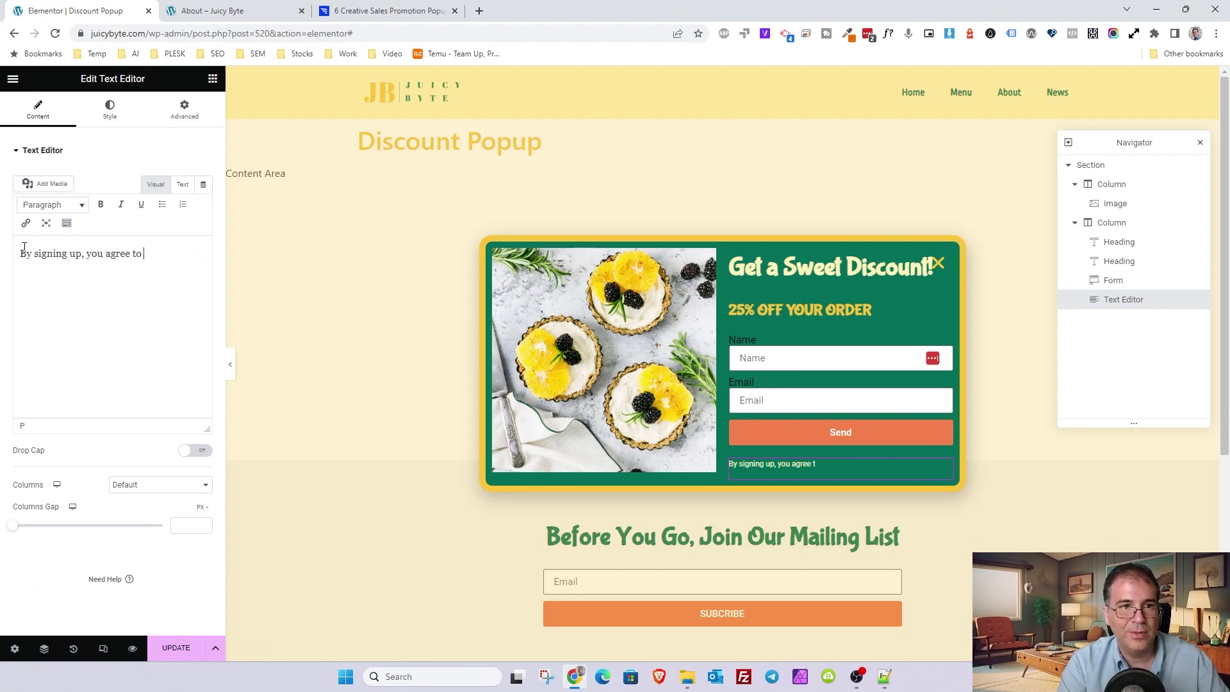
pyautogui.write('mail marketing from us.')
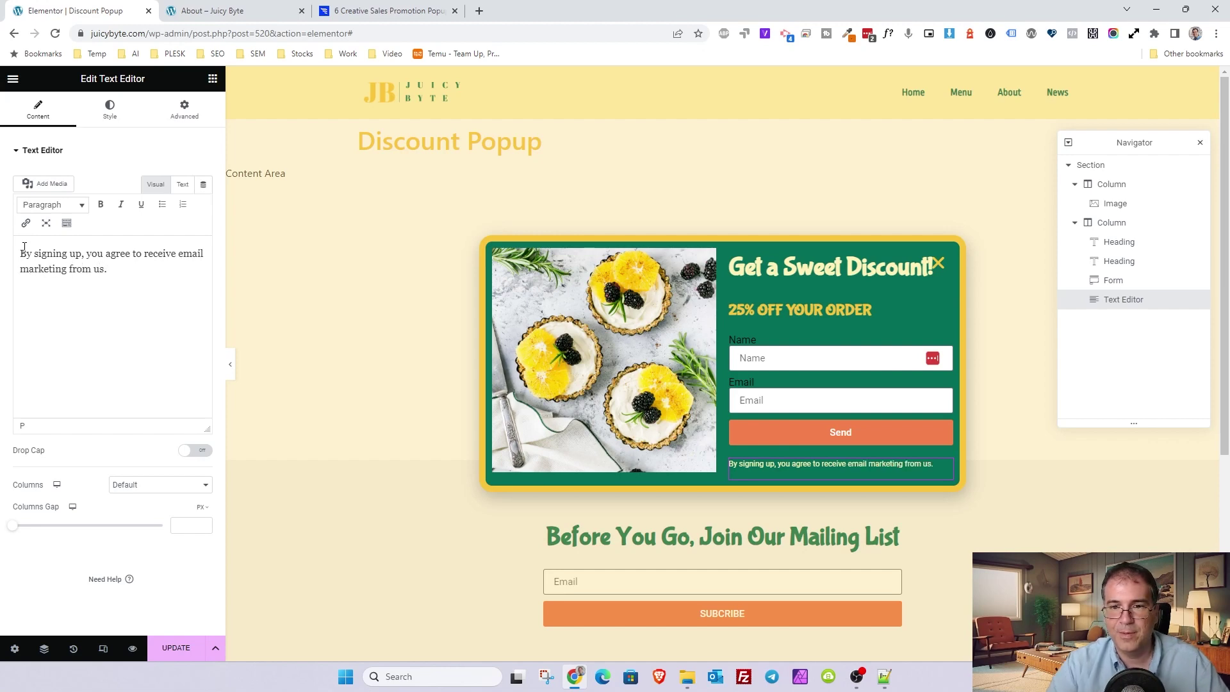
# - Hide the form's Name and Email labels and save the popup with Update
pyautogui.click(637, 292)
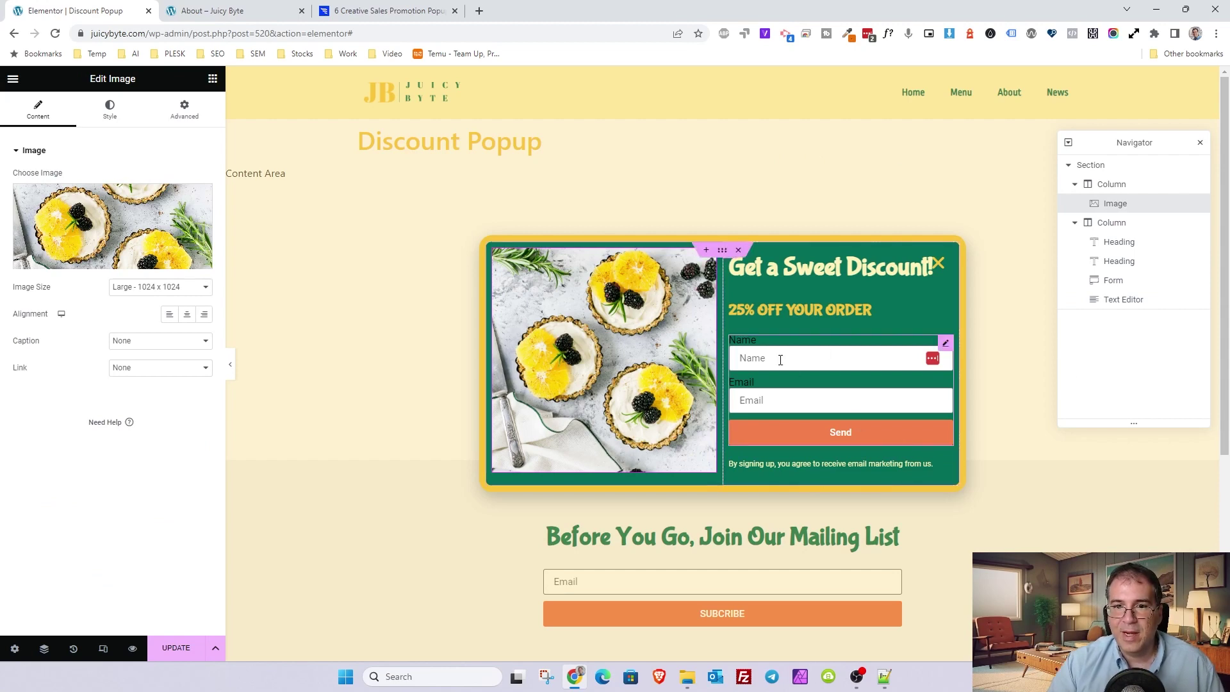
pyautogui.click(758, 346)
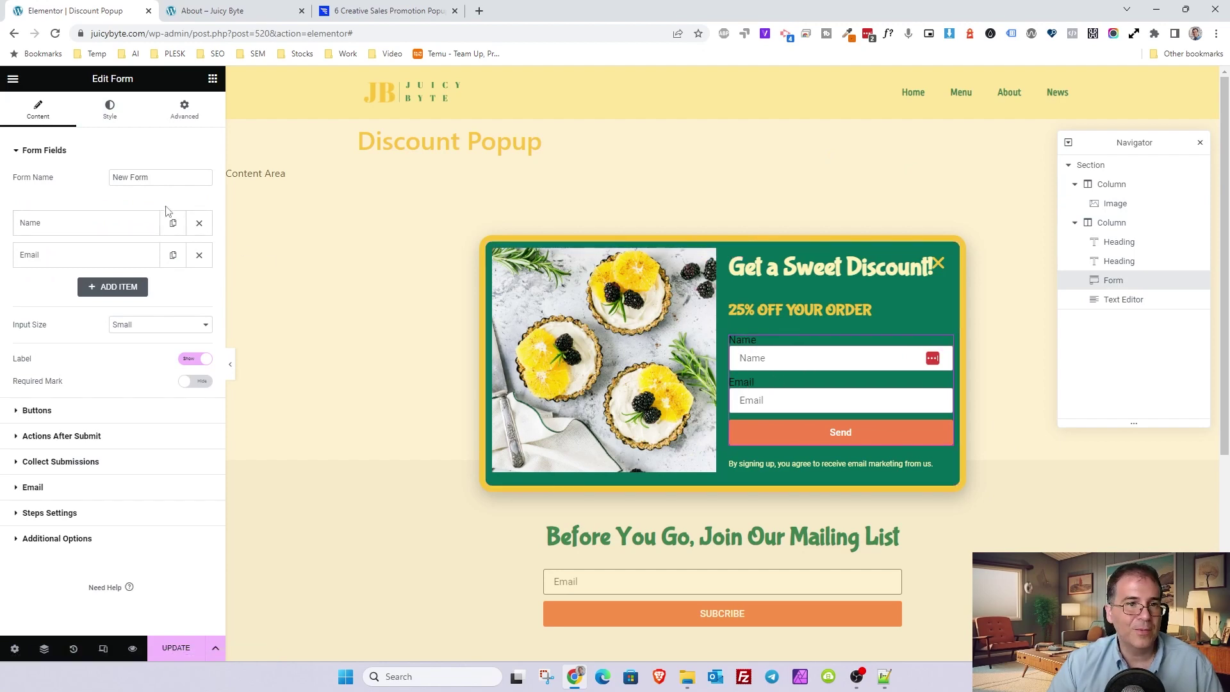
pyautogui.click(206, 357)
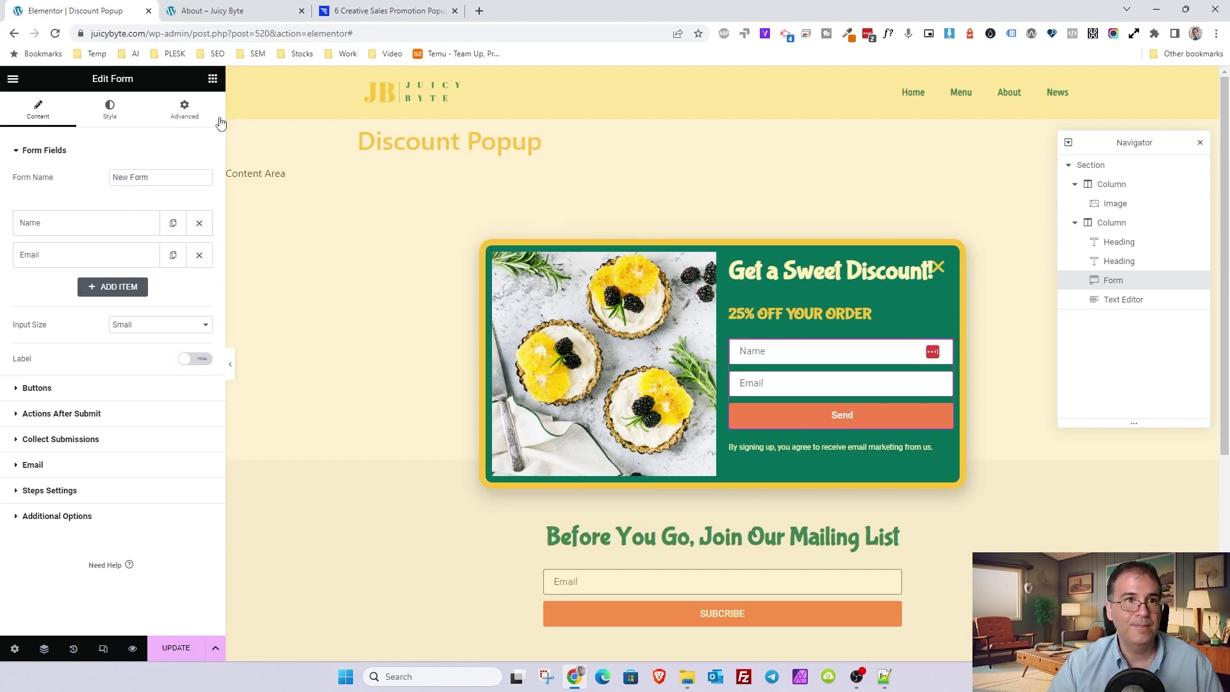
pyautogui.click(170, 653)
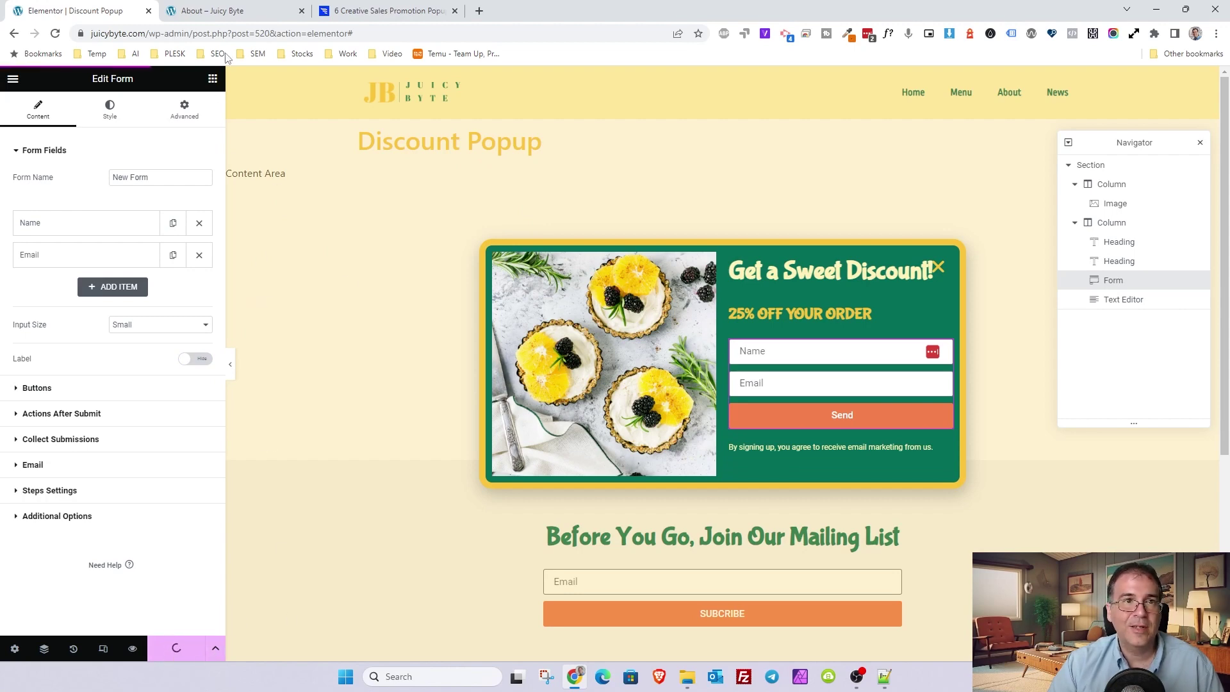
# - Open the live Juicy Byte home page to see the discount popup
pyautogui.click(245, 13)
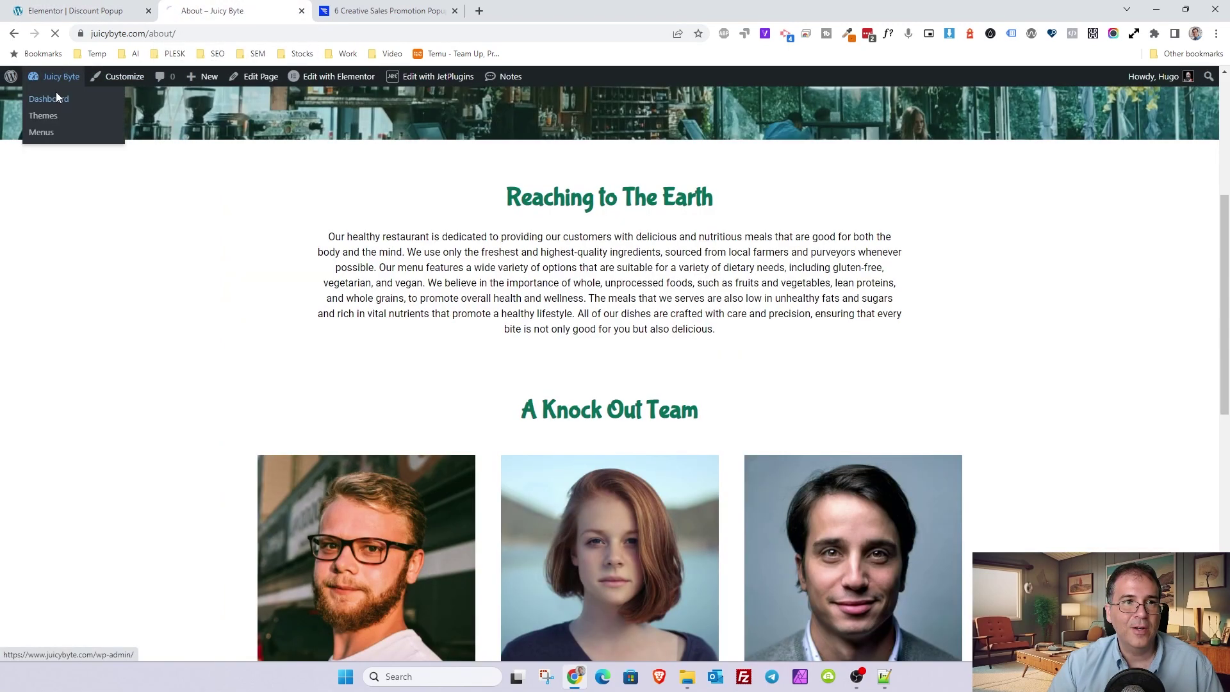
pyautogui.click(56, 97)
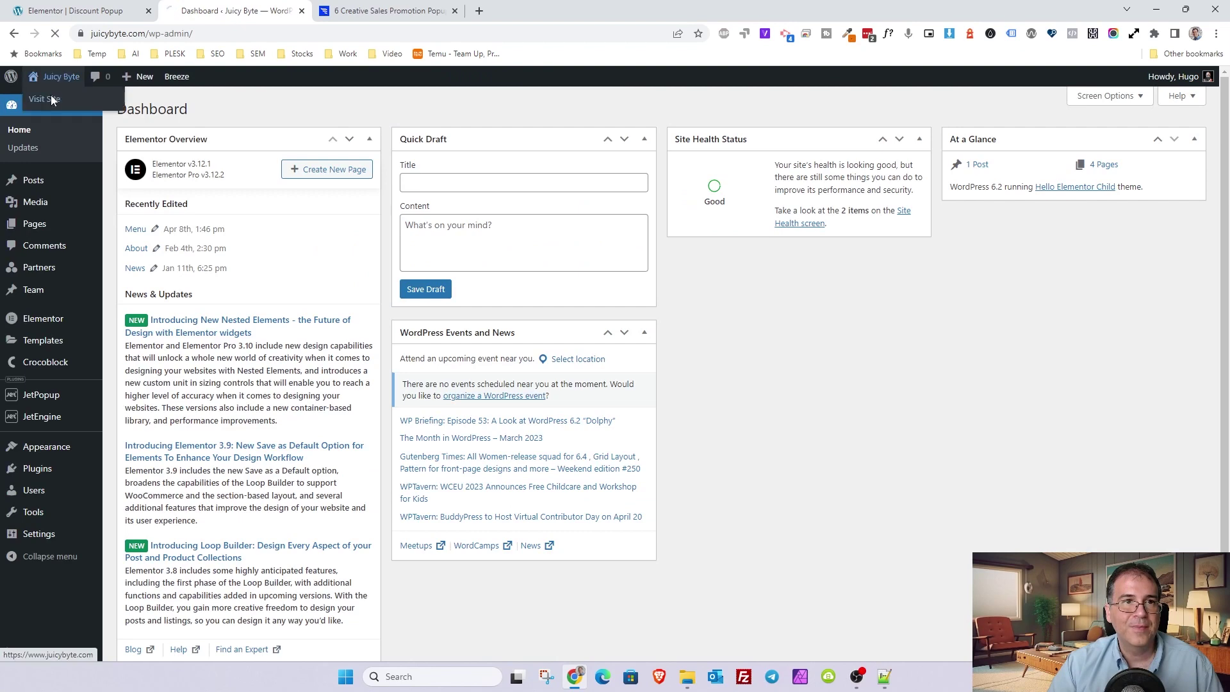
pyautogui.click(51, 99)
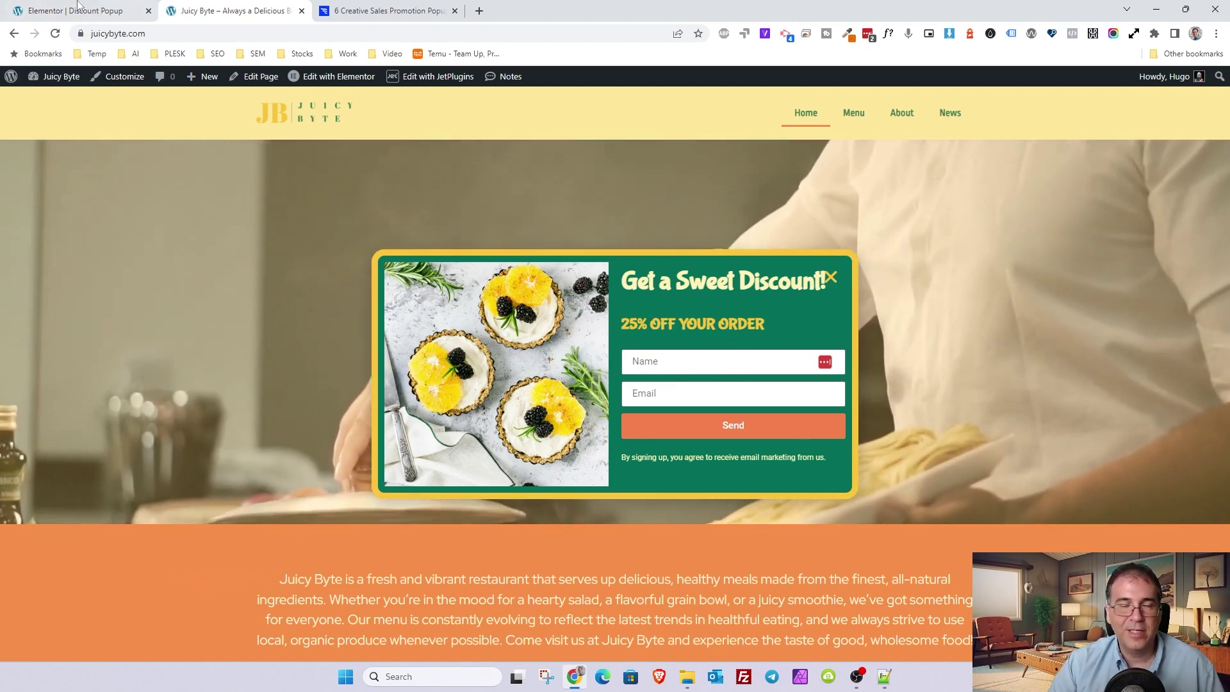
# - Give the 25% OFF YOUR ORDER heading a top margin of -20
pyautogui.click(77, 8)
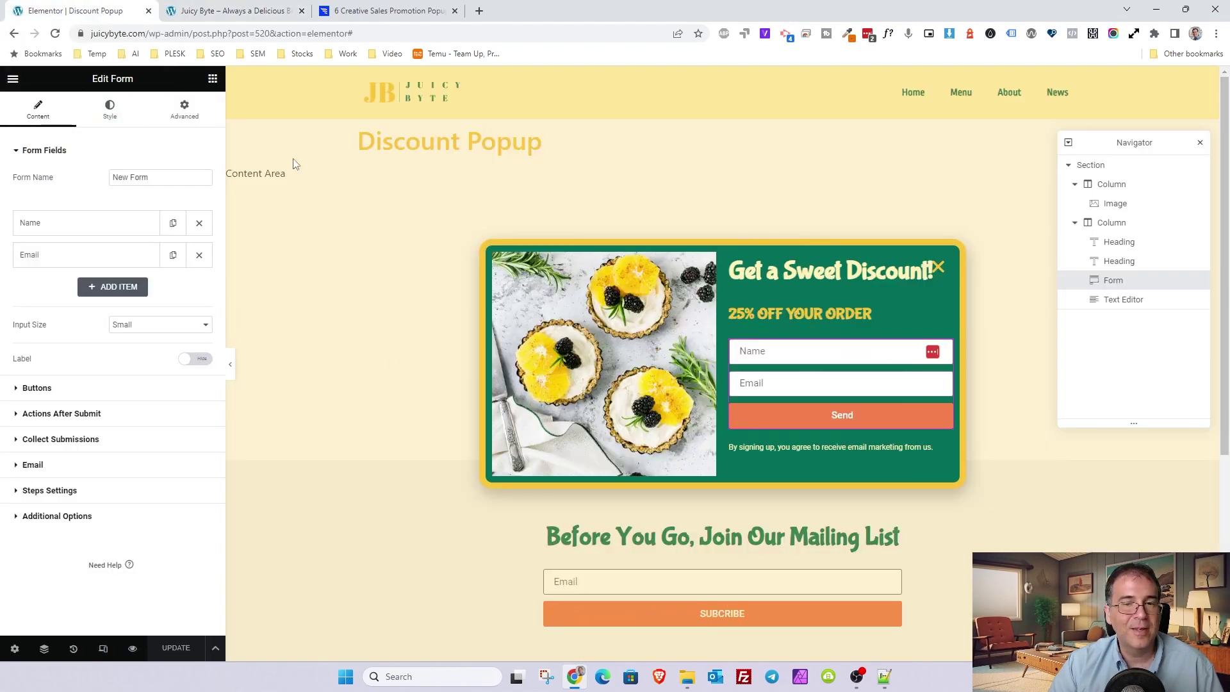
pyautogui.click(828, 313)
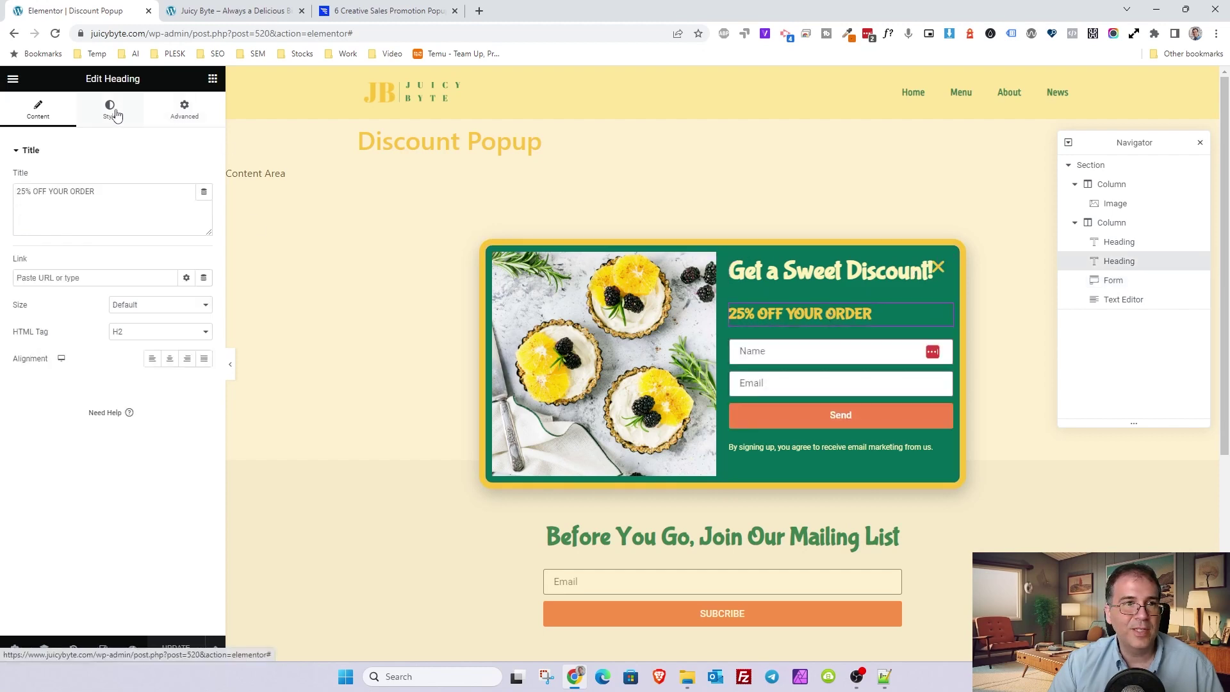
pyautogui.click(180, 120)
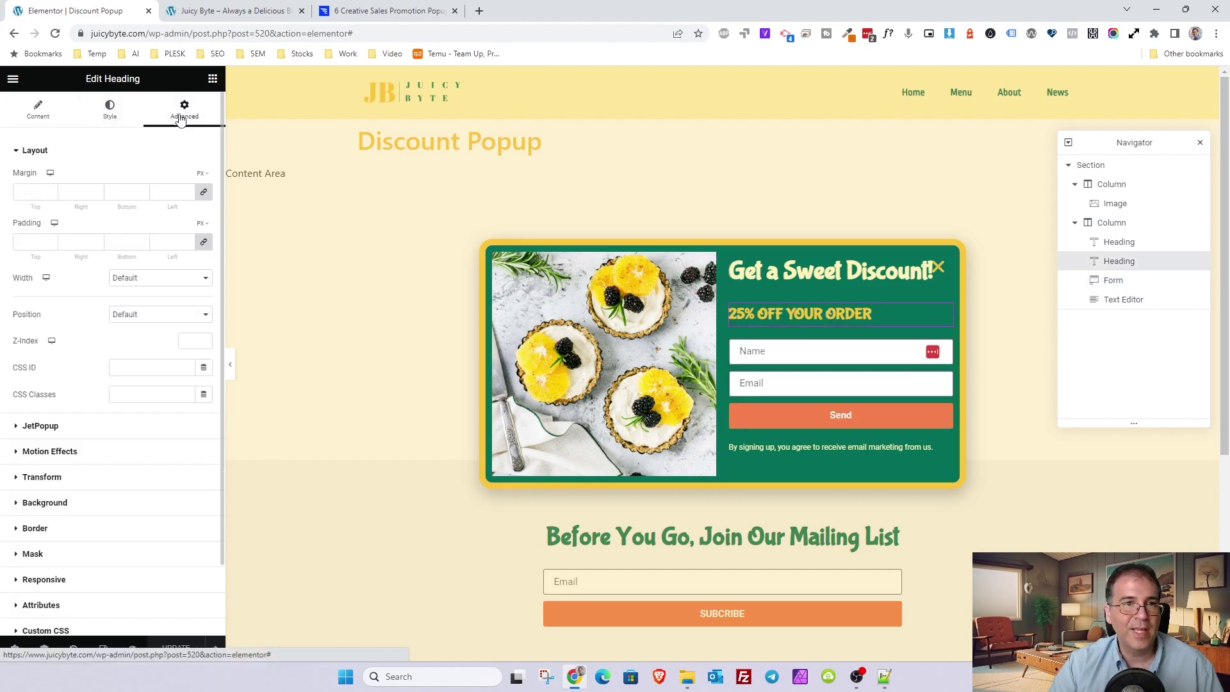
pyautogui.click(203, 191)
pyautogui.write('-20')
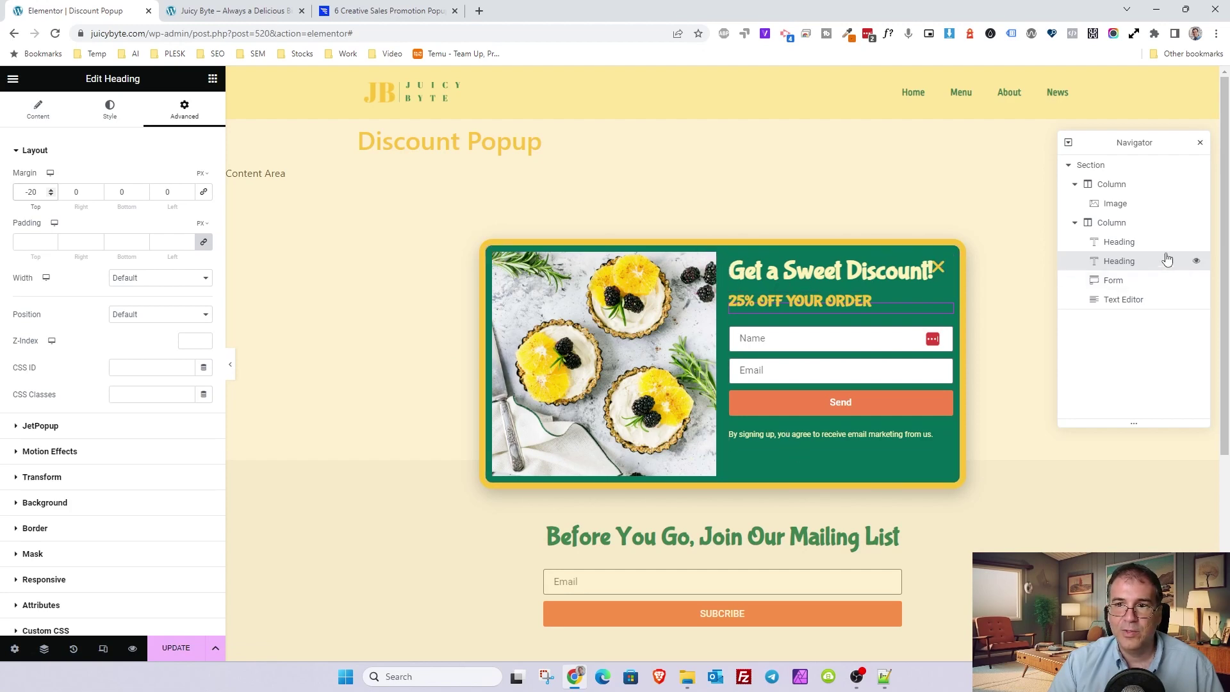
# - Set the popup's right column vertical alignment to Middle
pyautogui.click(1115, 225)
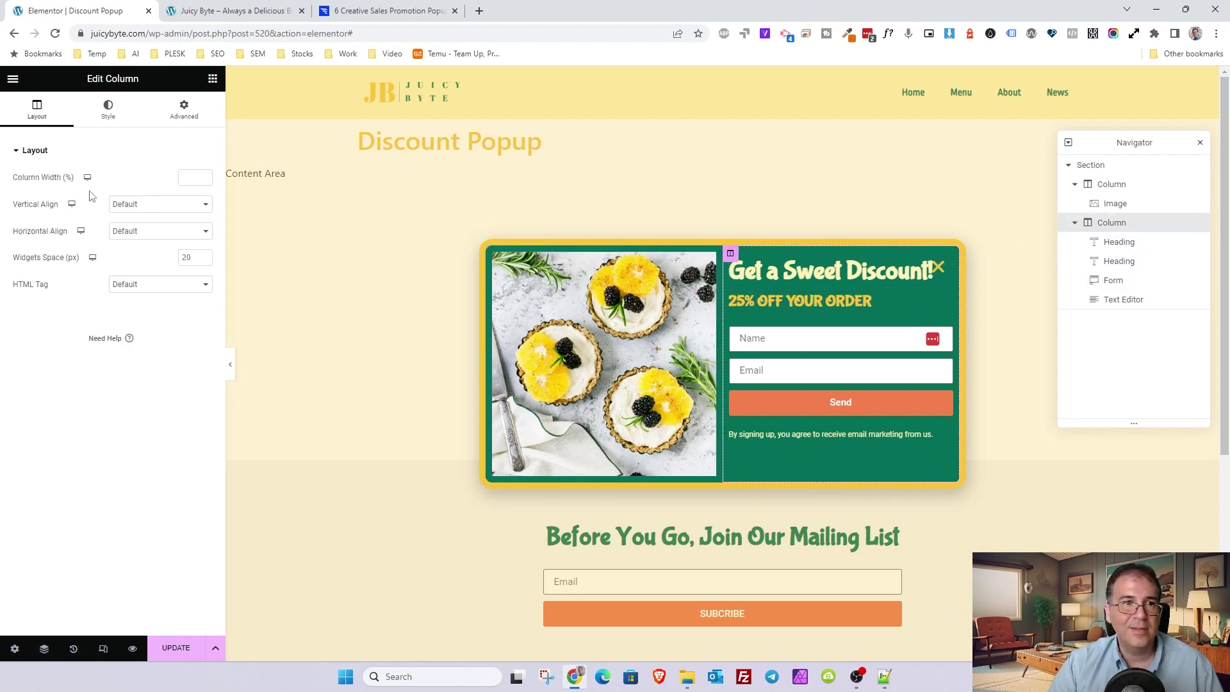
pyautogui.click(134, 212)
pyautogui.click(136, 246)
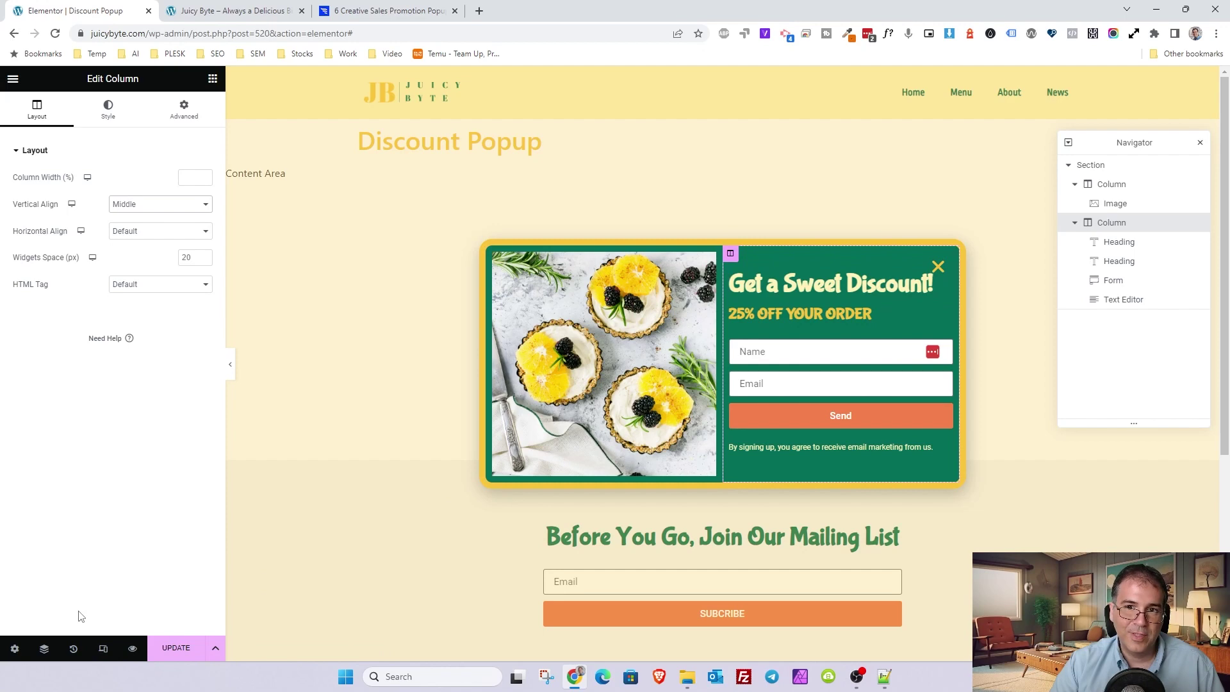
# - Set the popup's close button position to Outside
pyautogui.click(14, 648)
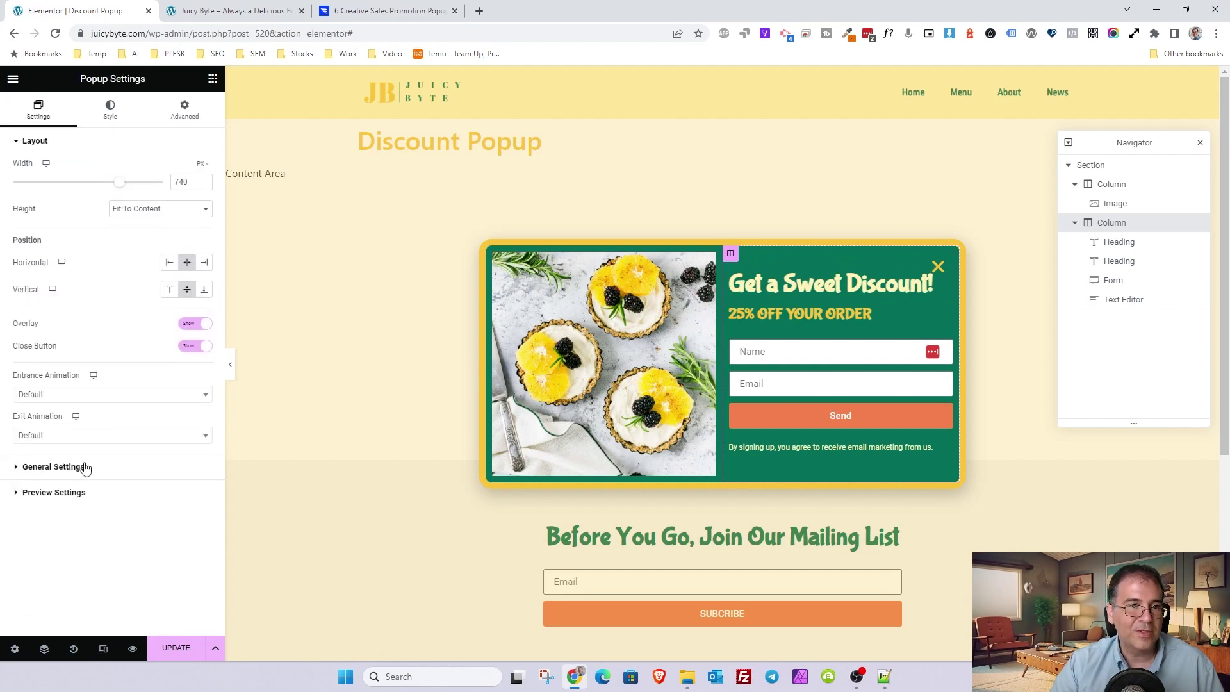
pyautogui.click(54, 467)
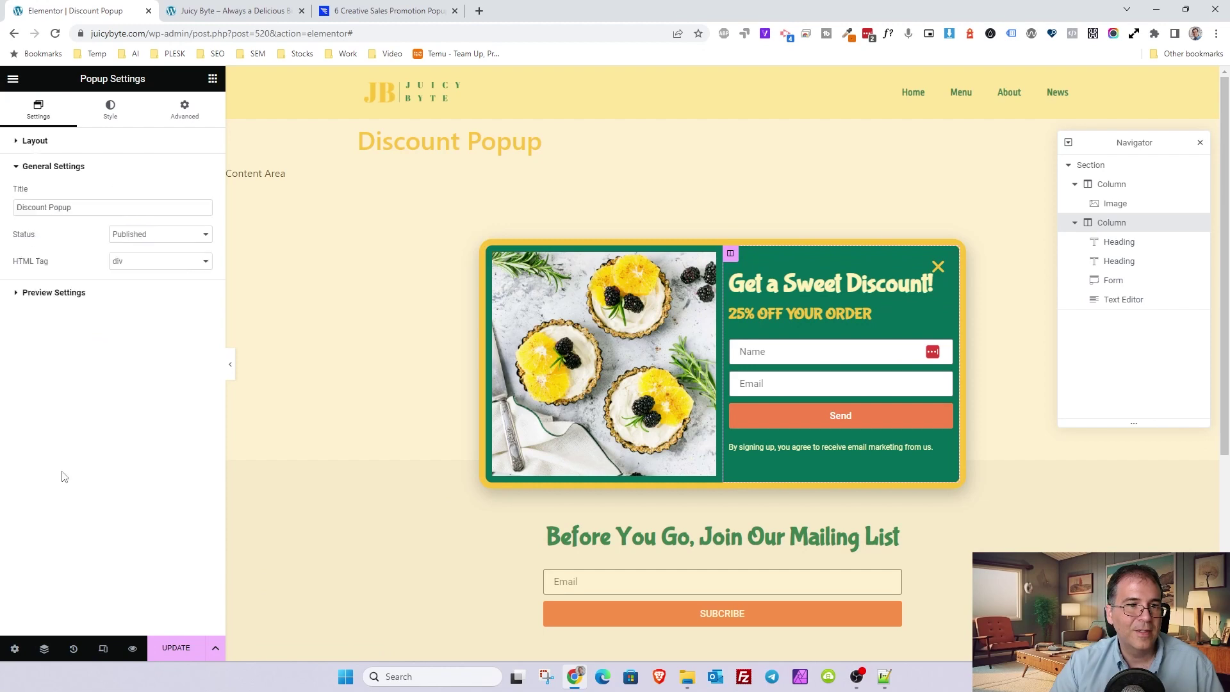
pyautogui.click(109, 119)
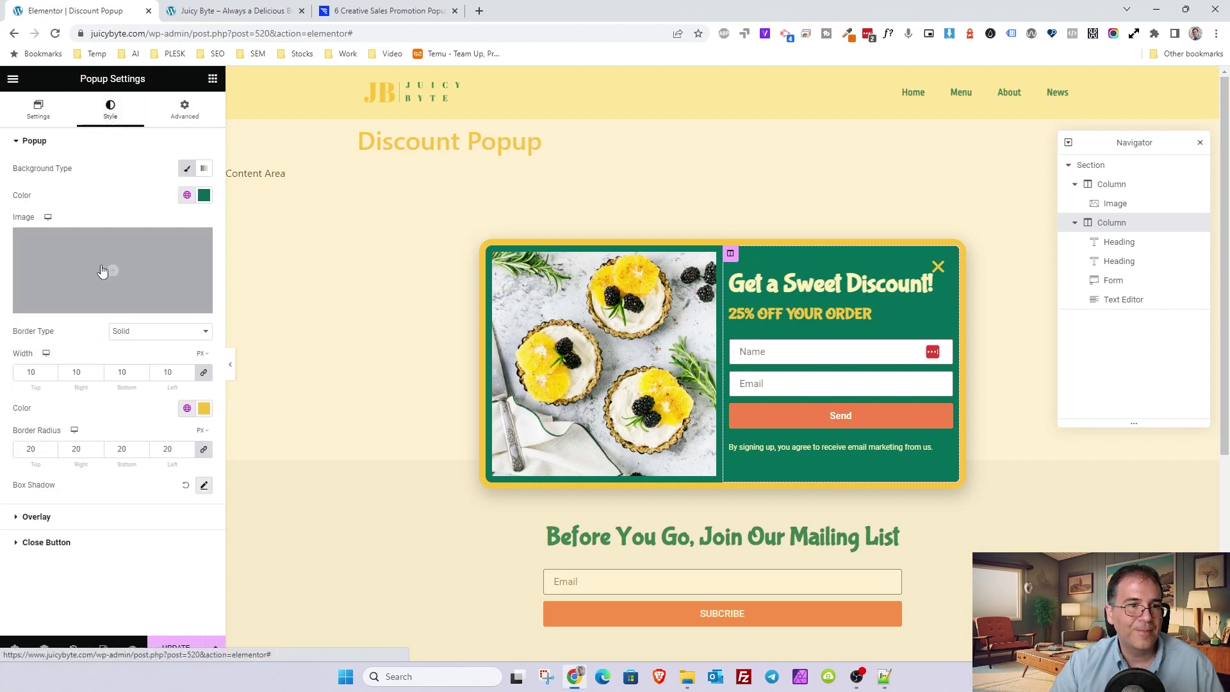
pyautogui.click(71, 547)
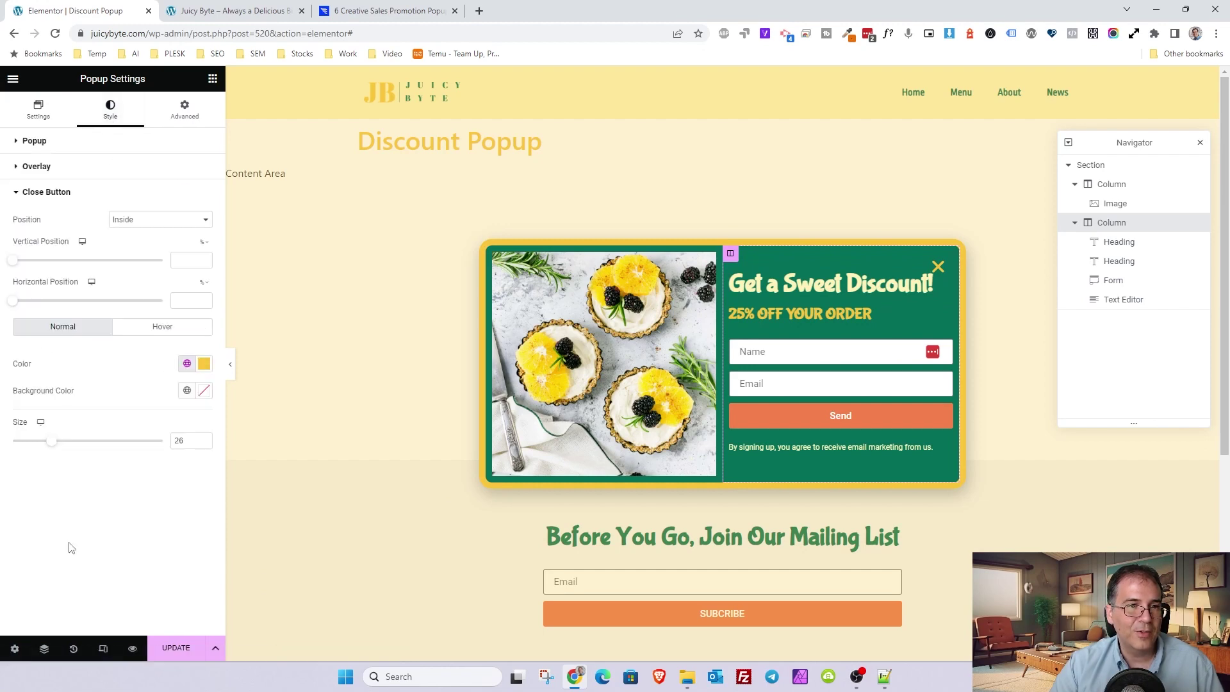
pyautogui.click(153, 221)
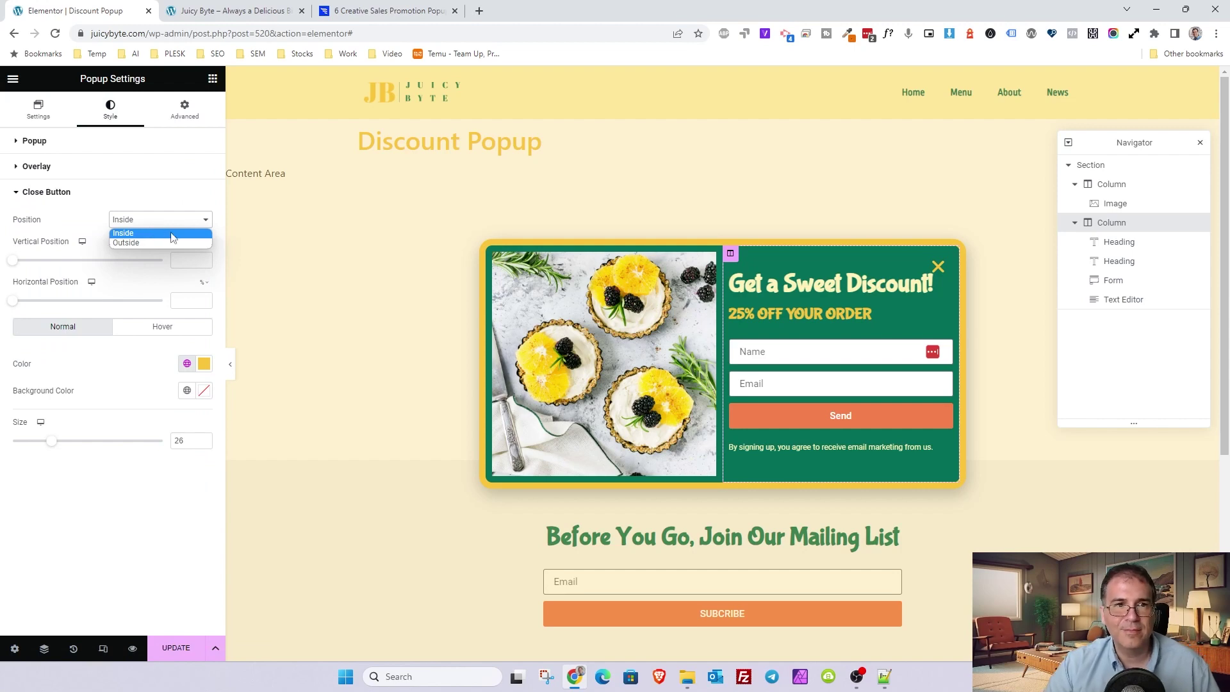
pyautogui.click(137, 242)
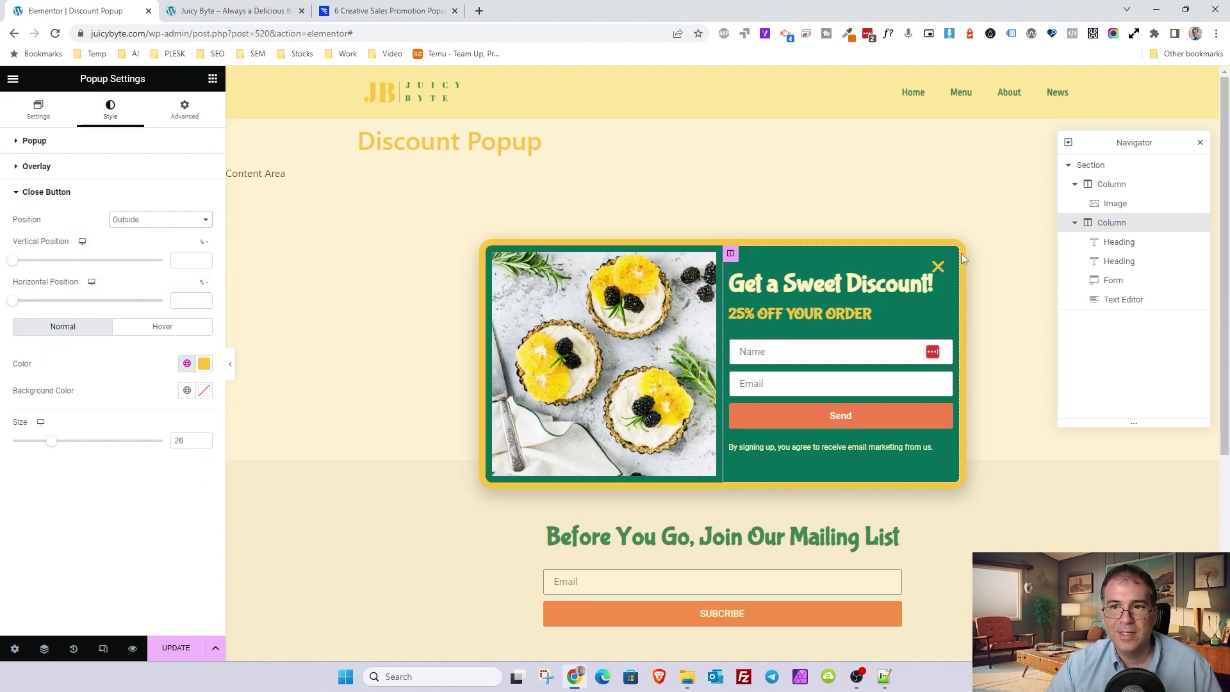
# - Set the close button's vertical and horizontal positions to 0
pyautogui.moveTo(16, 259); pyautogui.dragTo(3, 256)
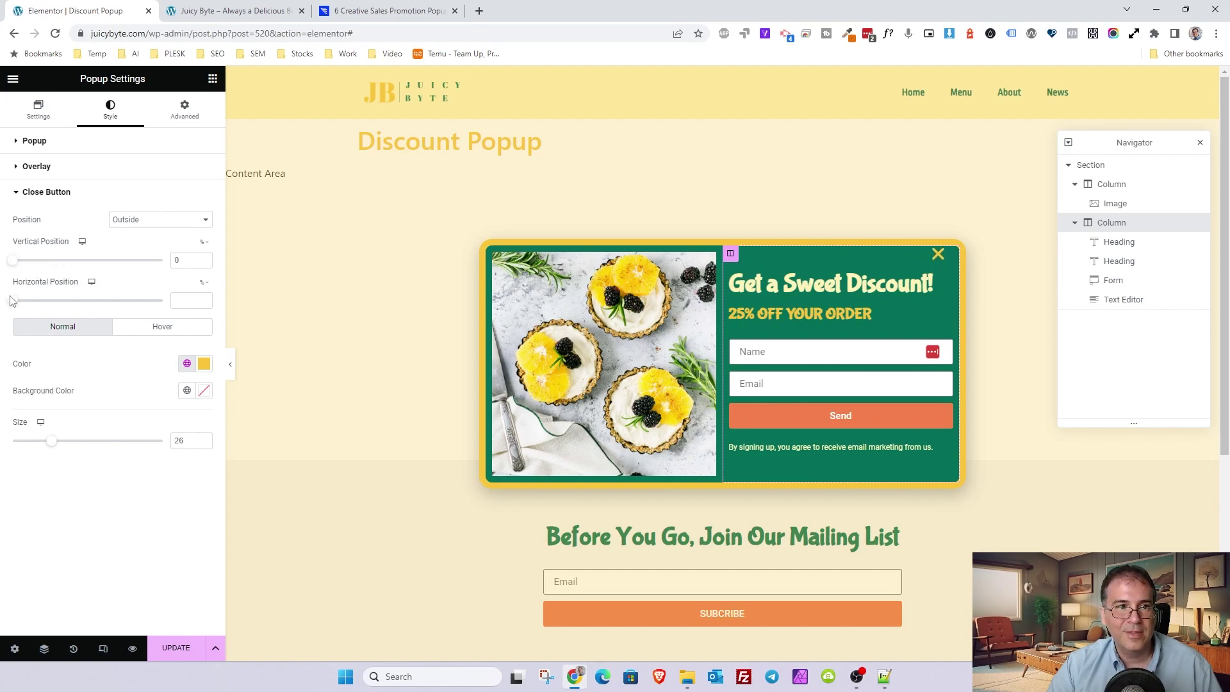
pyautogui.moveTo(13, 301); pyautogui.dragTo(3, 293)
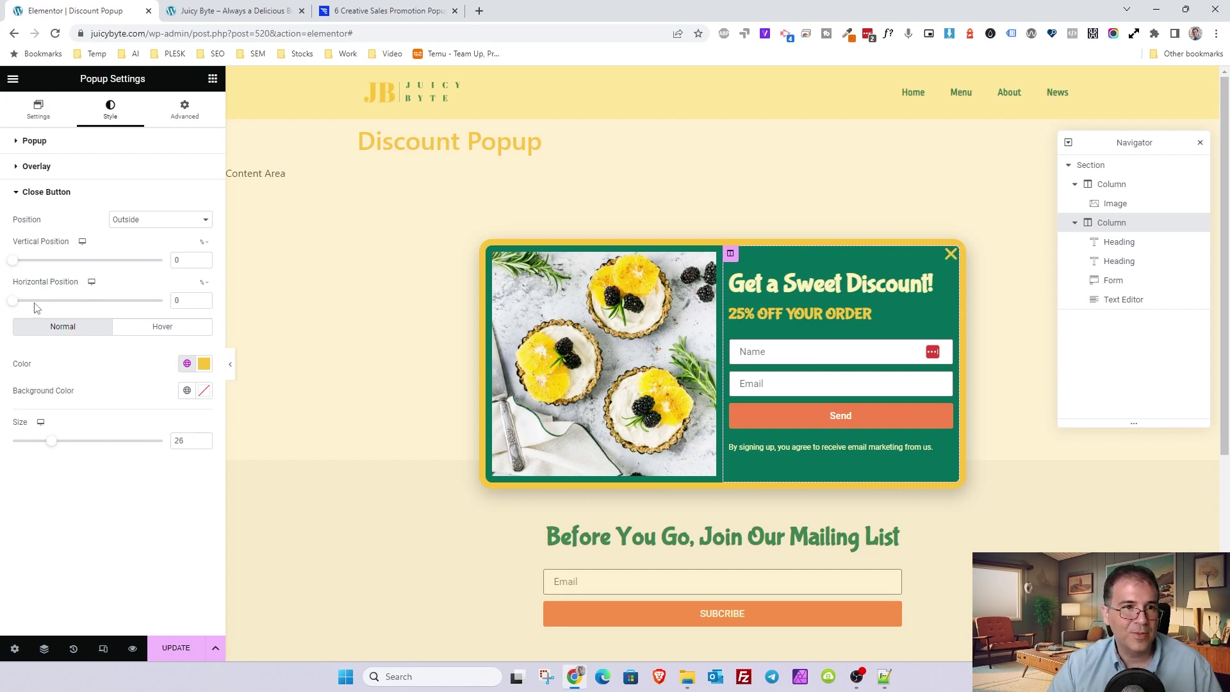
pyautogui.click(144, 223)
pyautogui.click(144, 239)
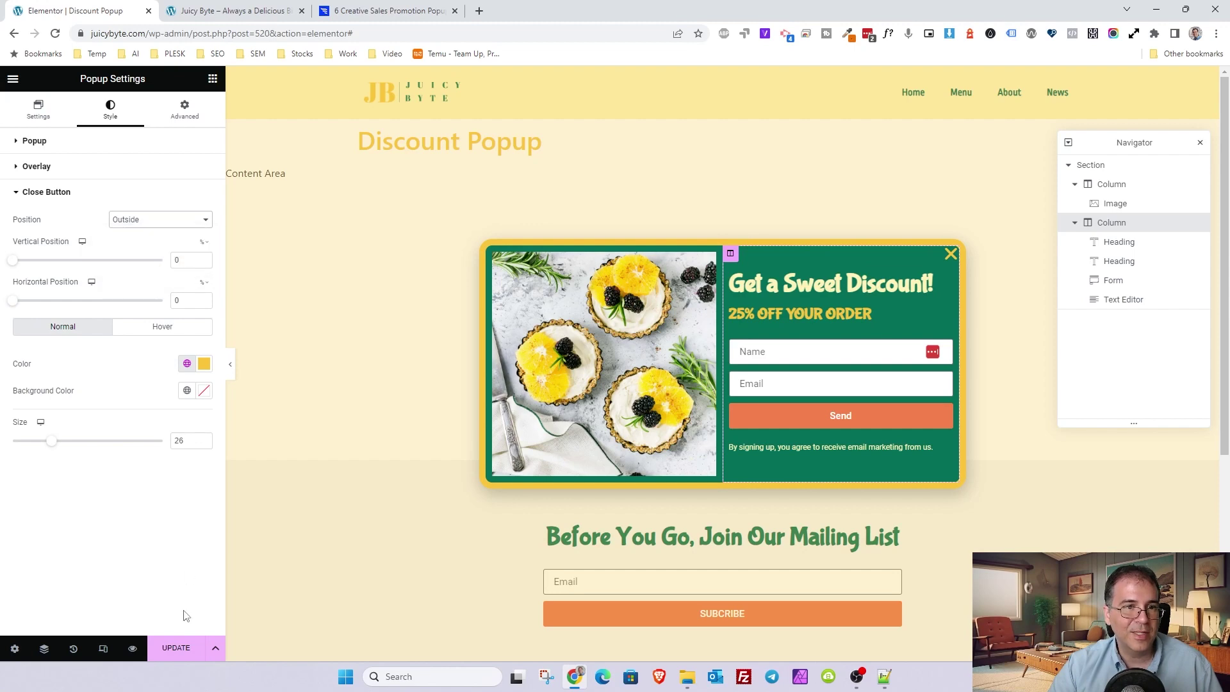
# - Save the popup, then reload the live Juicy Byte homepage to check the updated close button
pyautogui.click(185, 651)
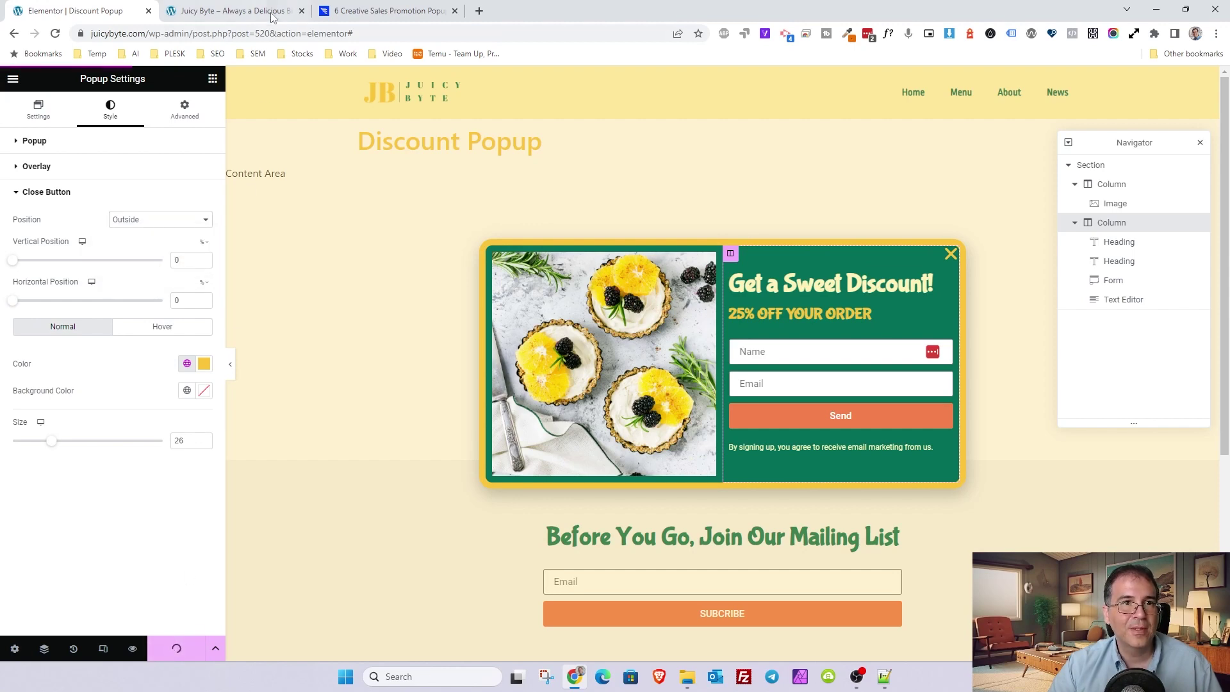
pyautogui.moveTo(271, 14)
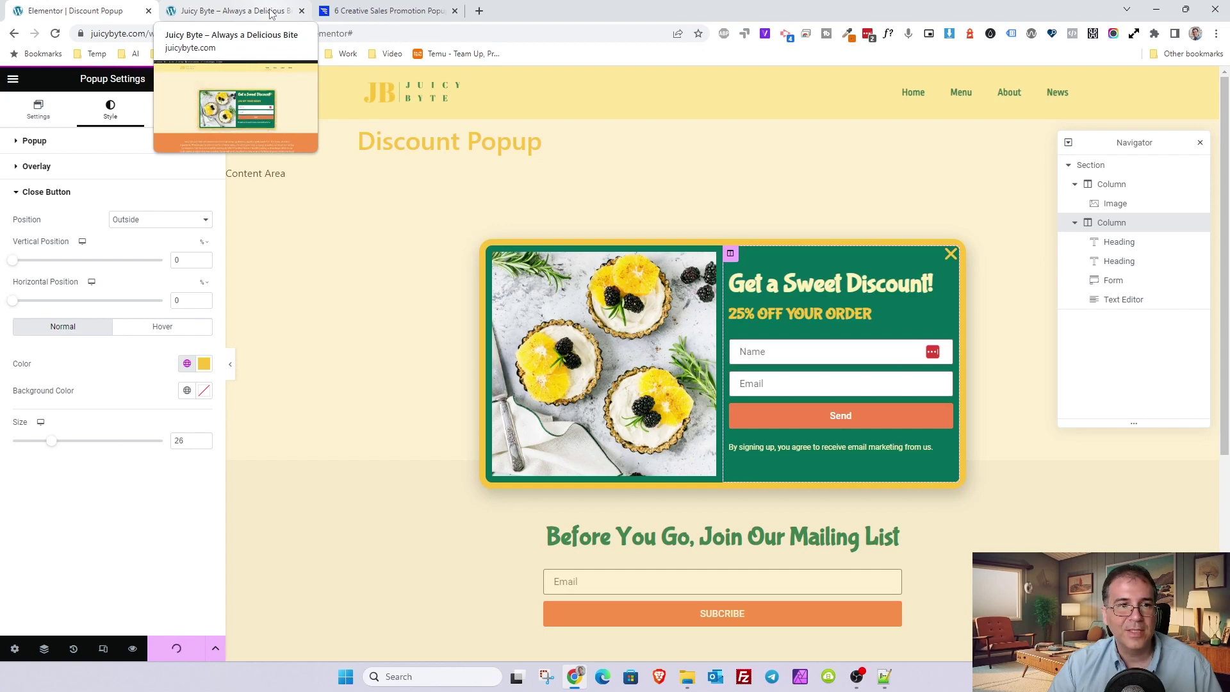
pyautogui.click(271, 13)
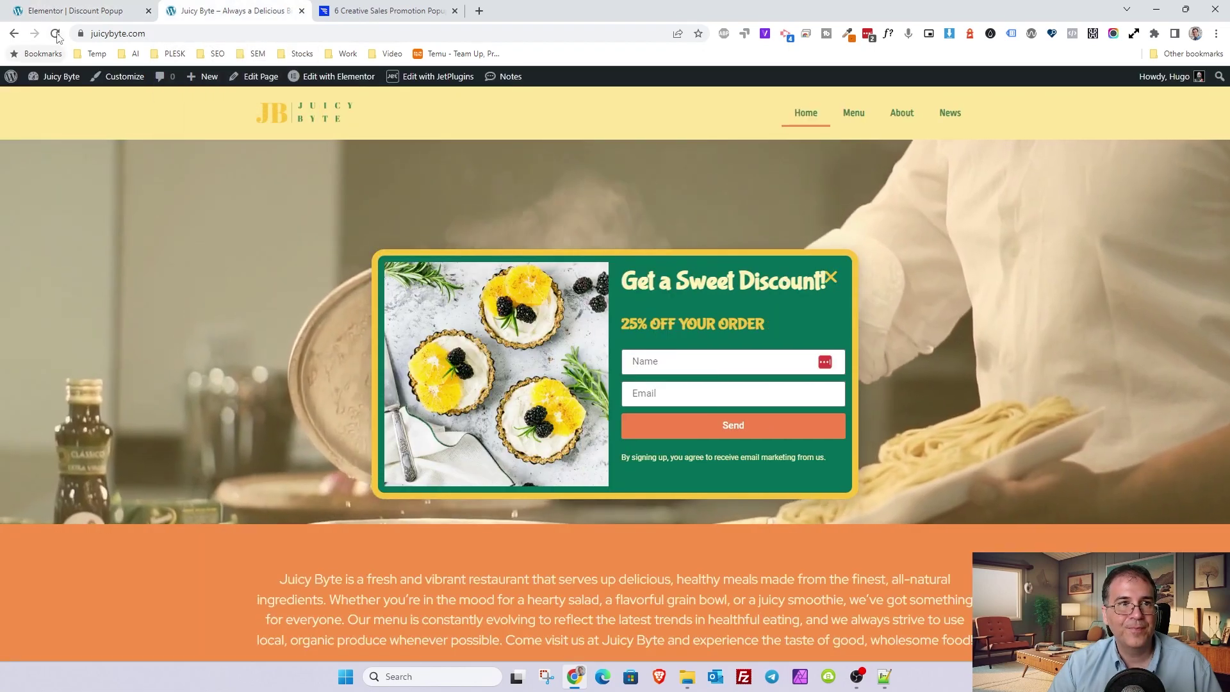
pyautogui.click(56, 35)
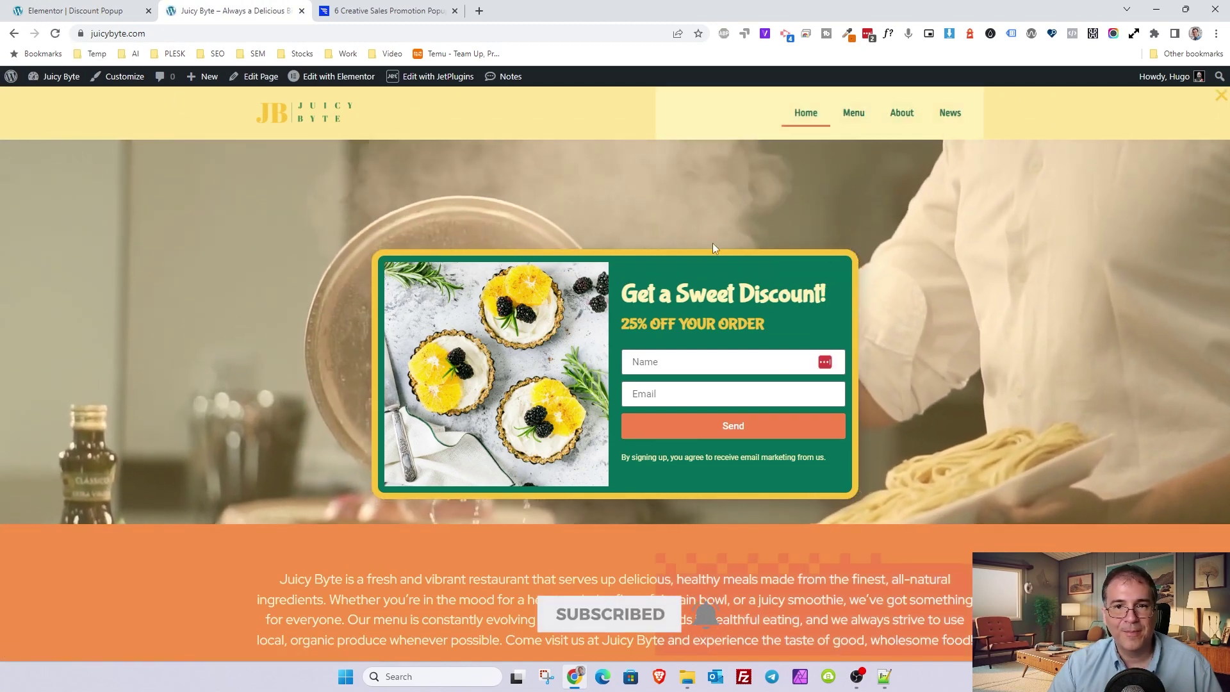
pyautogui.click(1031, 362)
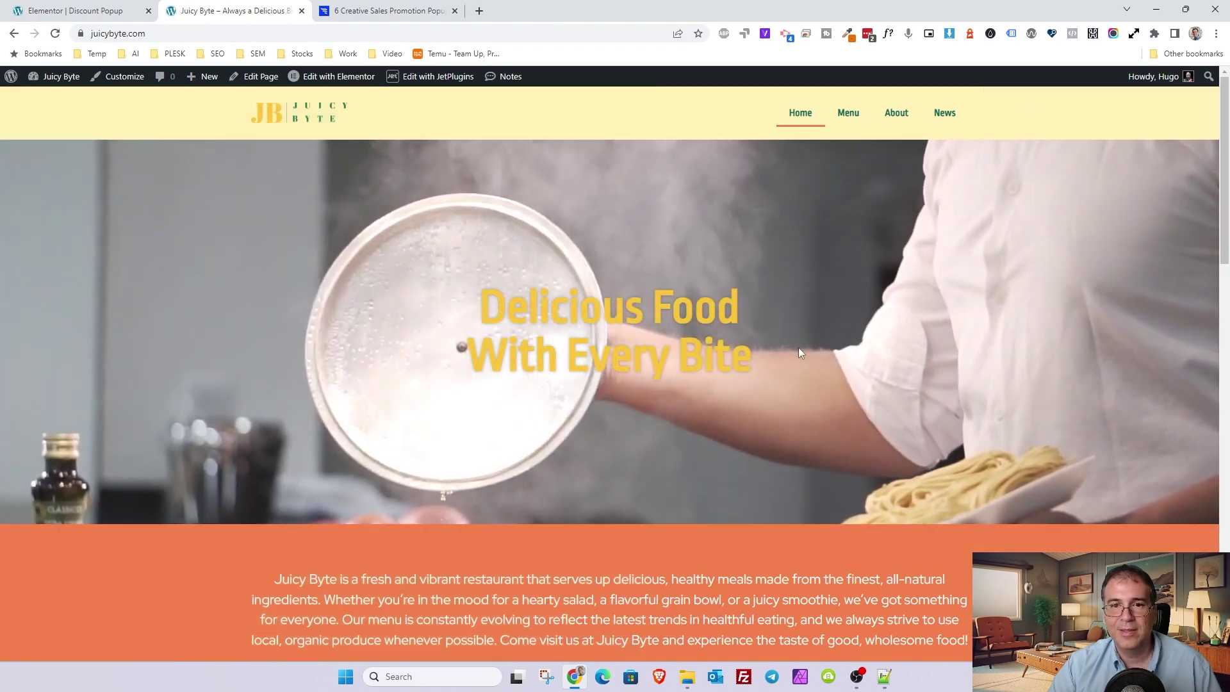
pyautogui.click(56, 34)
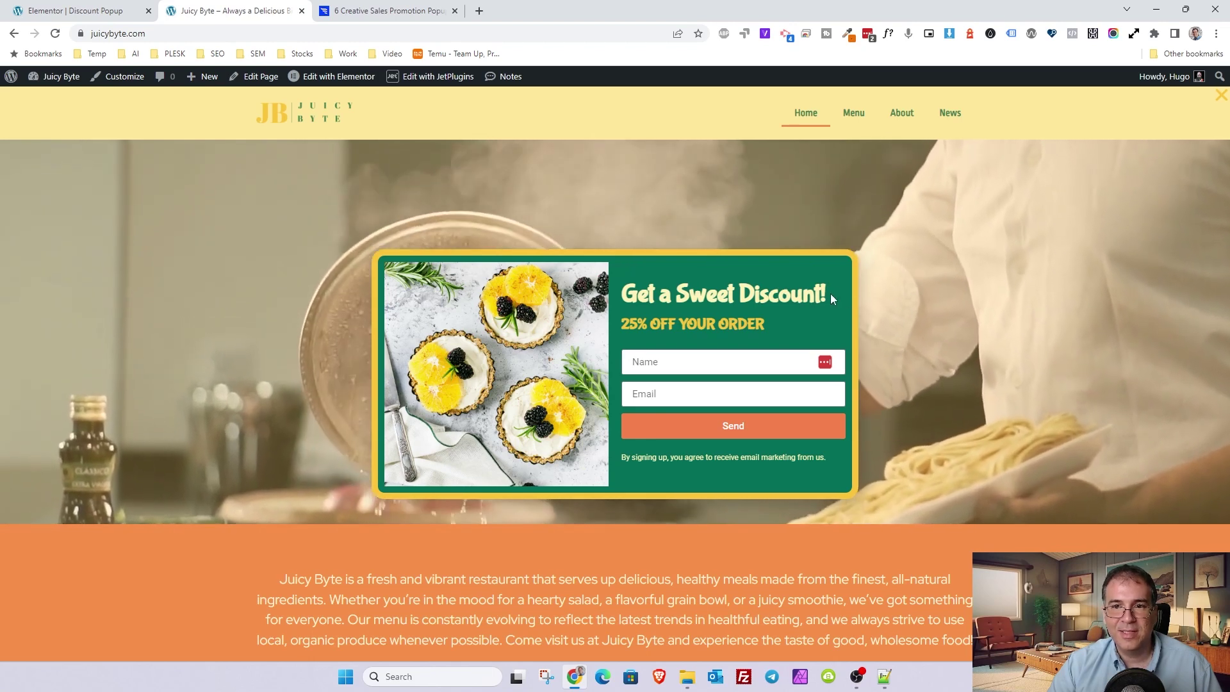
pyautogui.click(50, 6)
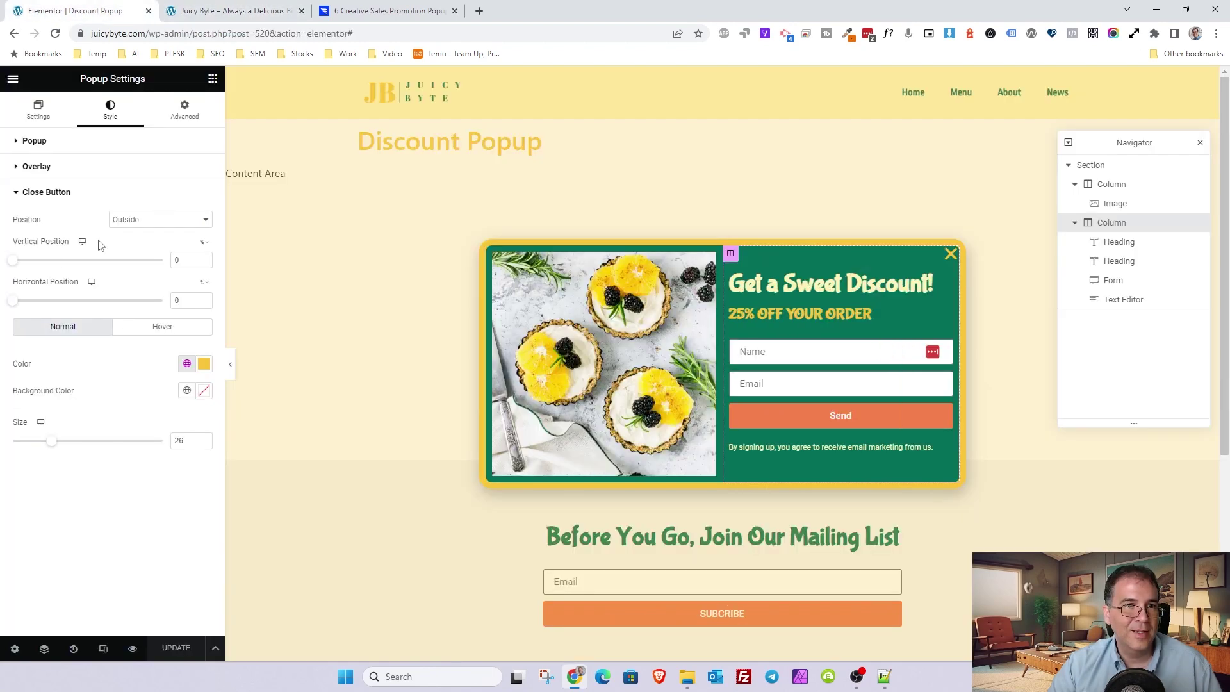
pyautogui.moveTo(16, 266); pyautogui.dragTo(32, 269)
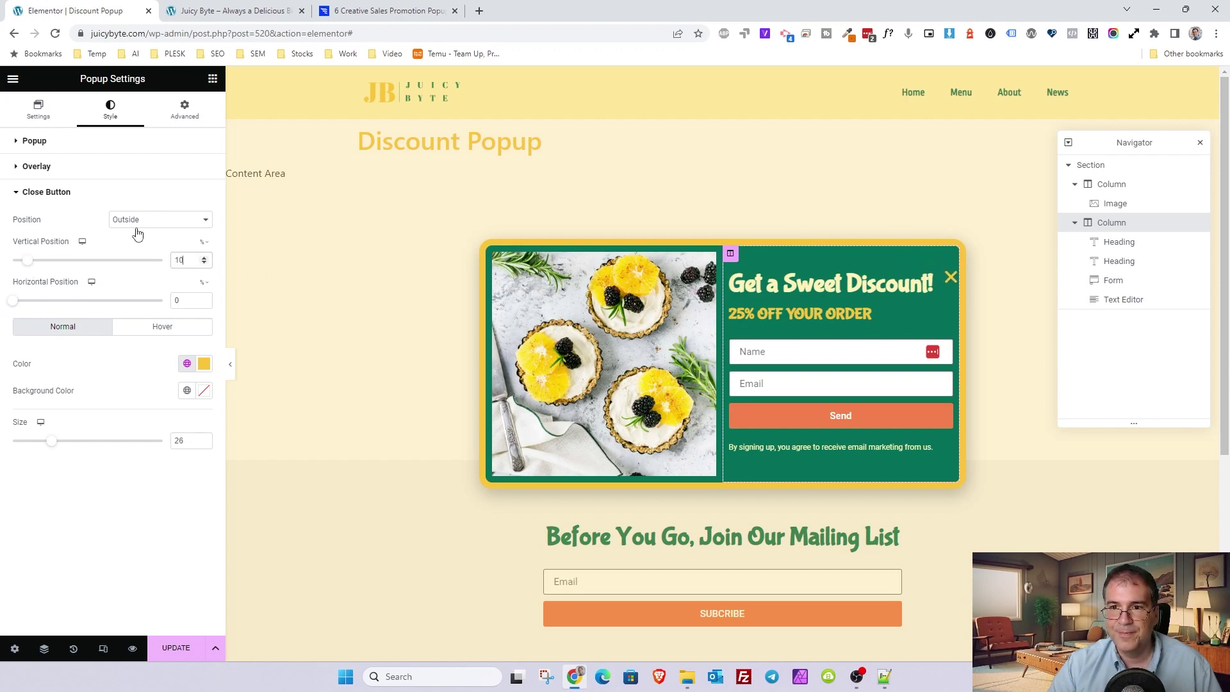
pyautogui.click(154, 658)
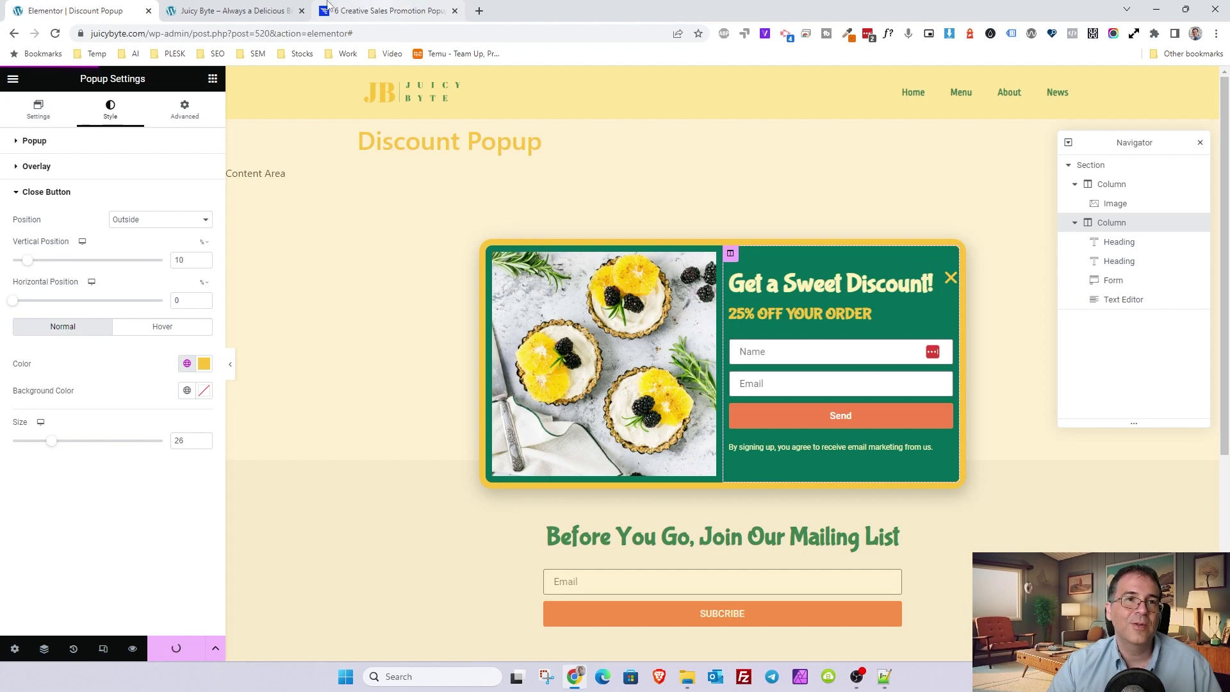
pyautogui.click(282, 7)
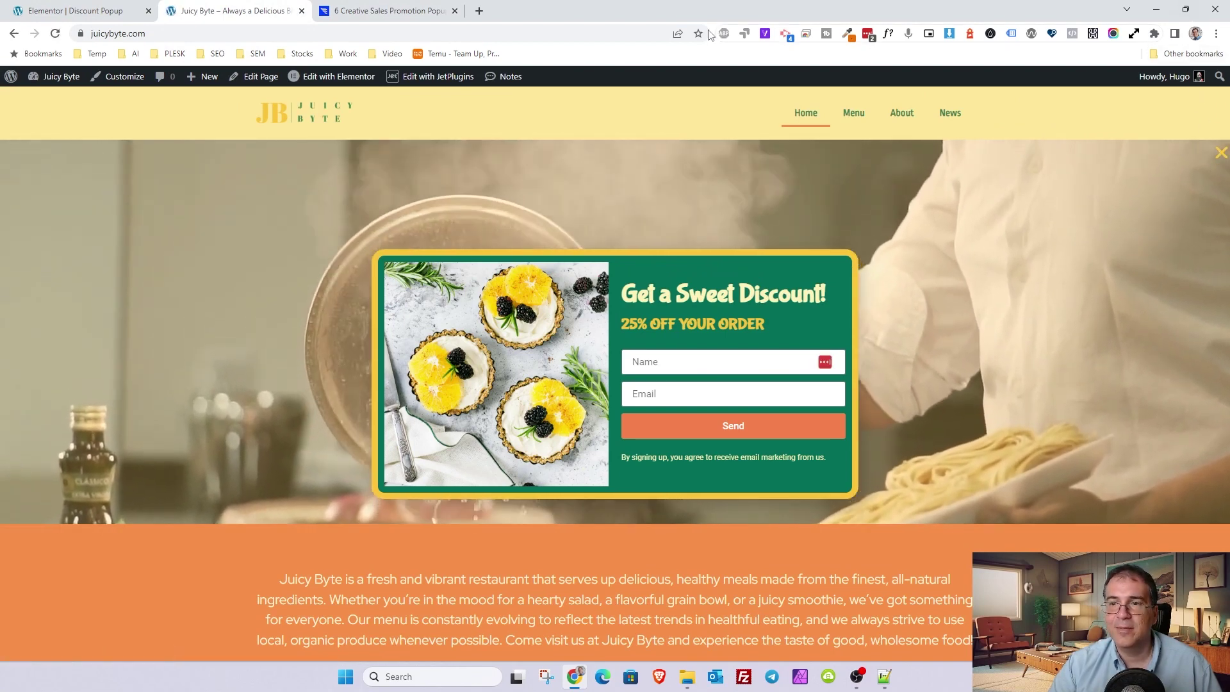
pyautogui.click(112, 14)
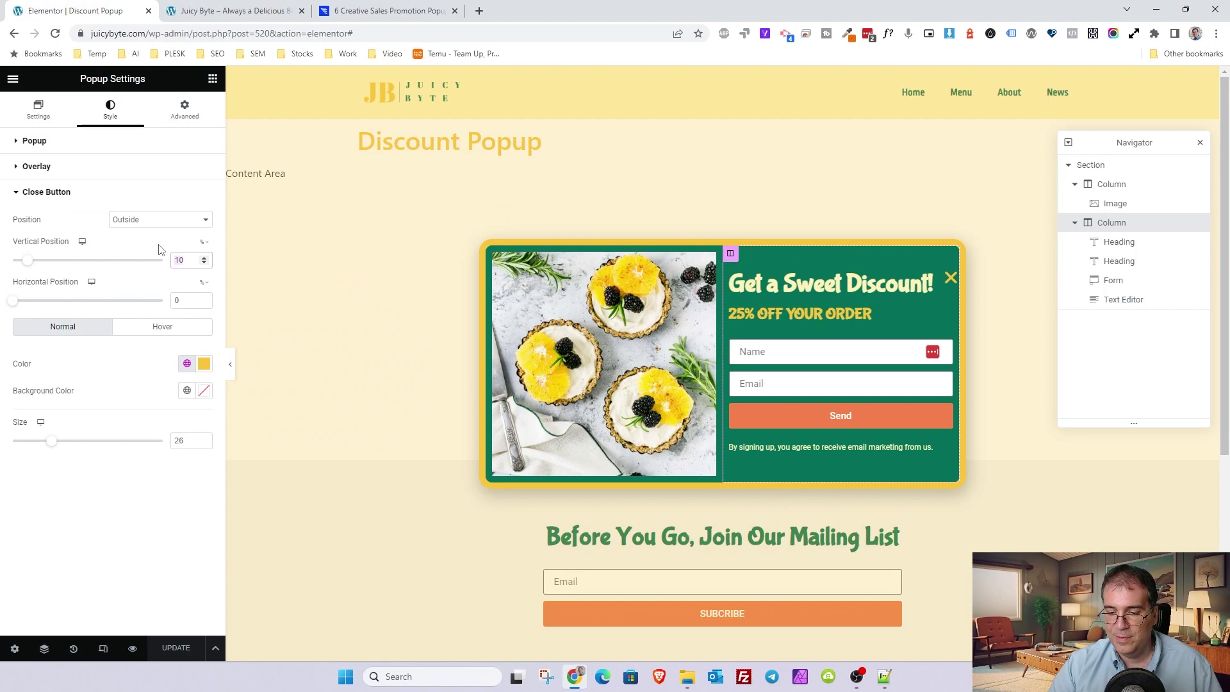
pyautogui.write('45')
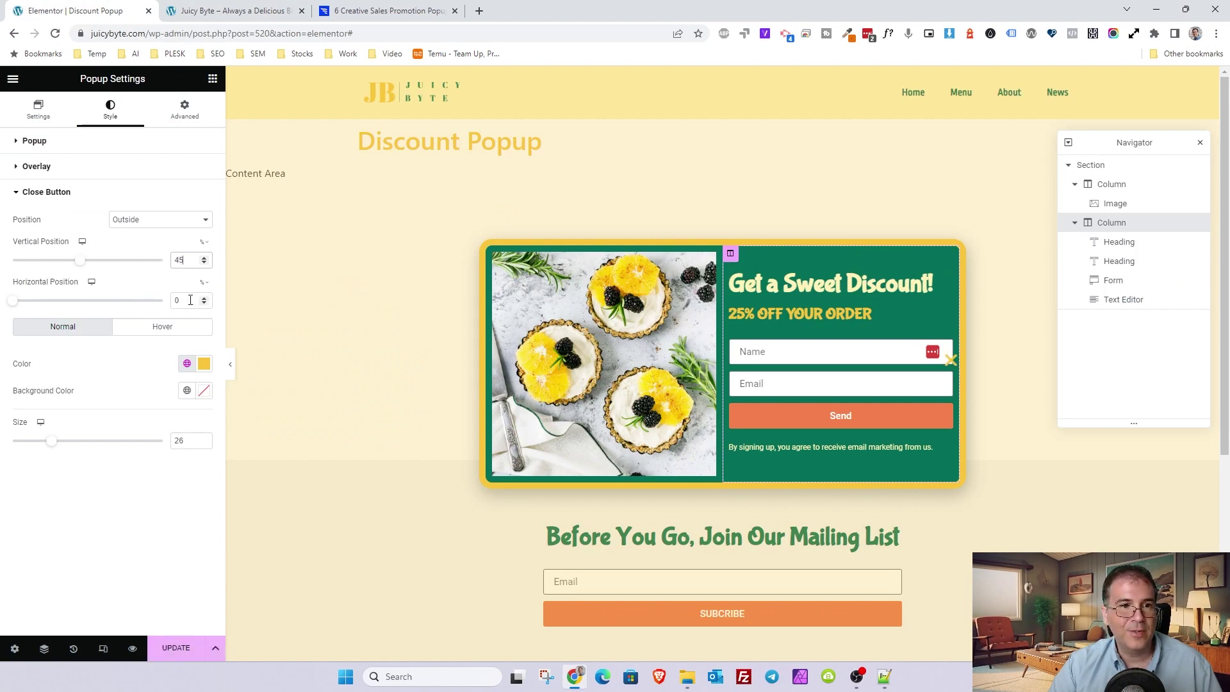
pyautogui.click(190, 299)
pyautogui.write('20')
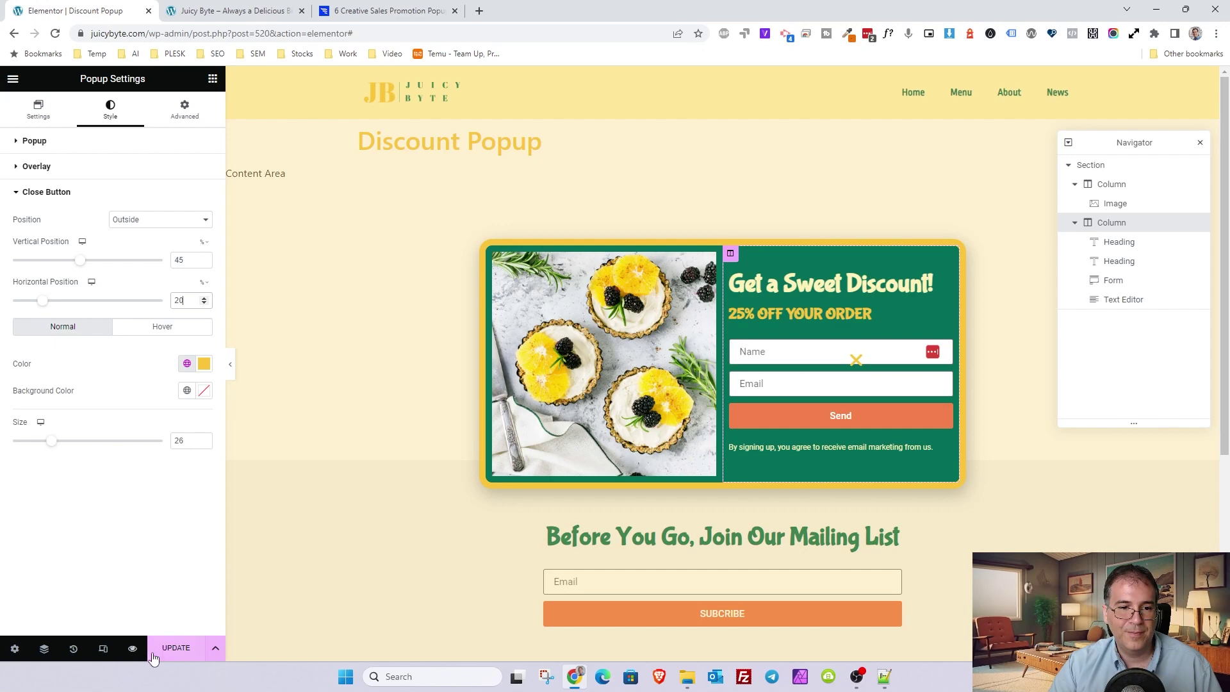
pyautogui.click(154, 655)
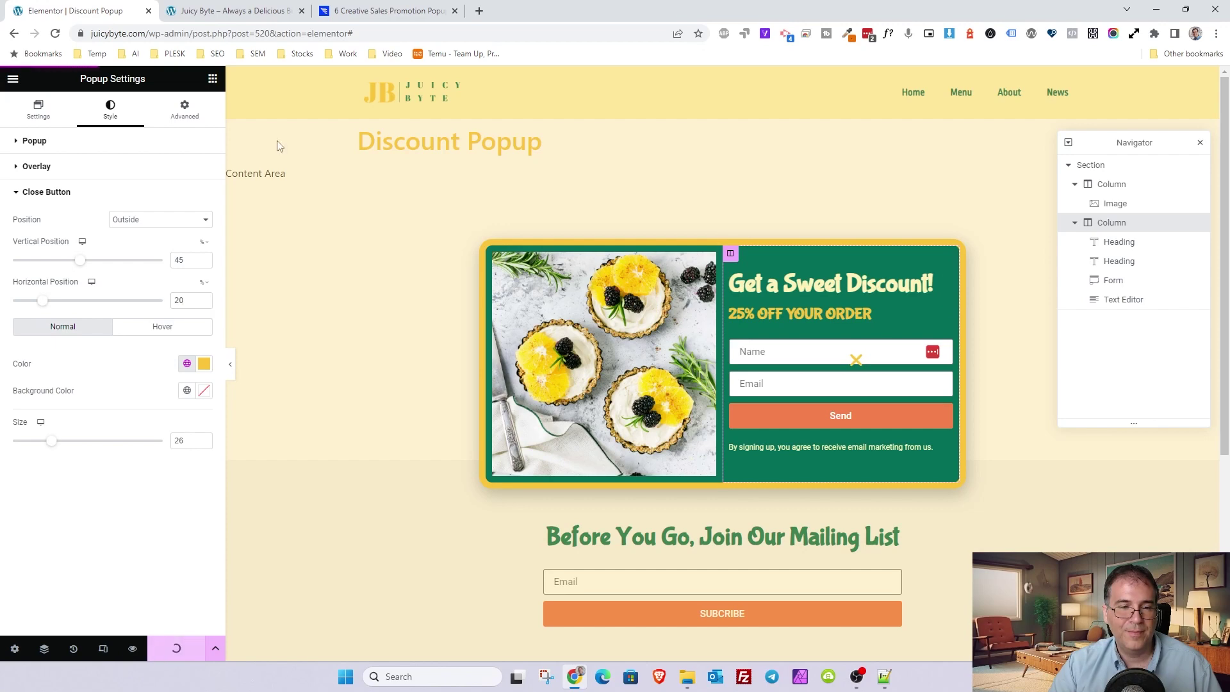
pyautogui.click(286, 7)
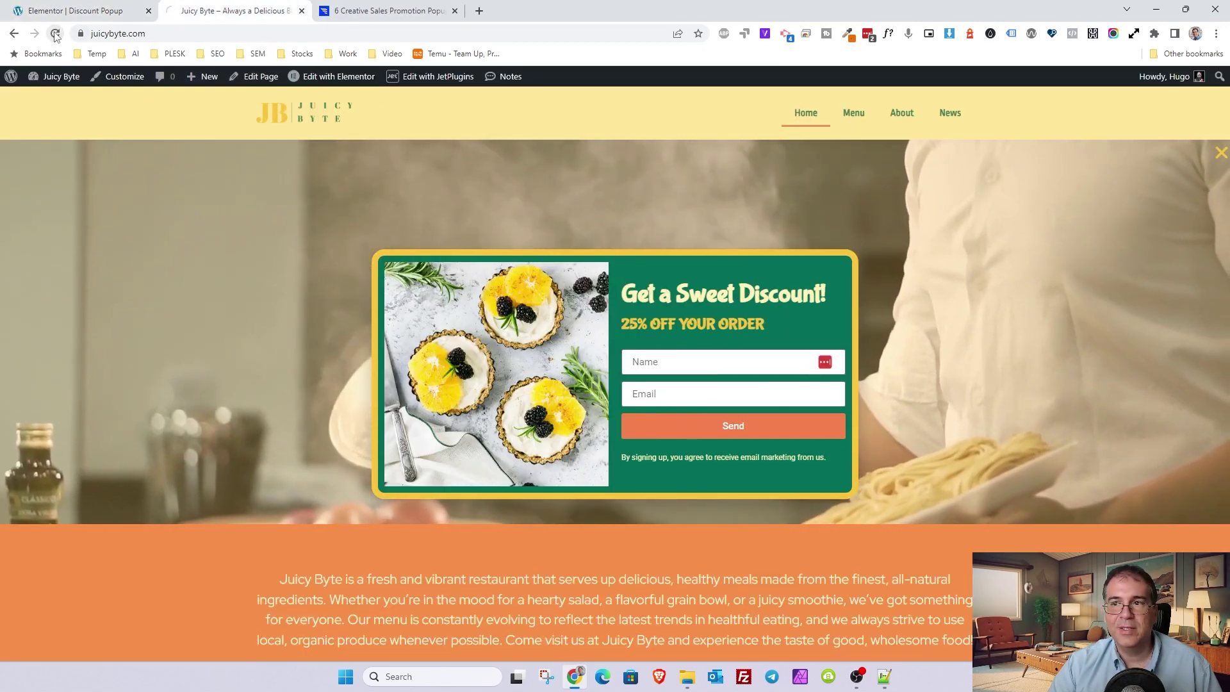
pyautogui.click(56, 34)
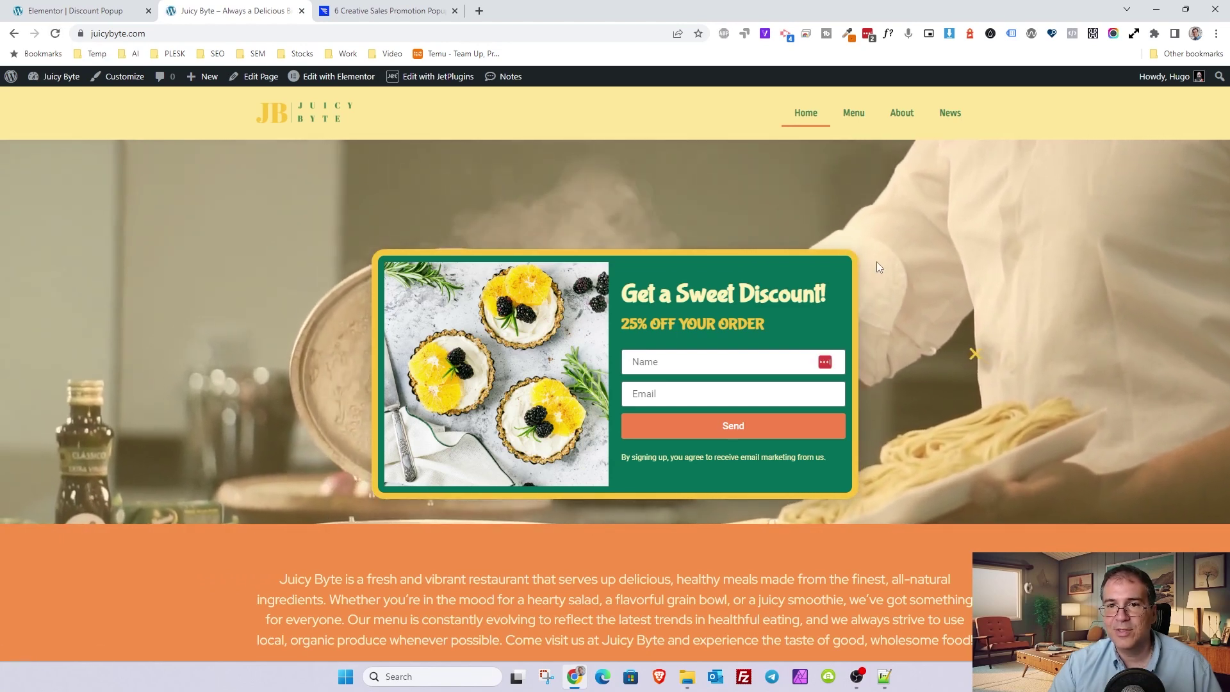
pyautogui.click(108, 10)
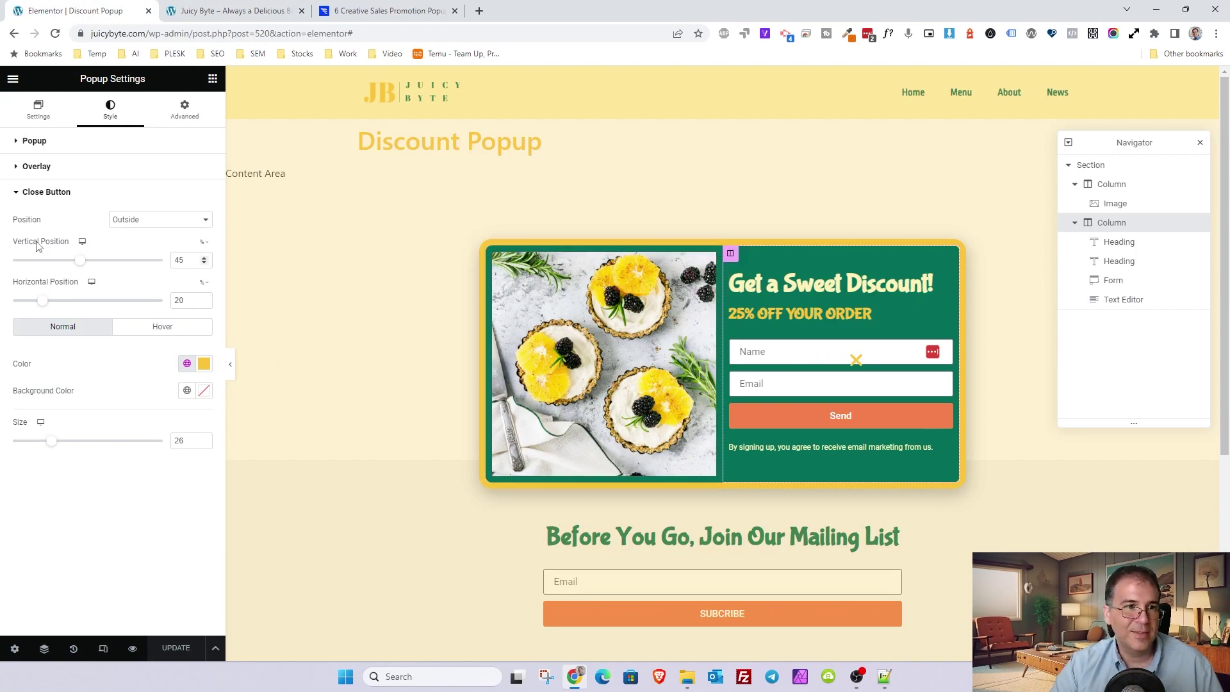
# - Set the close button Position to Inside with PX units for vertical and horizontal offsets
pyautogui.click(129, 223)
pyautogui.click(134, 234)
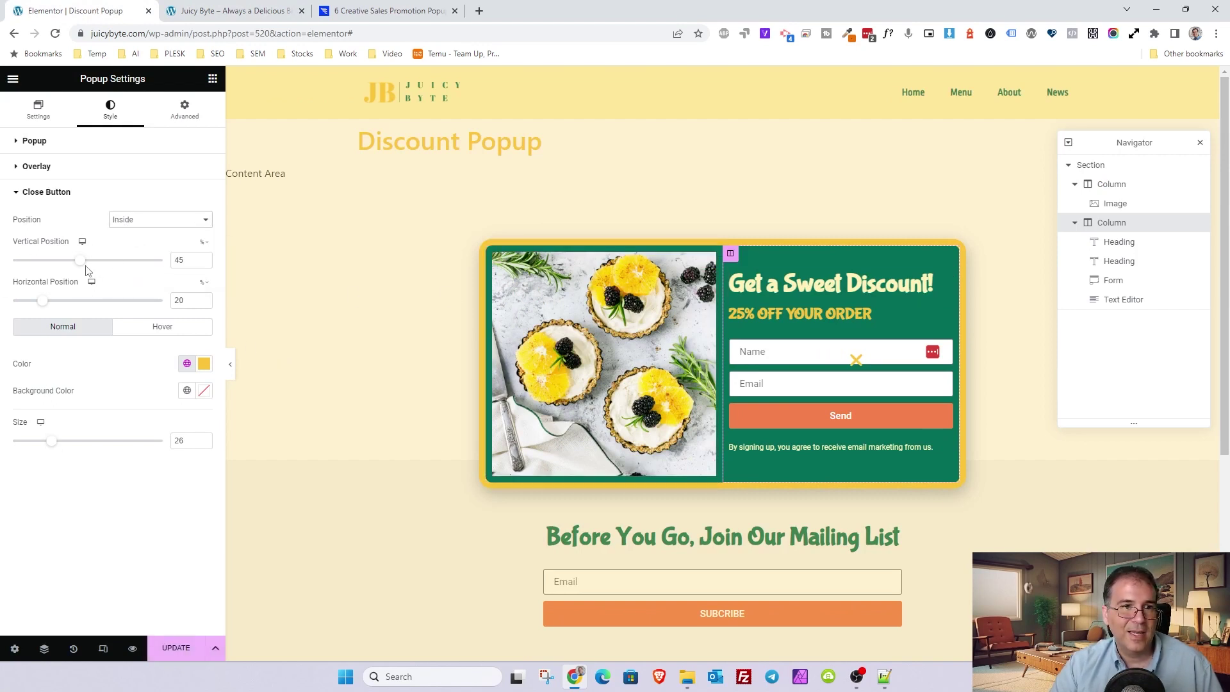
pyautogui.moveTo(79, 260); pyautogui.dragTo(43, 264)
pyautogui.click(203, 242)
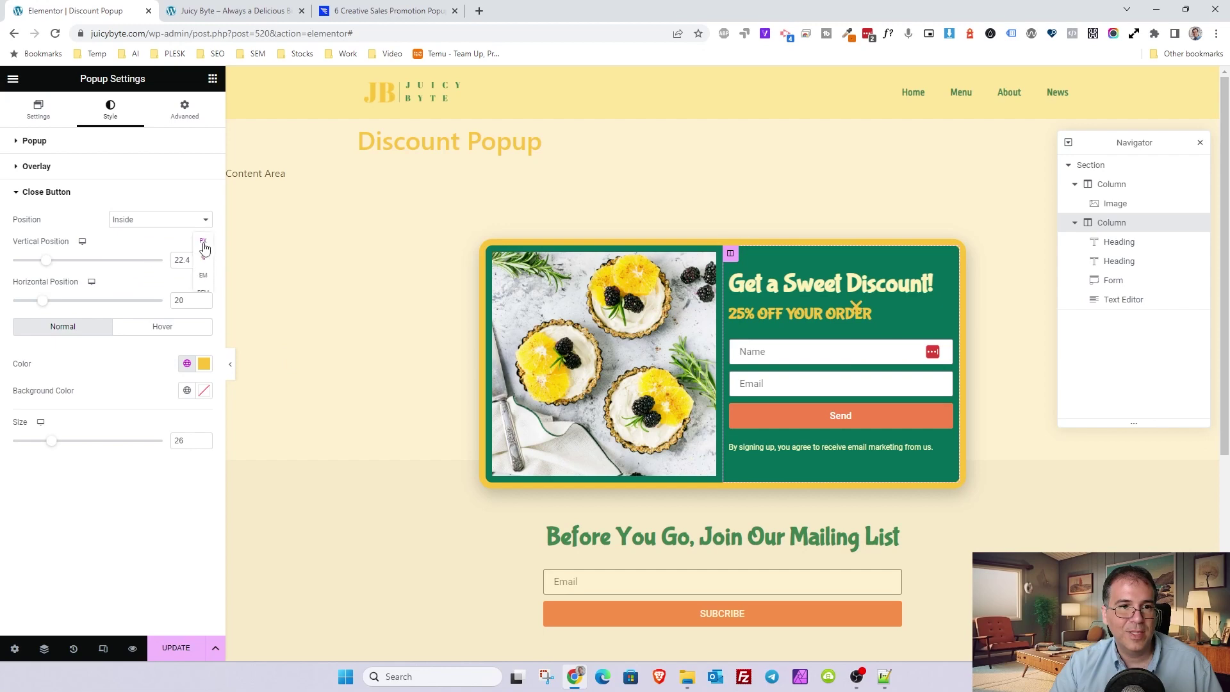
pyautogui.click(204, 256)
pyautogui.click(202, 282)
pyautogui.click(208, 298)
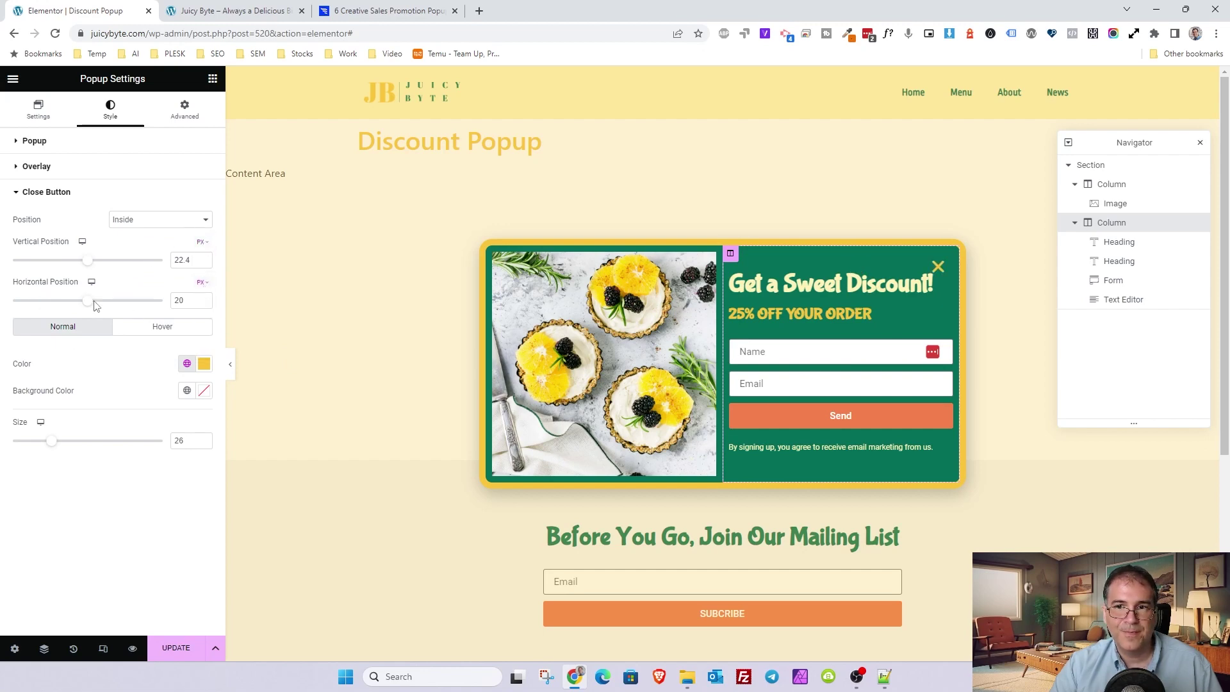
# - Set both close button offsets to 4 px and save the popup
pyautogui.moveTo(85, 267); pyautogui.dragTo(88, 281)
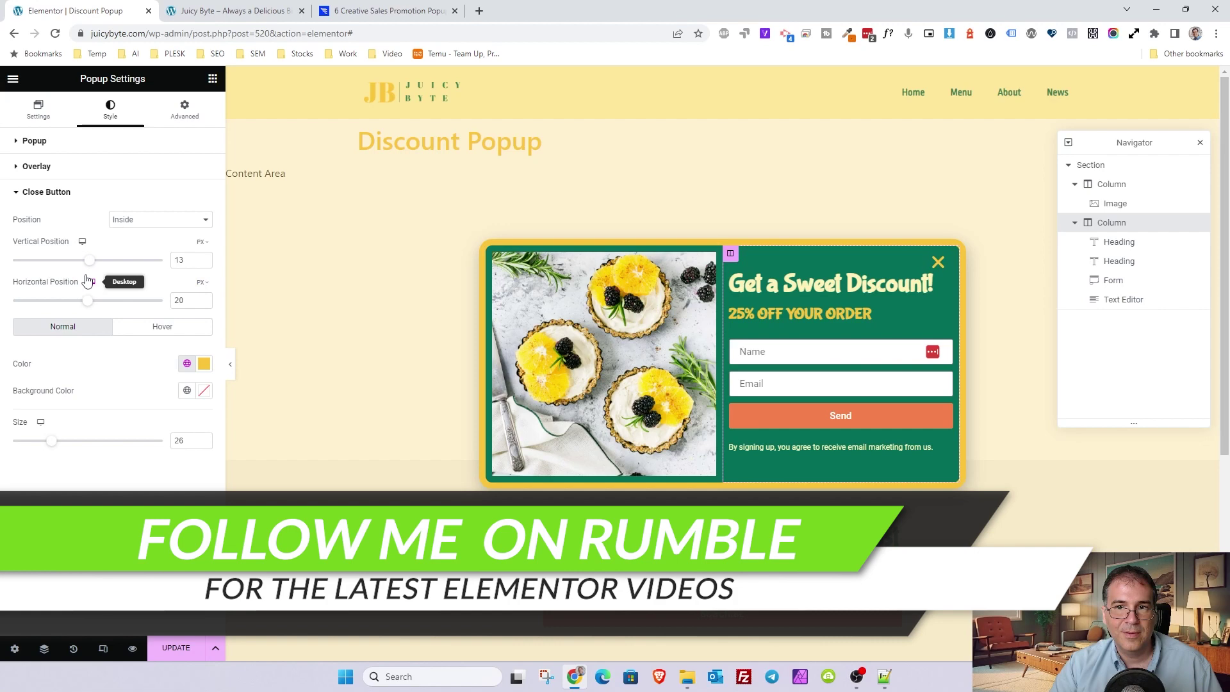
pyautogui.moveTo(88, 300); pyautogui.dragTo(83, 300)
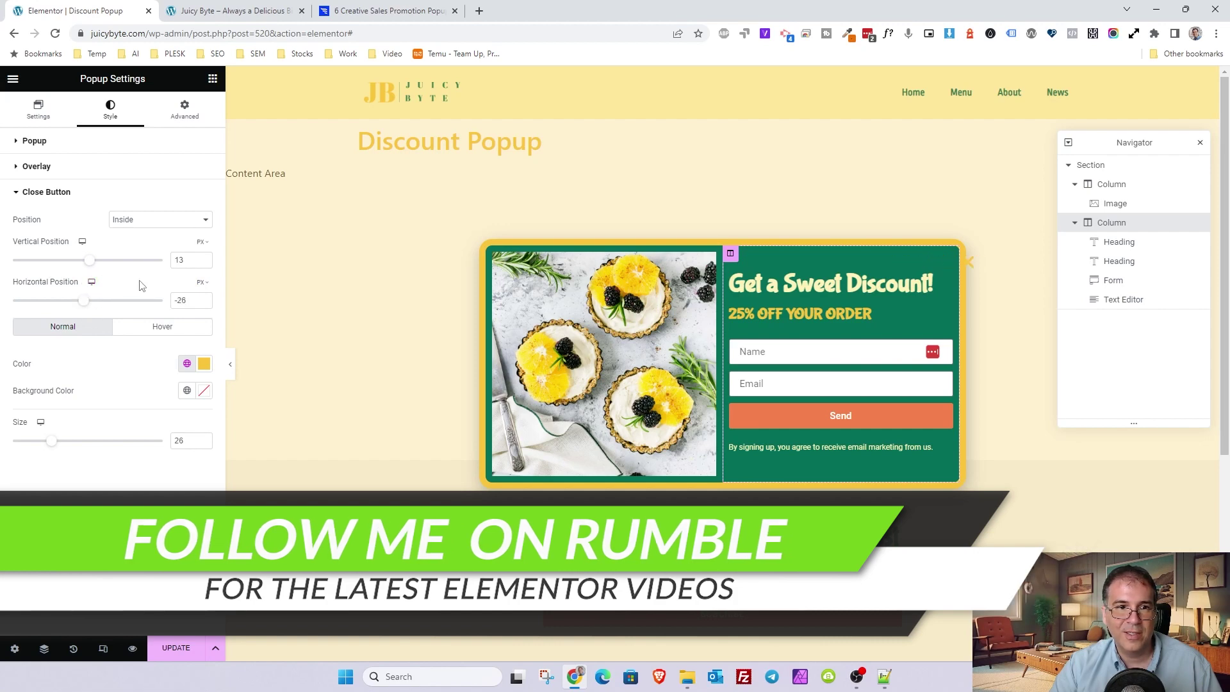
pyautogui.tripleClick(180, 301)
pyautogui.press('BackSpace')
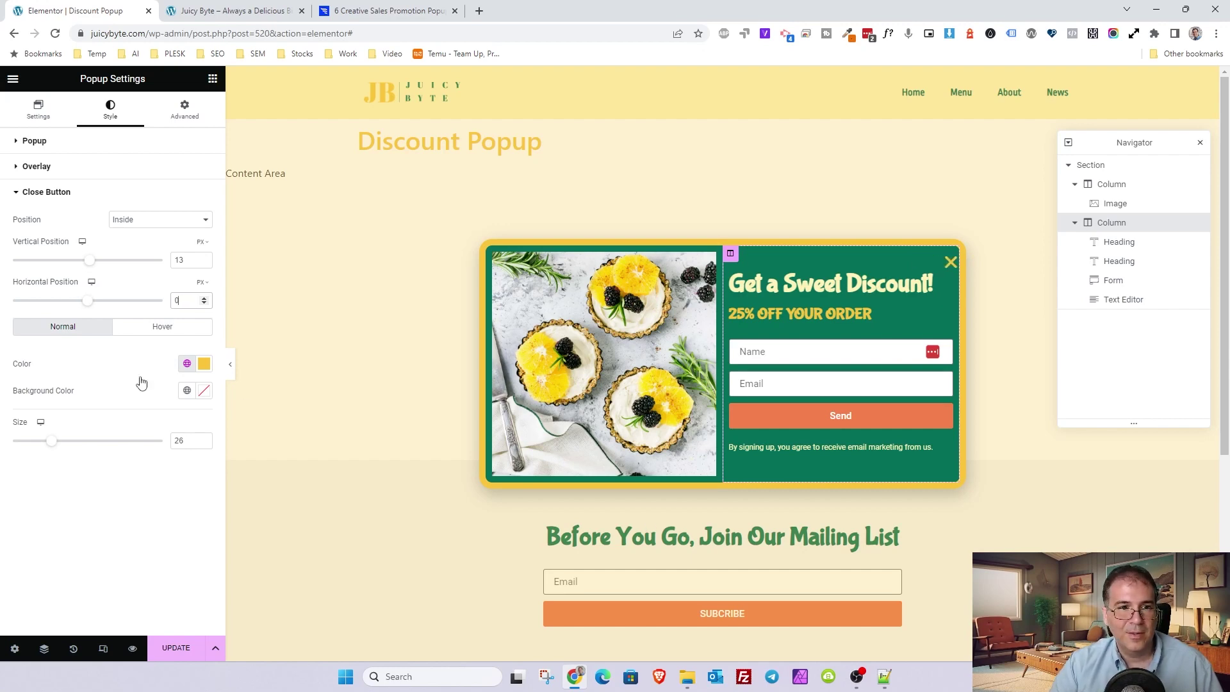
pyautogui.press('BackSpace')
pyautogui.write('4')
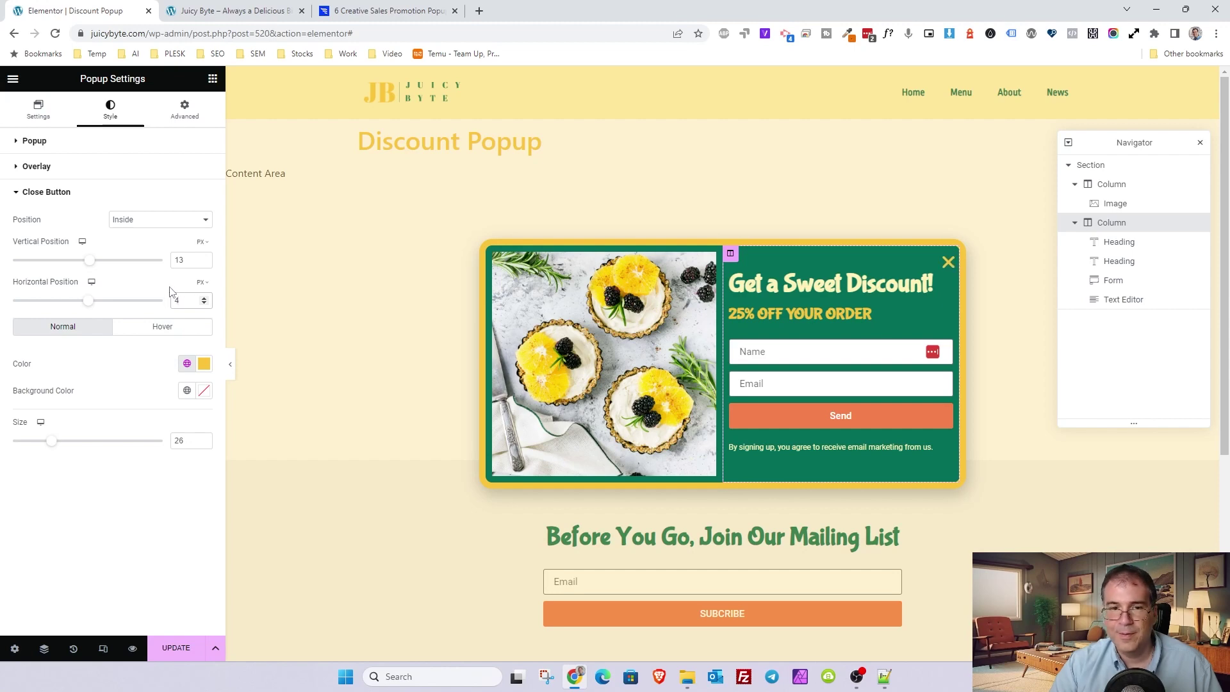
pyautogui.doubleClick(187, 259)
pyautogui.write('4')
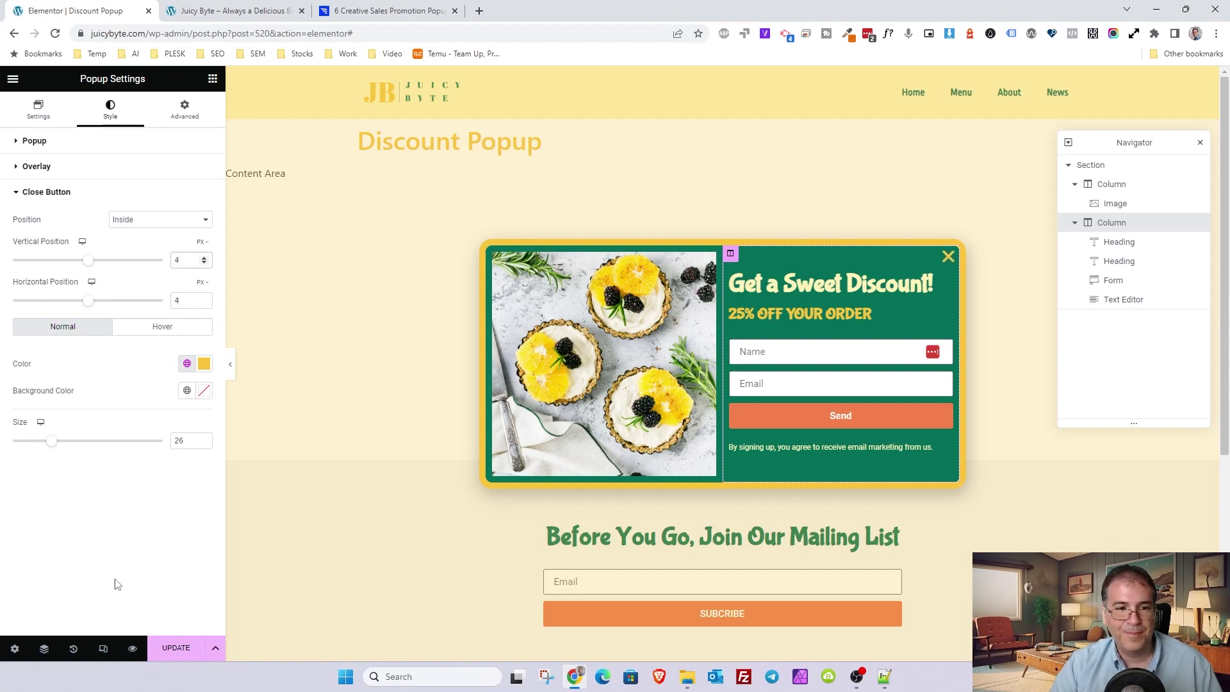
pyautogui.click(175, 648)
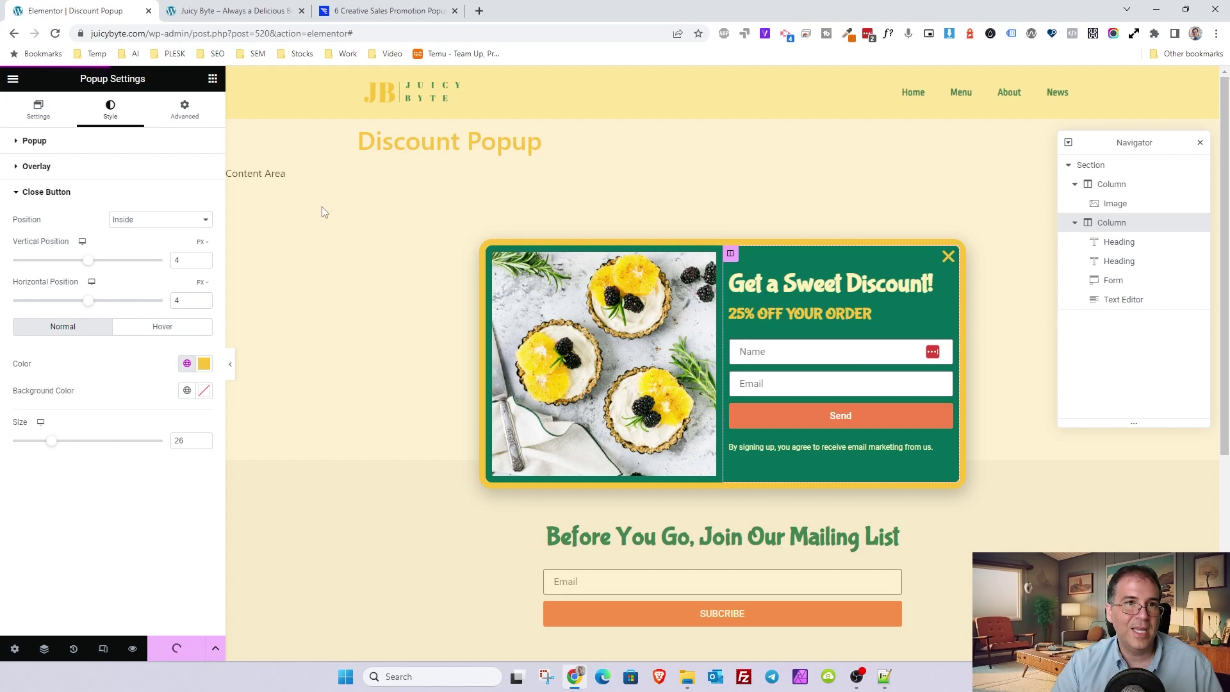
pyautogui.click(230, 11)
pyautogui.click(56, 33)
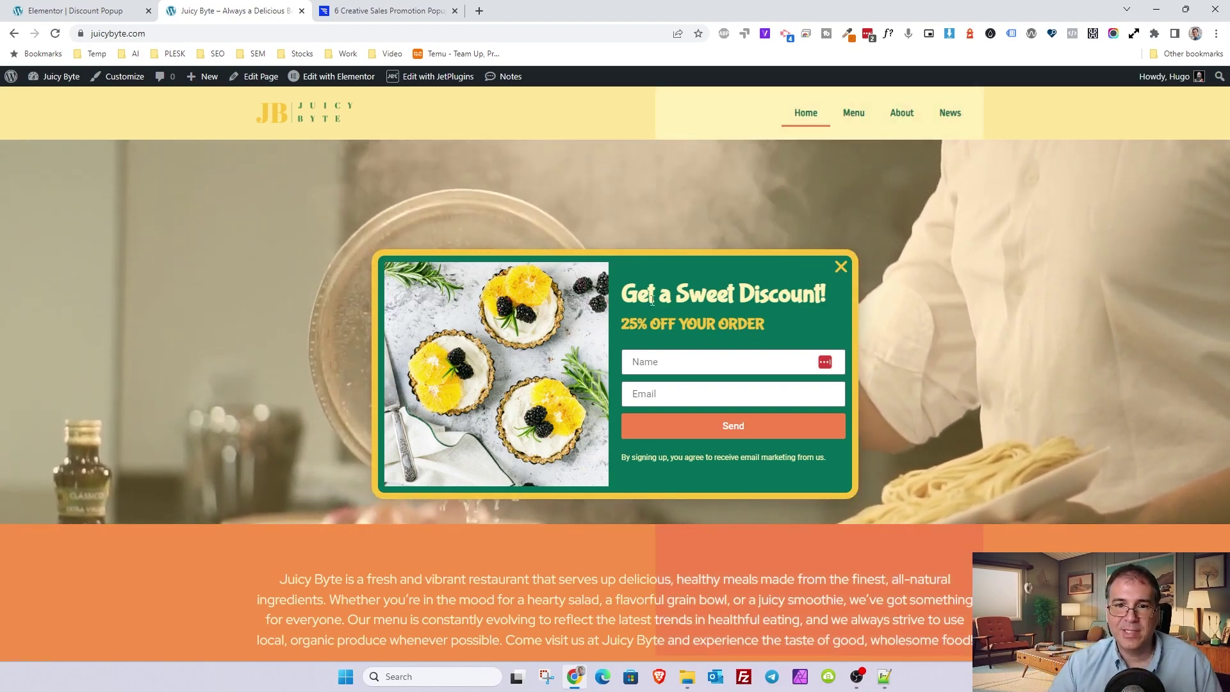
pyautogui.click(54, 35)
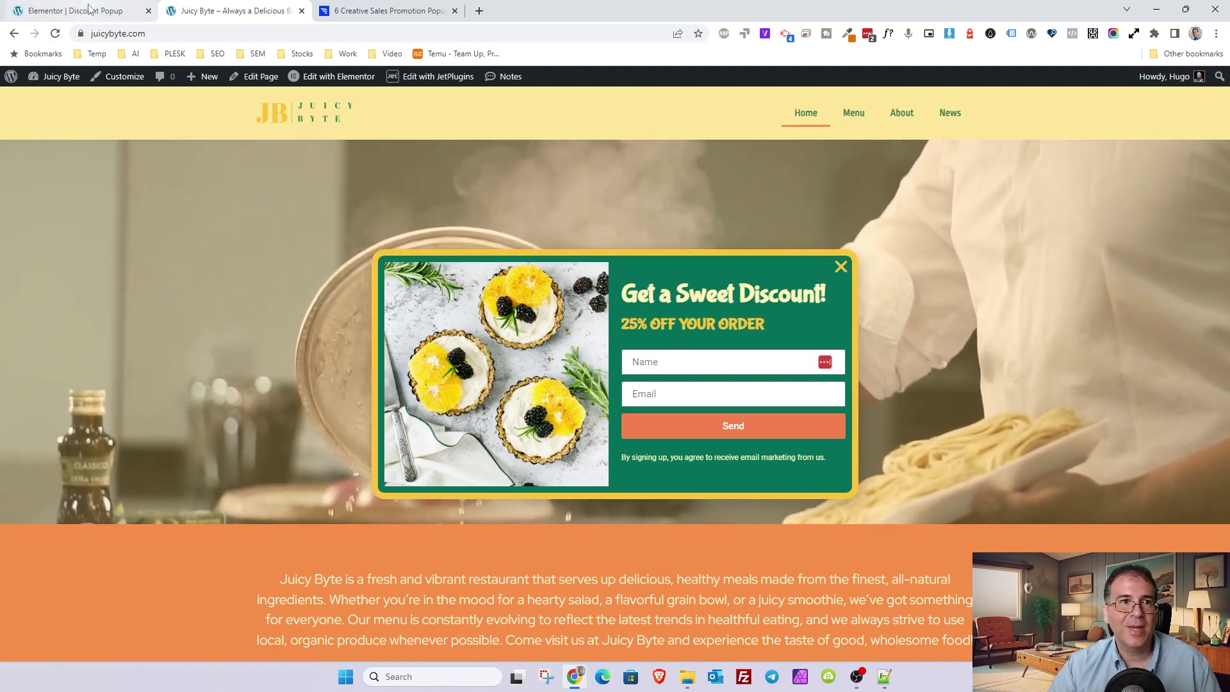
pyautogui.moveTo(89, 9)
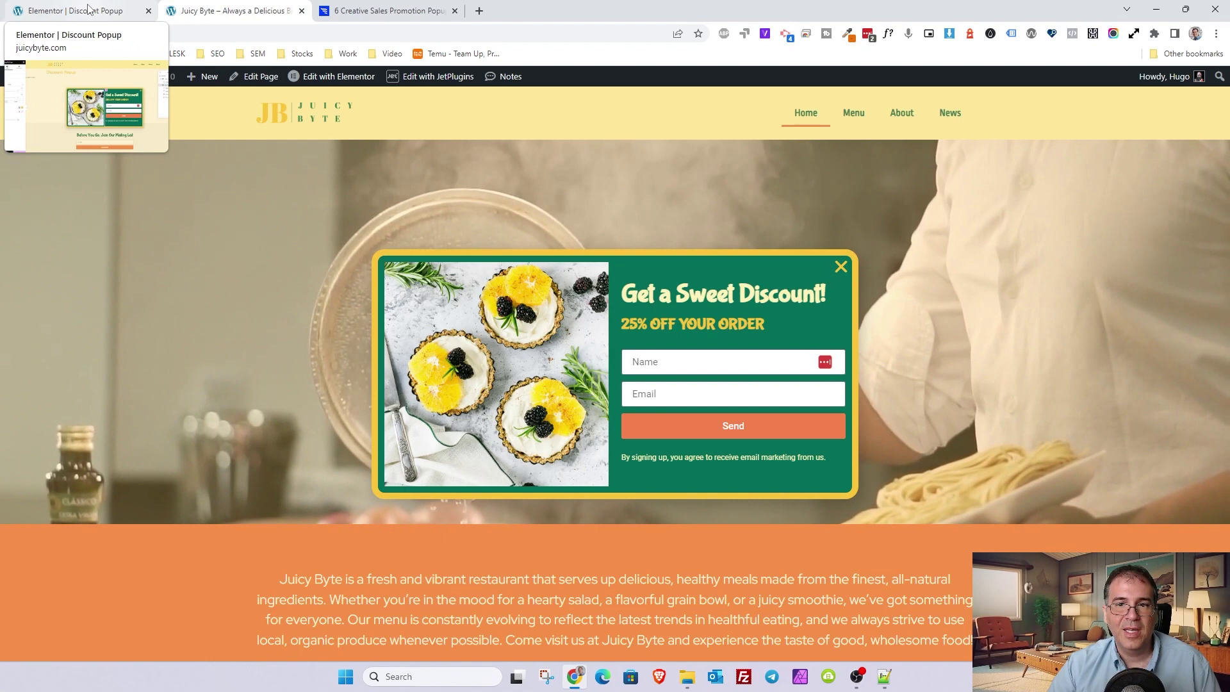
pyautogui.click(670, 393)
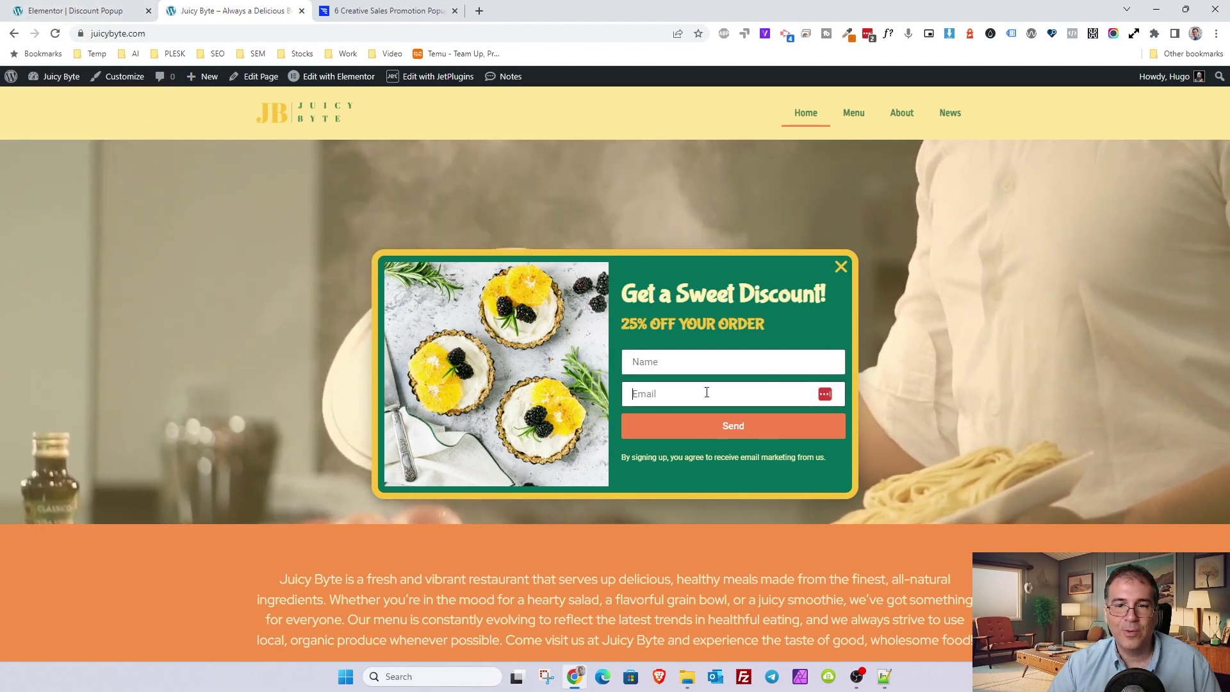
pyautogui.click(721, 361)
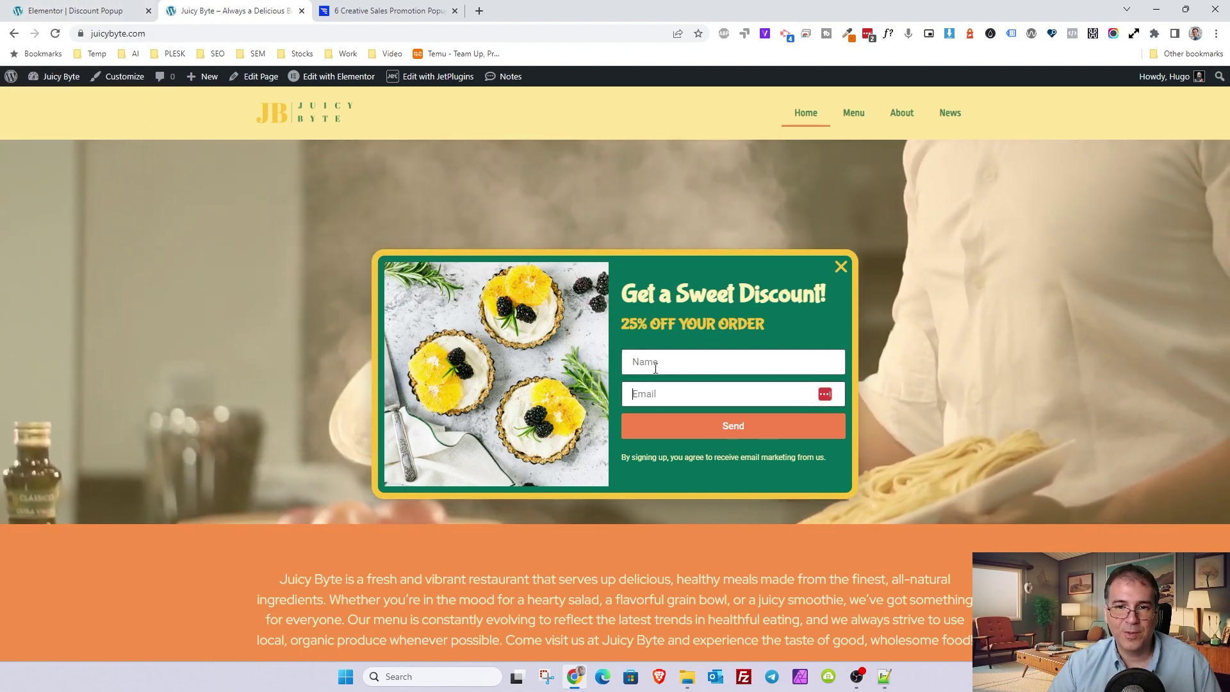
pyautogui.click(682, 397)
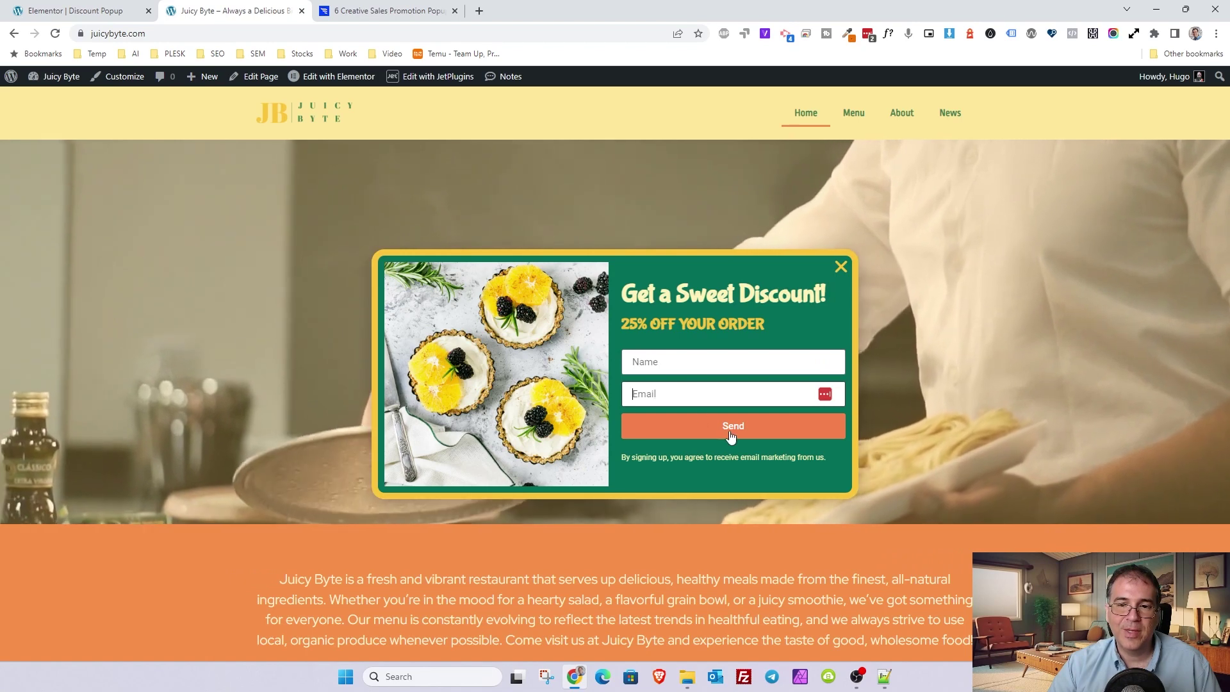
pyautogui.click(730, 437)
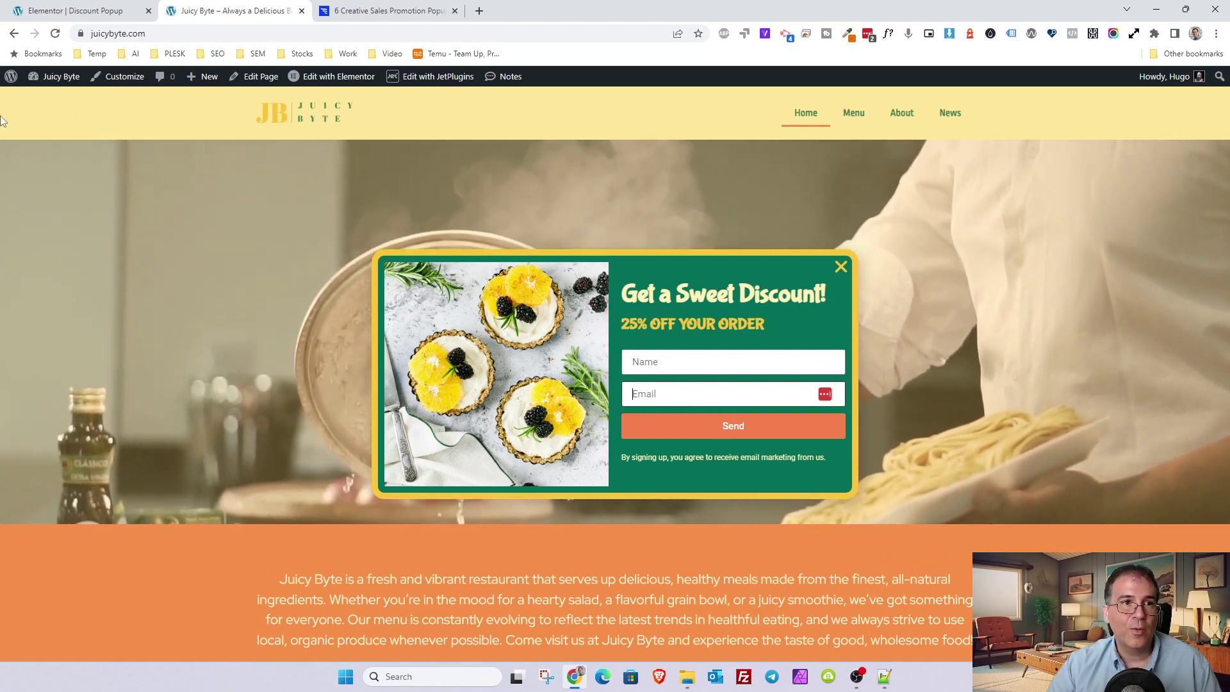
pyautogui.click(45, 13)
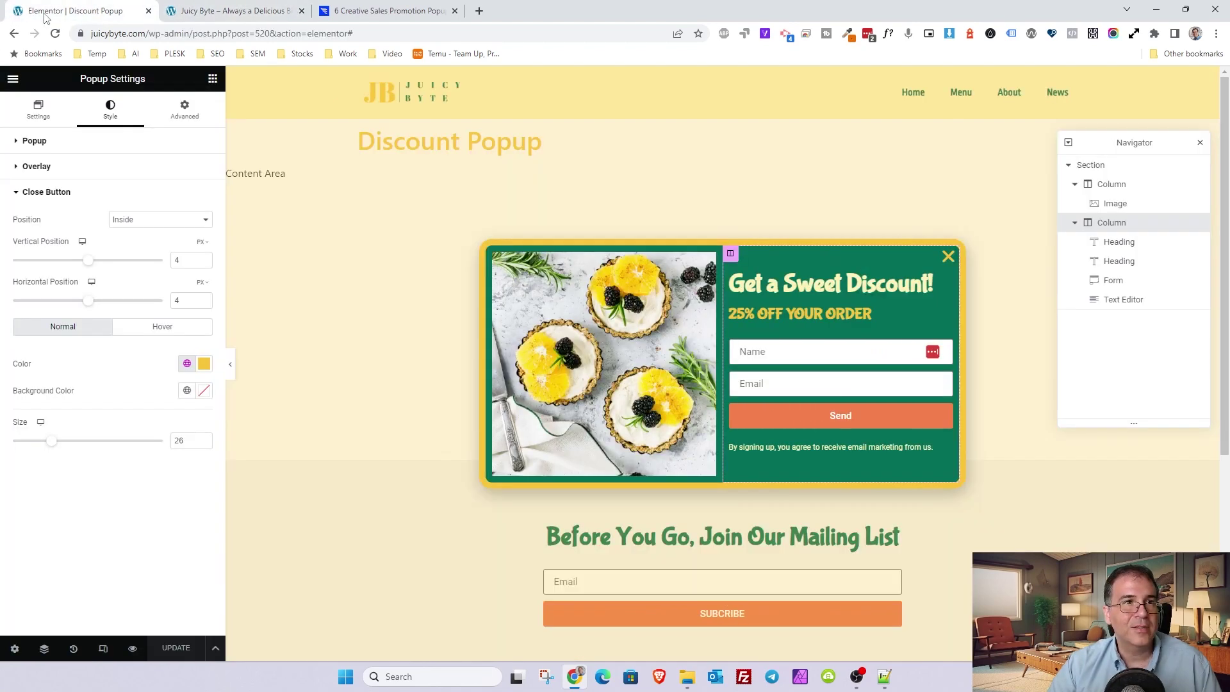
pyautogui.click(762, 351)
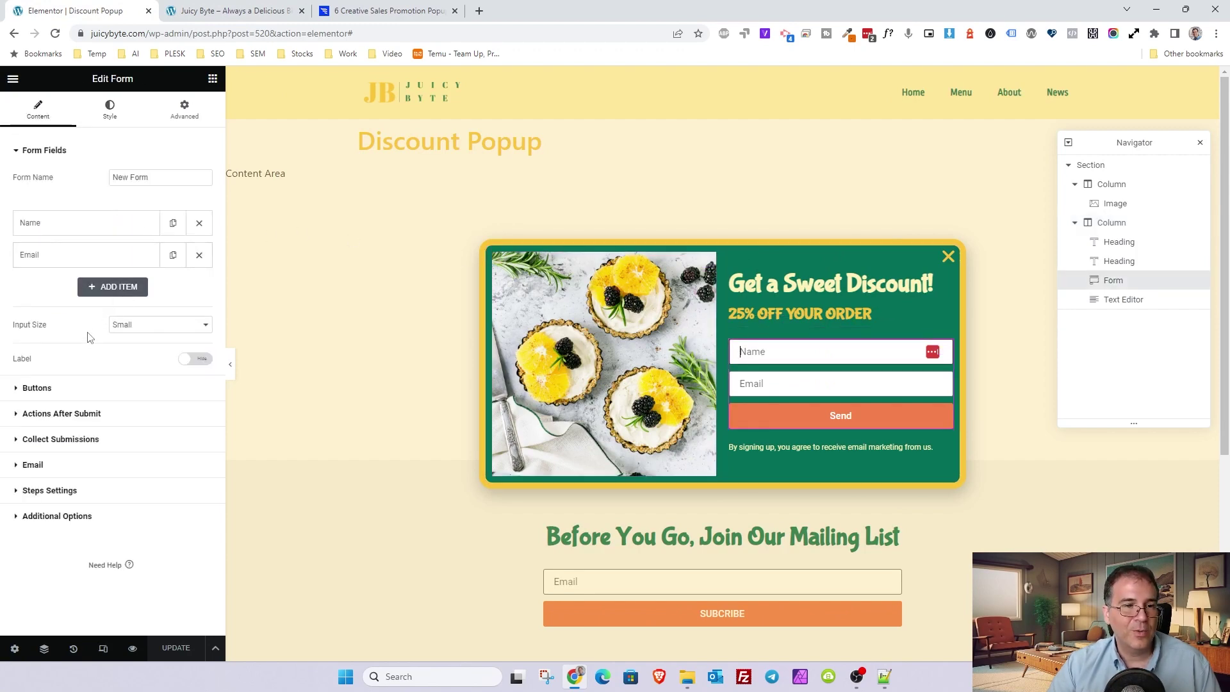
# - Add MailChimp to Actions After Submit, then remove it, keeping Collect Submissions and Email
pyautogui.click(57, 417)
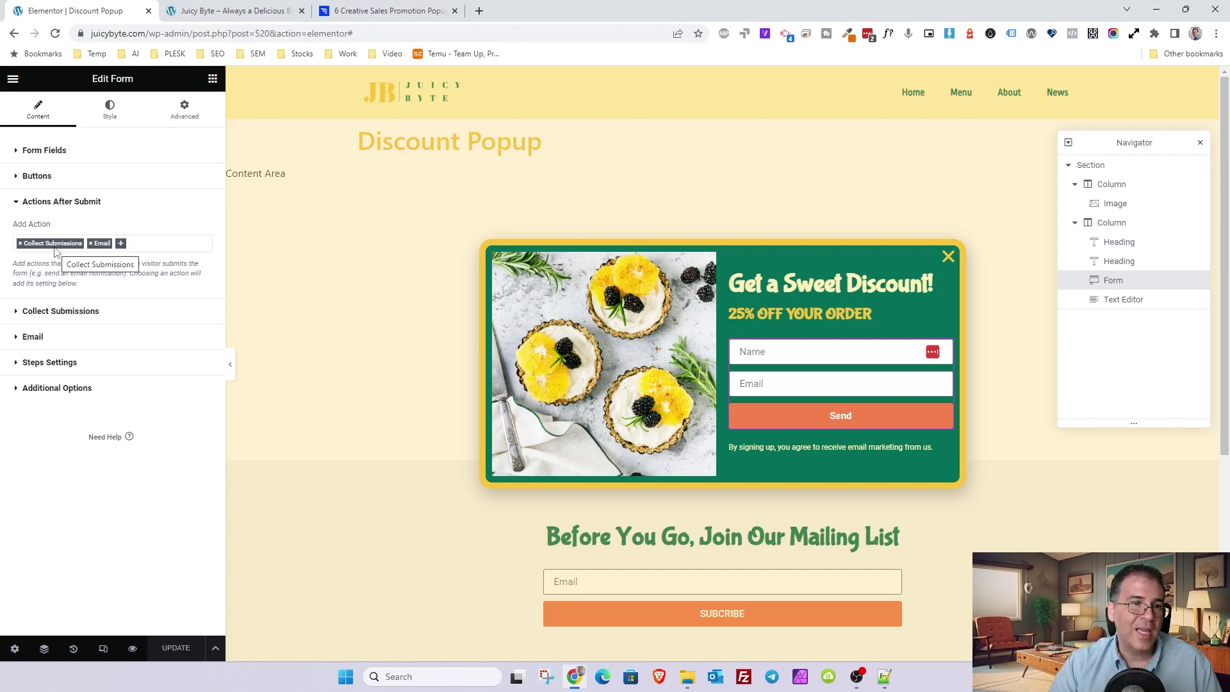
pyautogui.click(120, 244)
pyautogui.scroll(-1, 64, 333)
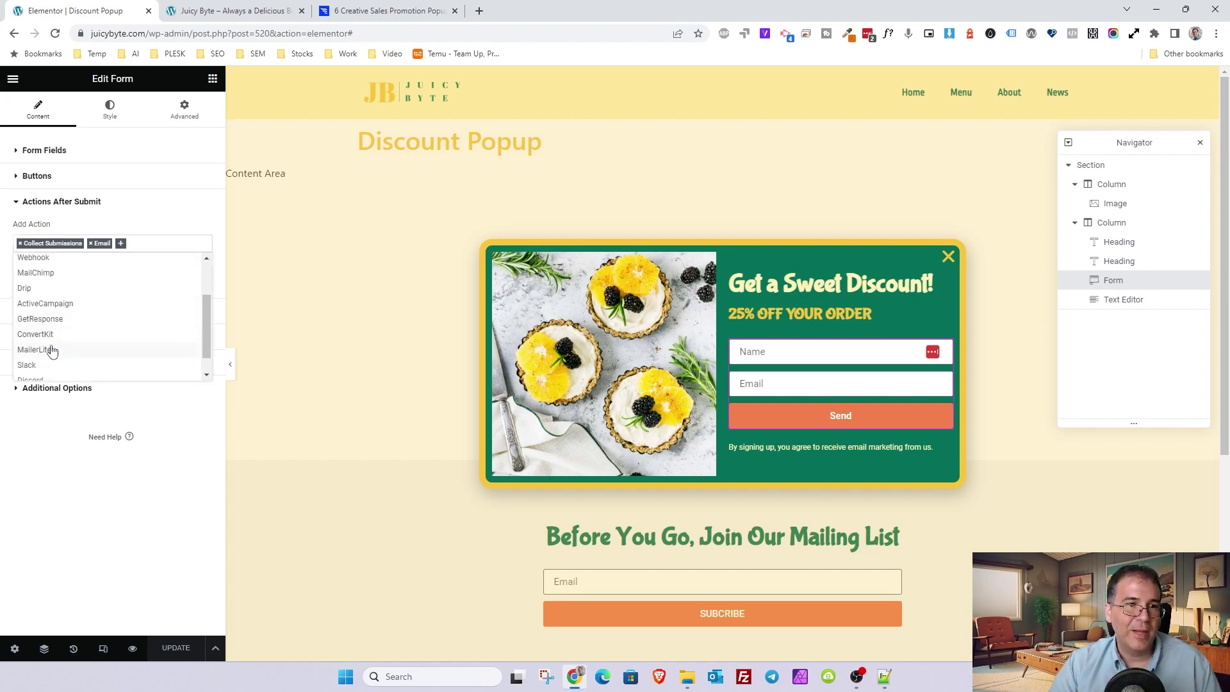
pyautogui.scroll(2, 64, 320)
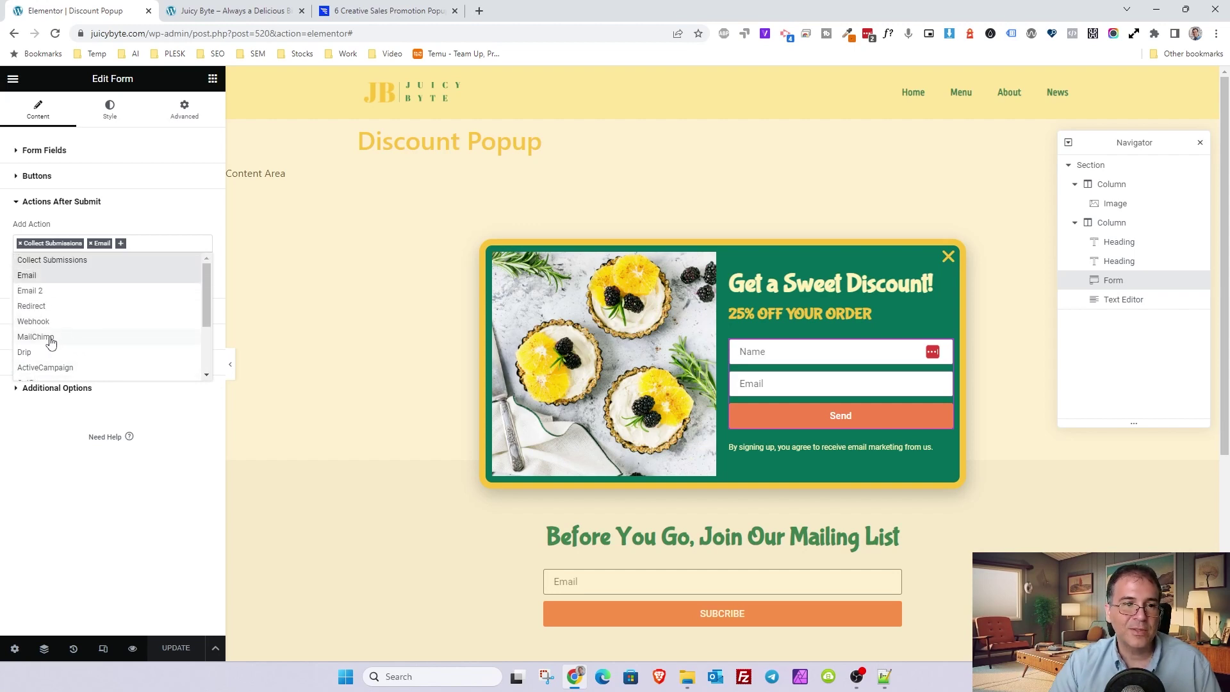
pyautogui.click(51, 339)
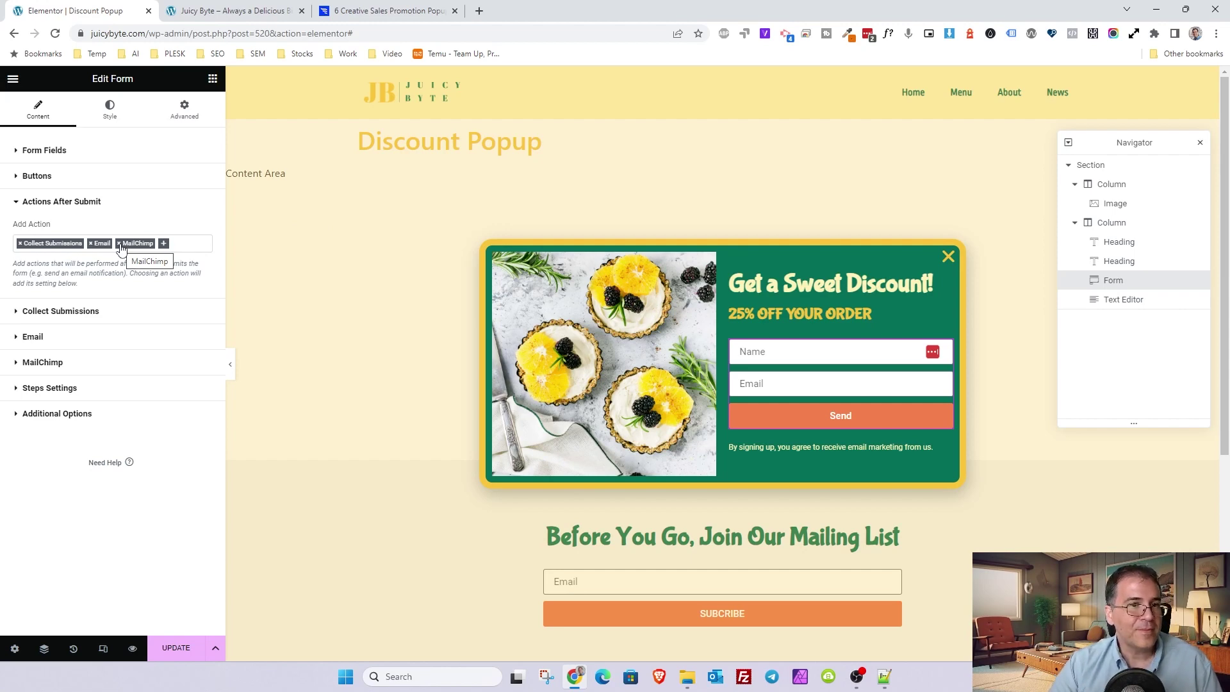
pyautogui.click(119, 244)
pyautogui.click(149, 234)
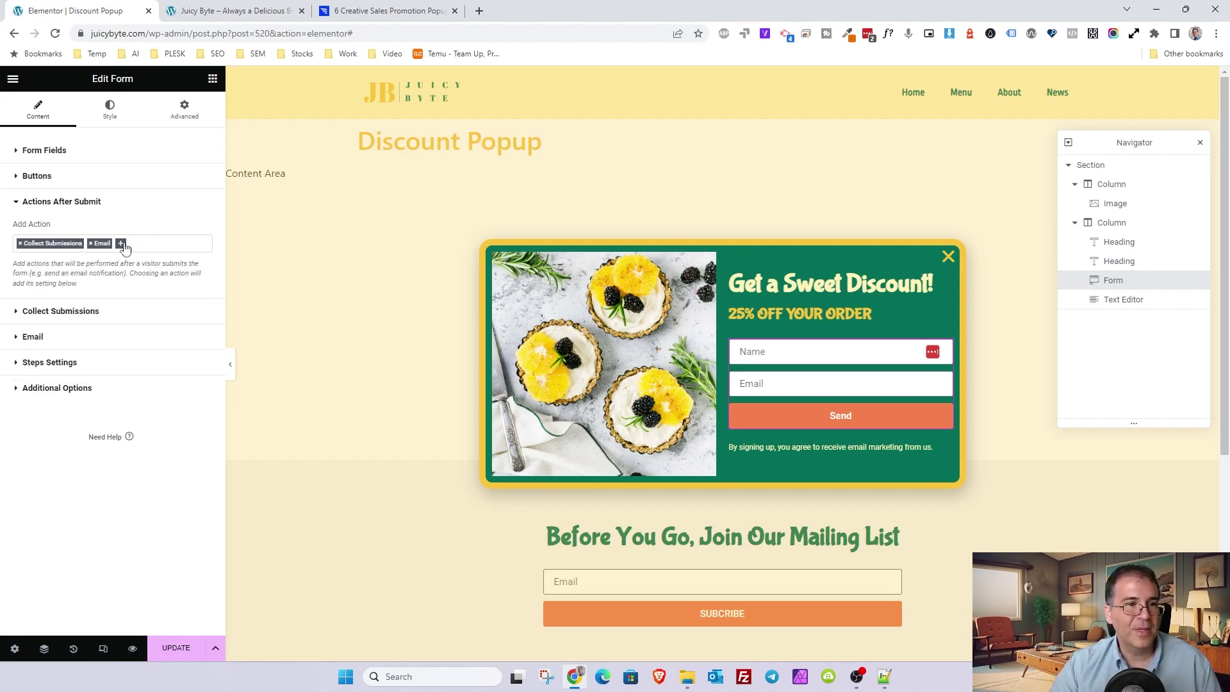
# - Change the Form Name in Form Fields to 'First Order Discount Form'
pyautogui.click(37, 202)
pyautogui.click(44, 152)
pyautogui.tripleClick(129, 177)
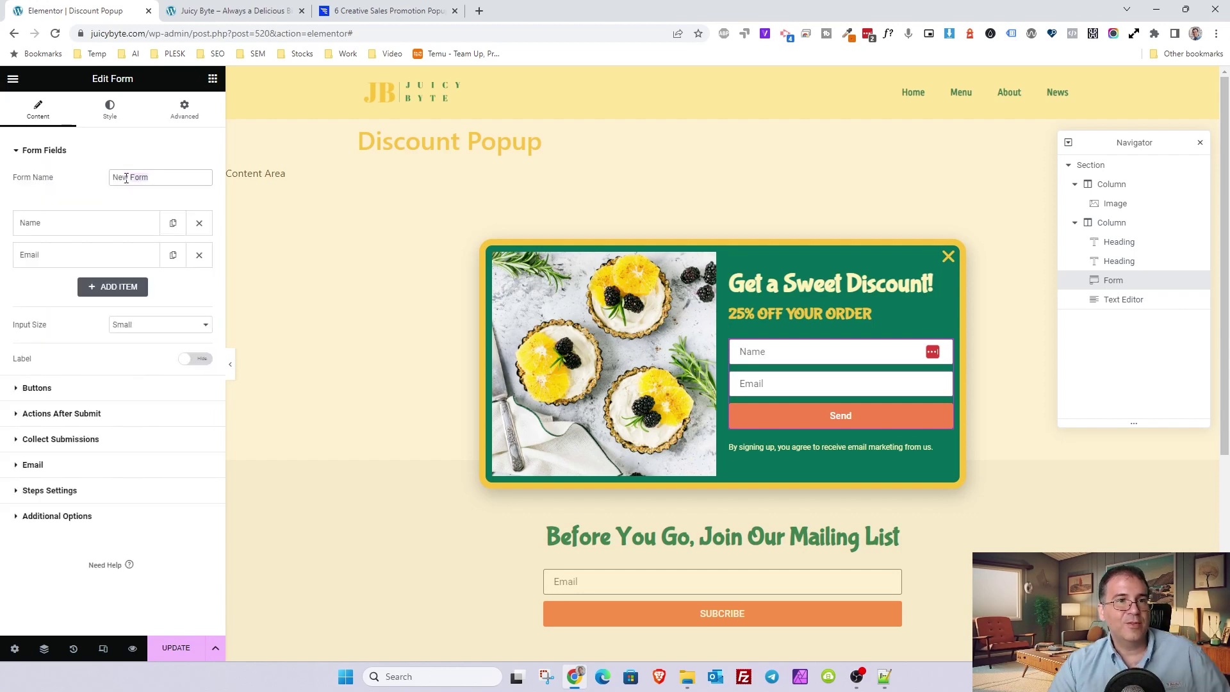
pyautogui.write('S')
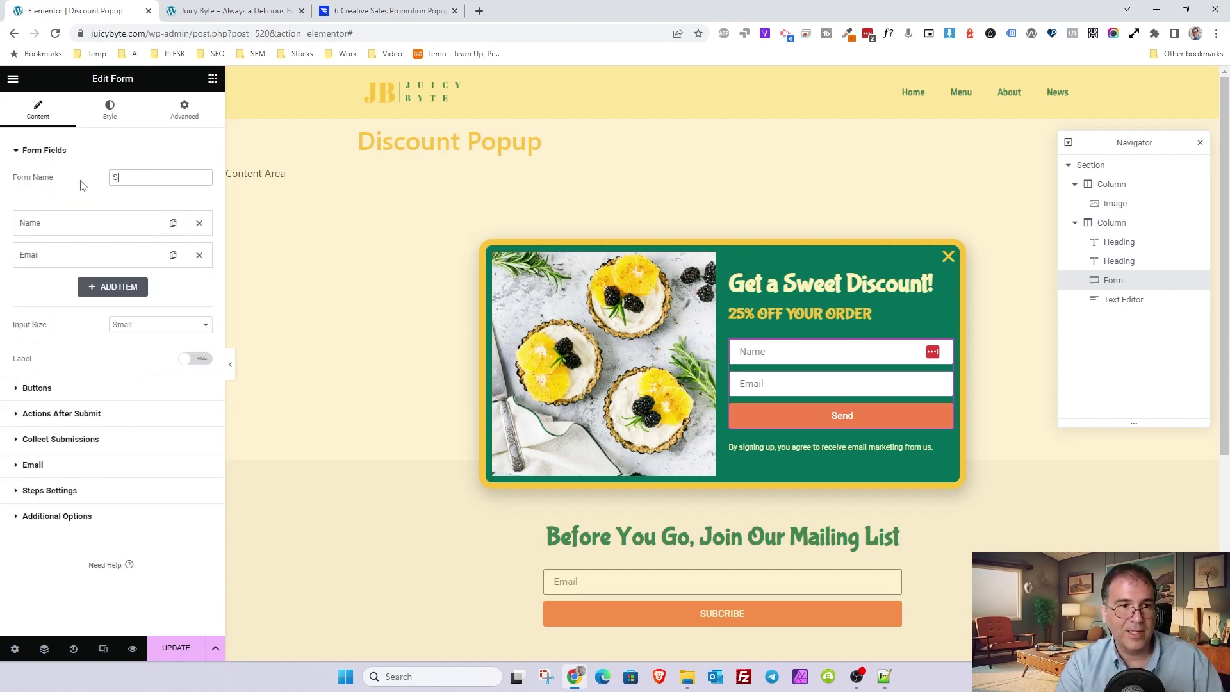
pyautogui.press('BackSpace')
pyautogui.write('Firs')
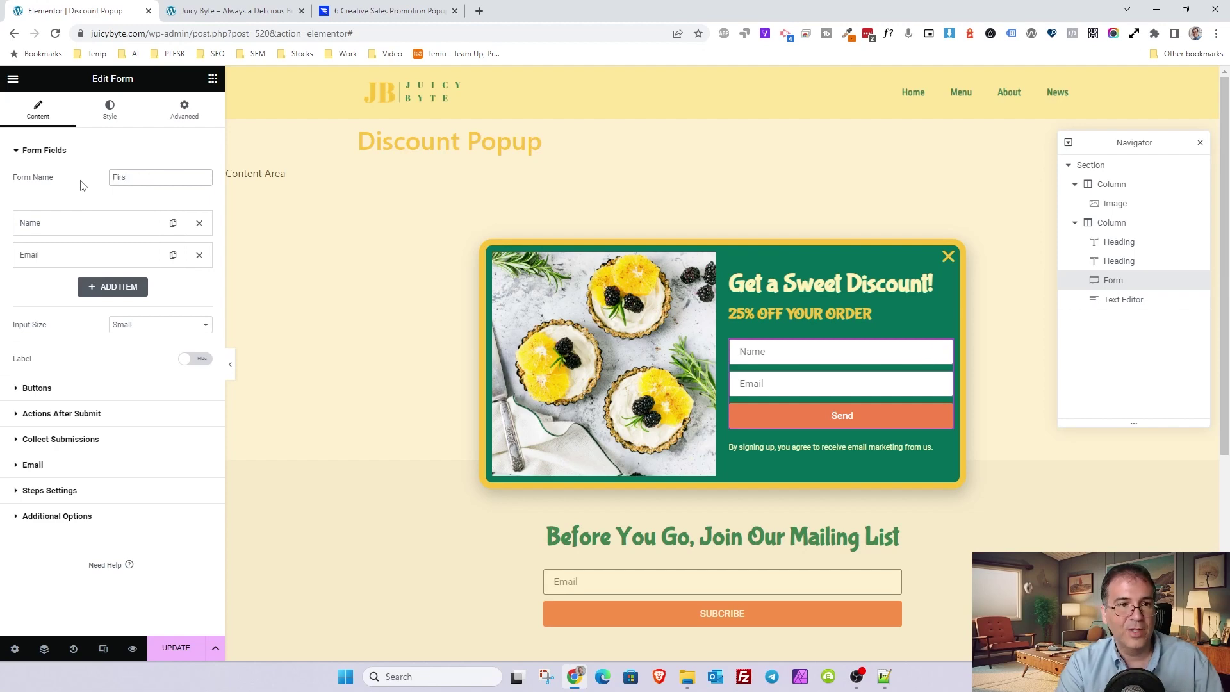
pyautogui.write('t Order Form')
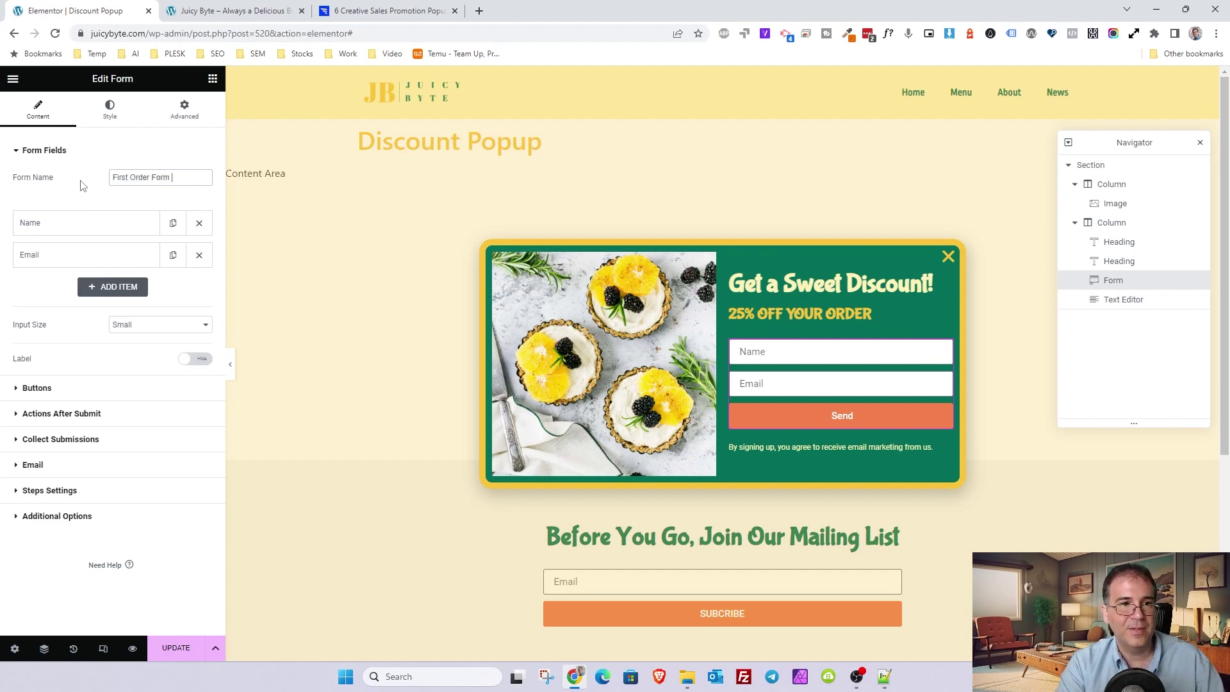
pyautogui.press('BackSpace')
pyautogui.press('BackSpace')
pyautogui.press('BackSpace')
pyautogui.press('BackSpace')
pyautogui.press('BackSpace')
pyautogui.press('BackSpace')
pyautogui.press('BackSpace')
pyautogui.press('BackSpace')
pyautogui.press('BackSpace')
pyautogui.press('BackSpace')
pyautogui.press('BackSpace')
pyautogui.press('BackSpace')
pyautogui.press('BackSpace')
pyautogui.press('BackSpace')
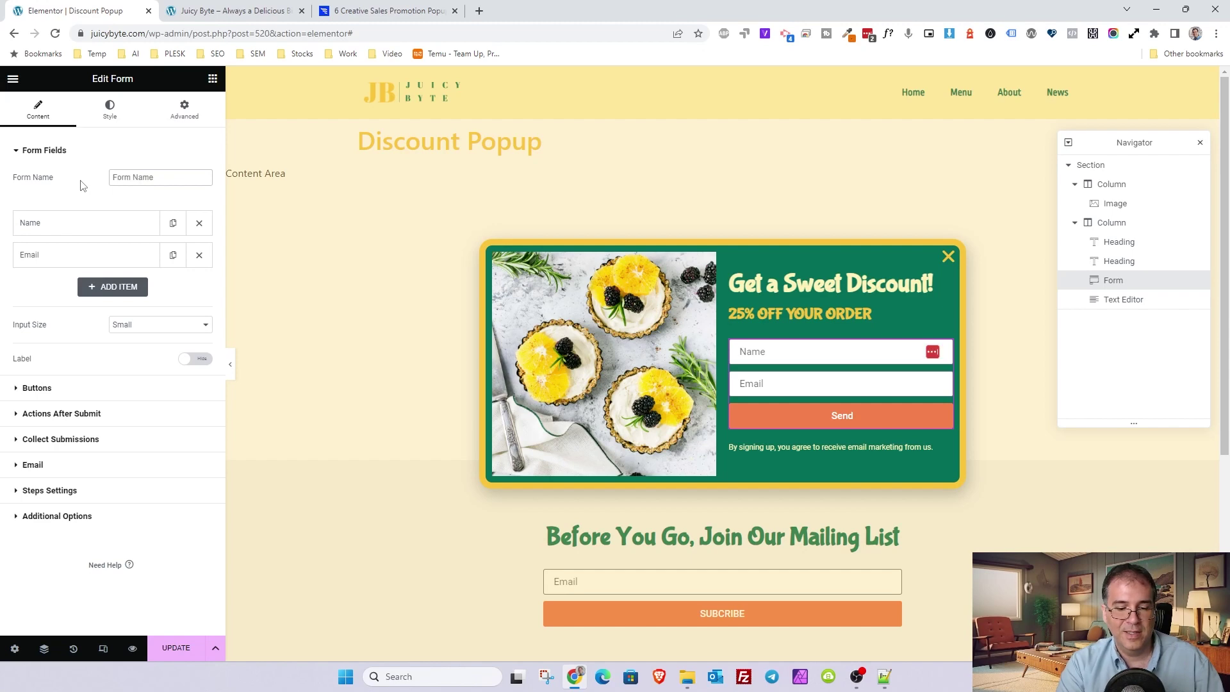
pyautogui.write('D')
pyautogui.press('BackSpace')
pyautogui.write('First ')
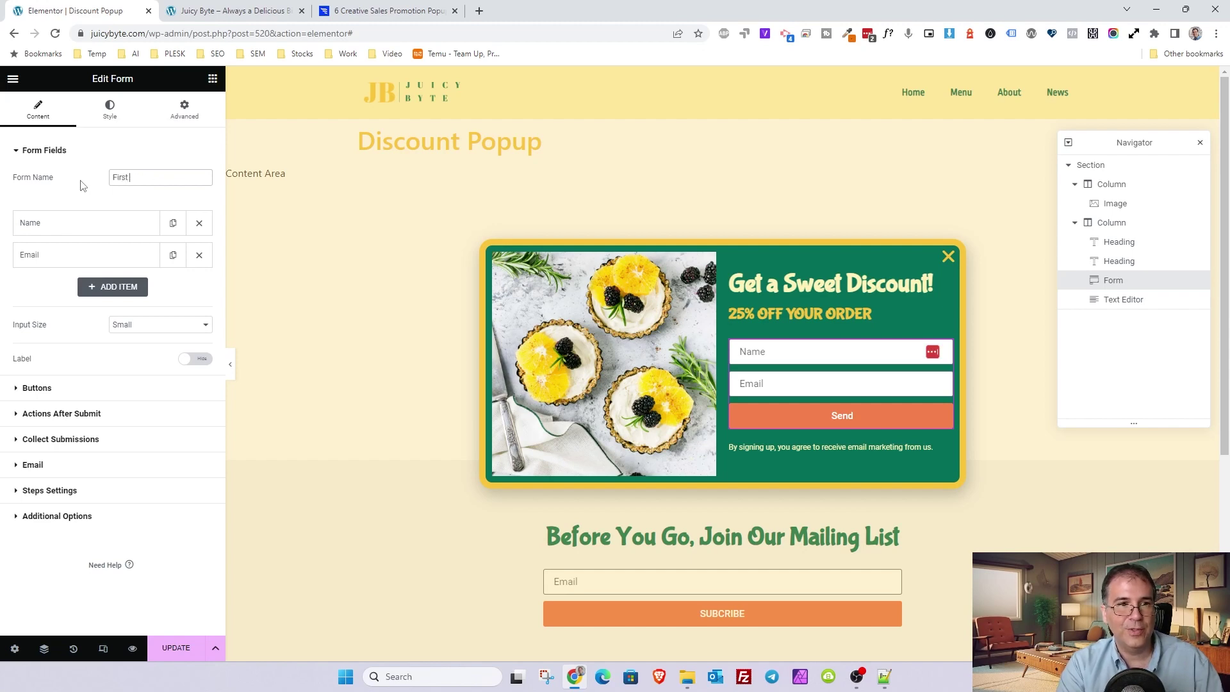
pyautogui.write('Order Disscou')
pyautogui.press('BackSpace')
pyautogui.press('BackSpace')
pyautogui.press('BackSpace')
pyautogui.press('BackSpace')
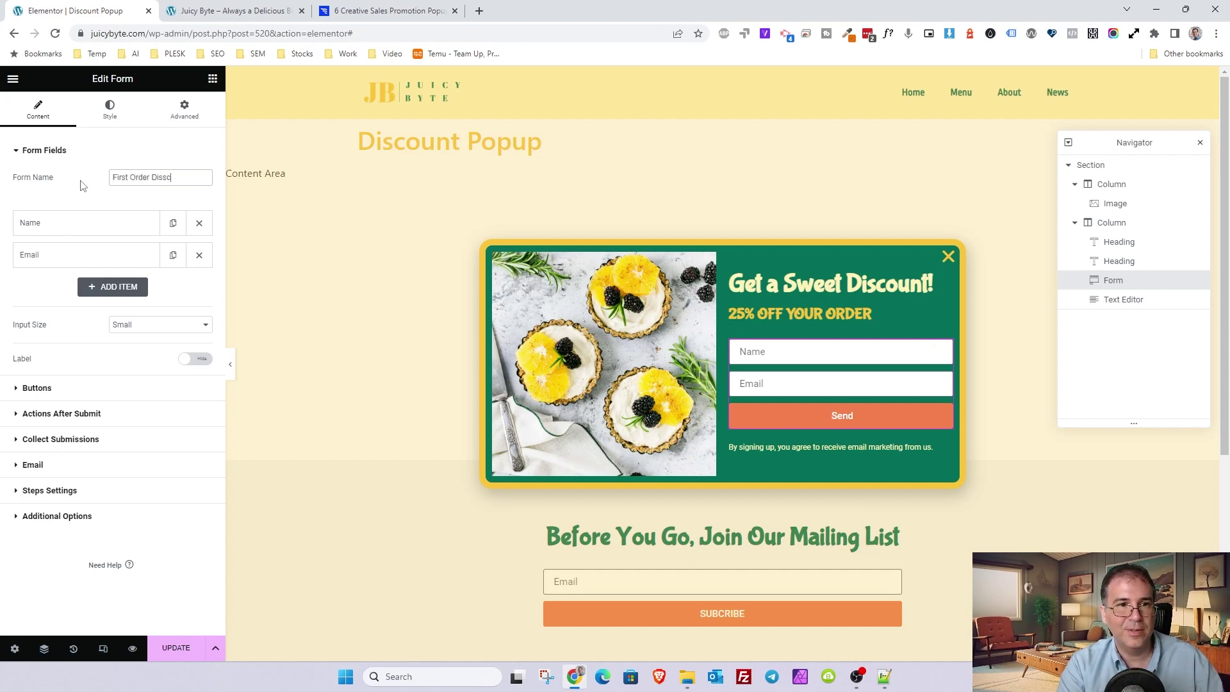
pyautogui.write('count Form')
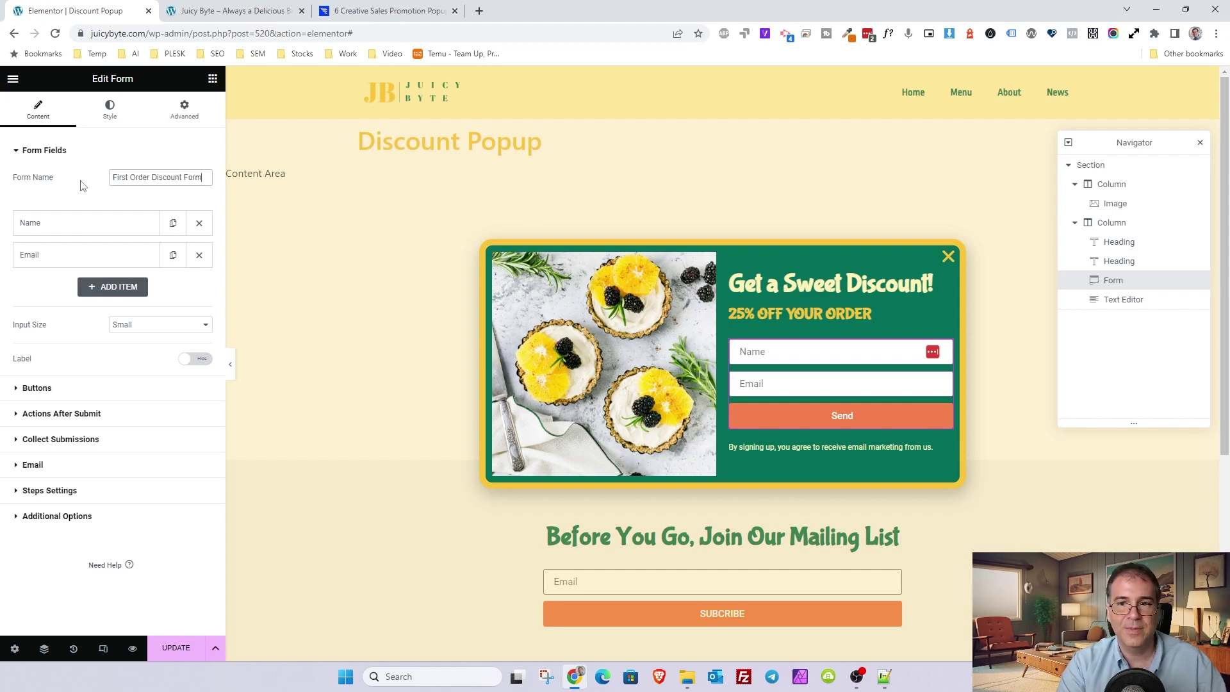
pyautogui.moveTo(114, 178); pyautogui.dragTo(188, 180)
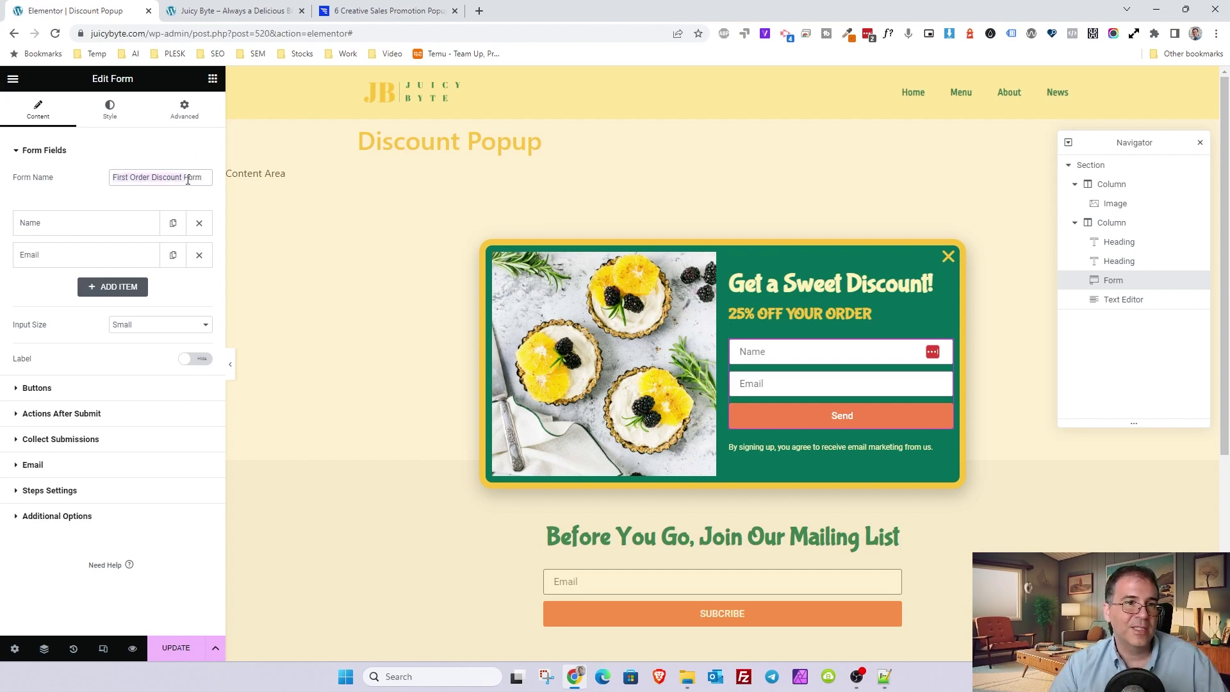
pyautogui.click(52, 224)
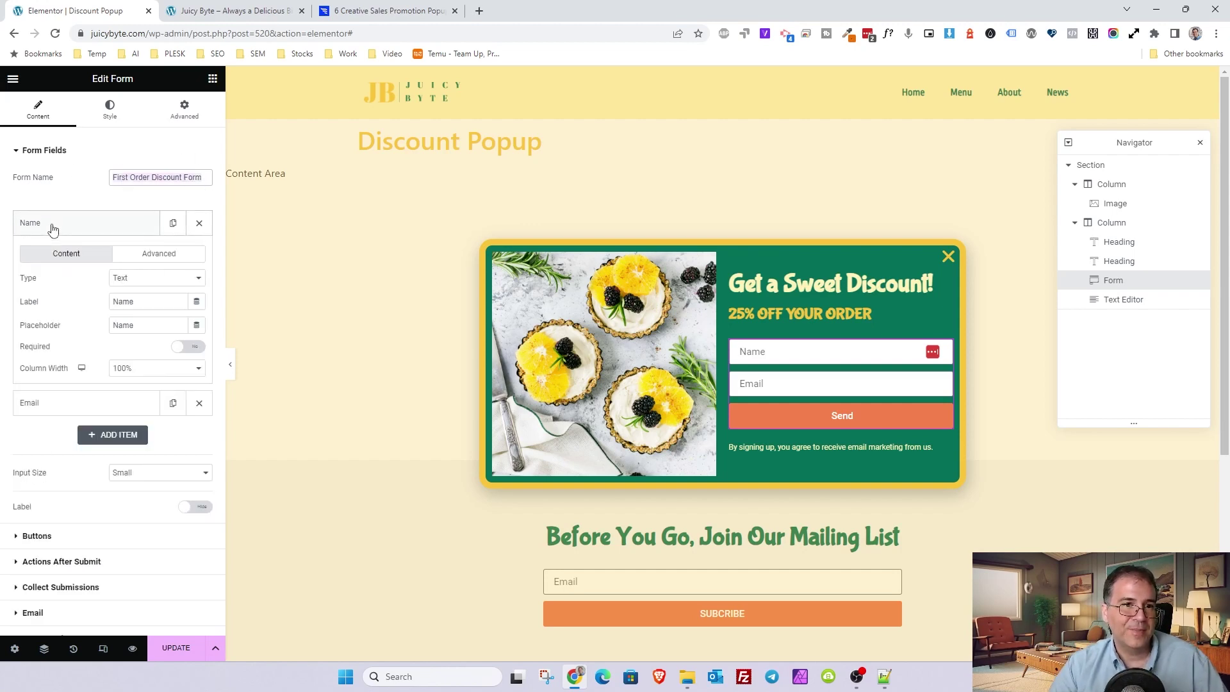
pyautogui.click(51, 224)
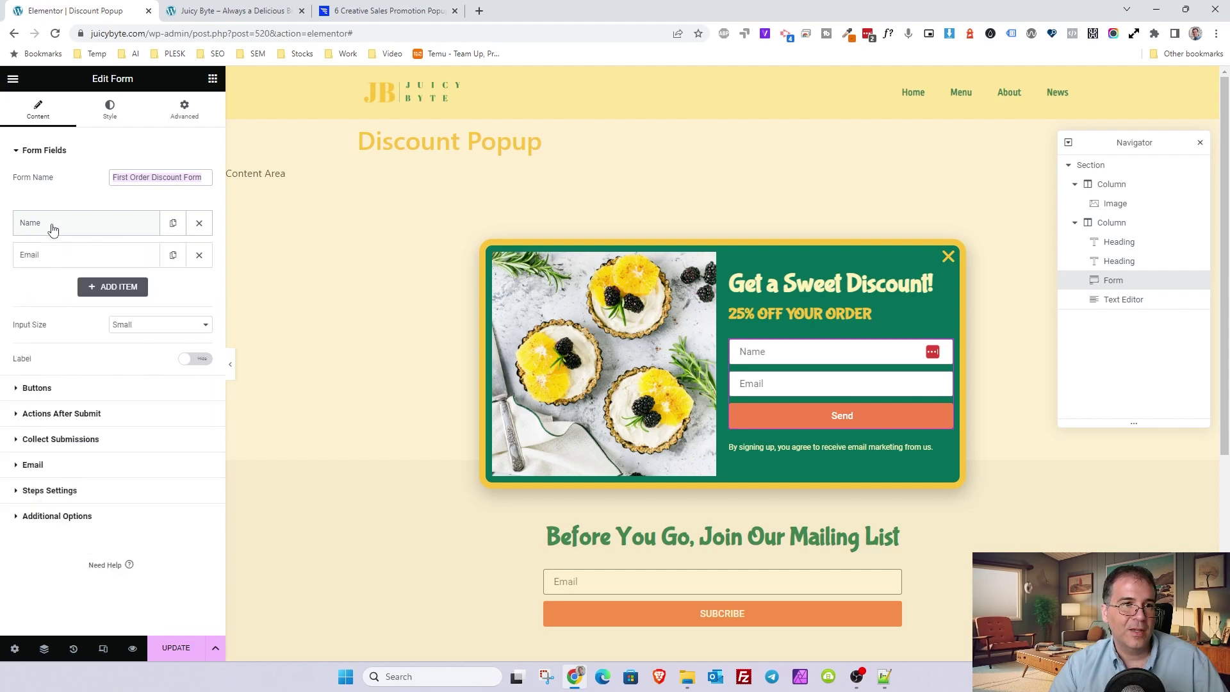
# - Overwrite the recipient address in the form's Email To field
pyautogui.click(35, 466)
pyautogui.tripleClick(104, 293)
pyautogui.write('d')
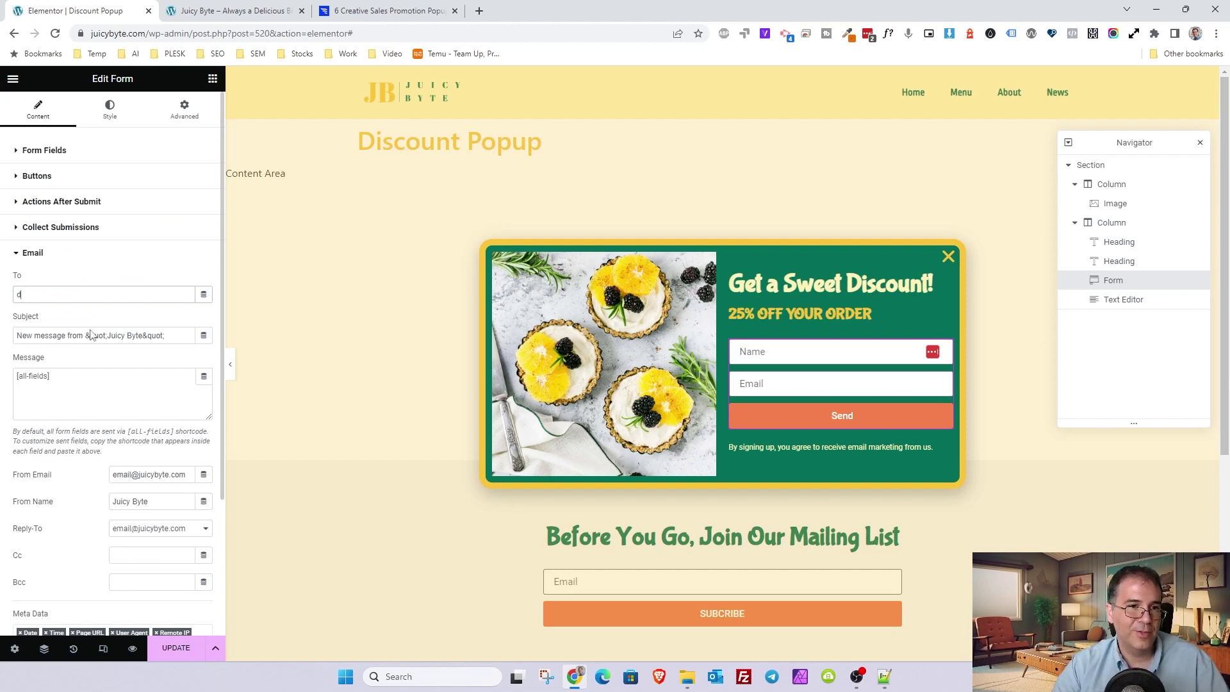
# - Set the email subject to 'You are in! Here is your sweet discount.'
pyautogui.click(164, 337)
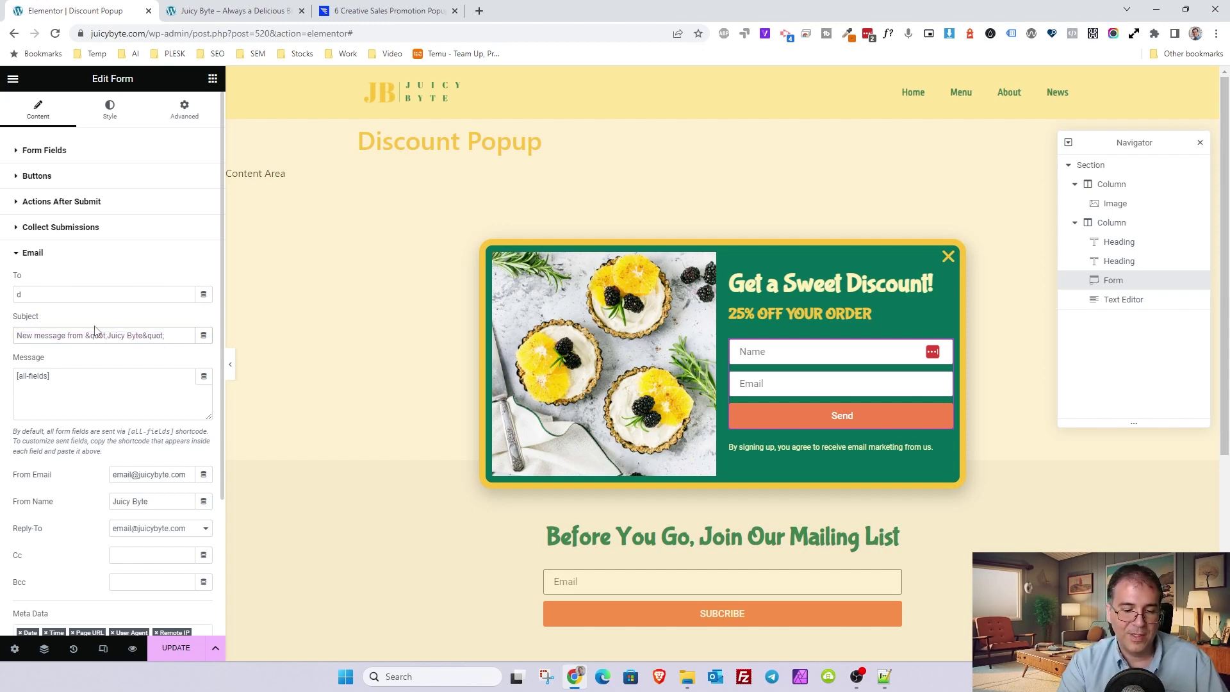
pyautogui.hotkey('ctrl', 'a')
pyautogui.write('J')
pyautogui.press('BackSpace')
pyautogui.write('Y')
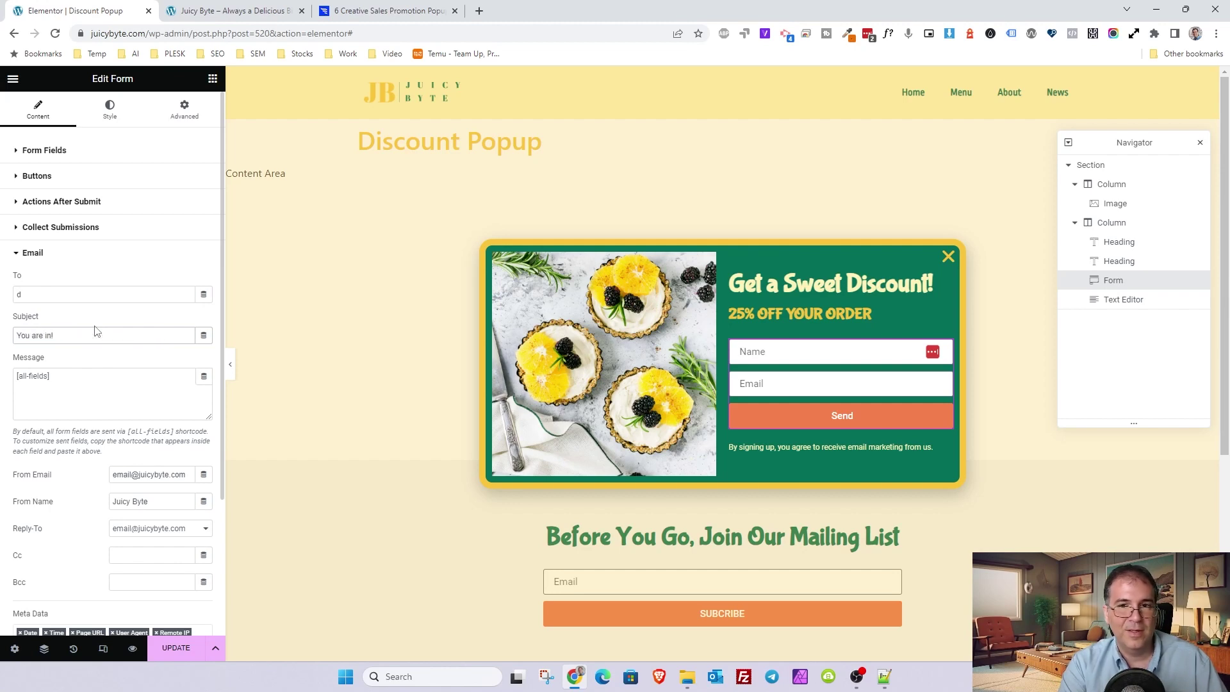
pyautogui.write('ou are in! Here is your sweet discount.')
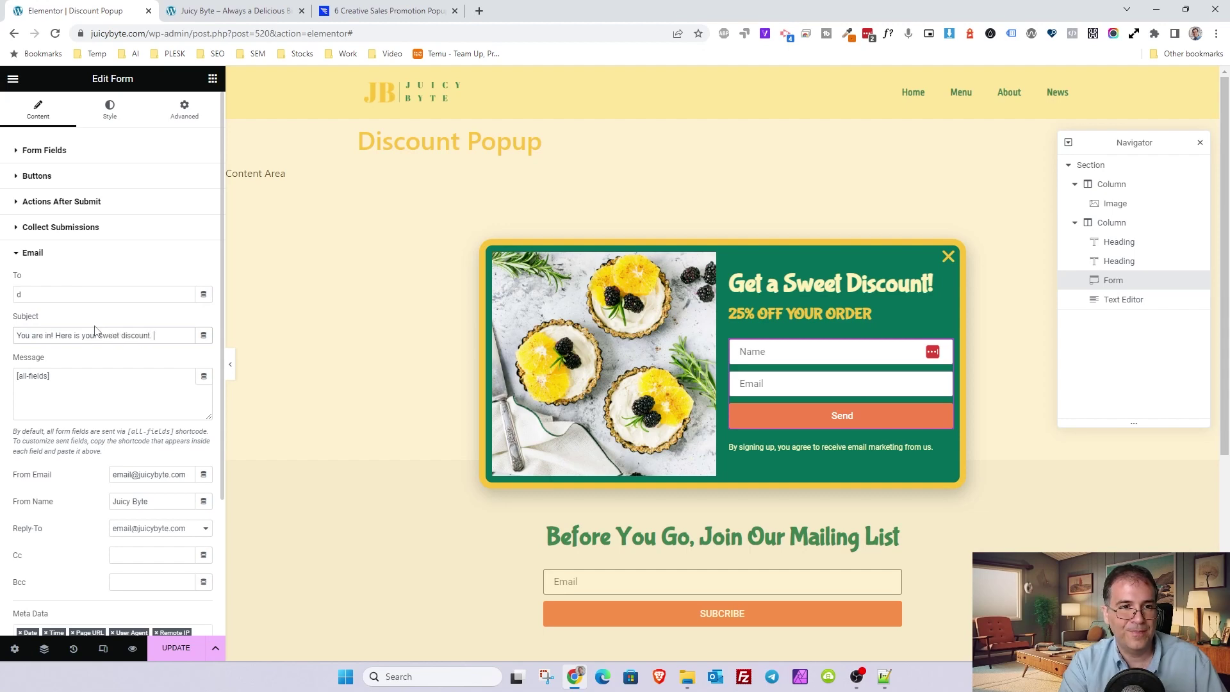
pyautogui.write(' Use it b')
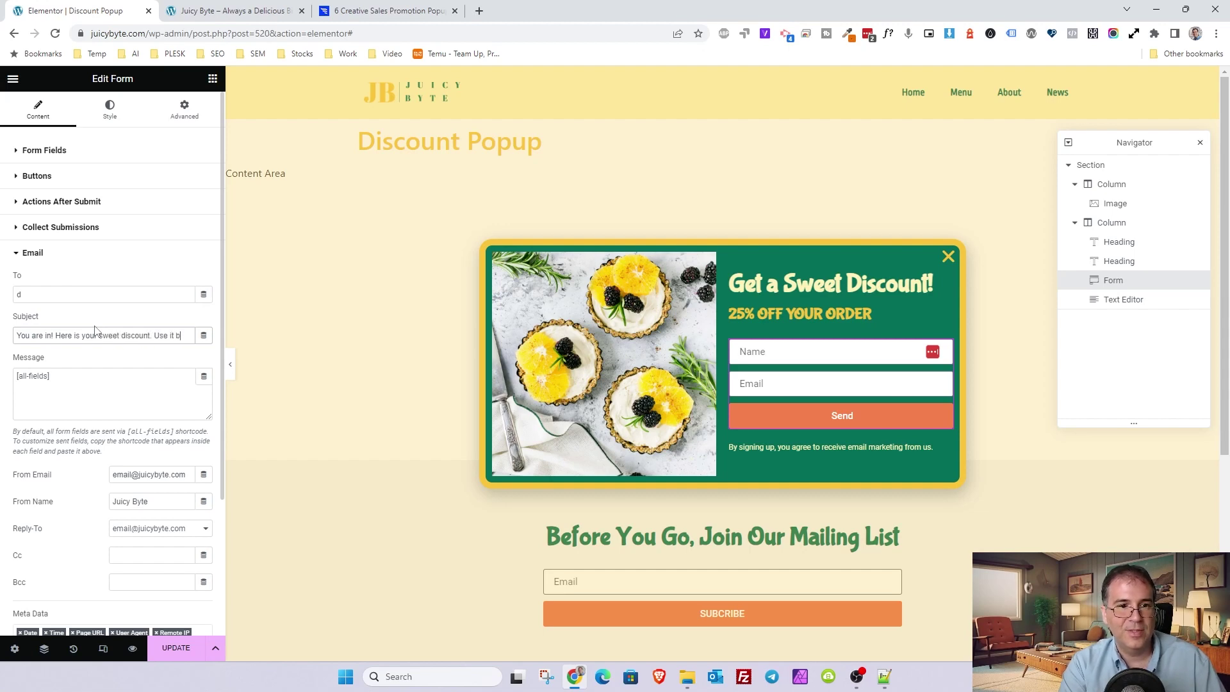
pyautogui.write('efore you loose it')
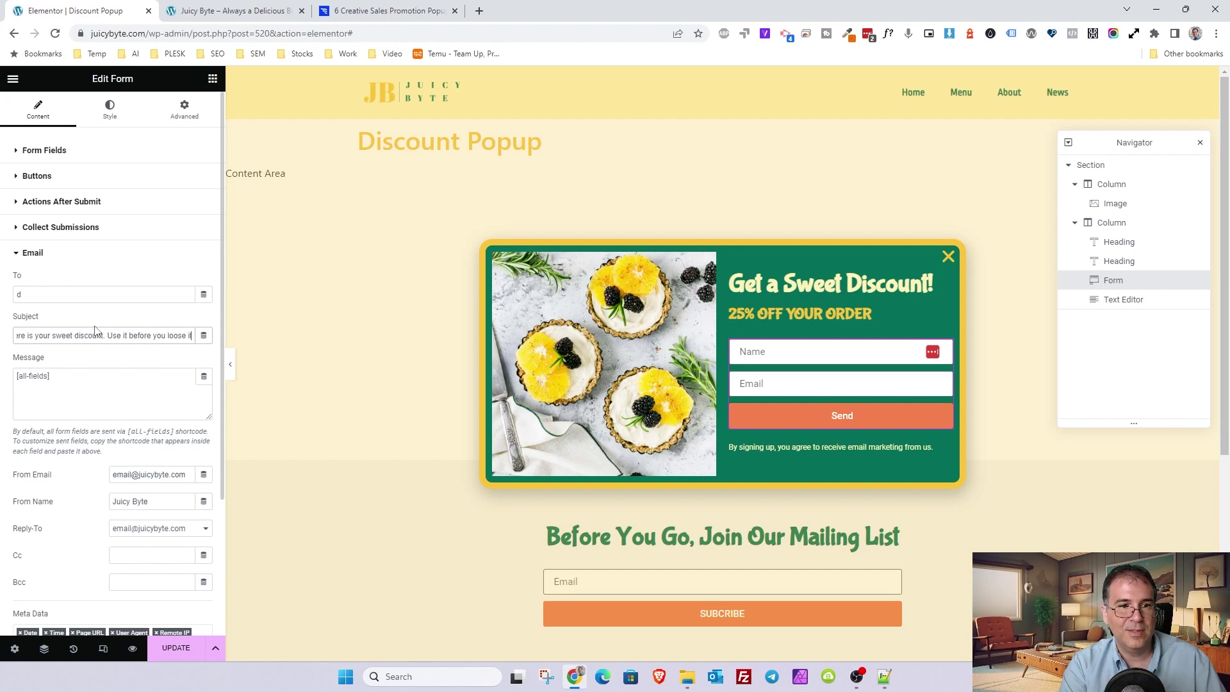
pyautogui.write('.')
pyautogui.keyDown('shift'); pyautogui.click(104, 334); pyautogui.keyUp('shift')
pyautogui.hotkey('ctrl', 'c')
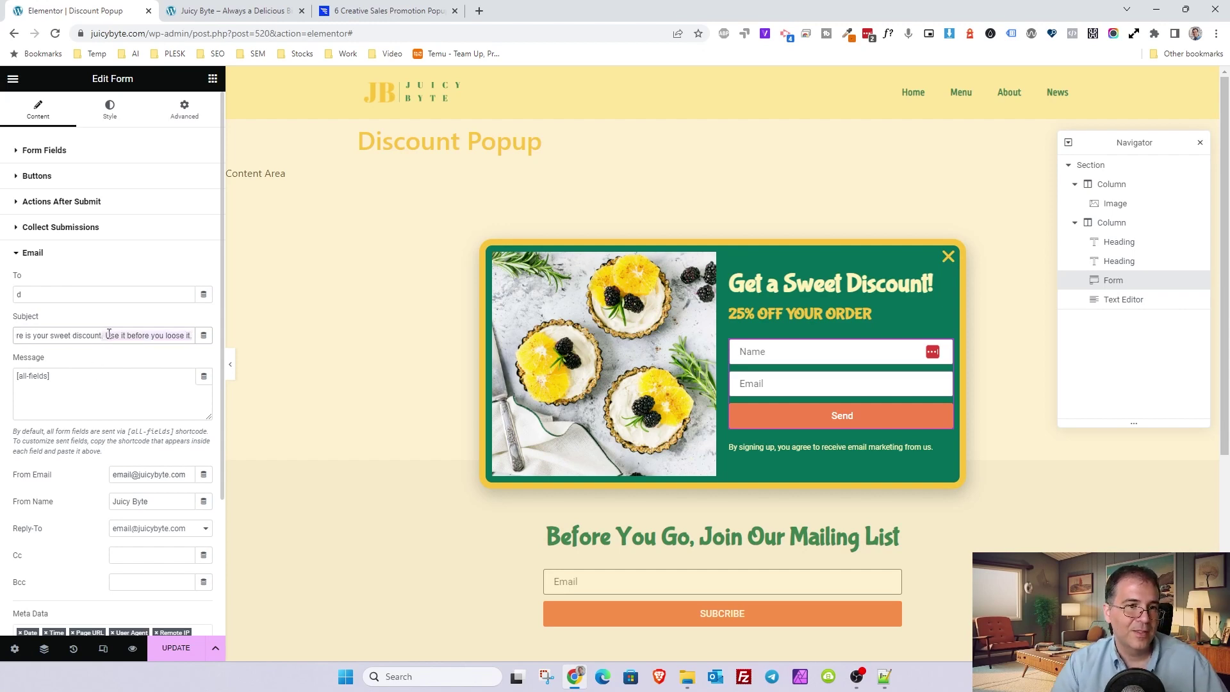
pyautogui.press('BackSpace')
# - Replace [all-fields] with the greeting, code and site lines, and make the From Email no-reply
pyautogui.click(59, 385)
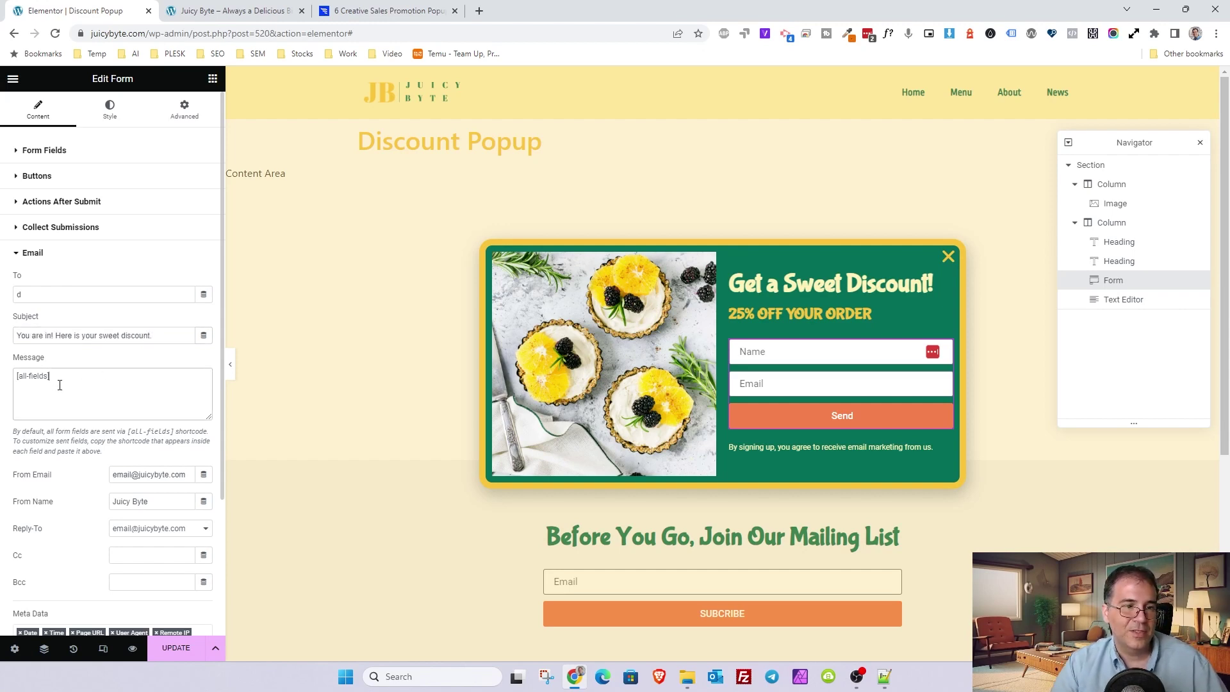
pyautogui.keyDown('shift'); pyautogui.click(11, 375); pyautogui.keyUp('shift')
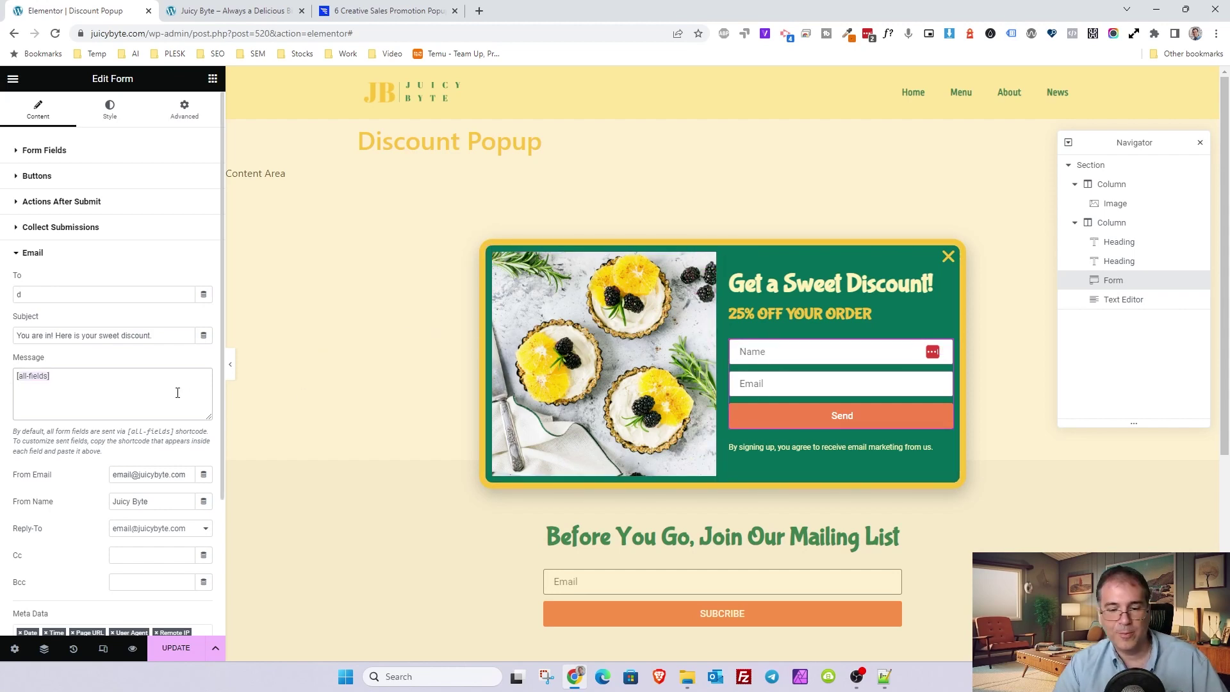
pyautogui.press('Left')
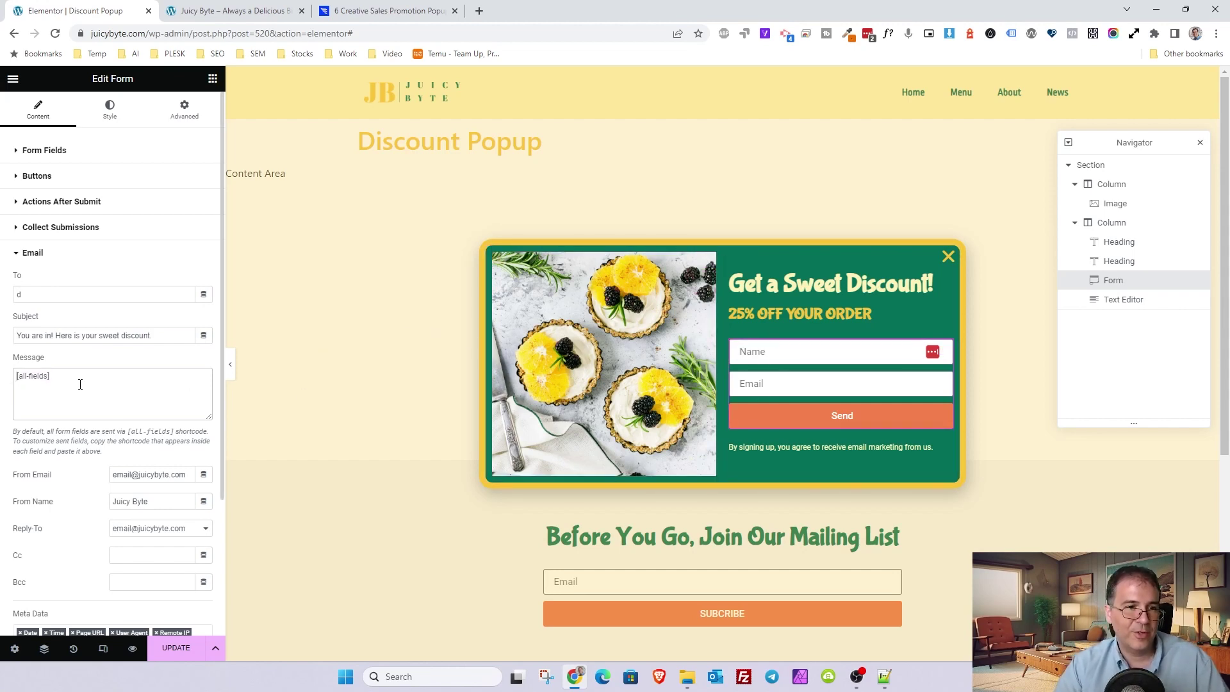
pyautogui.hotkey('ctrl', 'v')
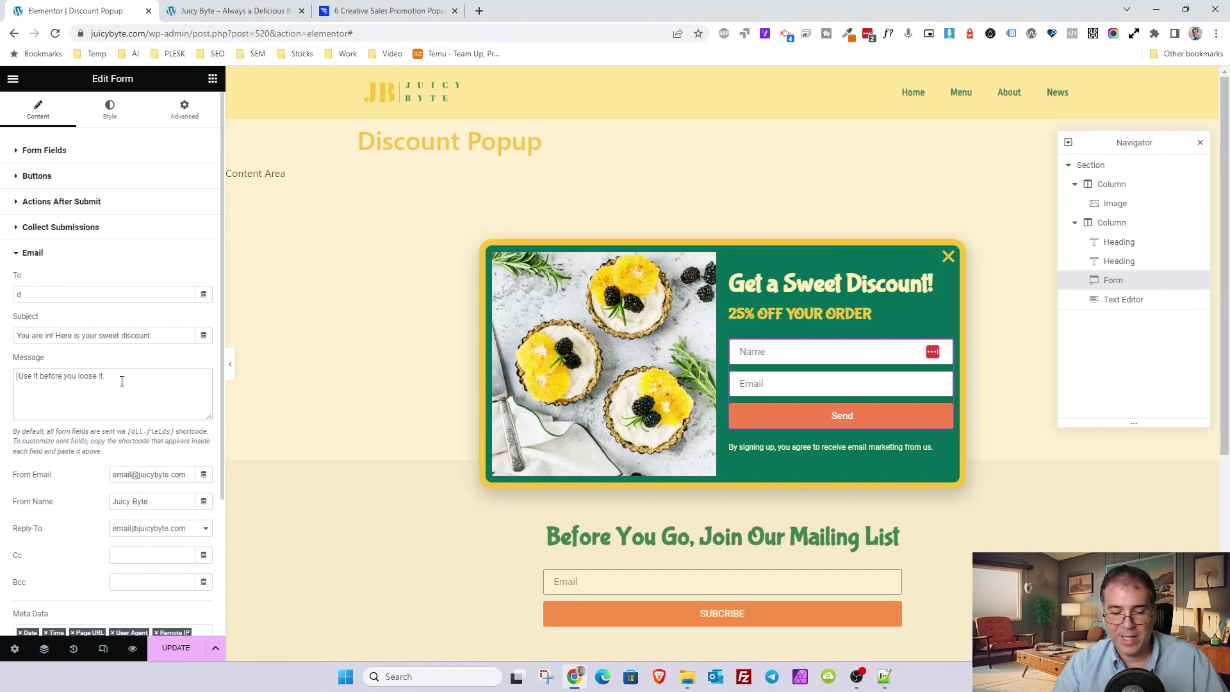
pyautogui.press('Return')
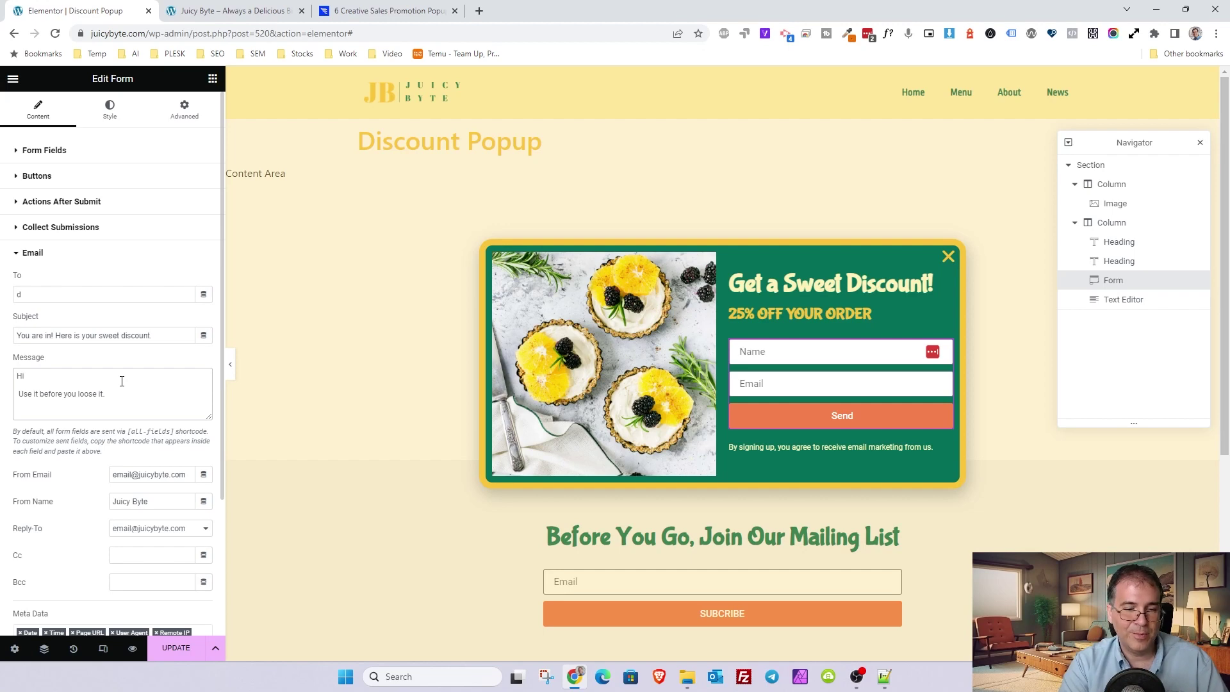
pyautogui.click(18, 394)
pyautogui.press('BackSpace')
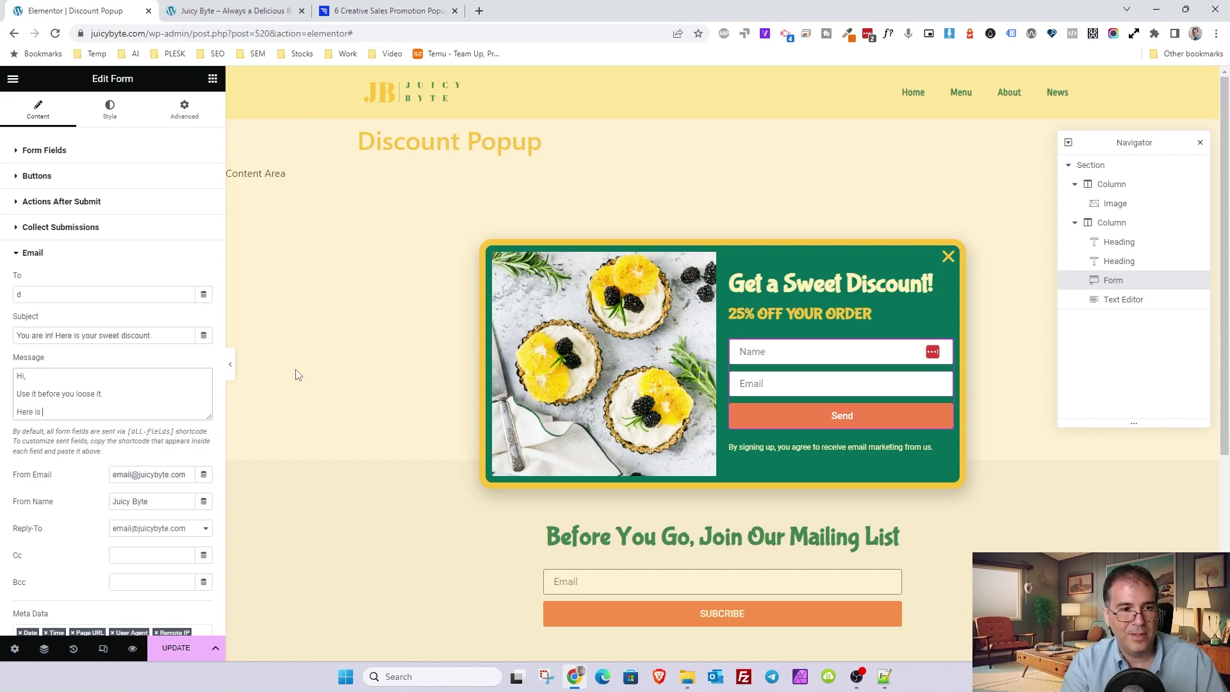
pyautogui.write(':')
pyautogui.press('Return')
pyautogui.press('Return')
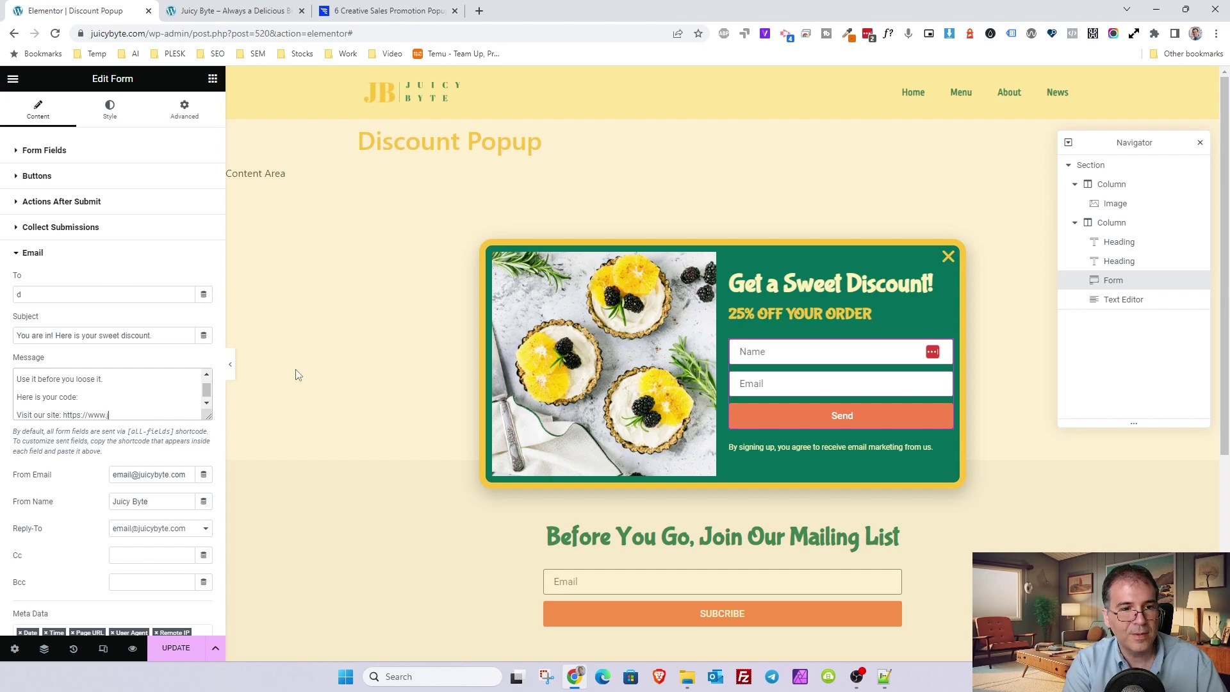
pyautogui.write('.com')
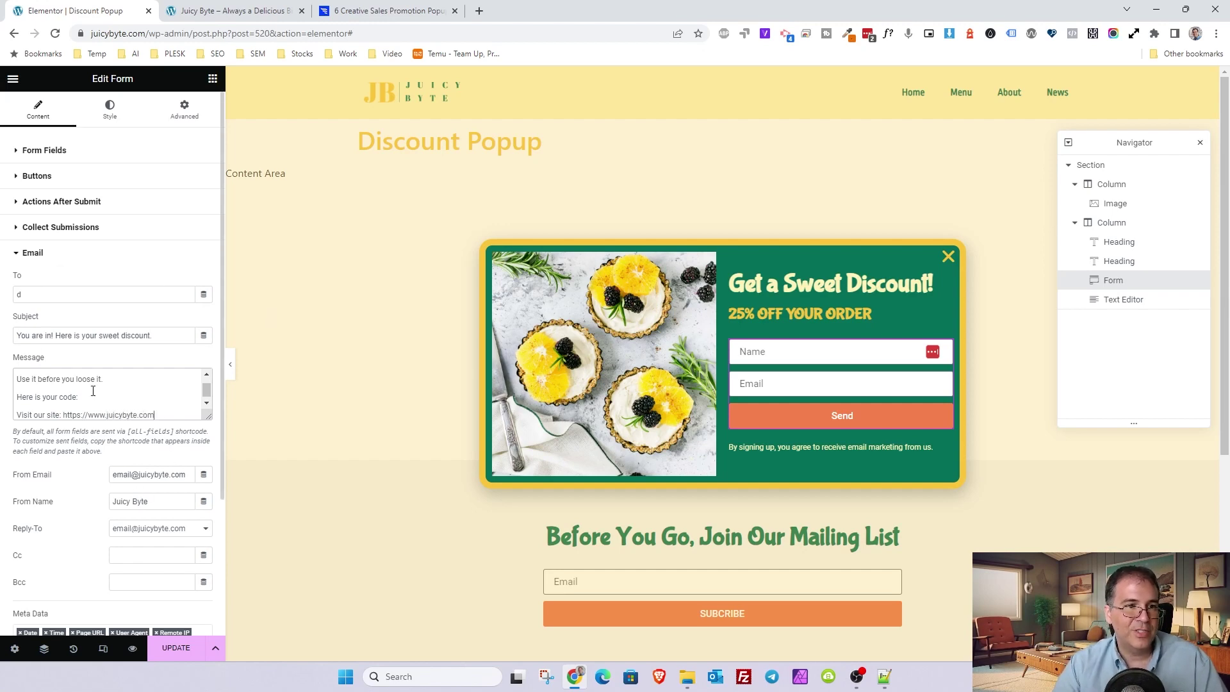
pyautogui.moveTo(132, 477); pyautogui.dragTo(114, 477)
pyautogui.write('no-reply')
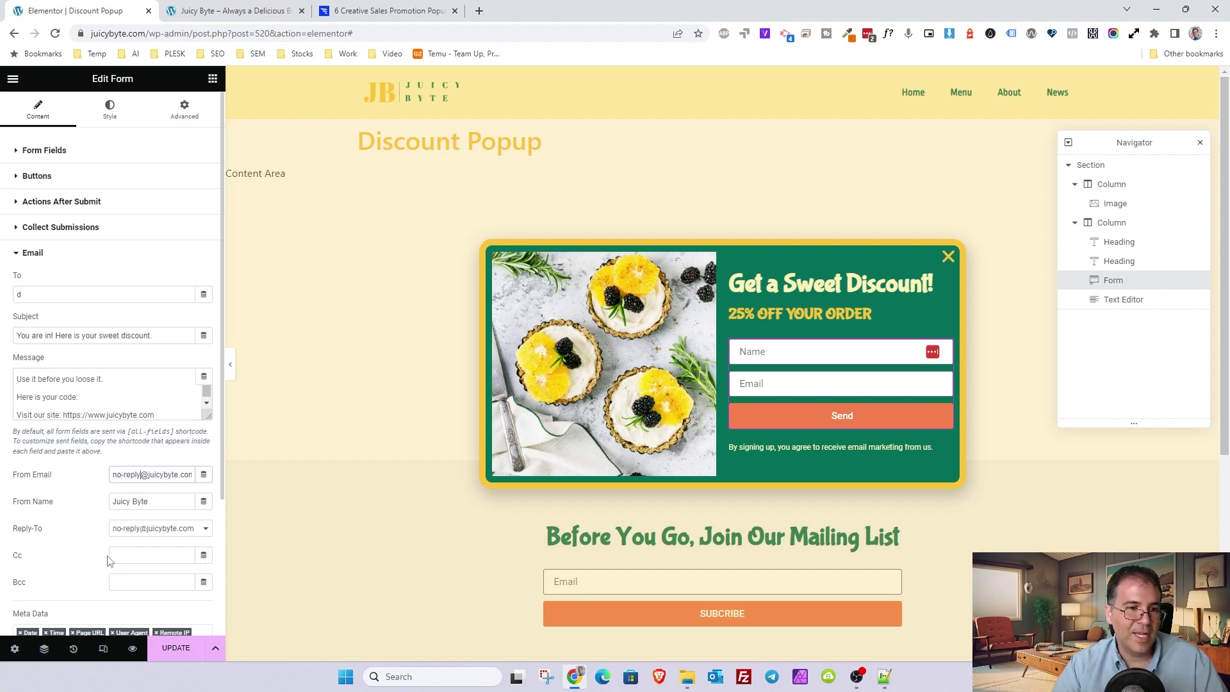
# - Remove Date, Time, Page URL, User Agent, Remote IP and Credit from the email's Meta Data
pyautogui.scroll(-2, 112, 555)
pyautogui.scroll(1, 90, 346)
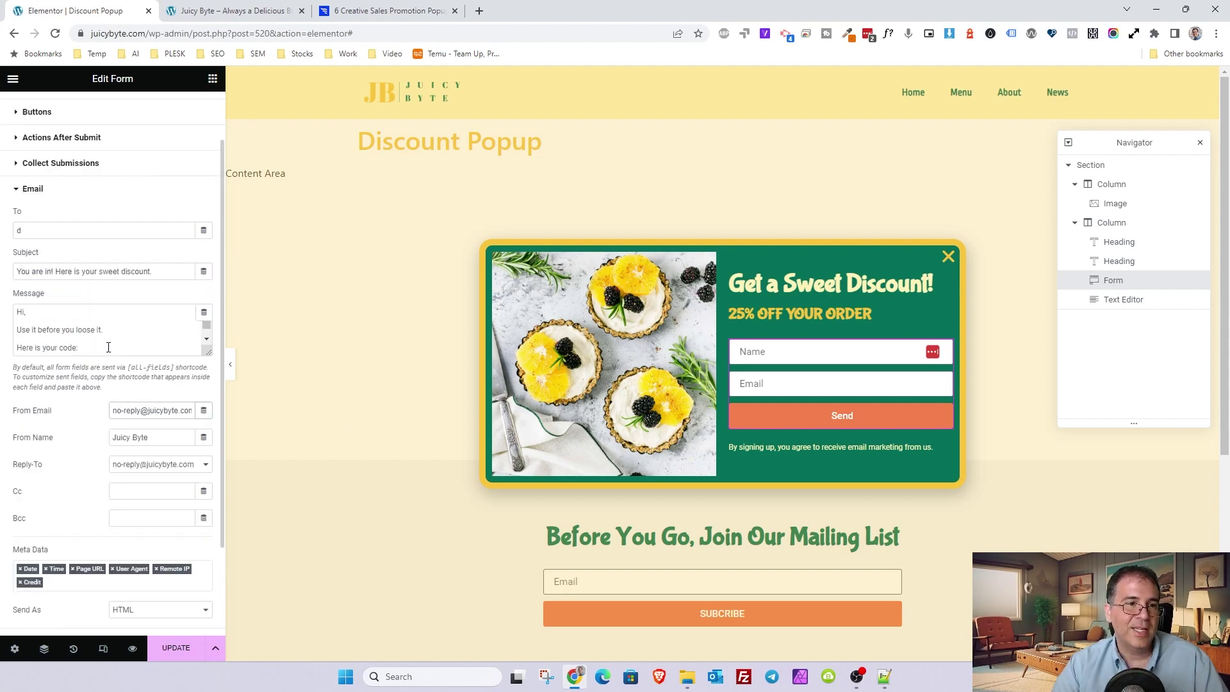
pyautogui.scroll(-2, 68, 516)
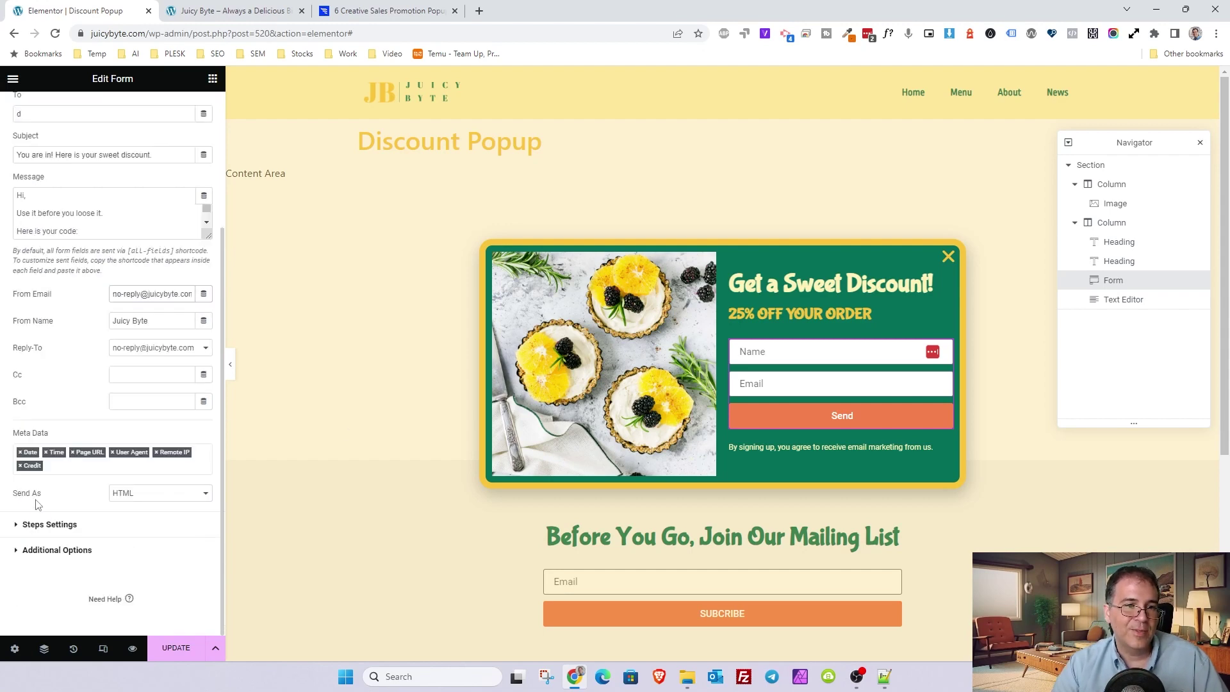
pyautogui.click(20, 453)
pyautogui.click(20, 465)
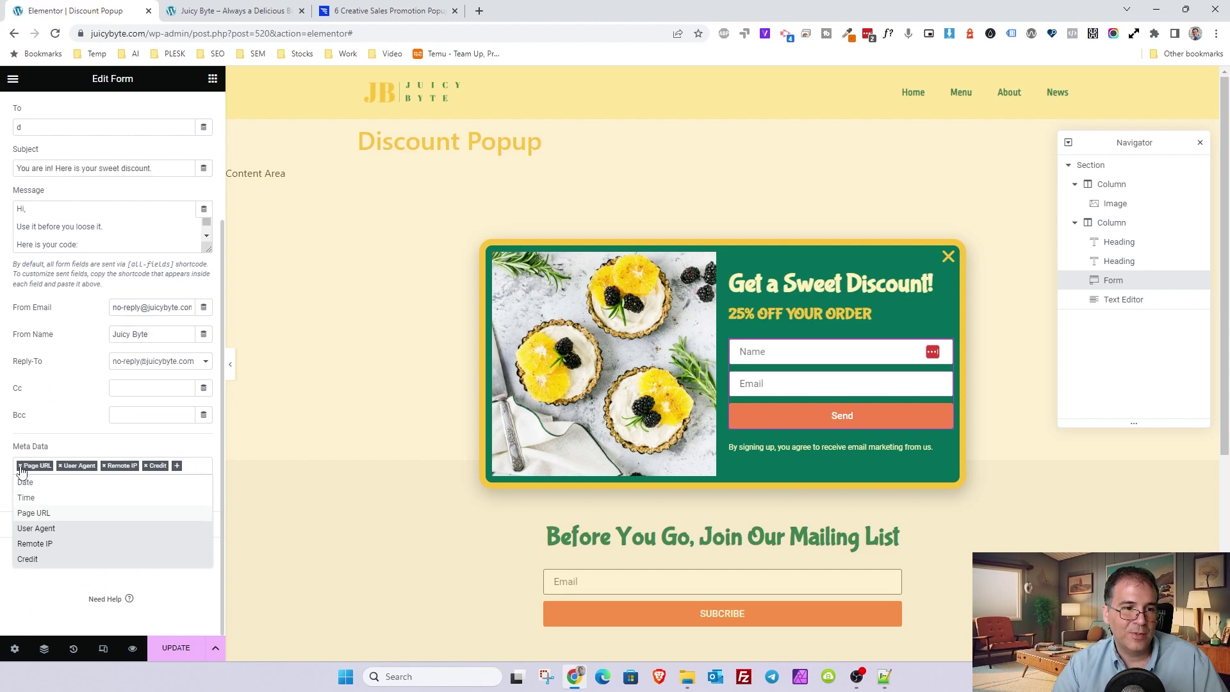
pyautogui.click(20, 465)
pyautogui.click(20, 466)
pyautogui.click(20, 466)
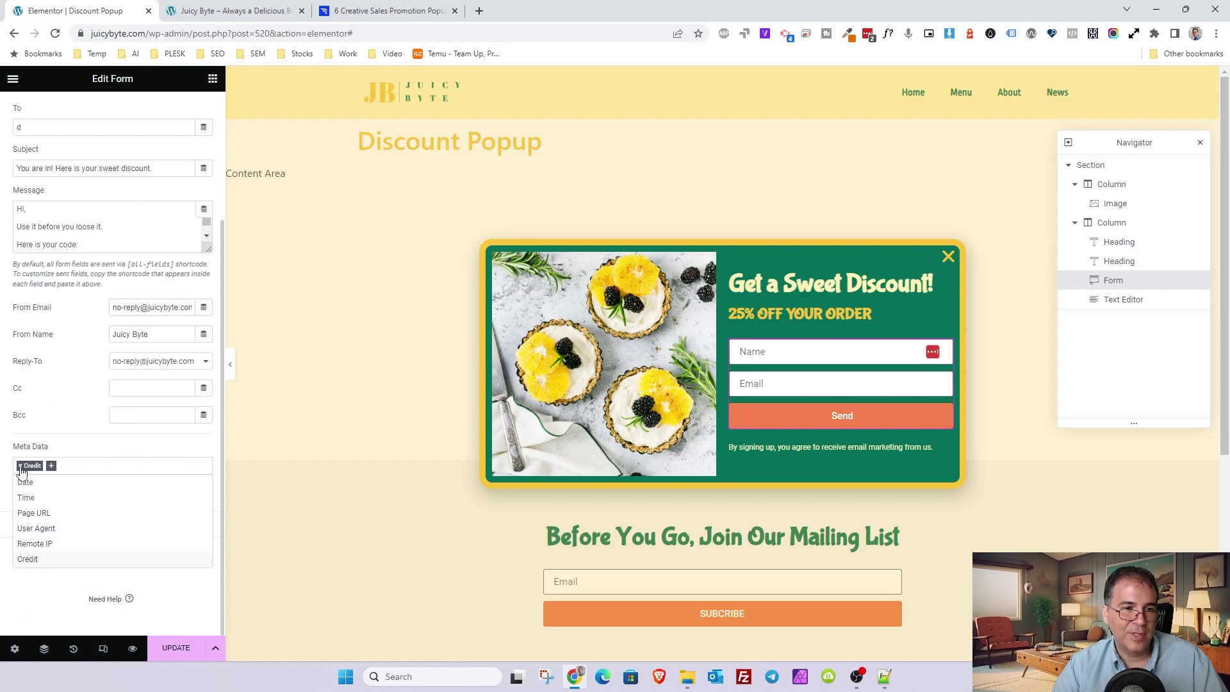
pyautogui.click(20, 466)
pyautogui.click(82, 420)
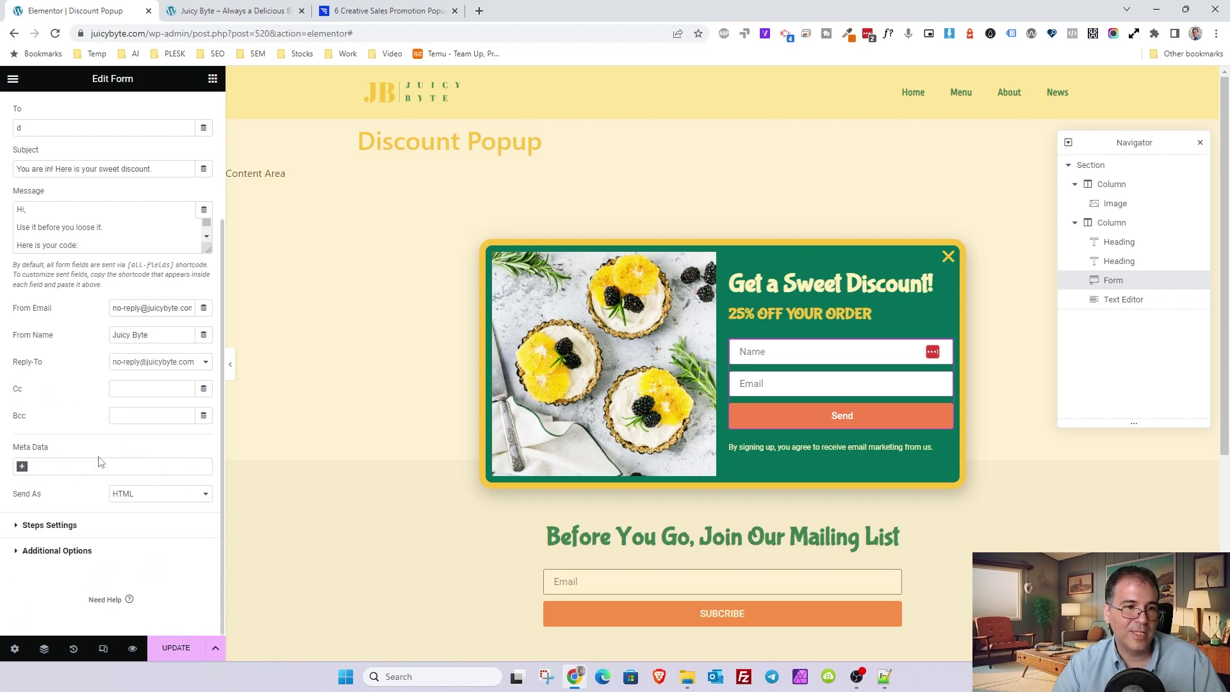
# - Enlarge the Message box so every line of the message shows
pyautogui.scroll(2, 210, 354)
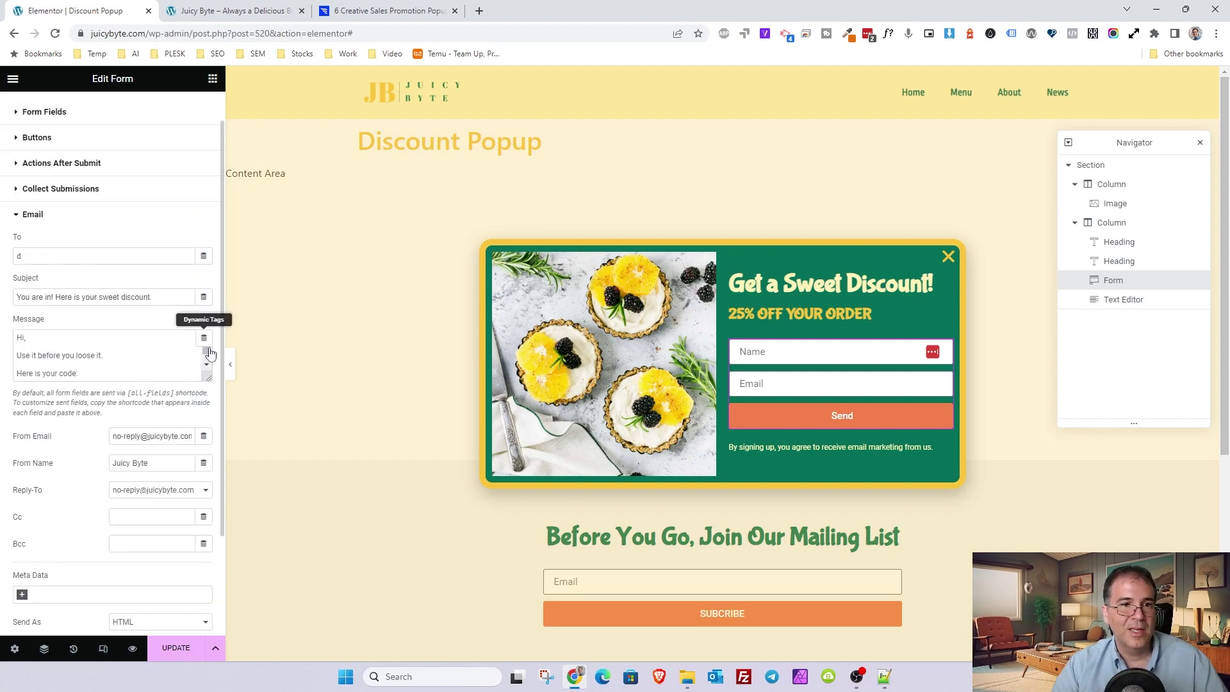
pyautogui.moveTo(208, 378); pyautogui.dragTo(205, 415)
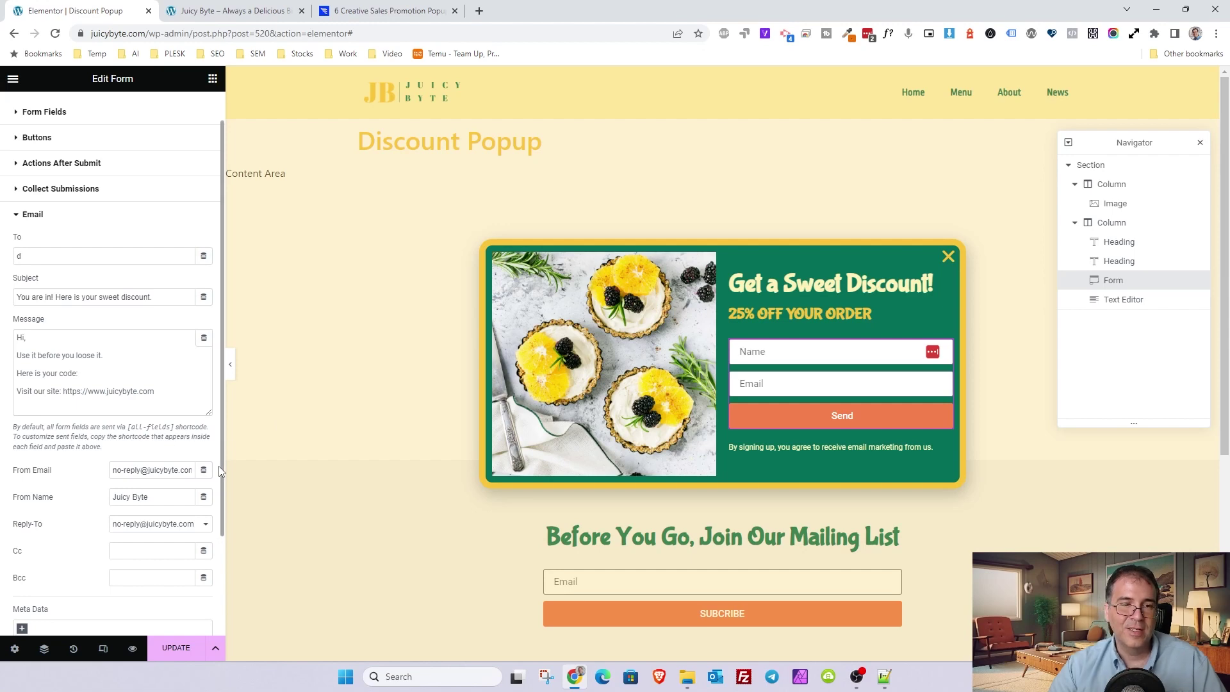
pyautogui.click(192, 402)
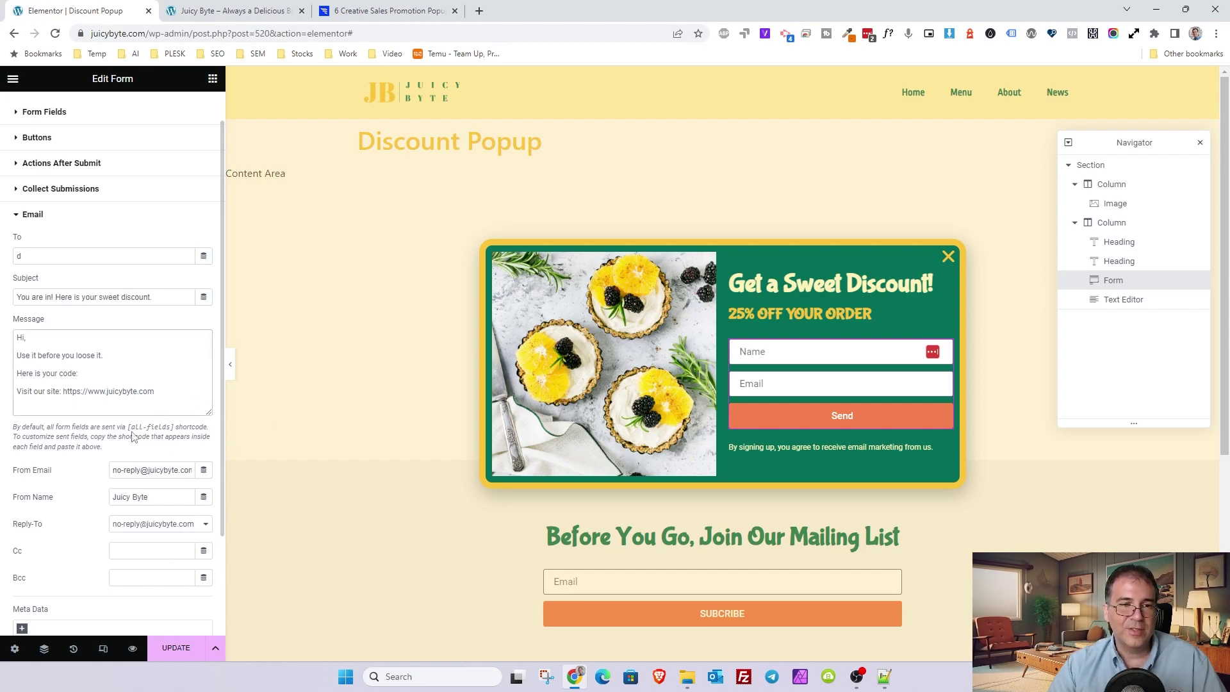
# - Copy the Name field's shortcode from its Advanced settings
pyautogui.click(35, 120)
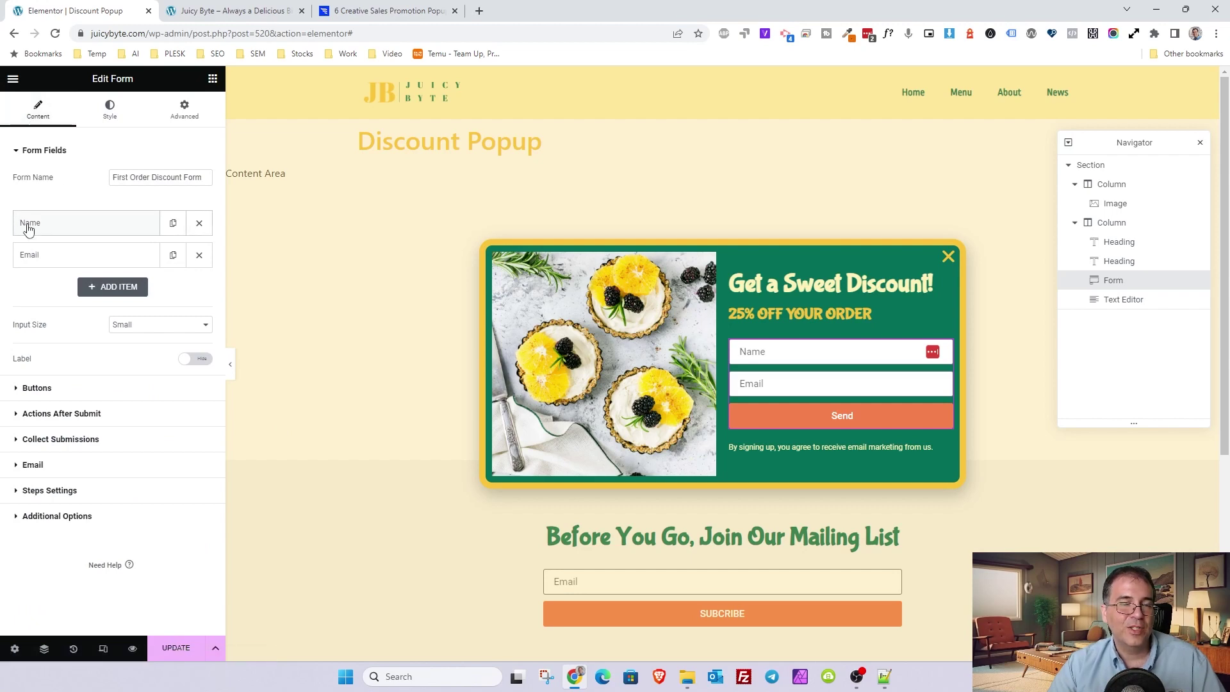
pyautogui.click(29, 228)
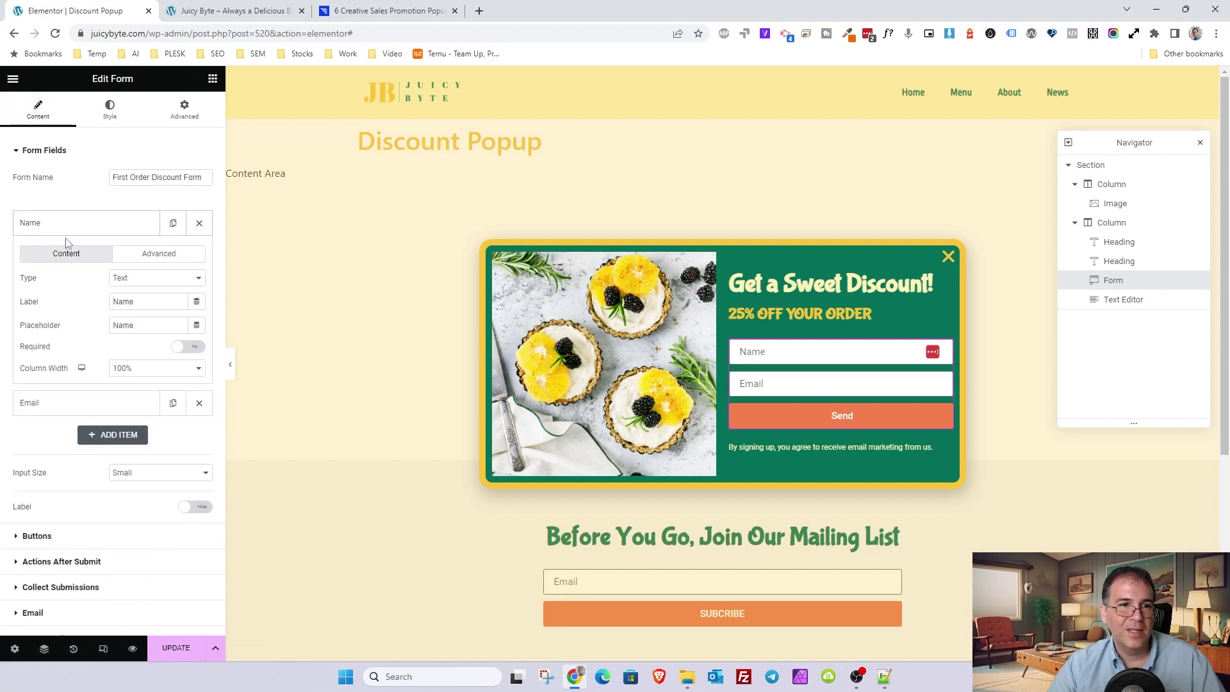
pyautogui.click(144, 259)
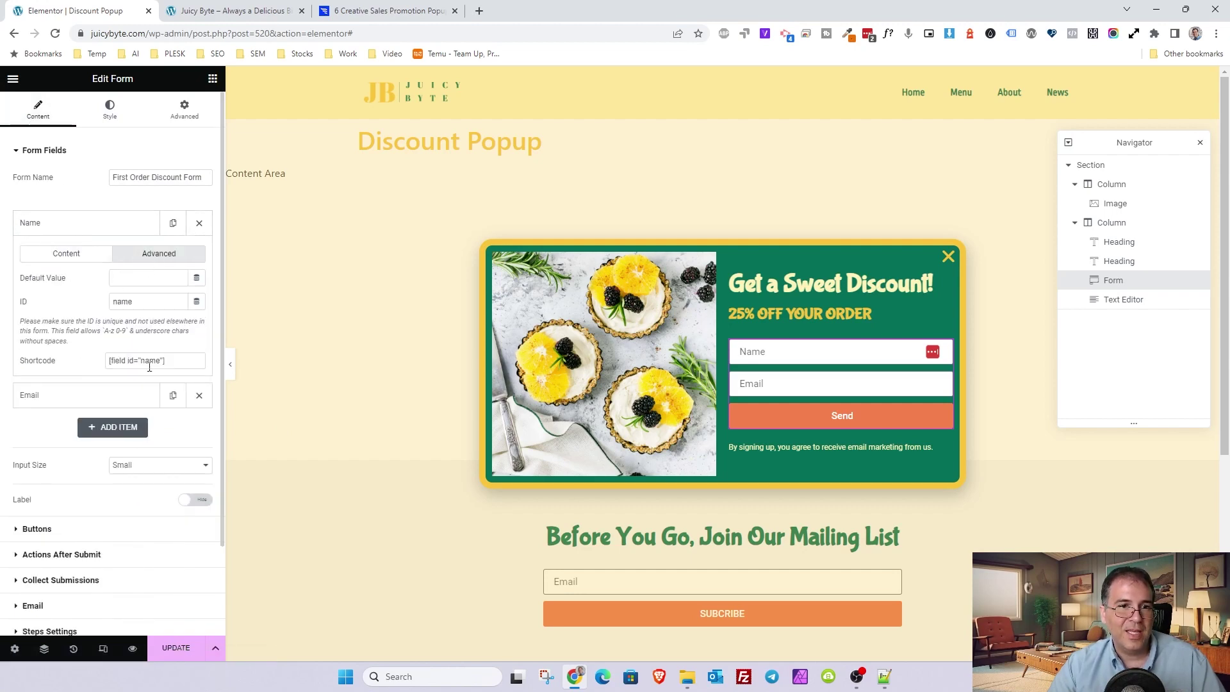
pyautogui.moveTo(19, 359); pyautogui.dragTo(56, 357)
pyautogui.moveTo(173, 359); pyautogui.dragTo(103, 363)
pyautogui.hotkey('ctrl', 'c')
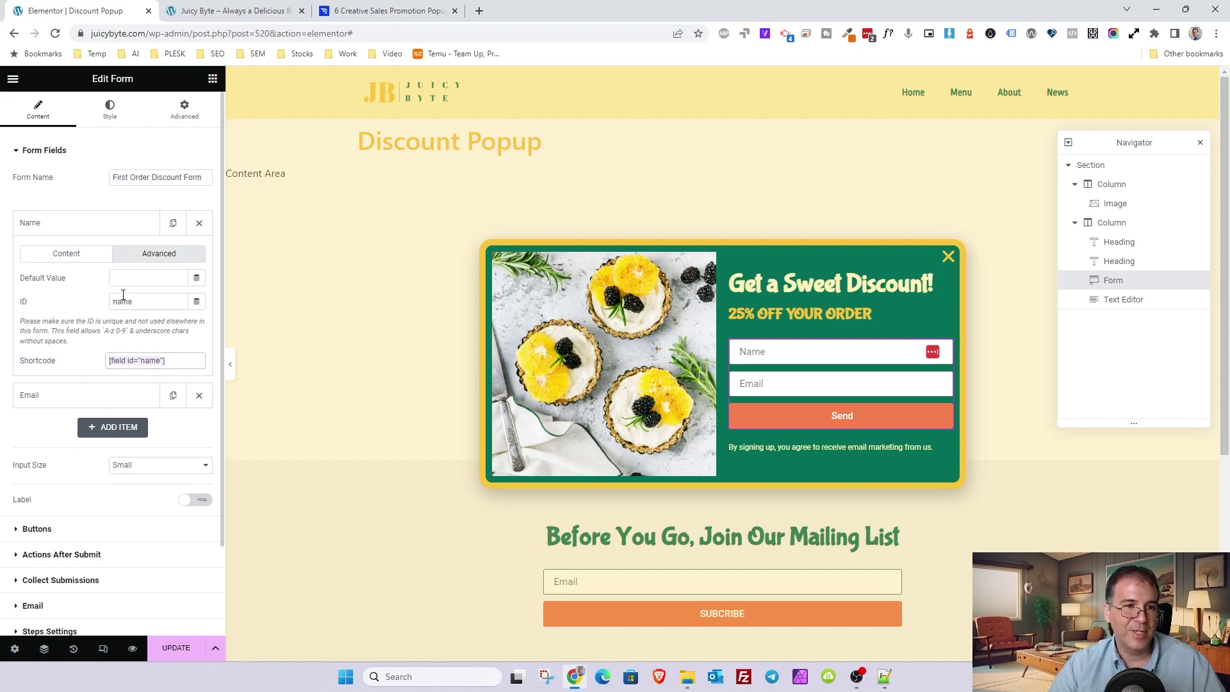
# - Paste the name shortcode after 'Hi' and add ': FIRSTORDER' to the code line
pyautogui.scroll(-2, 108, 390)
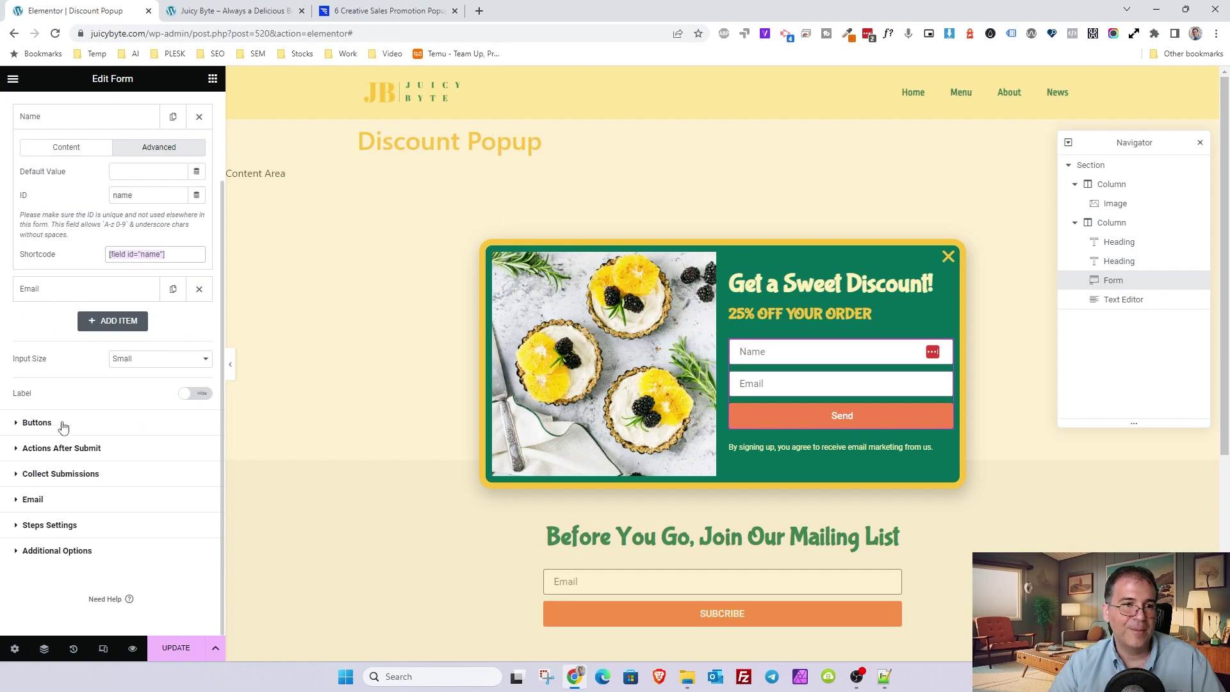
pyautogui.click(40, 499)
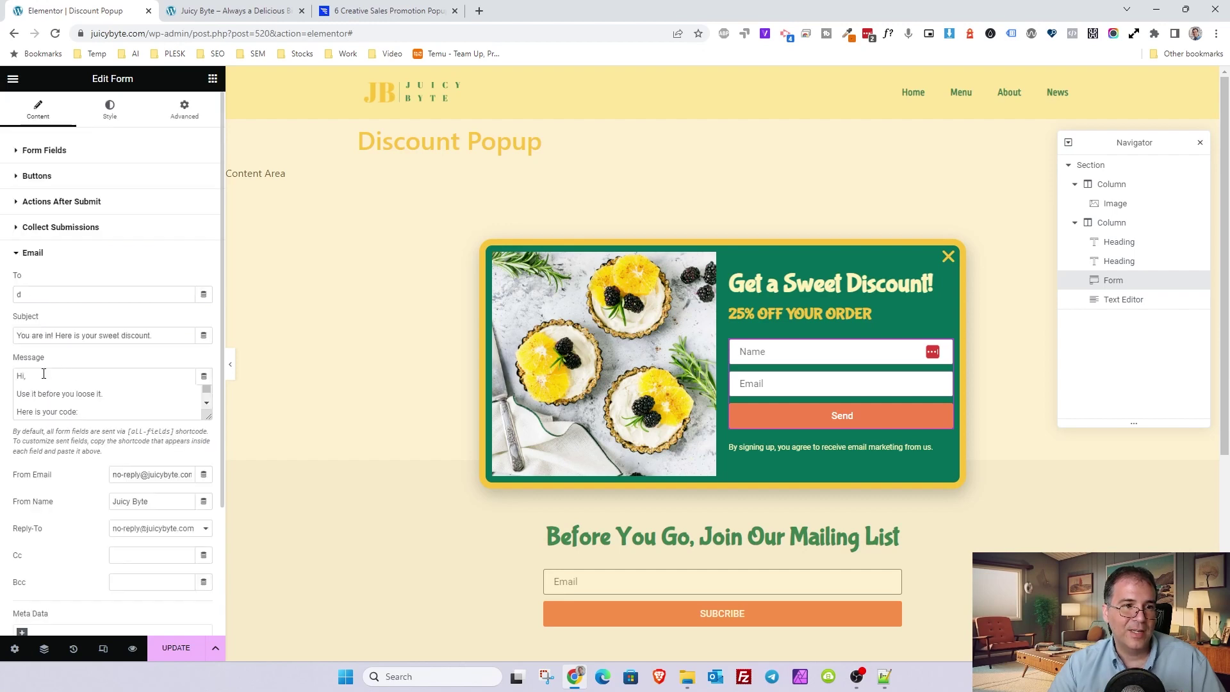
pyautogui.click(24, 375)
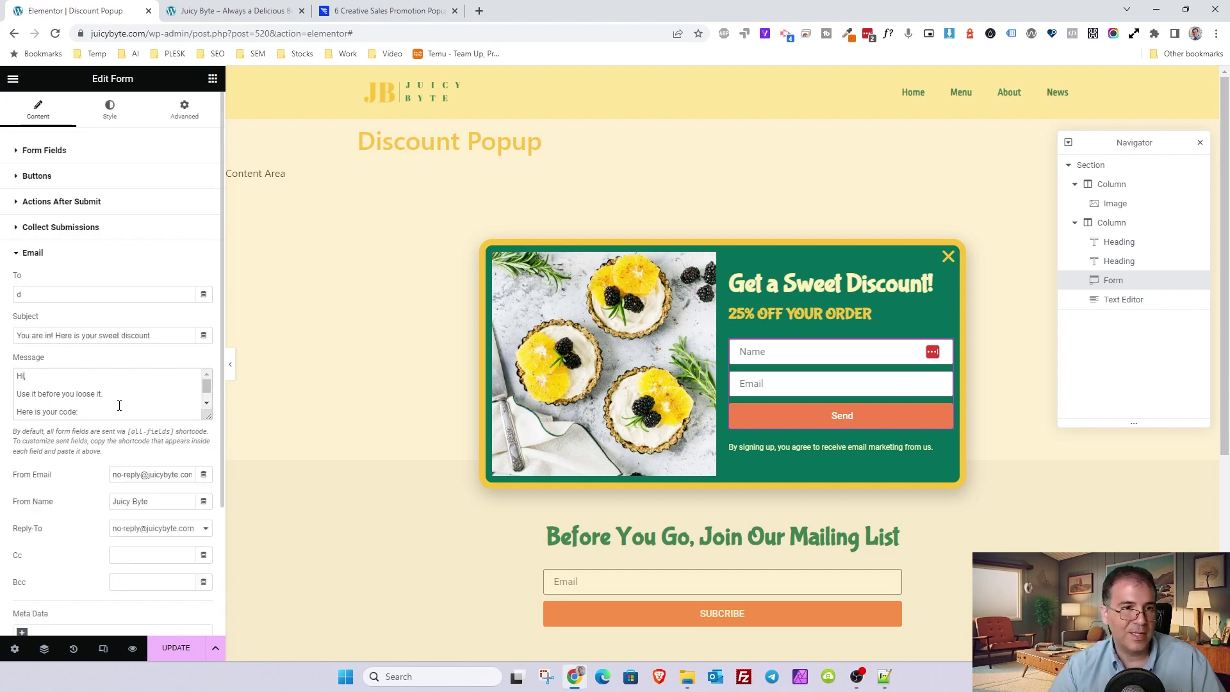
pyautogui.hotkey('ctrl', 'v')
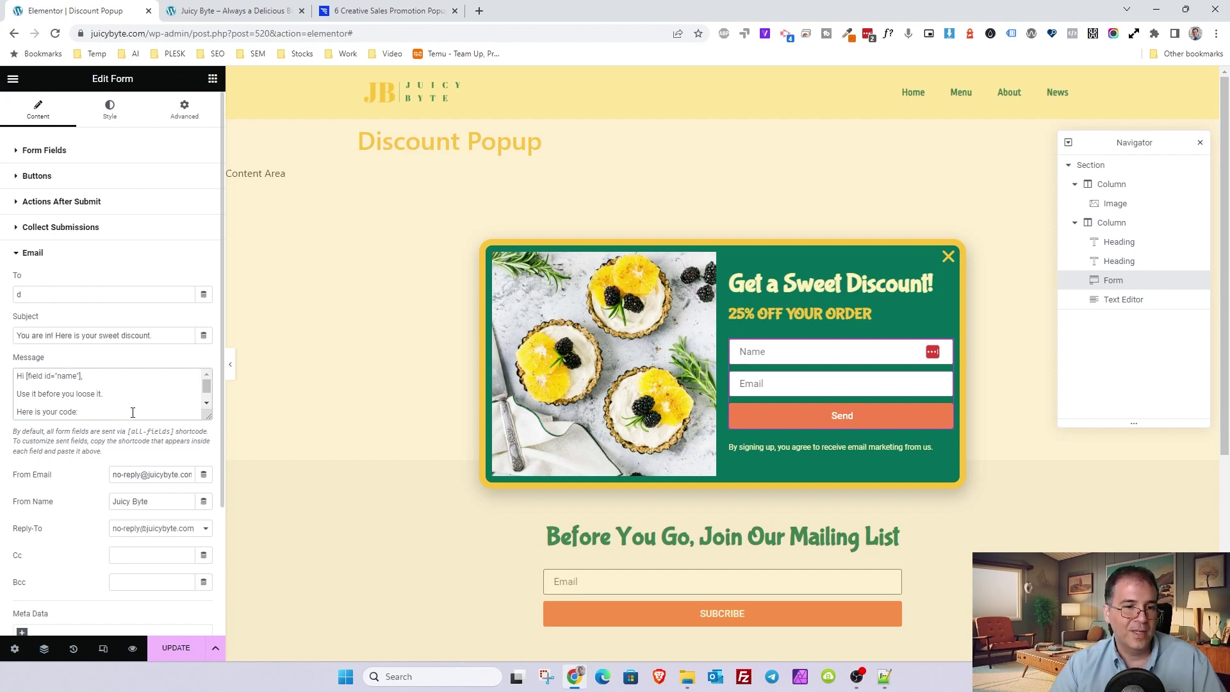
pyautogui.write(': FIRSTORD')
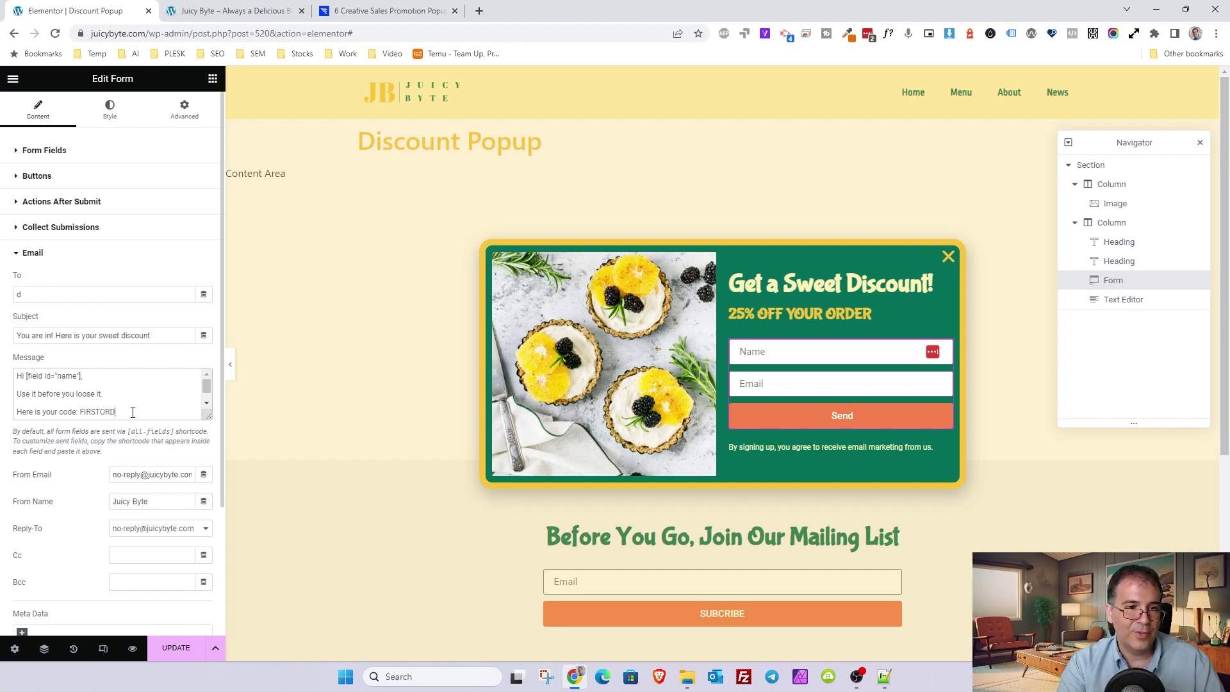
pyautogui.write('ER')
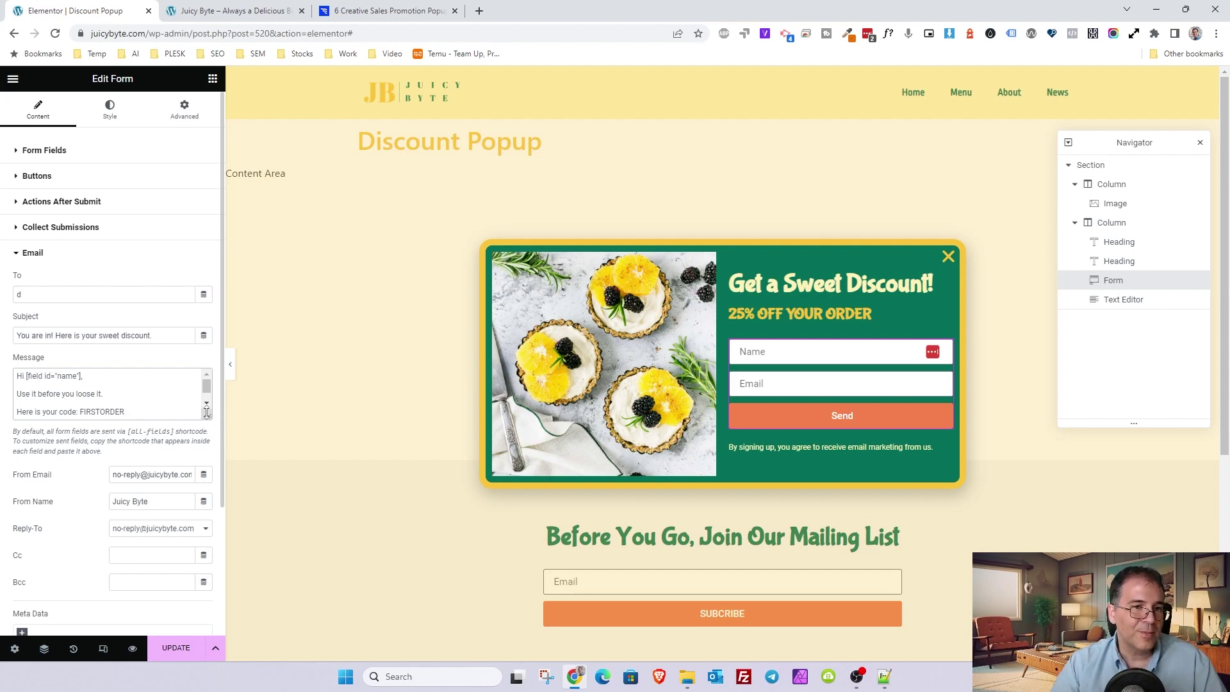
pyautogui.moveTo(207, 412); pyautogui.dragTo(209, 455)
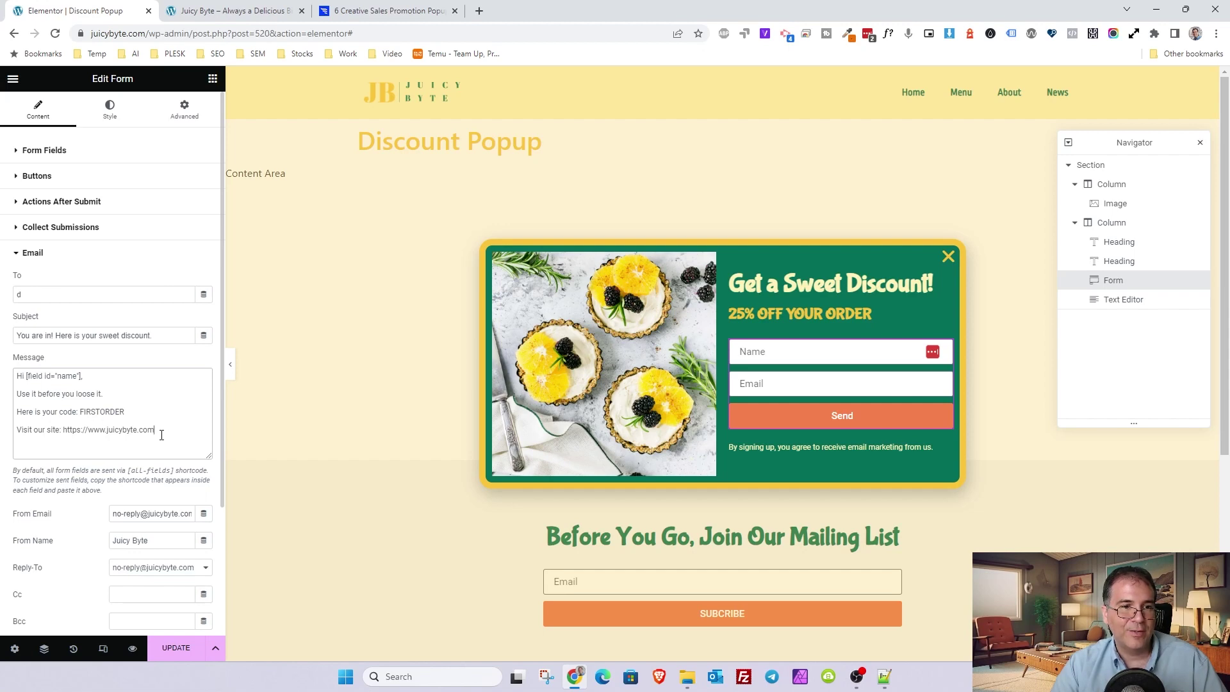
pyautogui.moveTo(161, 435); pyautogui.dragTo(92, 432)
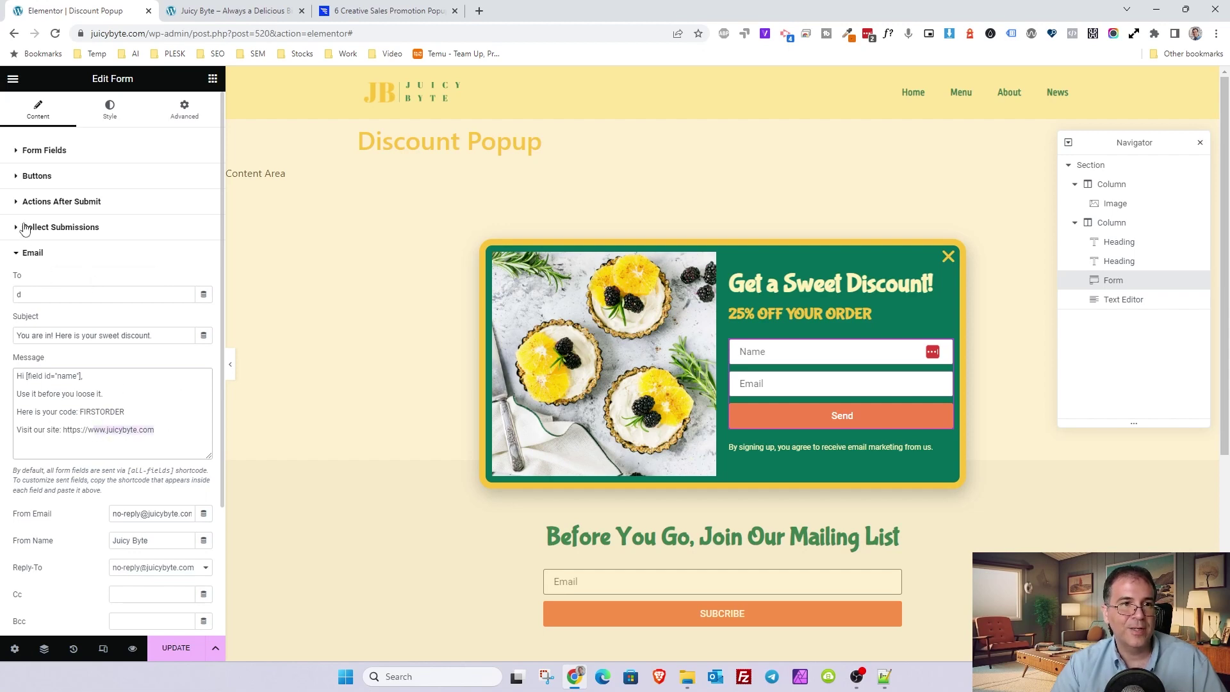
# - Copy the Email field's shortcode and paste it as the email's To recipient, [field id="email"]
pyautogui.click(38, 151)
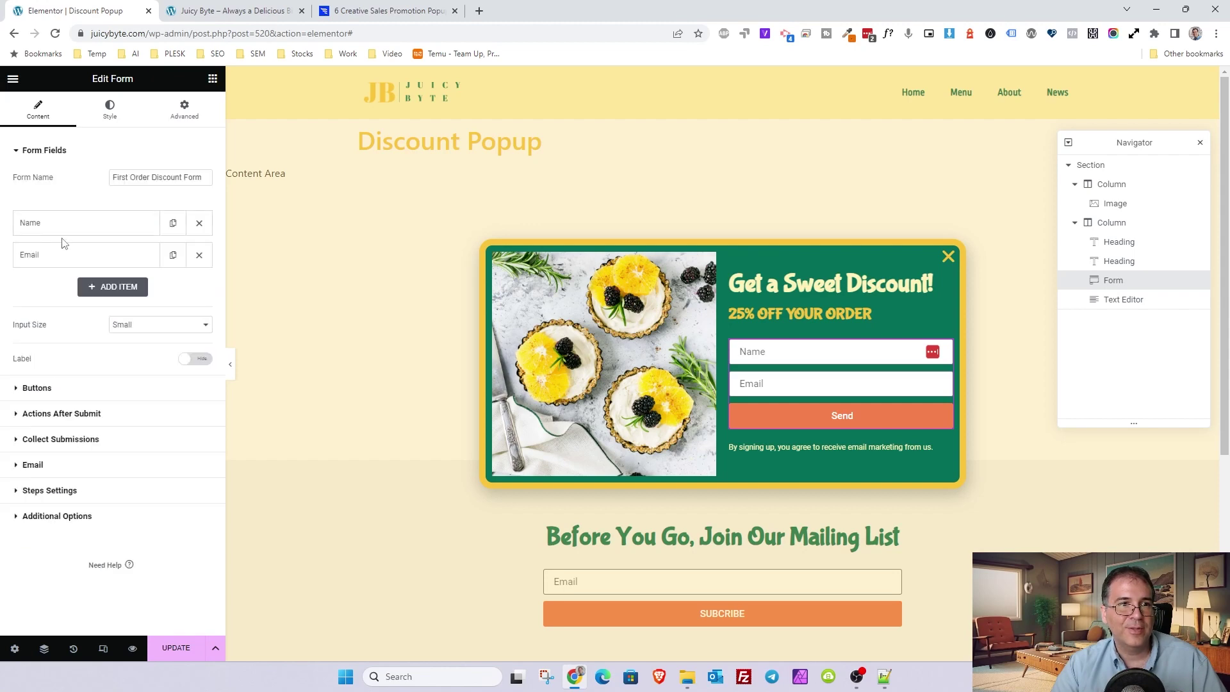
pyautogui.click(48, 257)
pyautogui.click(150, 293)
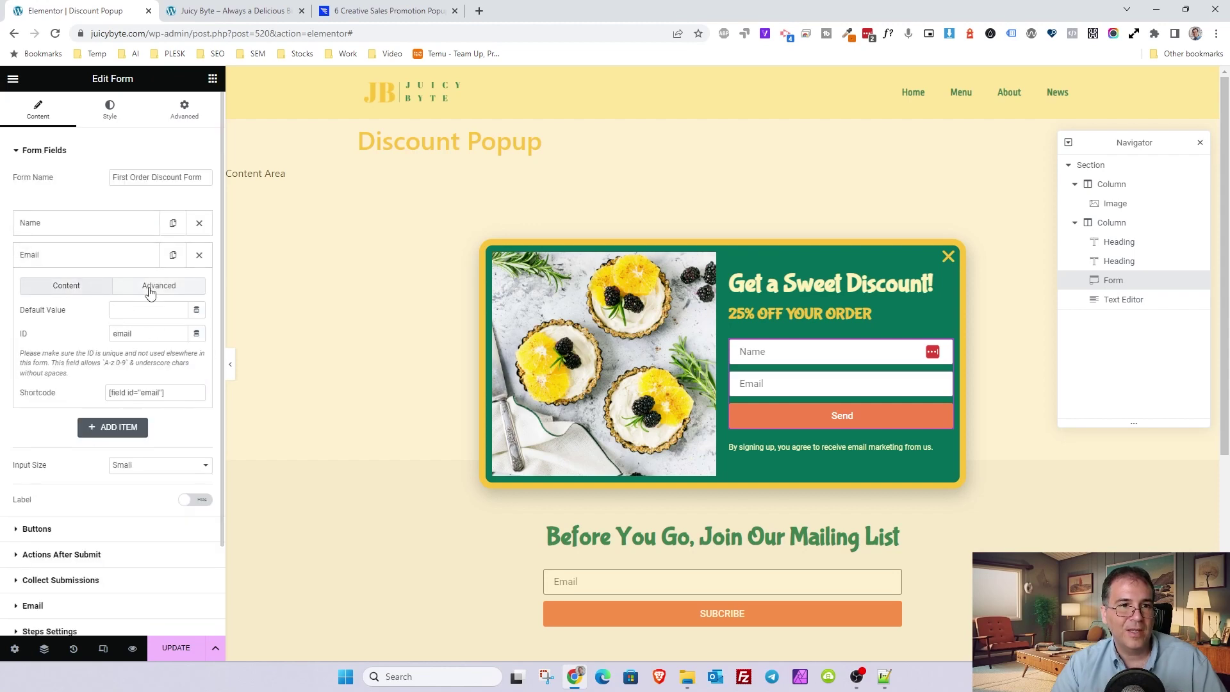
pyautogui.click(144, 392)
pyautogui.hotkey('ctrl', 'c')
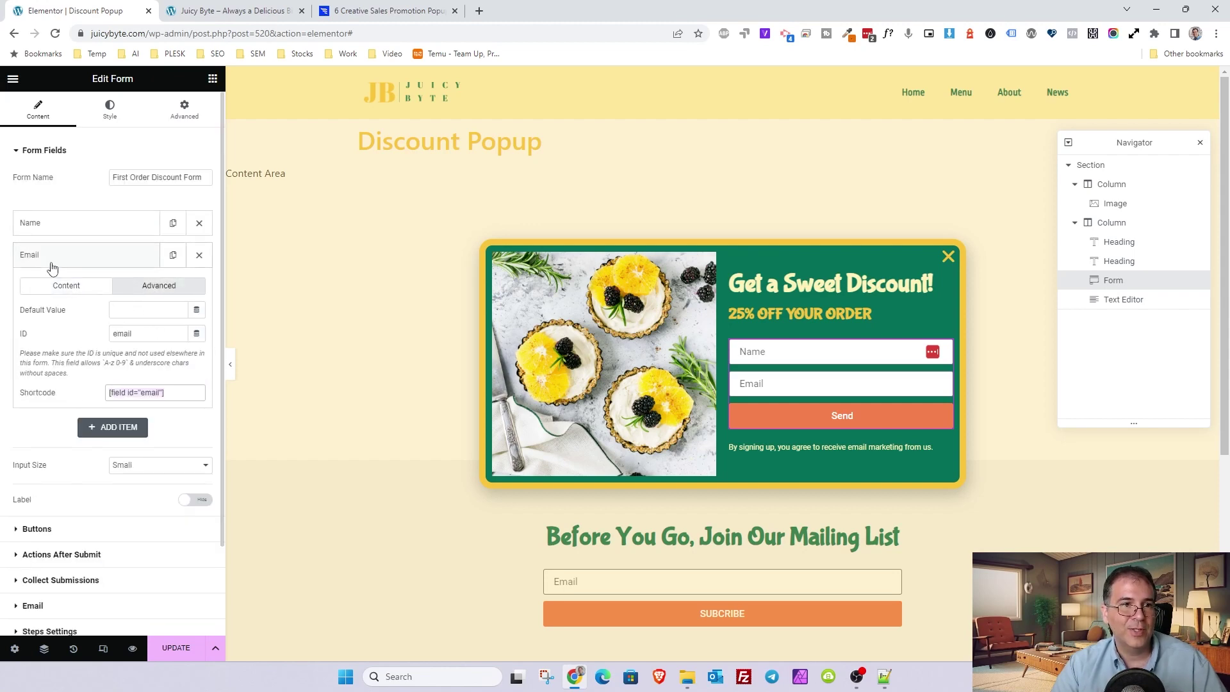
pyautogui.click(52, 267)
pyautogui.click(45, 462)
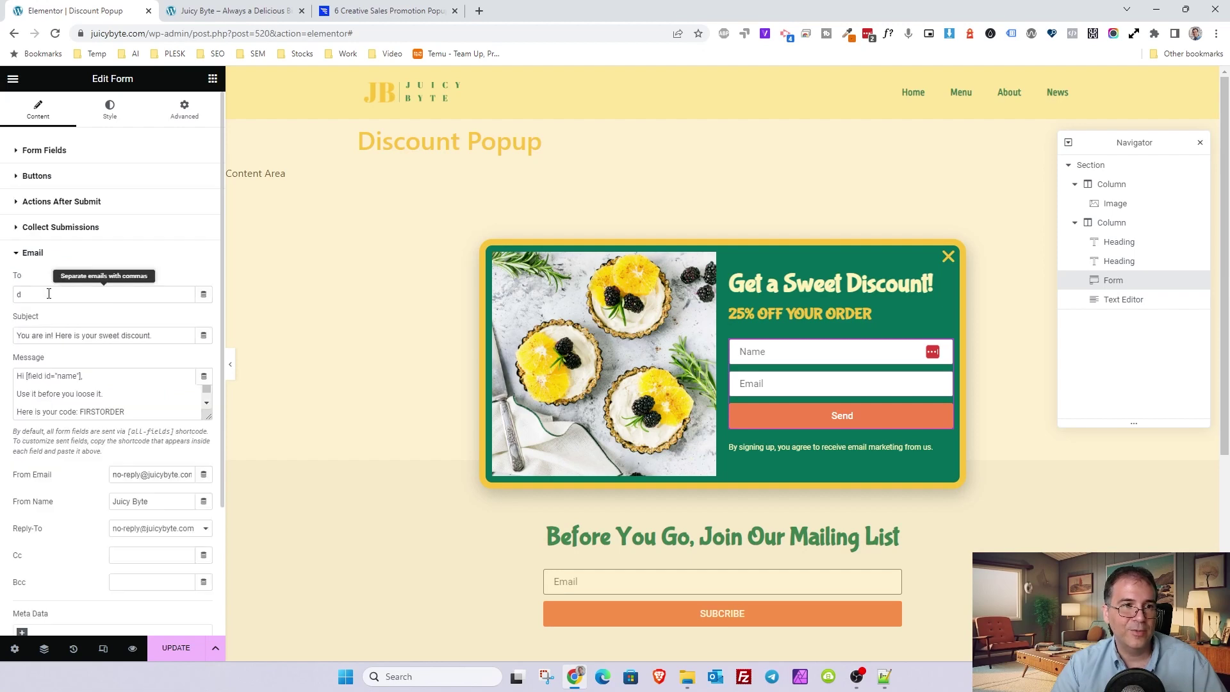
pyautogui.hotkey('ctrl', 'a')
pyautogui.hotkey('ctrl', 'v')
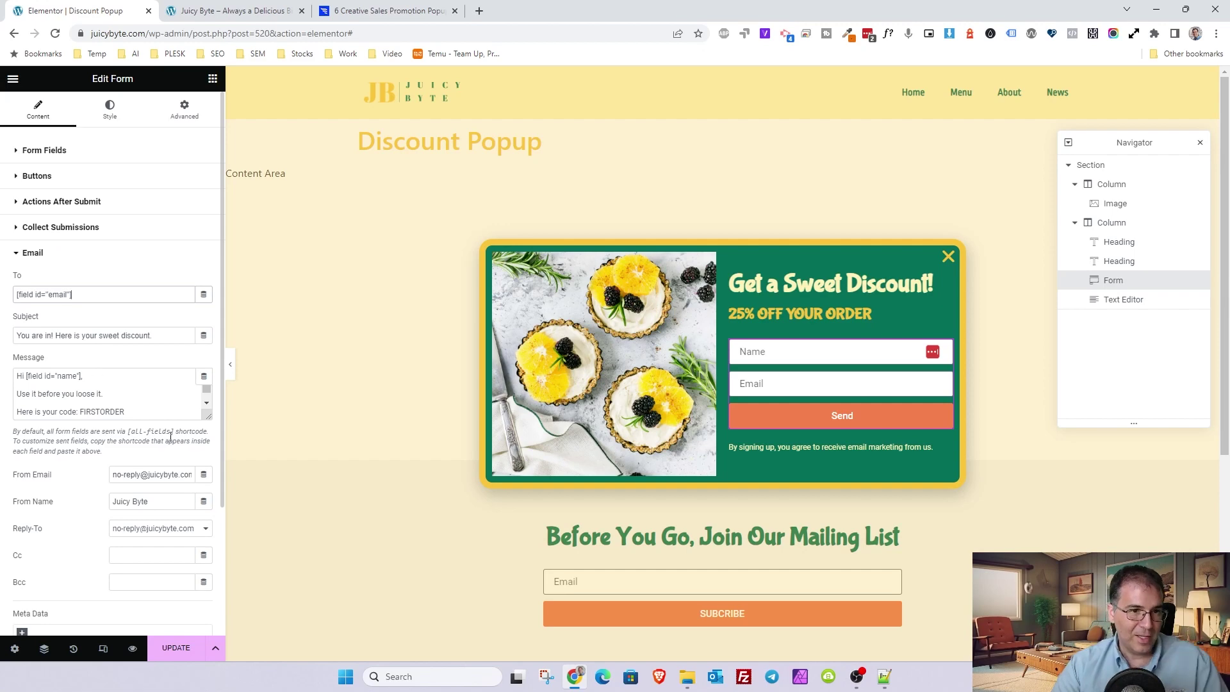
# - Wrap the message's use-it, code and site lines in <p> paragraph tags
pyautogui.moveTo(227, 354); pyautogui.dragTo(312, 352)
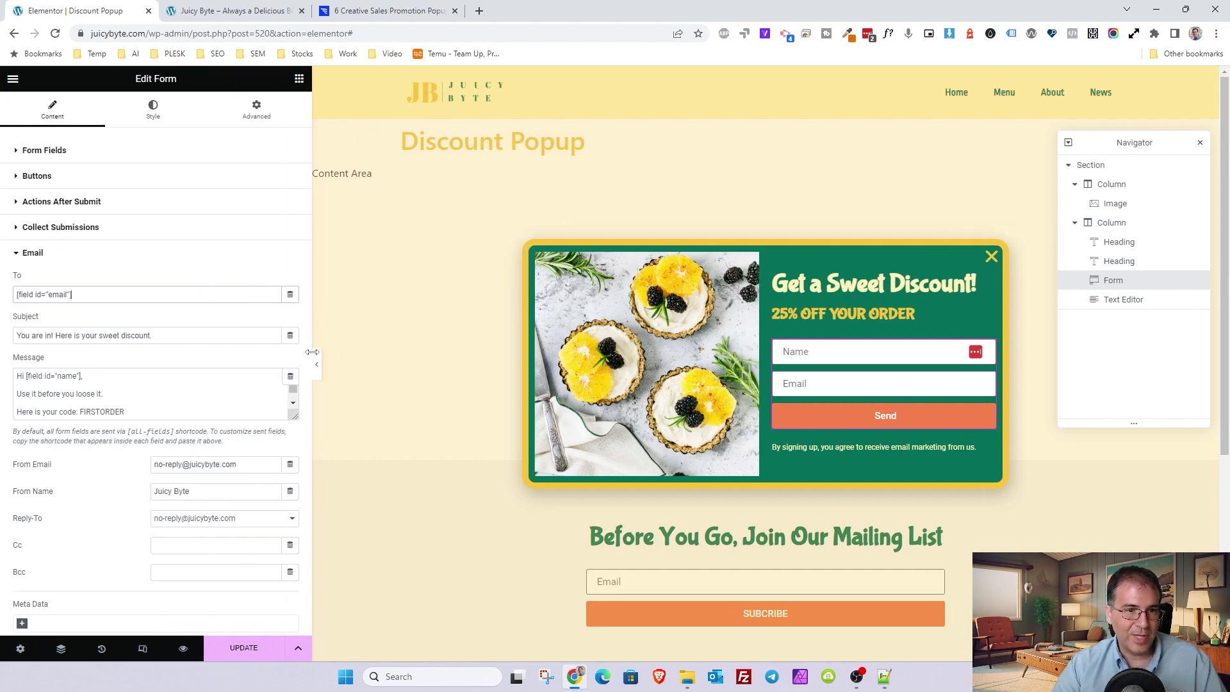
pyautogui.moveTo(293, 415); pyautogui.dragTo(285, 452)
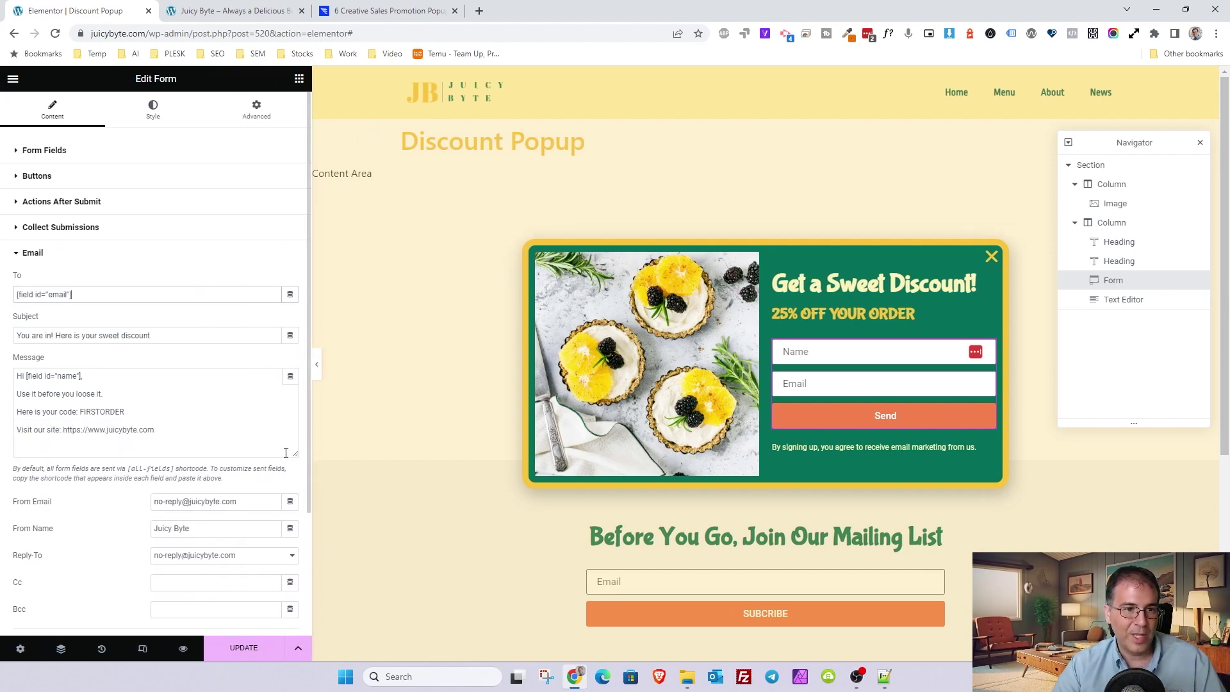
pyautogui.click(18, 395)
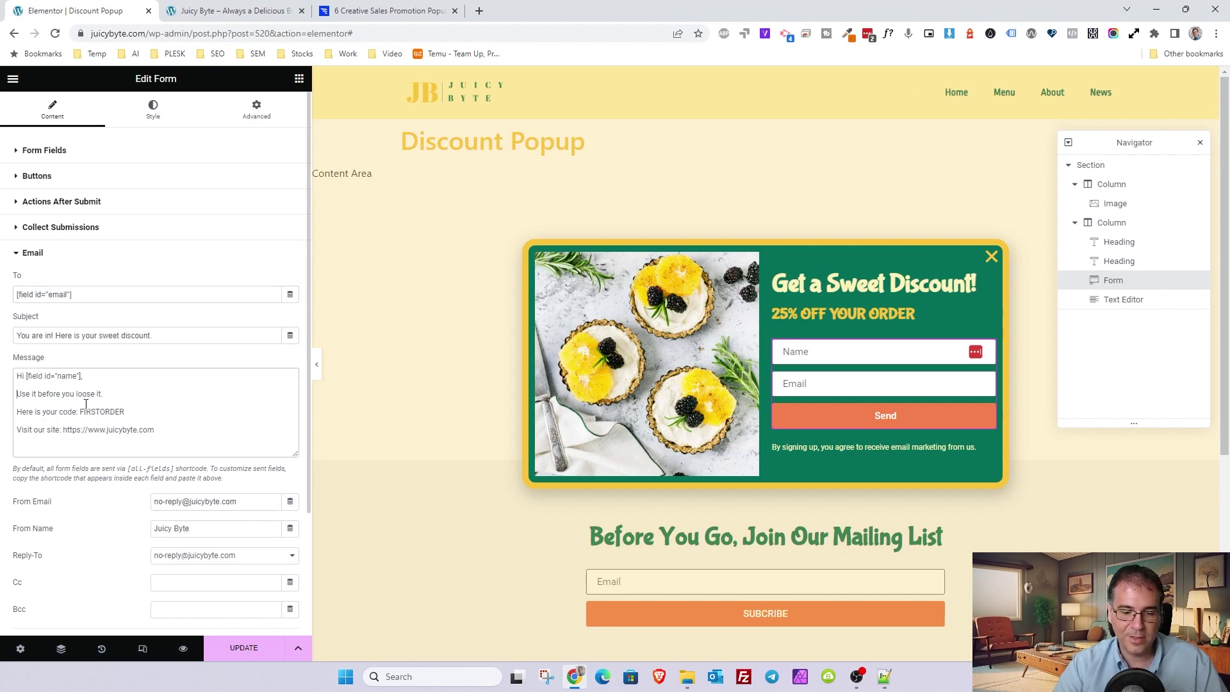
pyautogui.write('<P>')
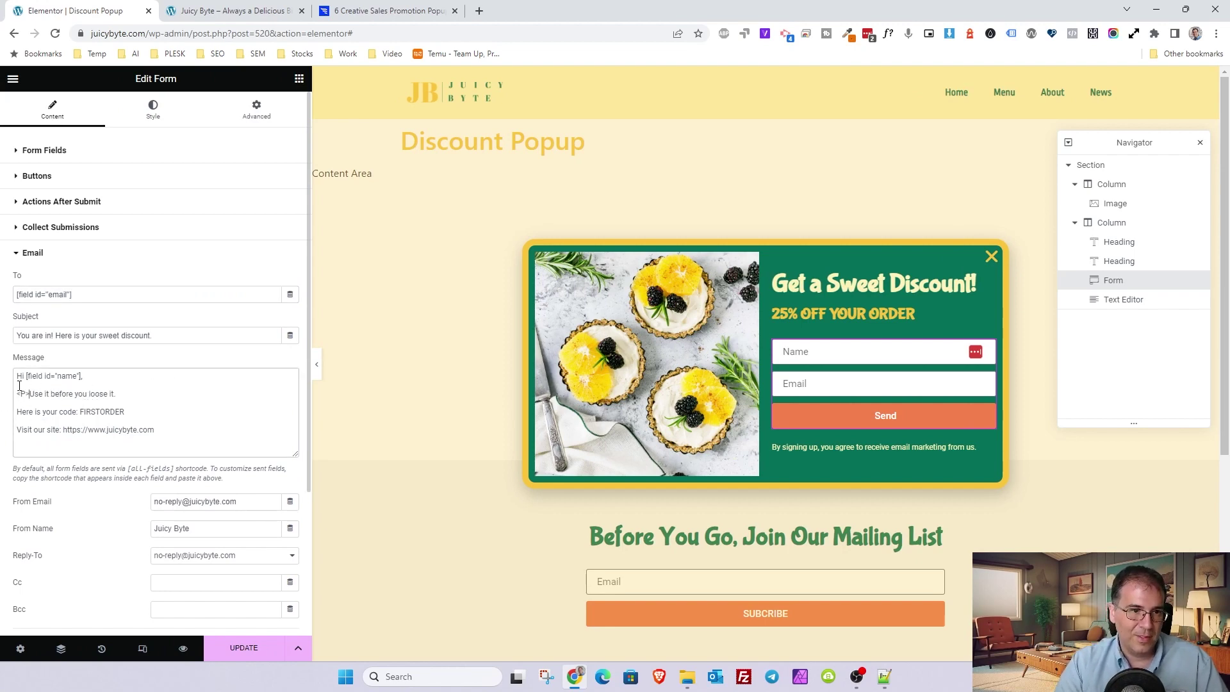
pyautogui.write('p')
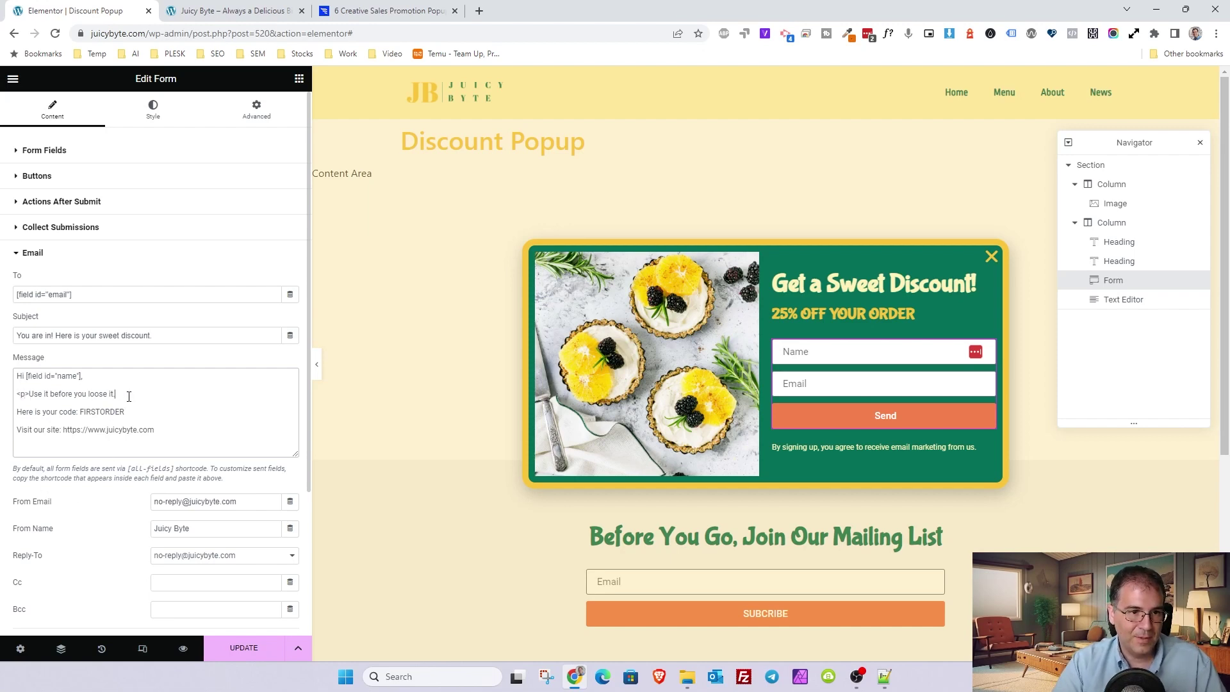
pyautogui.write('>')
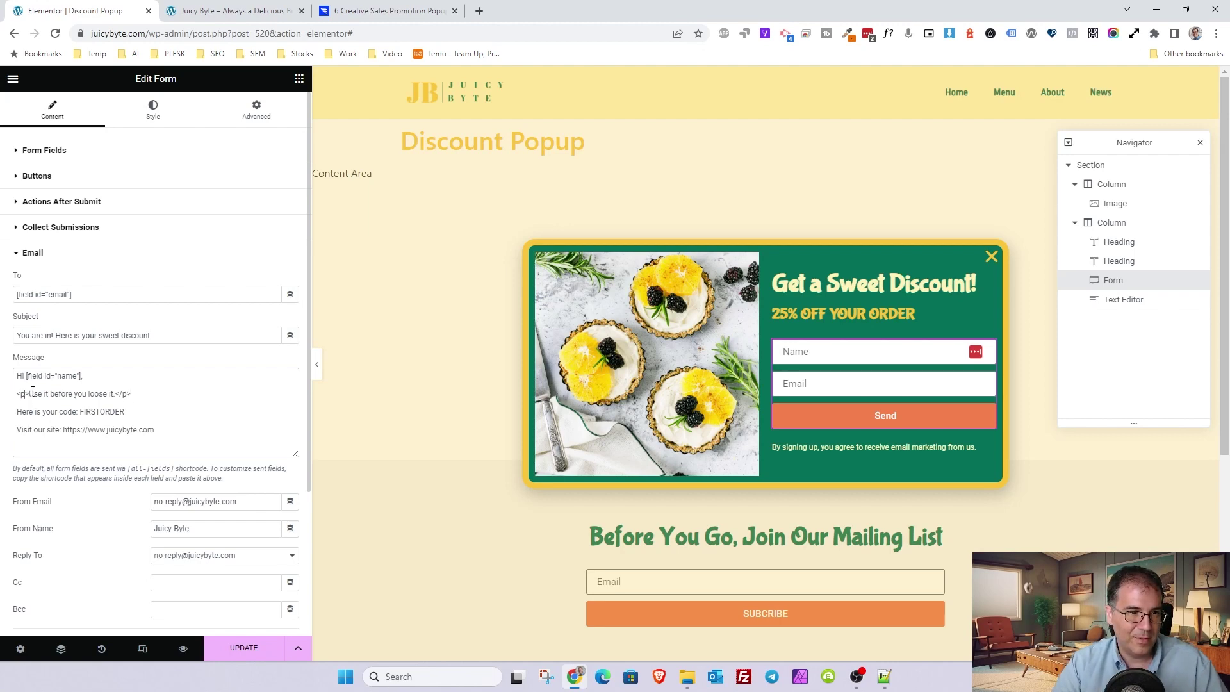
pyautogui.moveTo(29, 393); pyautogui.dragTo(17, 392)
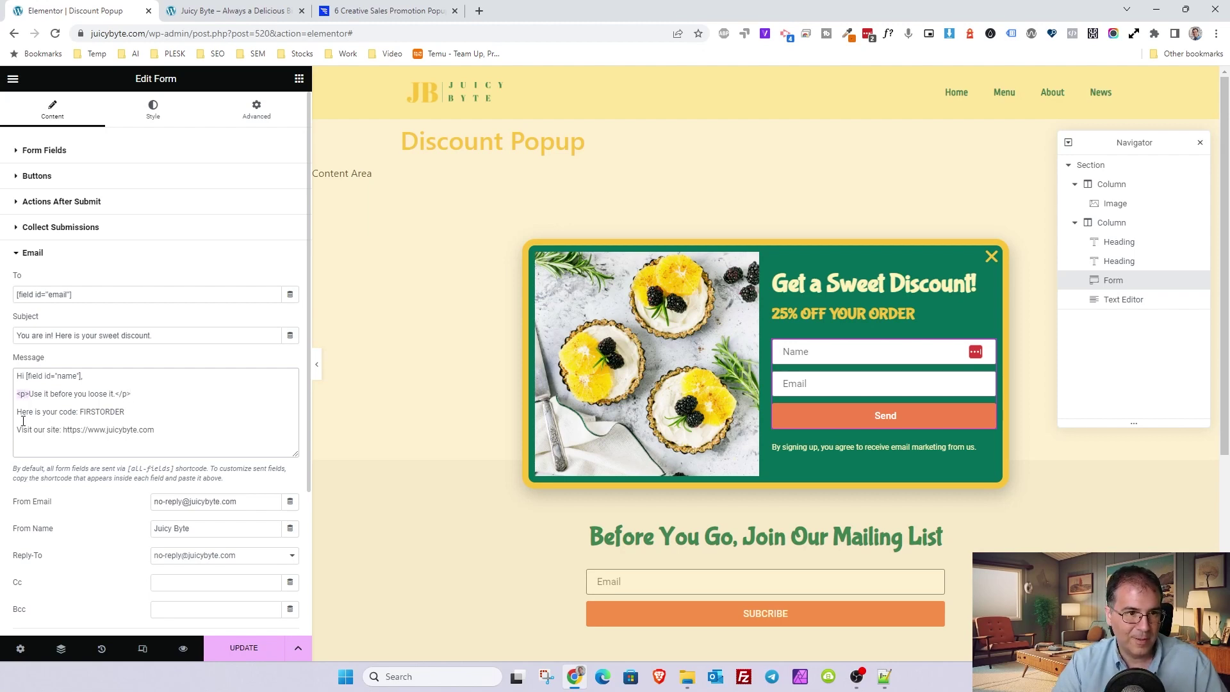
pyautogui.hotkey('ctrl', 'c')
pyautogui.click(17, 412)
pyautogui.hotkey('ctrl', 'v')
pyautogui.click(17, 429)
pyautogui.hotkey('ctrl', 'v')
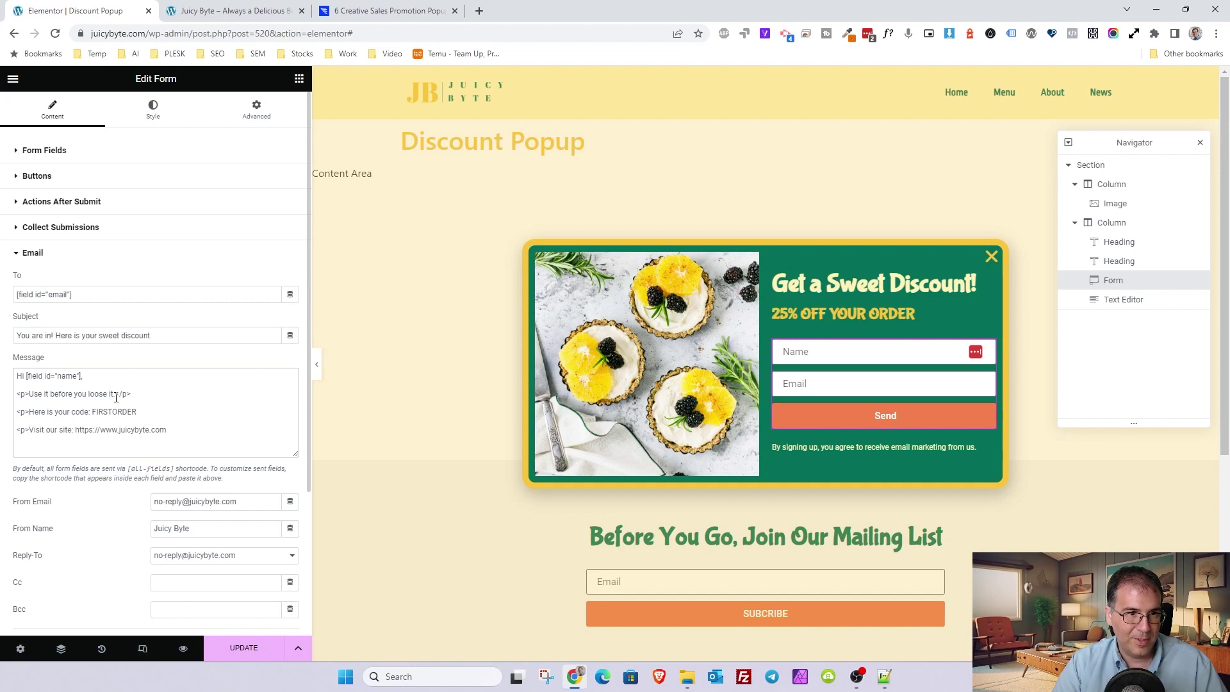
pyautogui.click(192, 411)
pyautogui.hotkey('ctrl', 'v')
pyautogui.click(195, 430)
pyautogui.hotkey('ctrl', 'v')
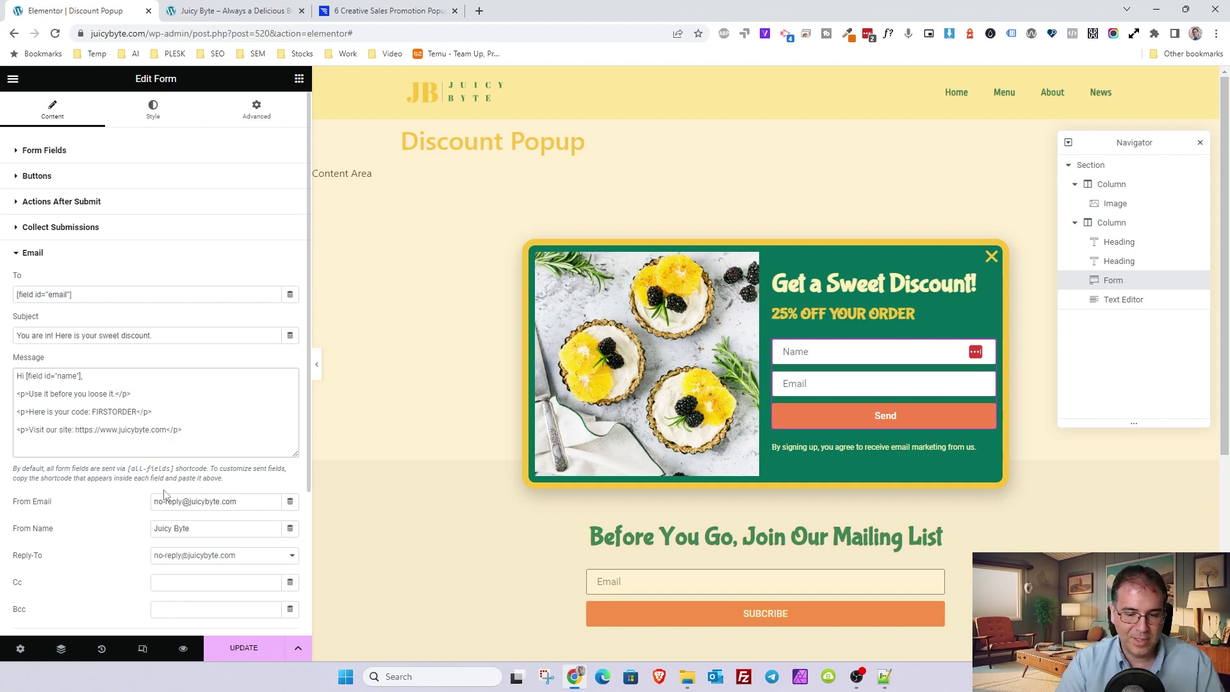
# - Turn the site line into an <a href> link showing the juicybyte.com URL as text
pyautogui.write('<a href=')
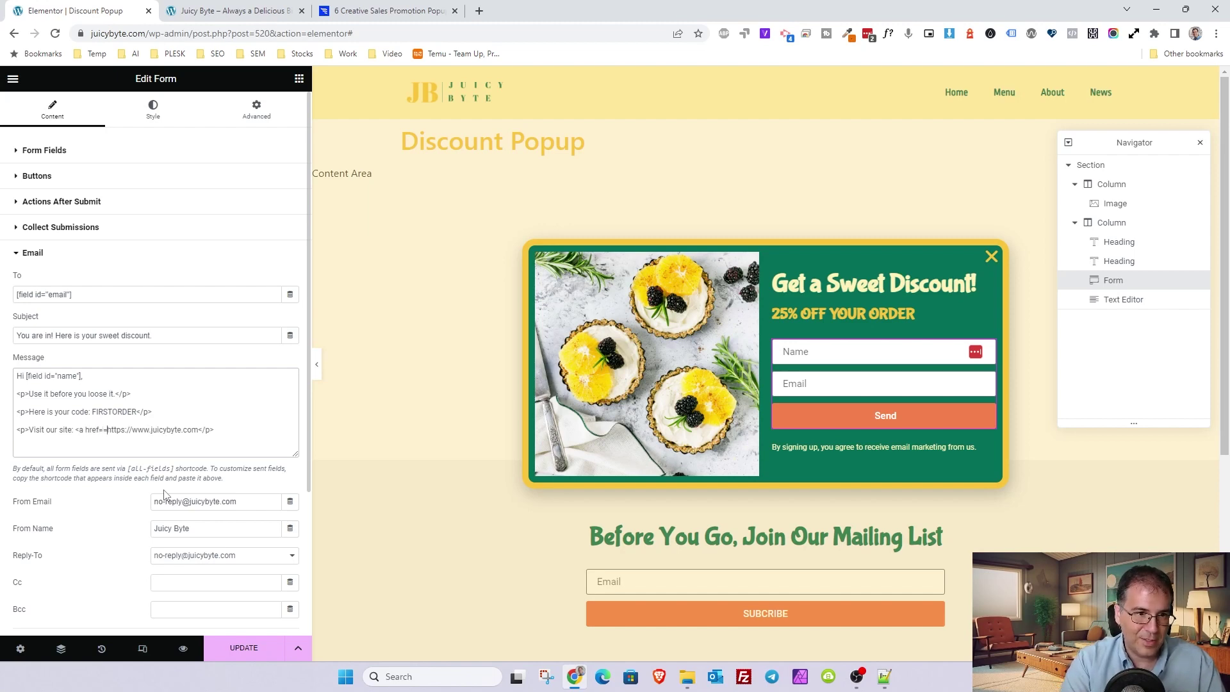
pyautogui.write('"')
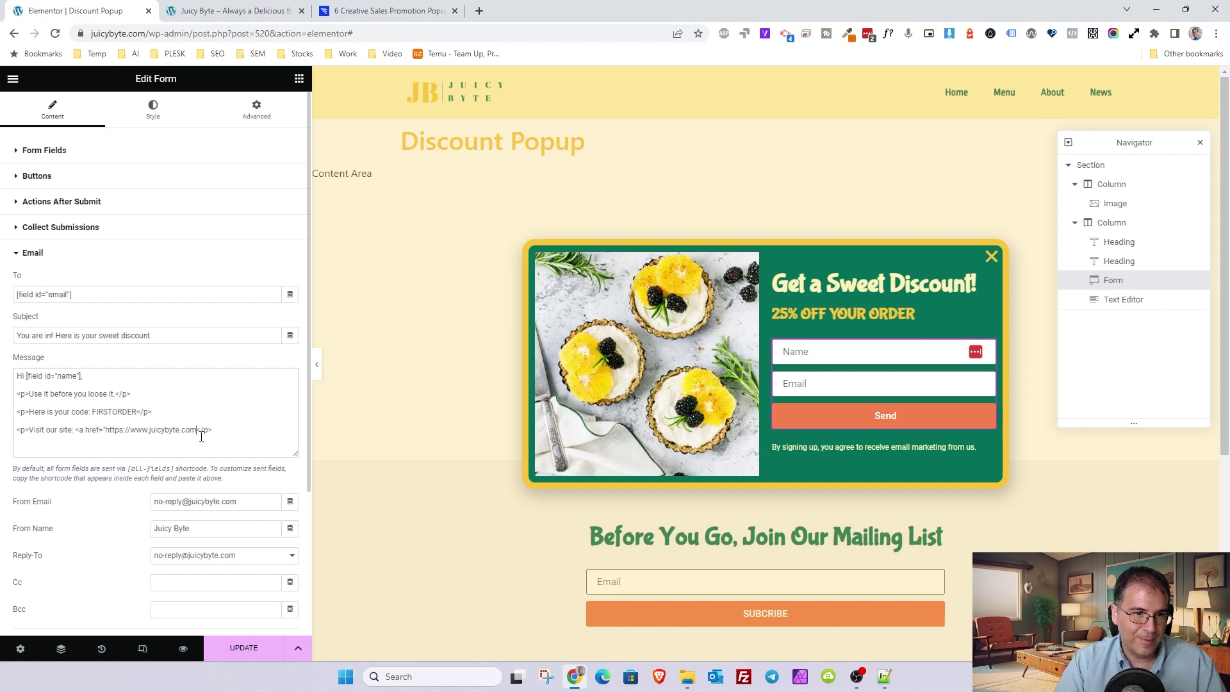
pyautogui.write('"')
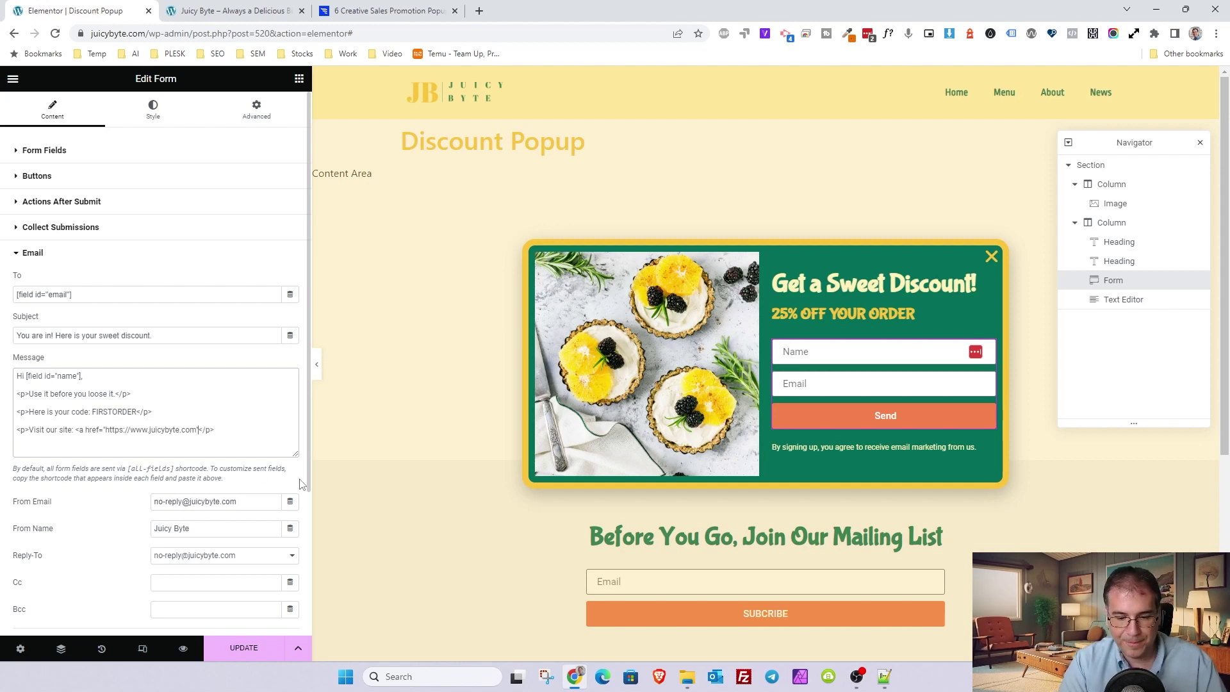
pyautogui.write('</a></')
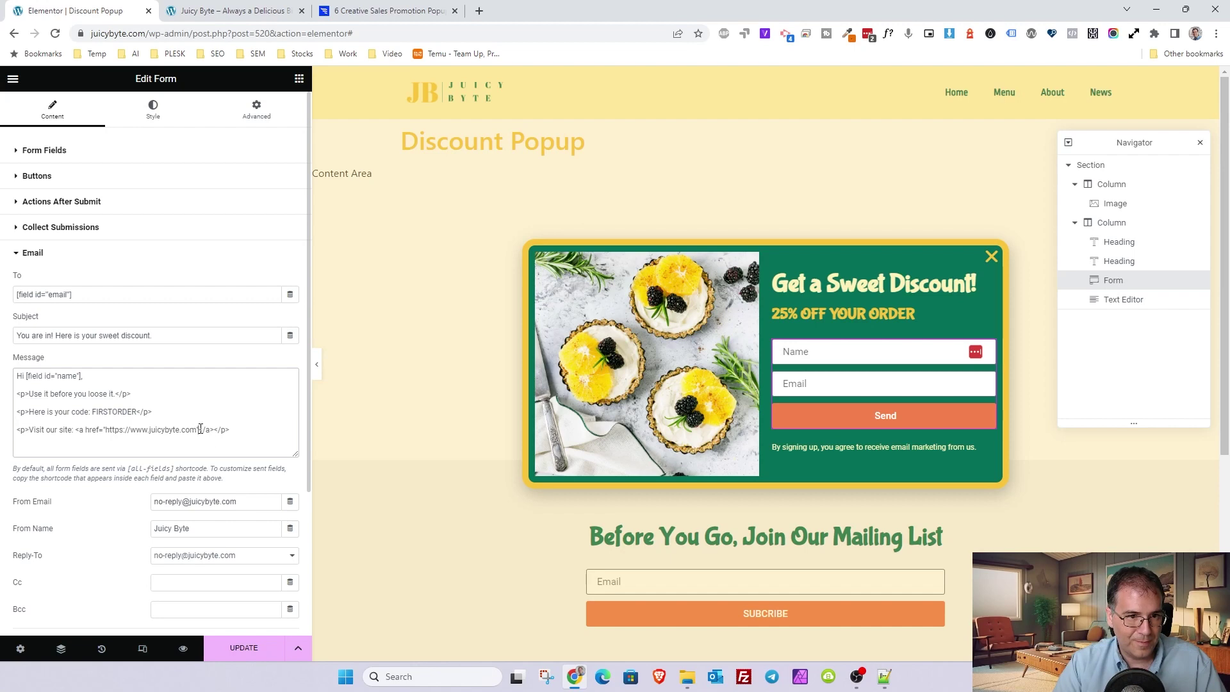
pyautogui.write('>')
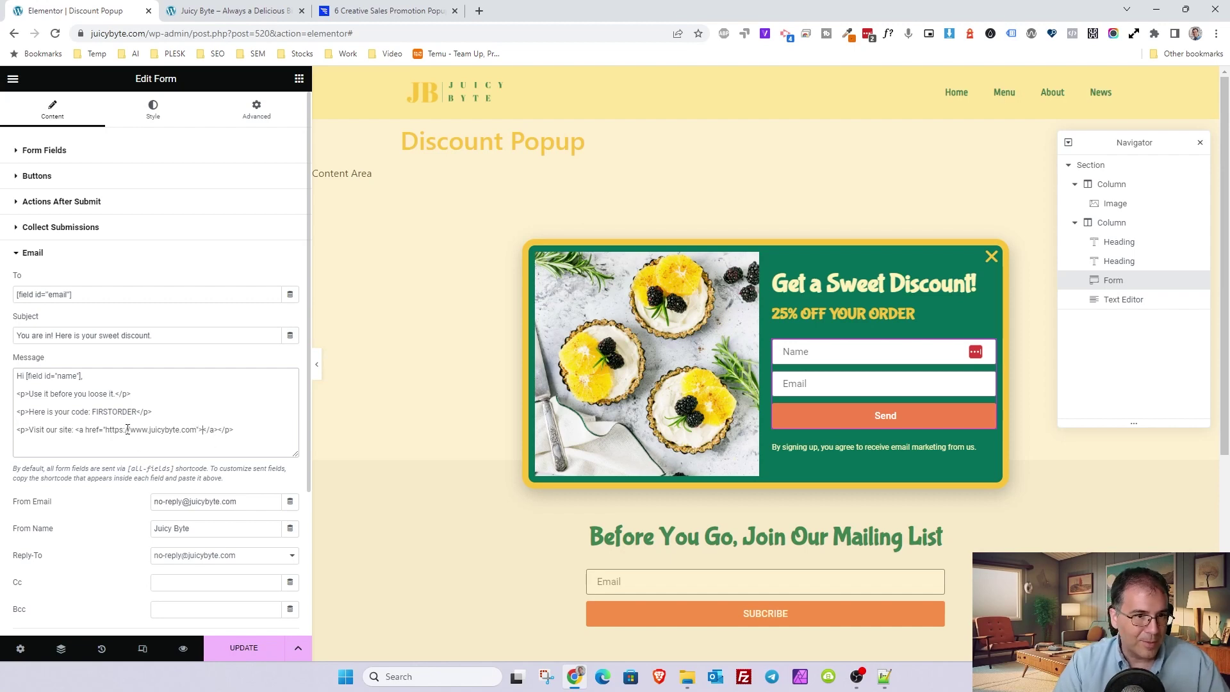
pyautogui.moveTo(106, 430); pyautogui.dragTo(195, 431)
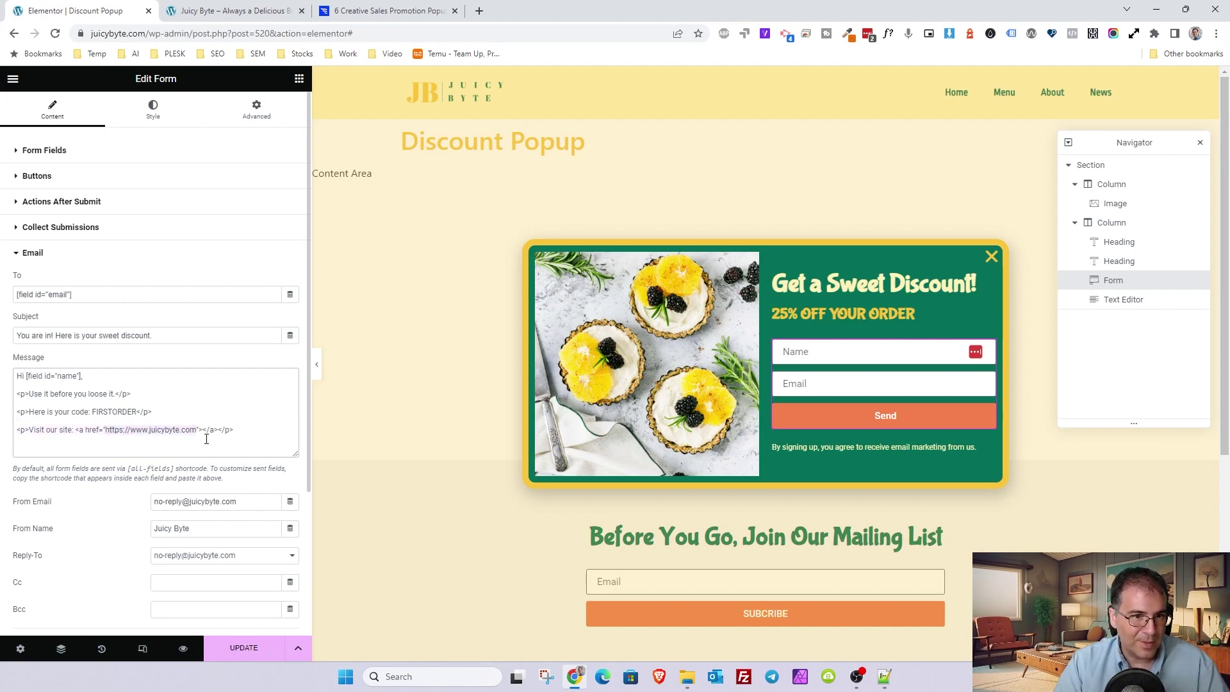
pyautogui.hotkey('ctrl', 'c')
pyautogui.click(201, 429)
pyautogui.hotkey('ctrl', 'v')
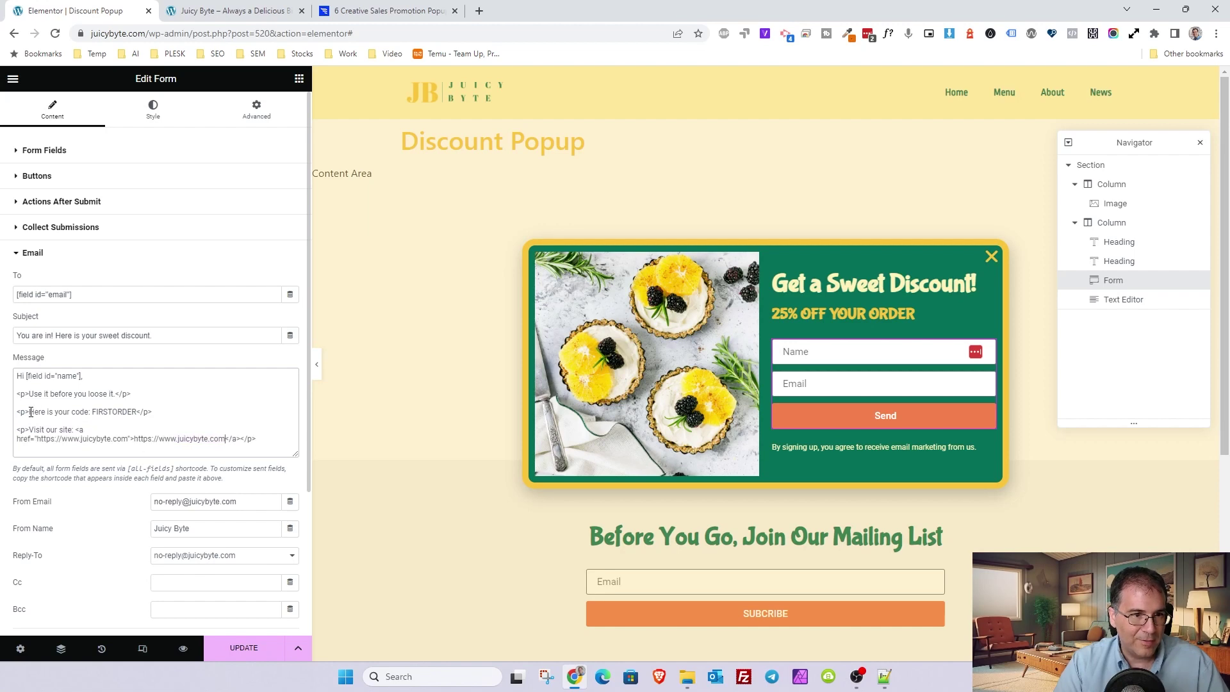
# - Wrap 'Here is your code:' in <strong> tags and save the popup
pyautogui.write('<sstr')
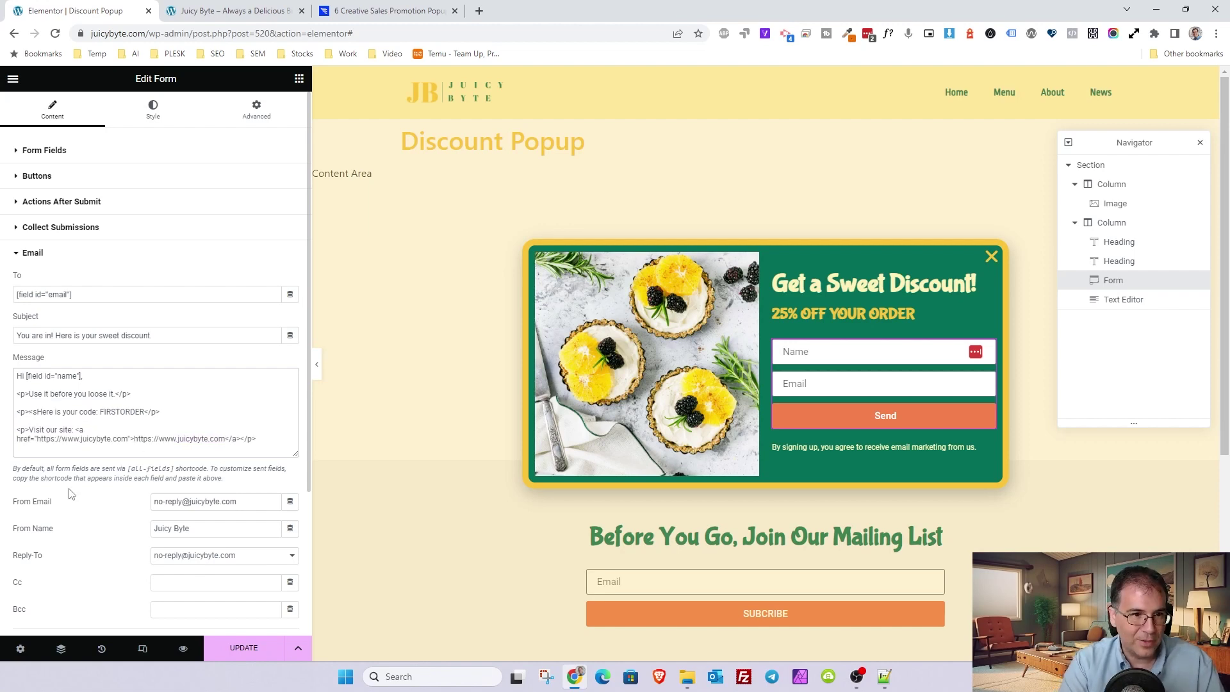
pyautogui.press('BackSpace')
pyautogui.press('BackSpace')
pyautogui.press('BackSpace')
pyautogui.write('trong>')
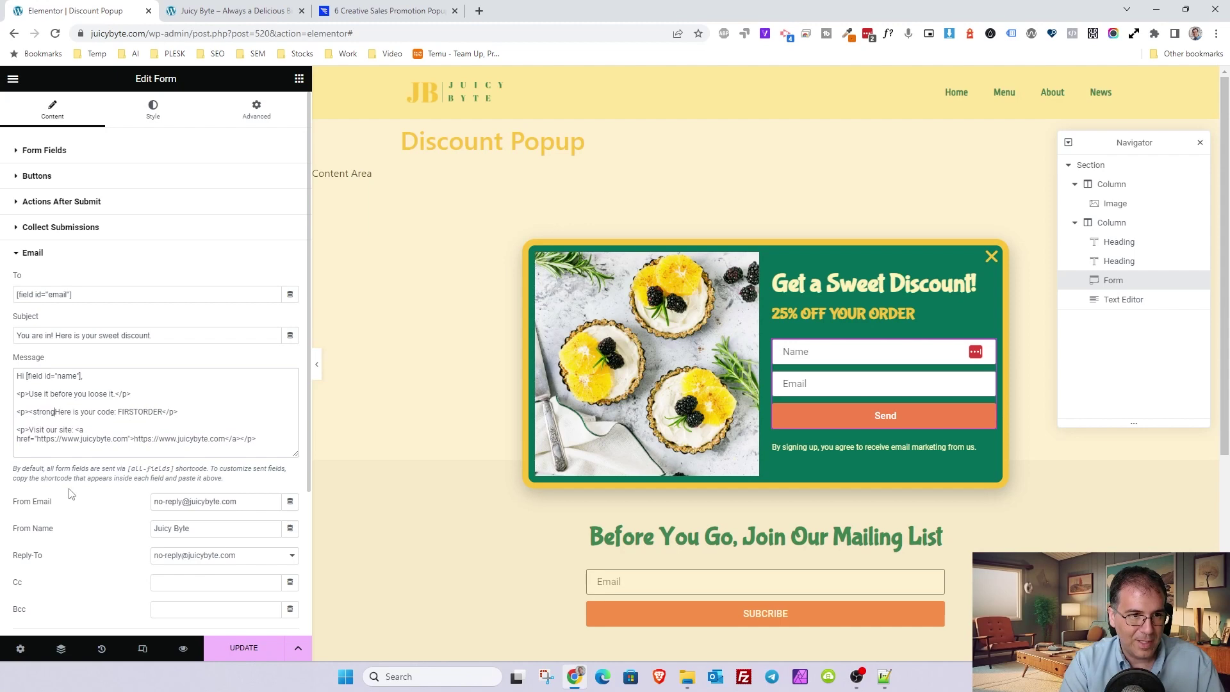
pyautogui.click(121, 411)
pyautogui.write('</strong')
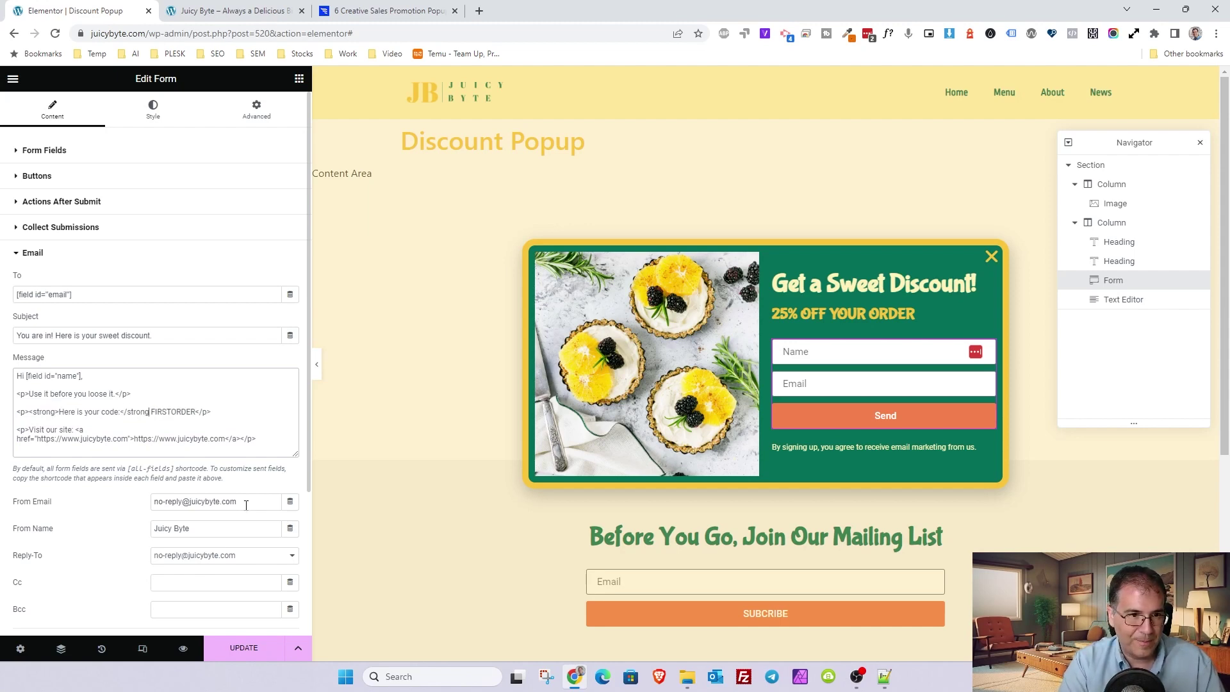
pyautogui.write('>')
pyautogui.click(246, 649)
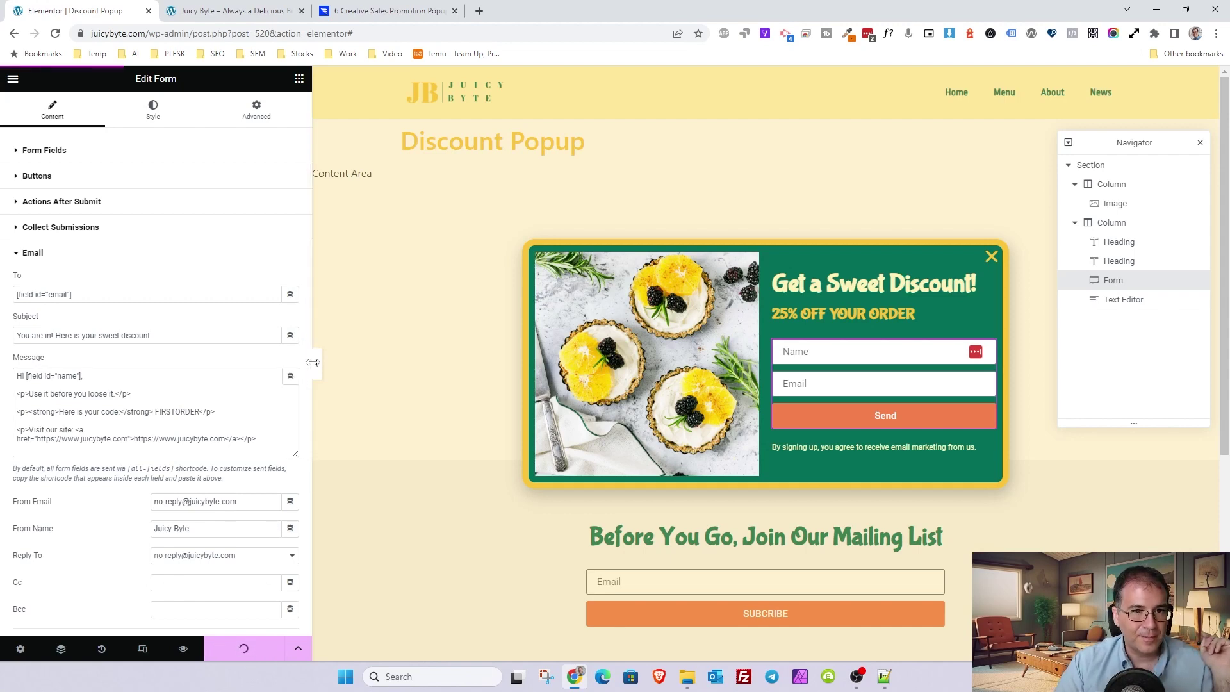
# - Under Additional Options, set the Form ID to discount_form_popup and leave Custom Messages off
pyautogui.moveTo(313, 362); pyautogui.dragTo(255, 363)
pyautogui.click(35, 256)
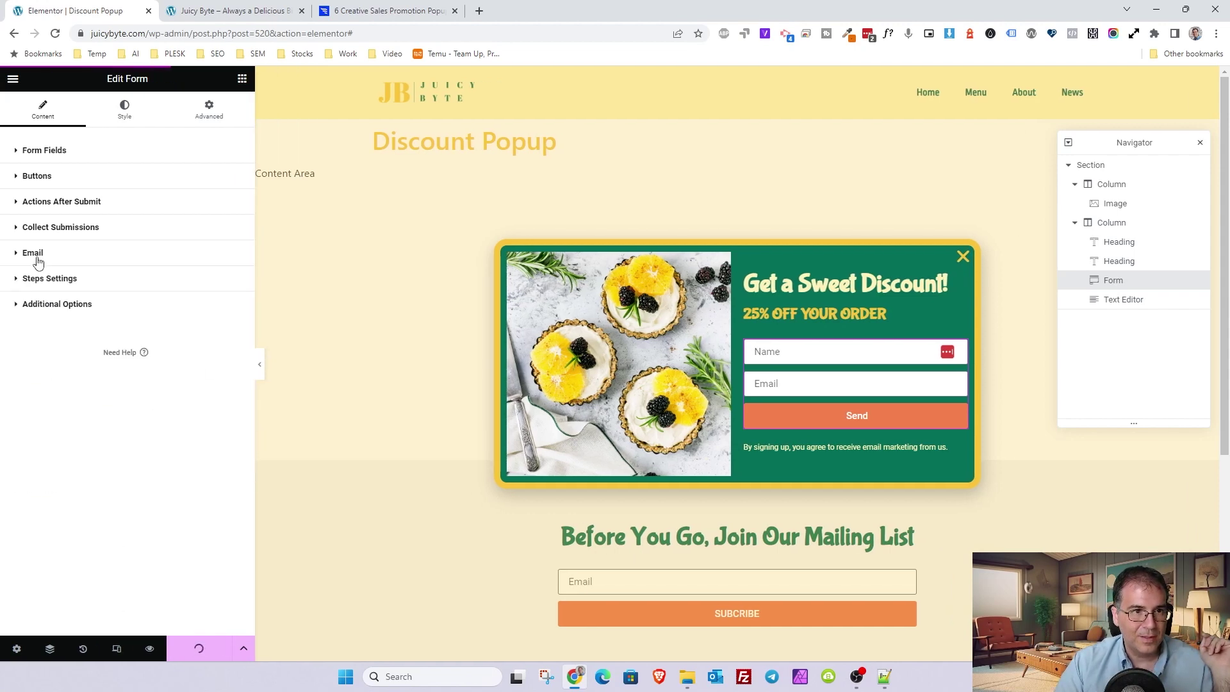
pyautogui.click(37, 259)
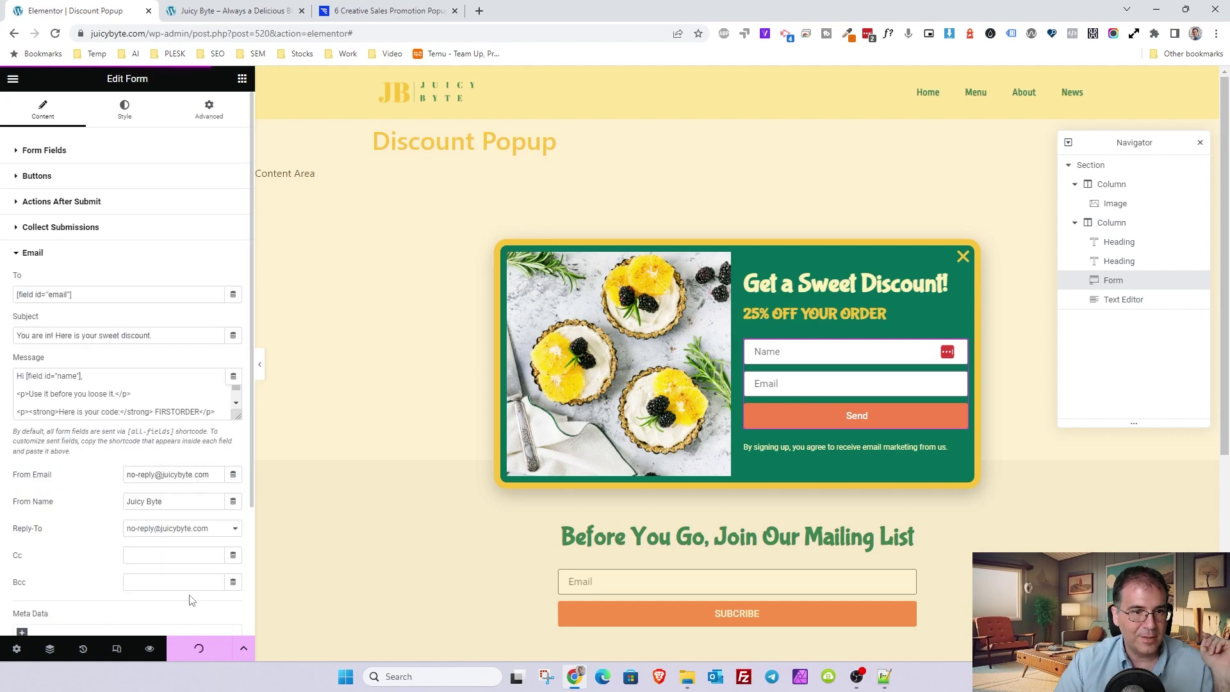
pyautogui.click(33, 252)
pyautogui.click(38, 232)
pyautogui.click(37, 232)
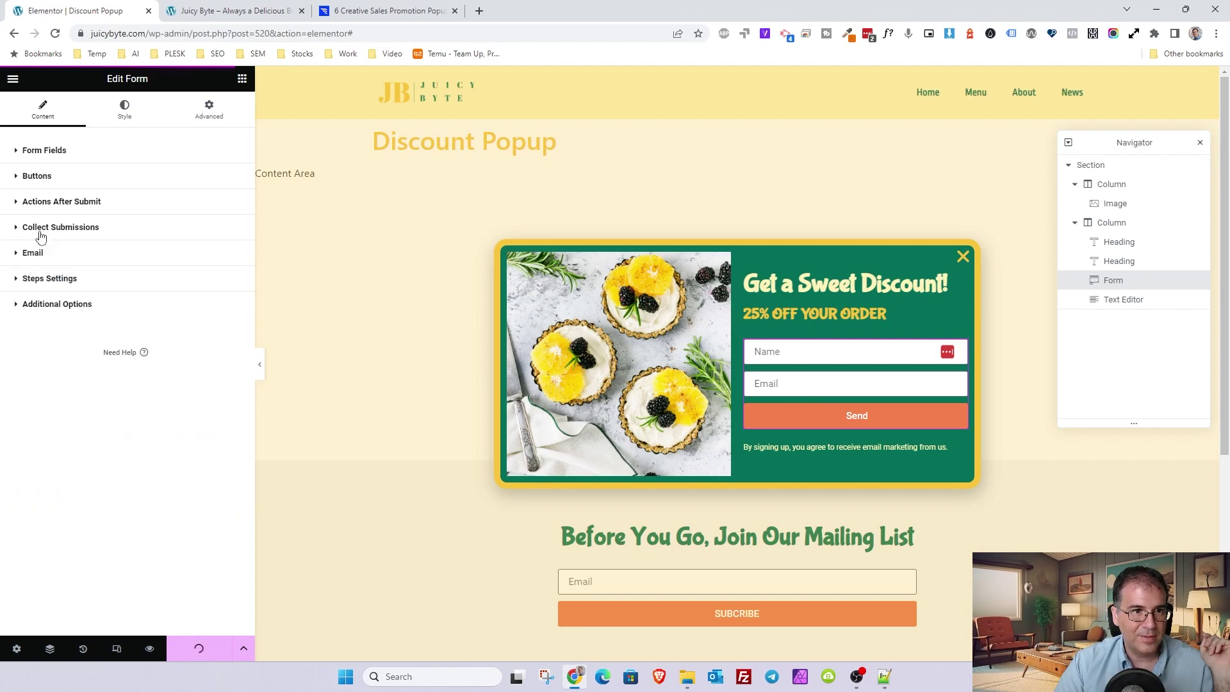
pyautogui.click(54, 305)
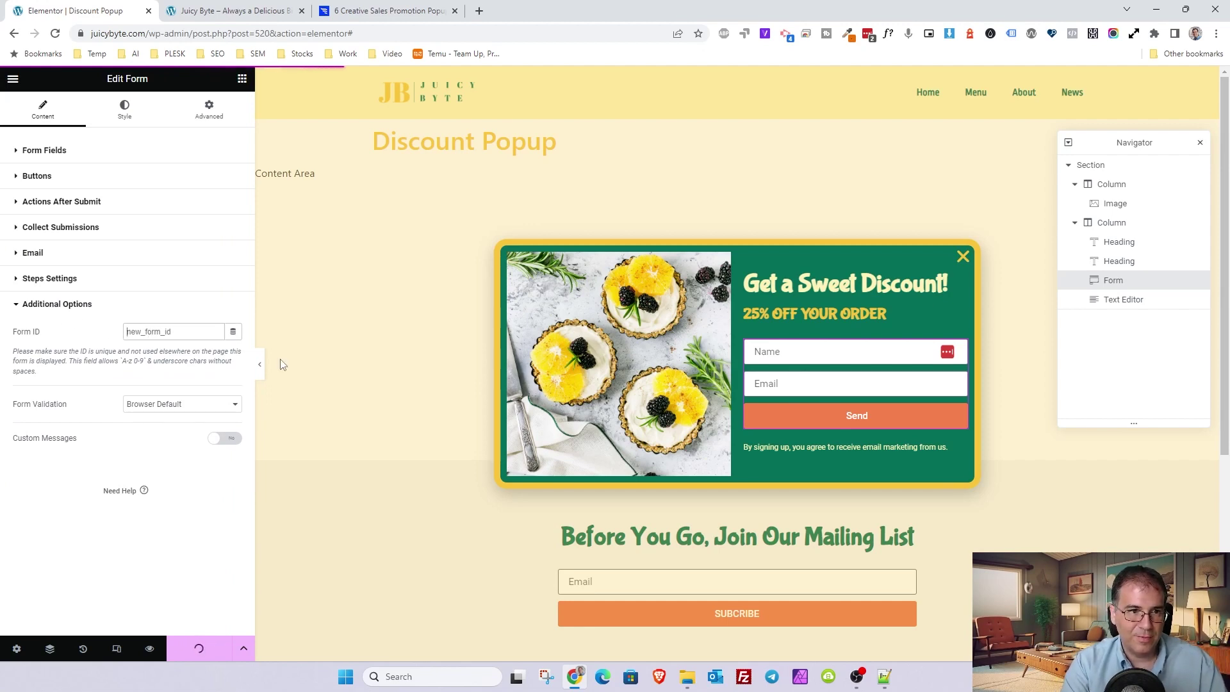
pyautogui.write('s')
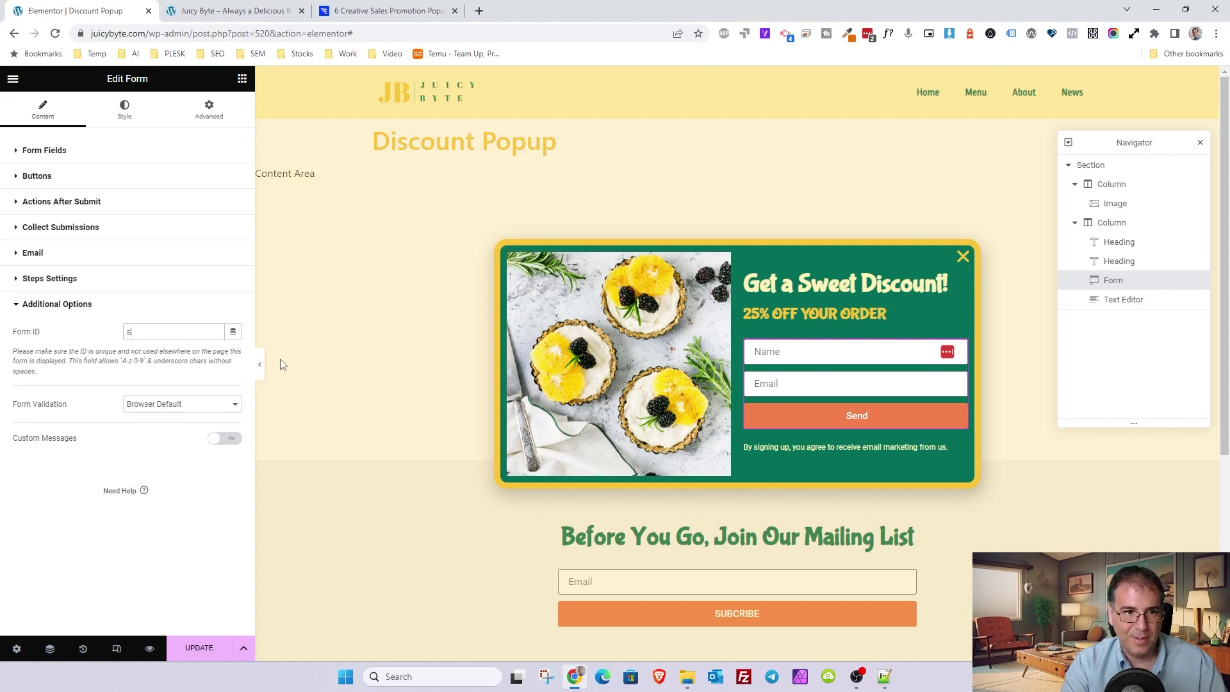
pyautogui.write('iscount')
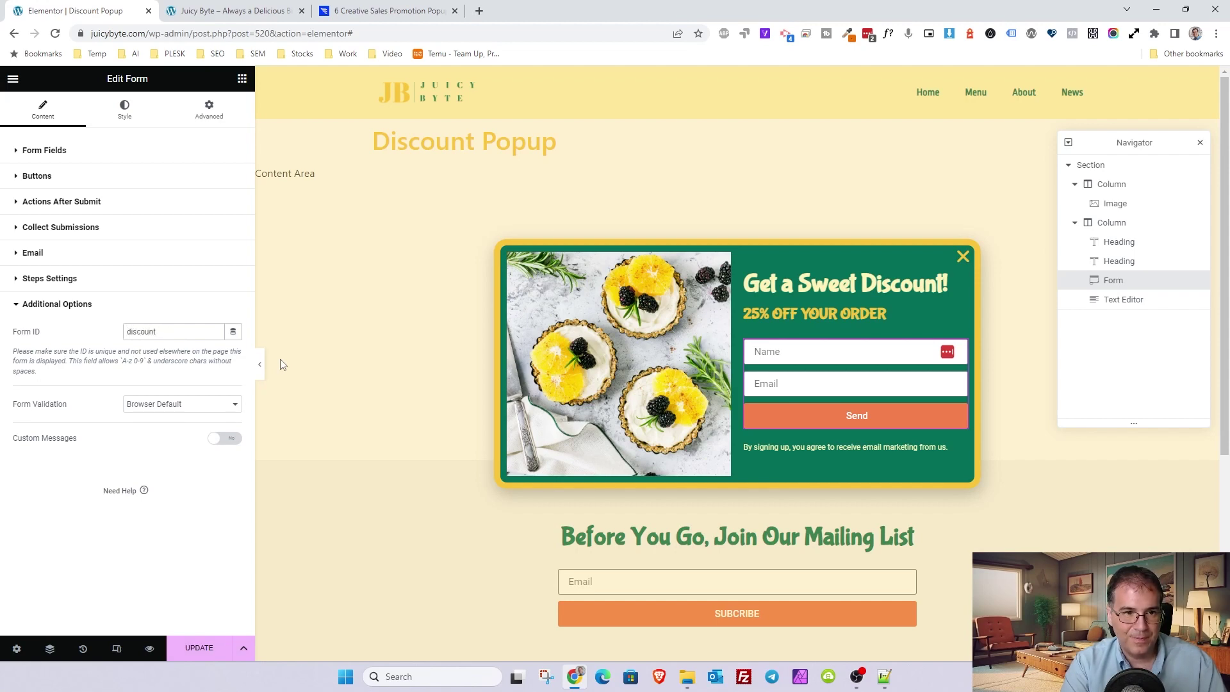
pyautogui.write('_form')
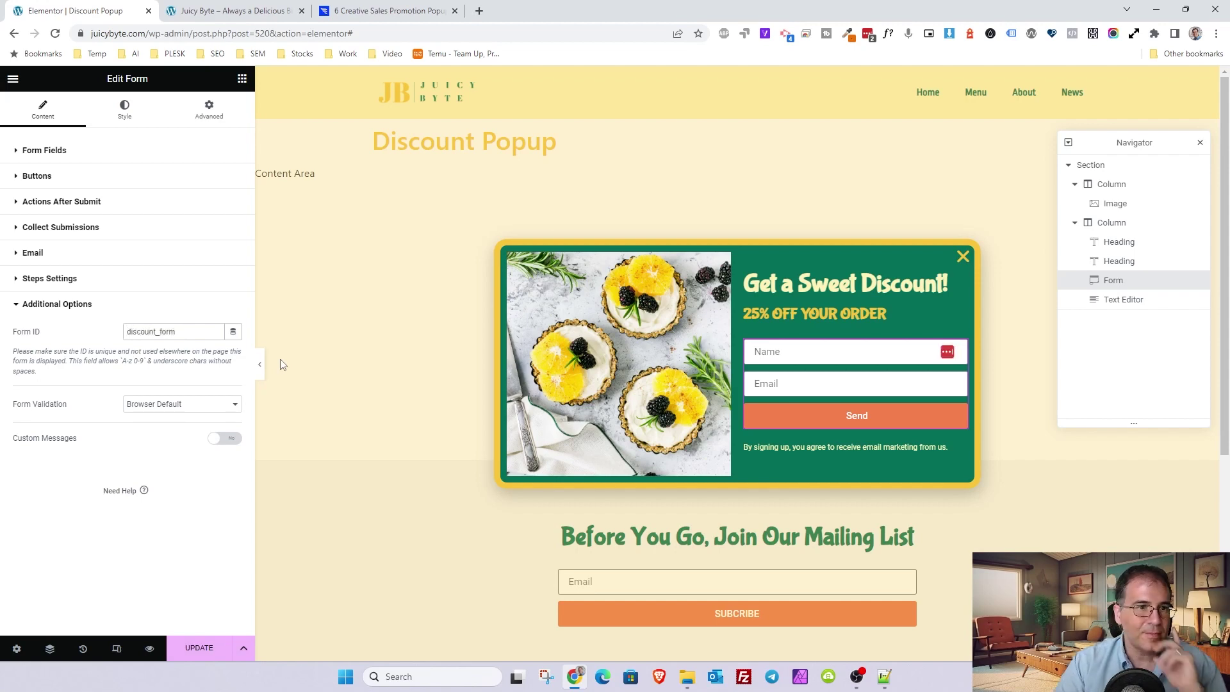
pyautogui.write('_popup')
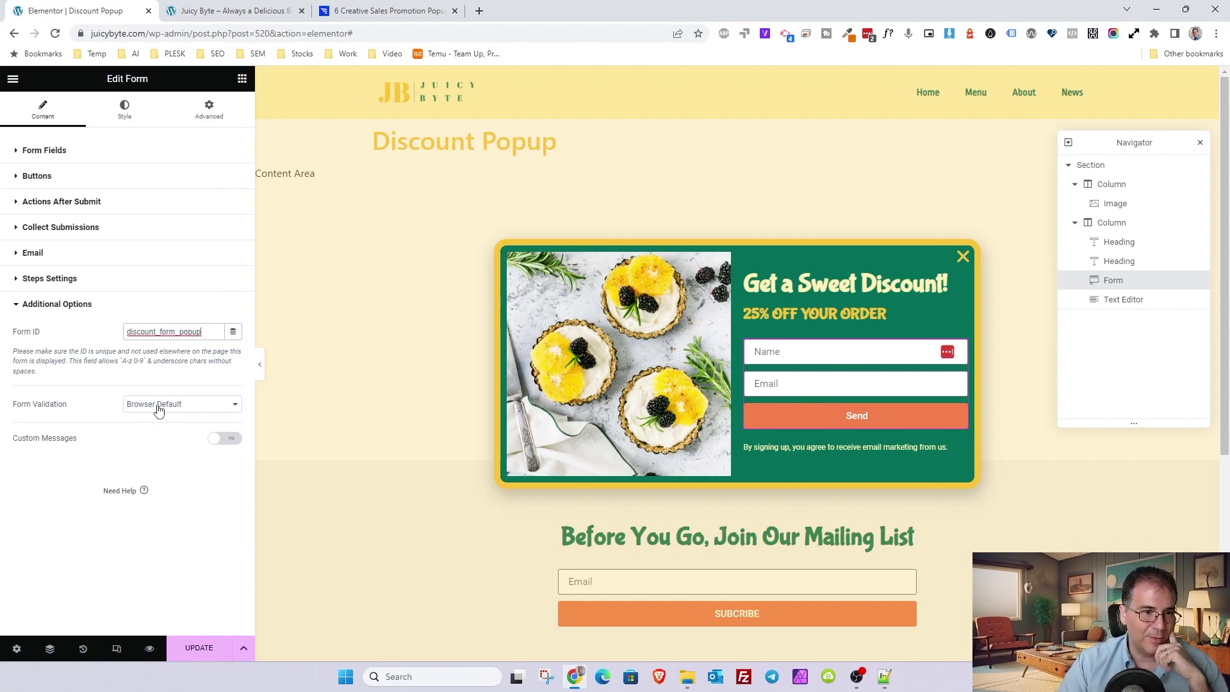
pyautogui.click(221, 441)
pyautogui.scroll(-1, 485, 443)
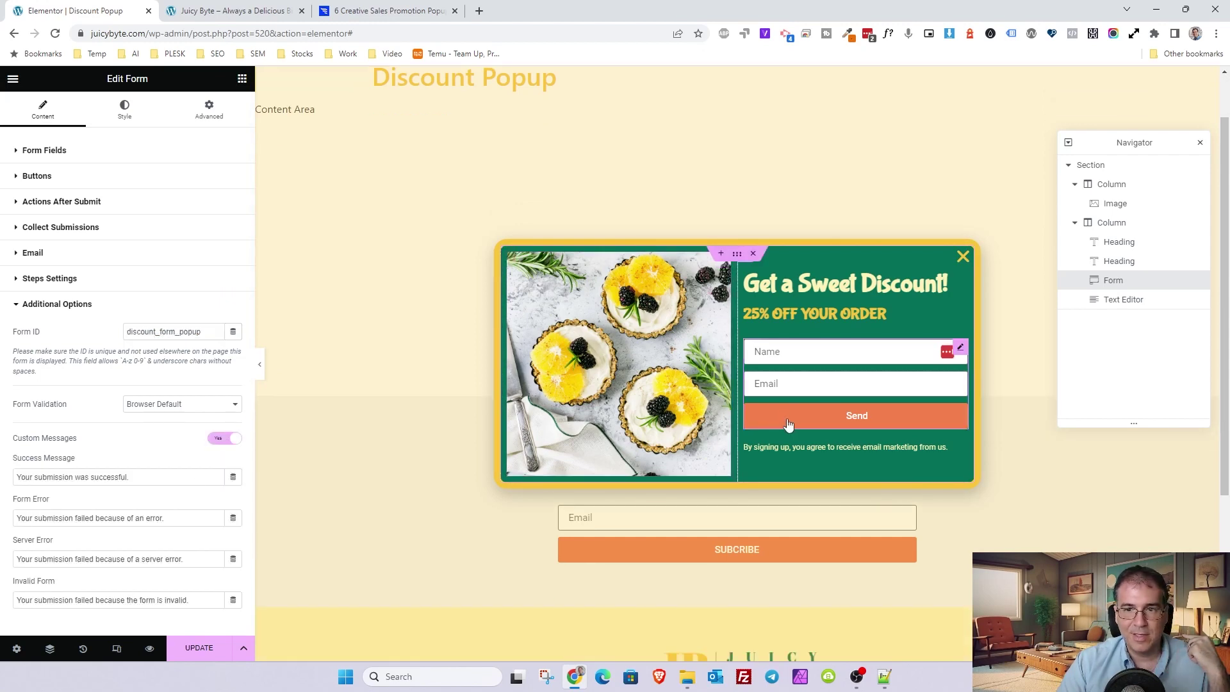
pyautogui.click(226, 440)
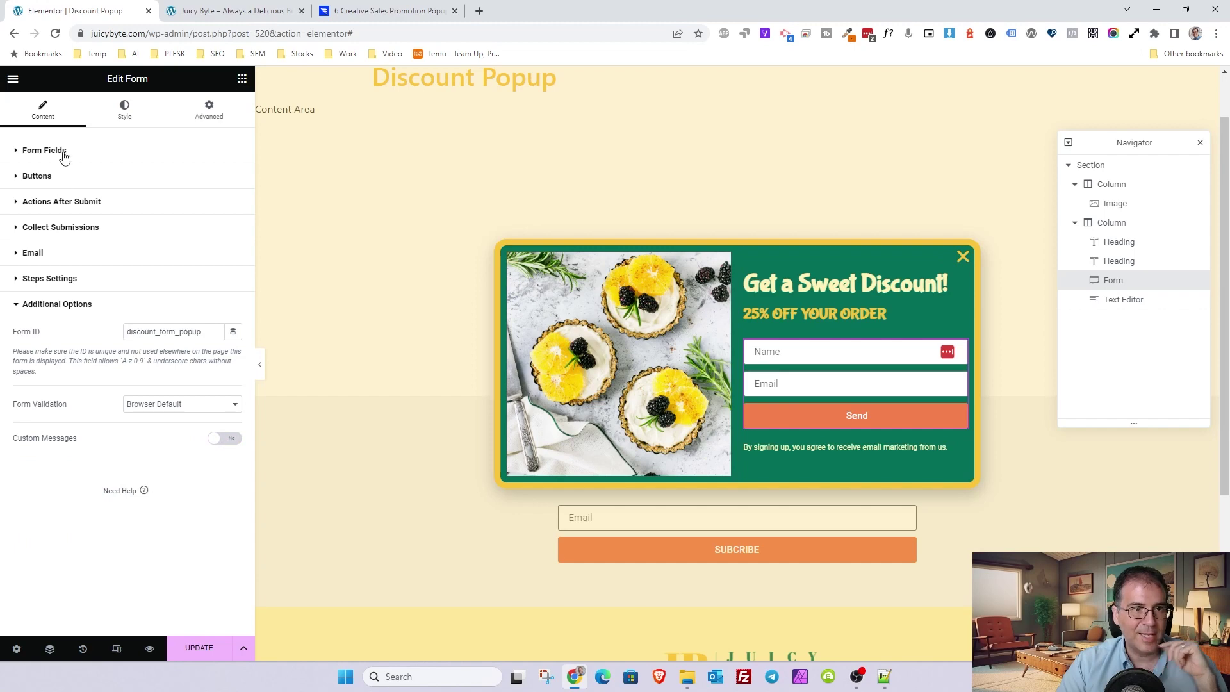
# - In Style > Messages, set the success, error and inline message colours to global White
pyautogui.click(127, 112)
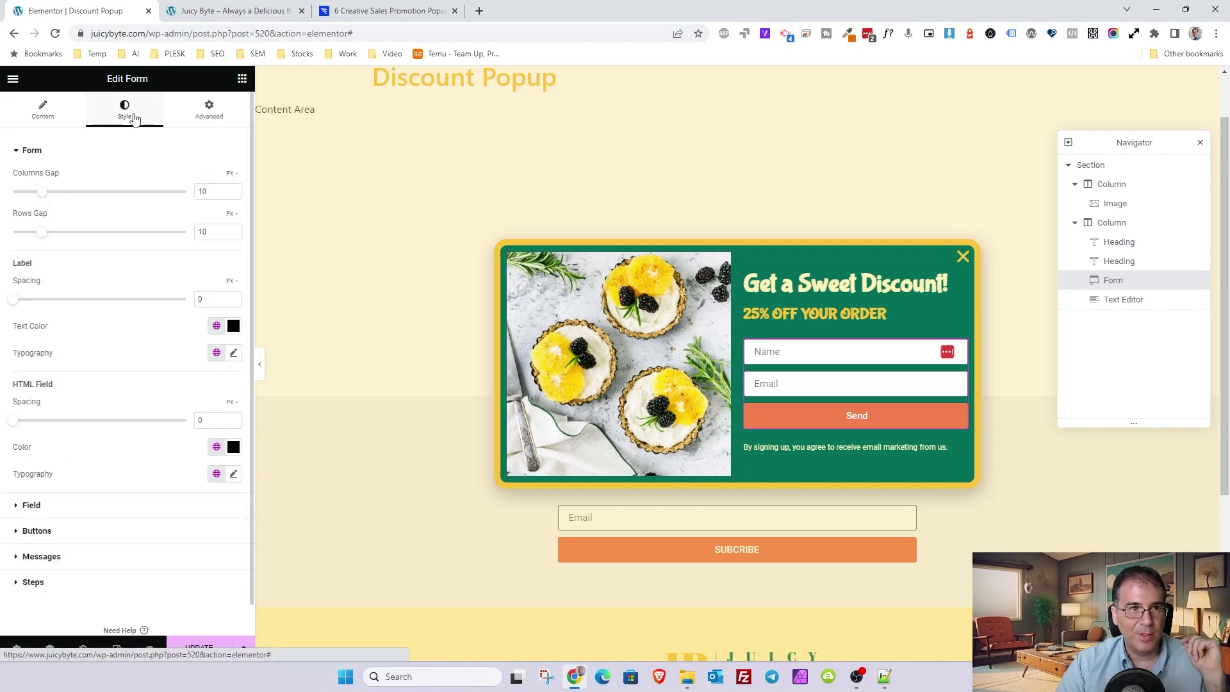
pyautogui.click(46, 556)
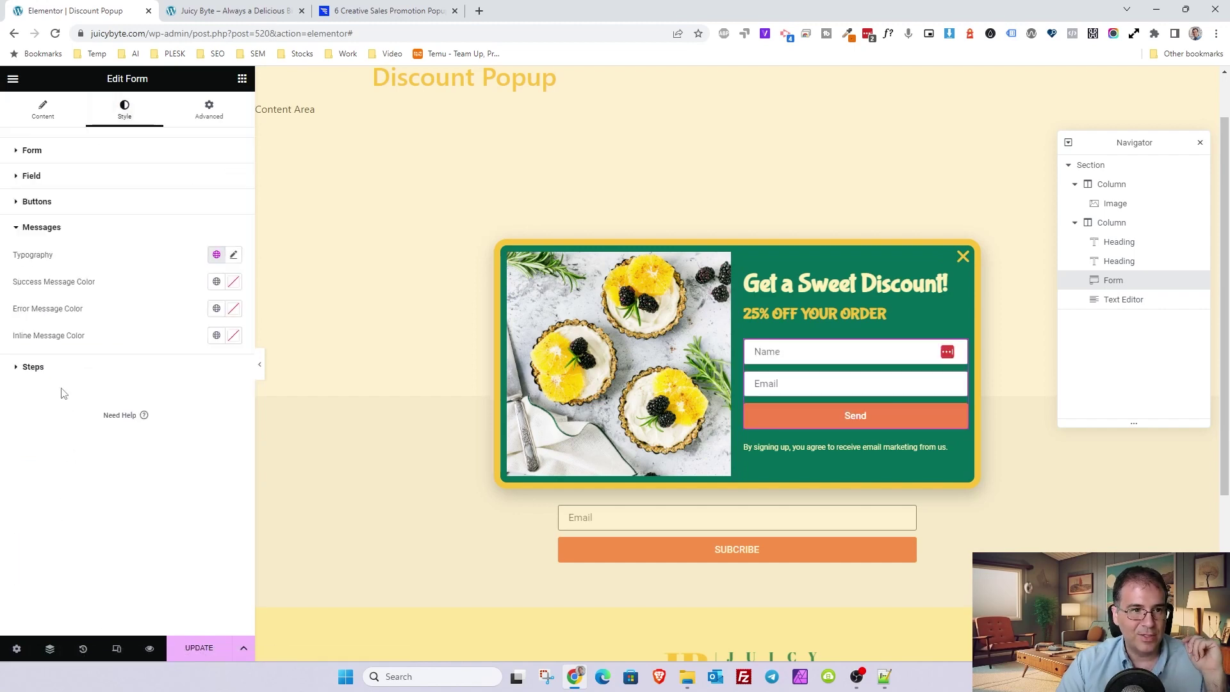
pyautogui.click(216, 281)
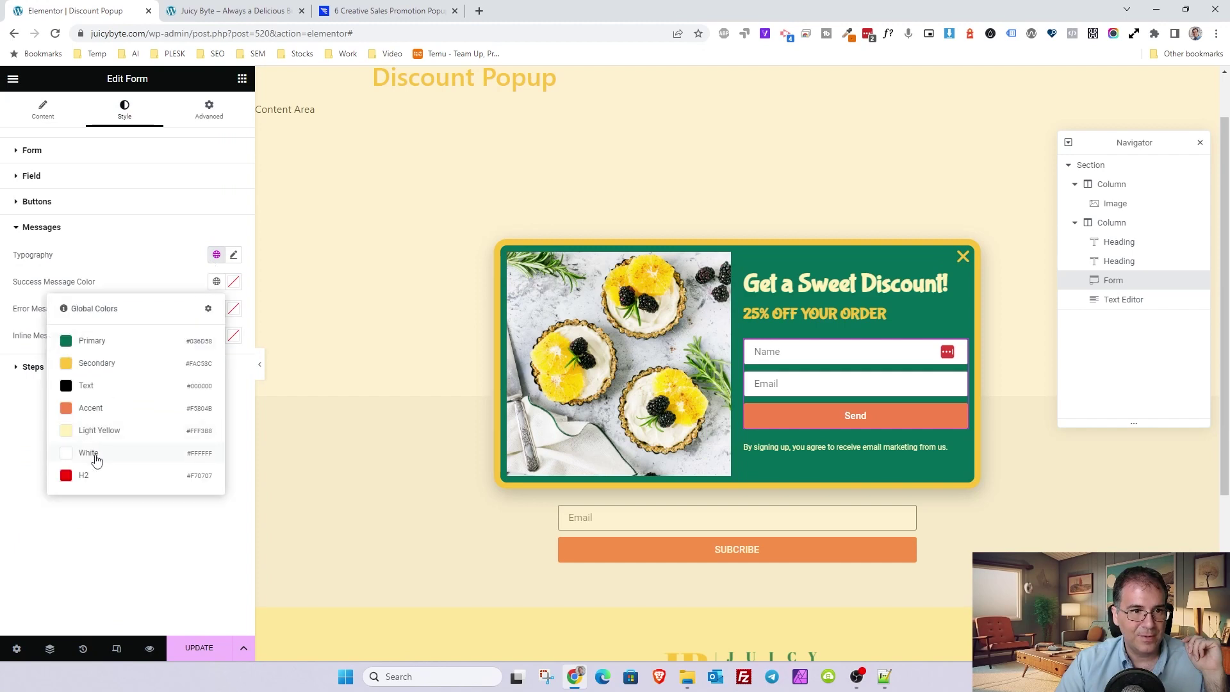
pyautogui.click(96, 459)
pyautogui.click(216, 308)
pyautogui.click(100, 481)
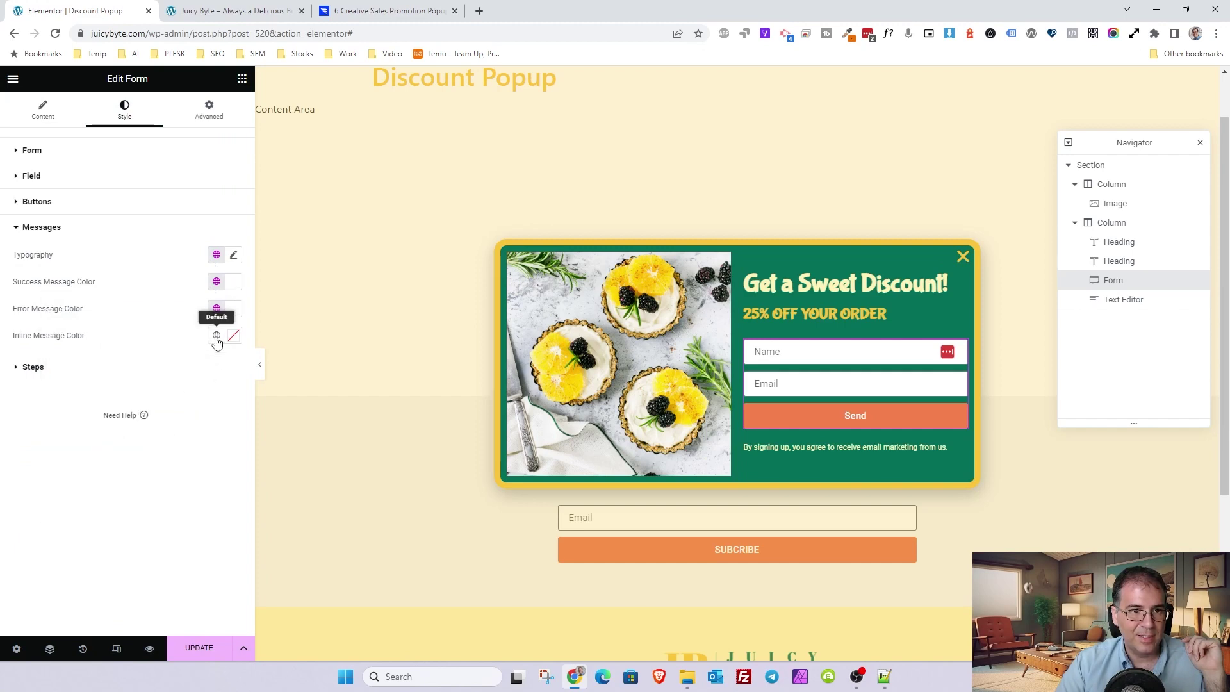
pyautogui.click(216, 334)
pyautogui.click(102, 506)
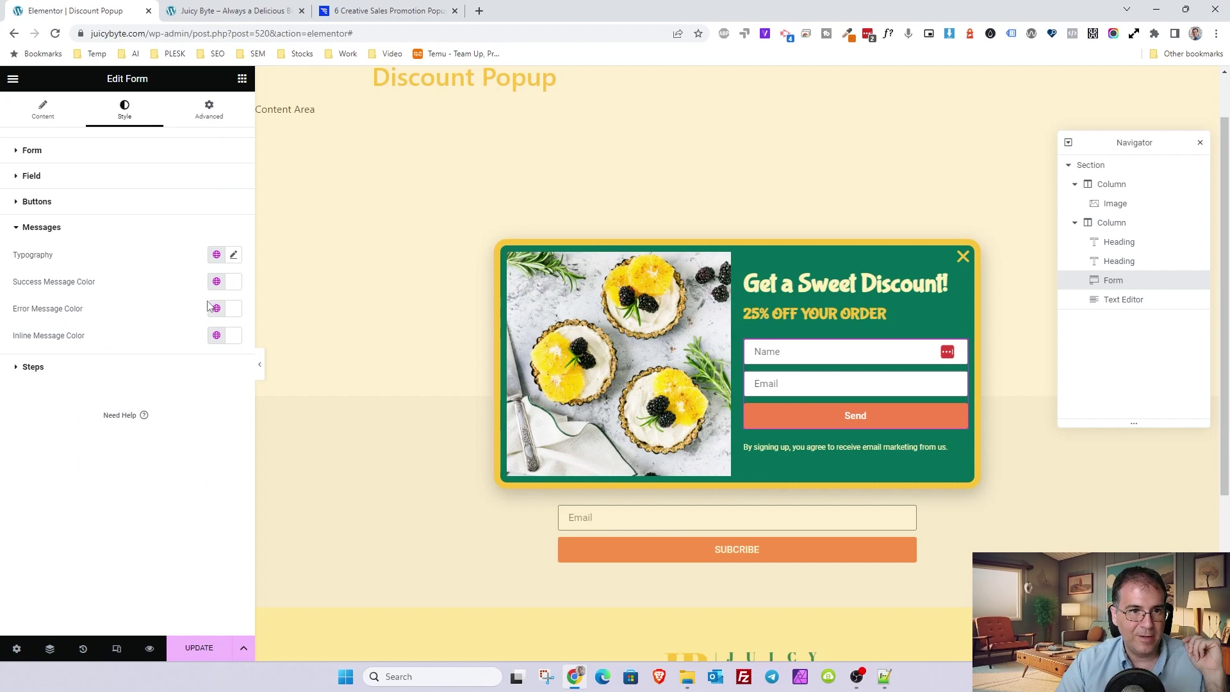
# - Change the error message colour to the red H2 global colour and save the popup
pyautogui.click(216, 309)
pyautogui.click(72, 503)
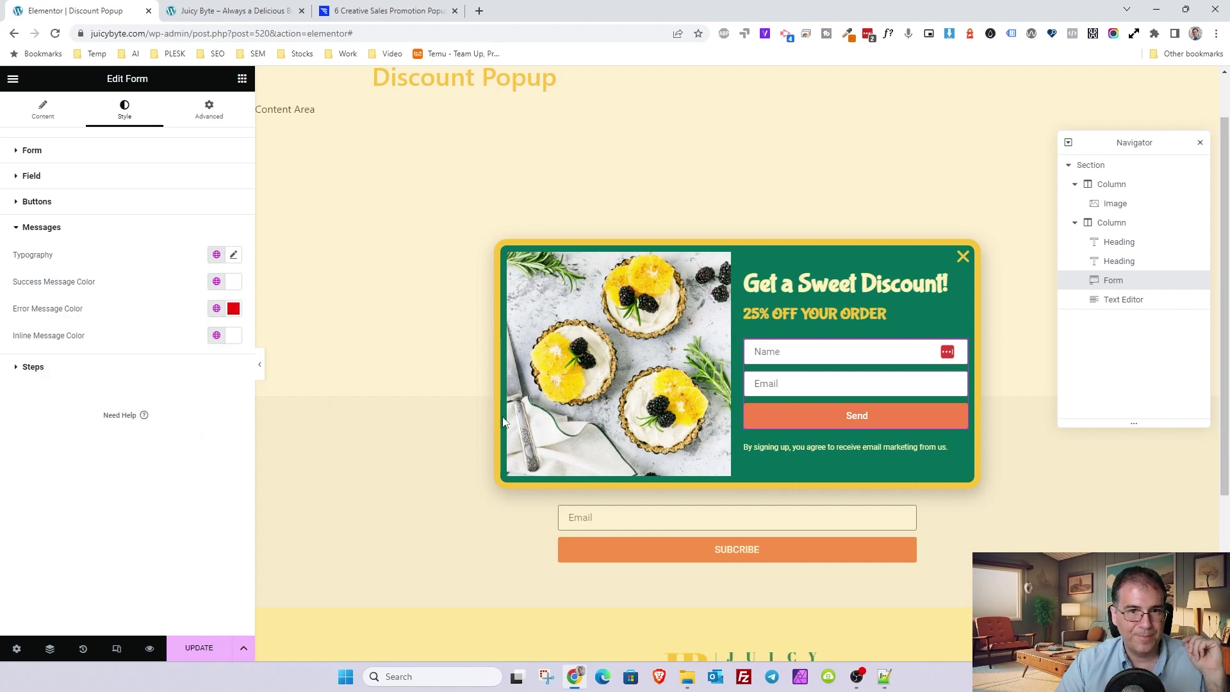
pyautogui.hotkey('ctrl', 's')
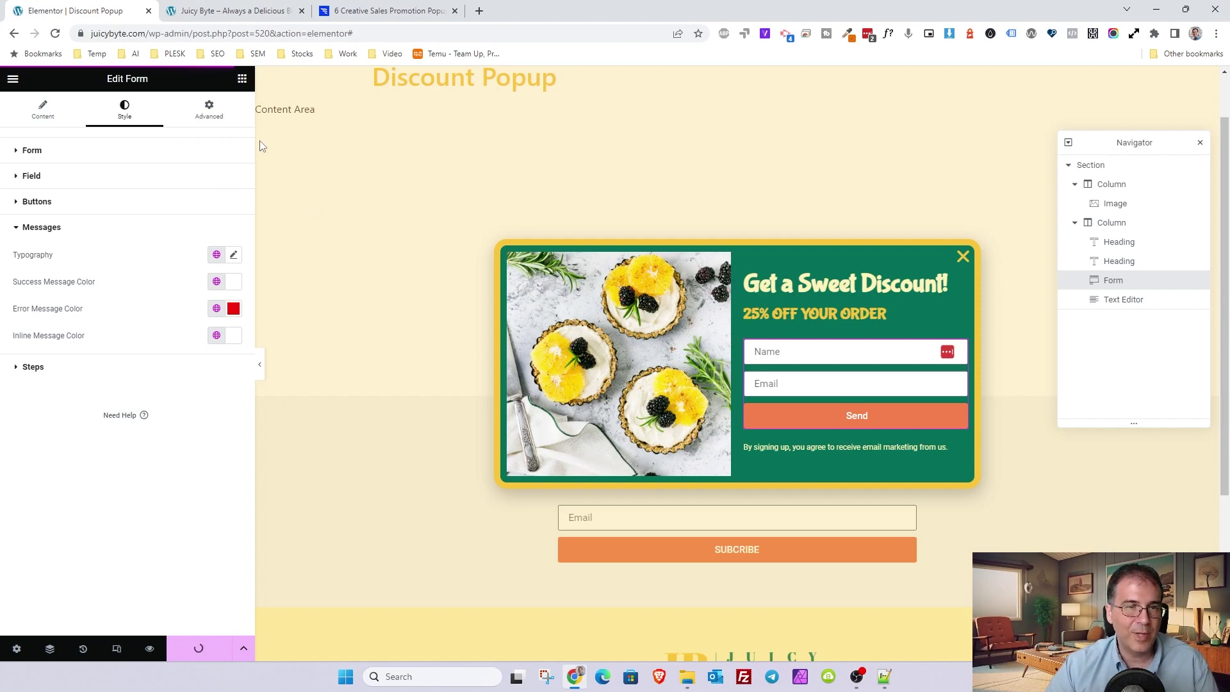
# - Reload the live Juicy Byte site and send the popup form with a test name and e-mail address
pyautogui.click(226, 11)
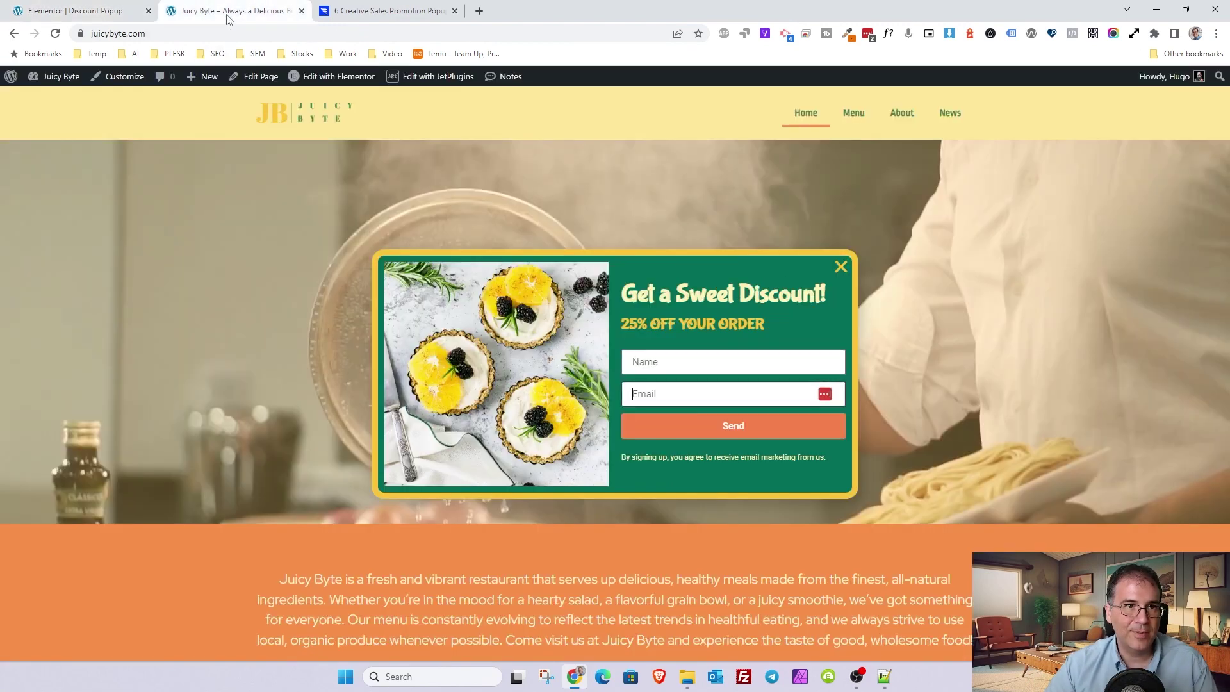
pyautogui.click(55, 33)
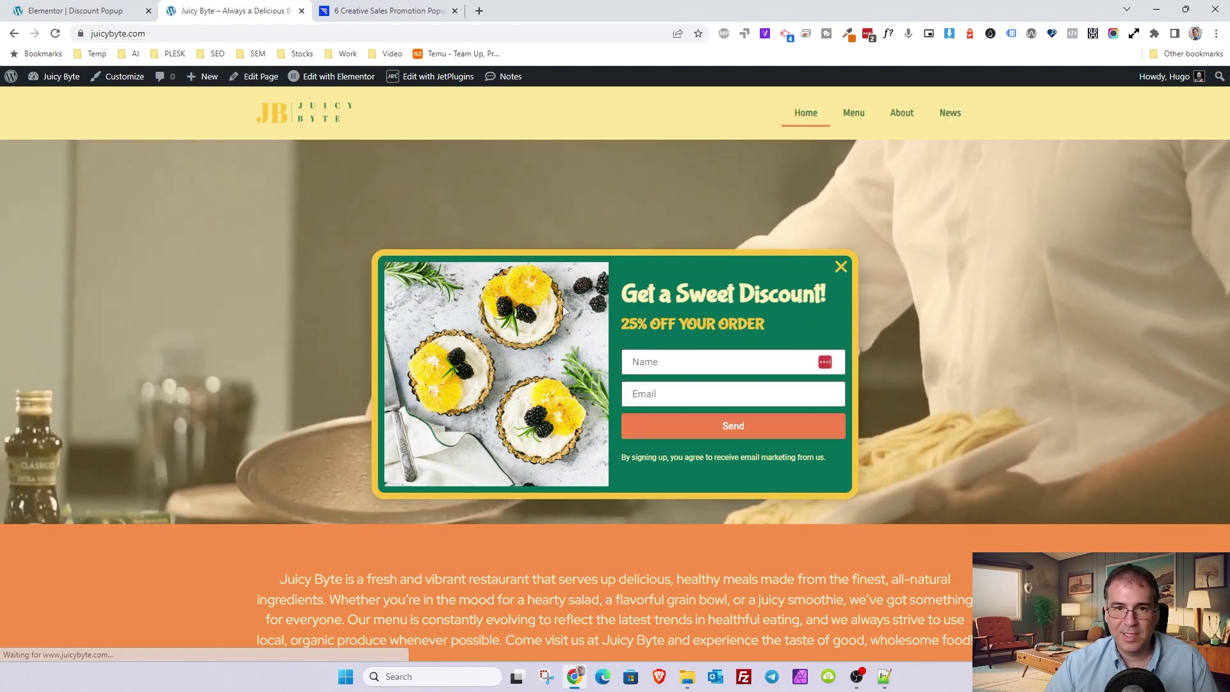
pyautogui.click(667, 361)
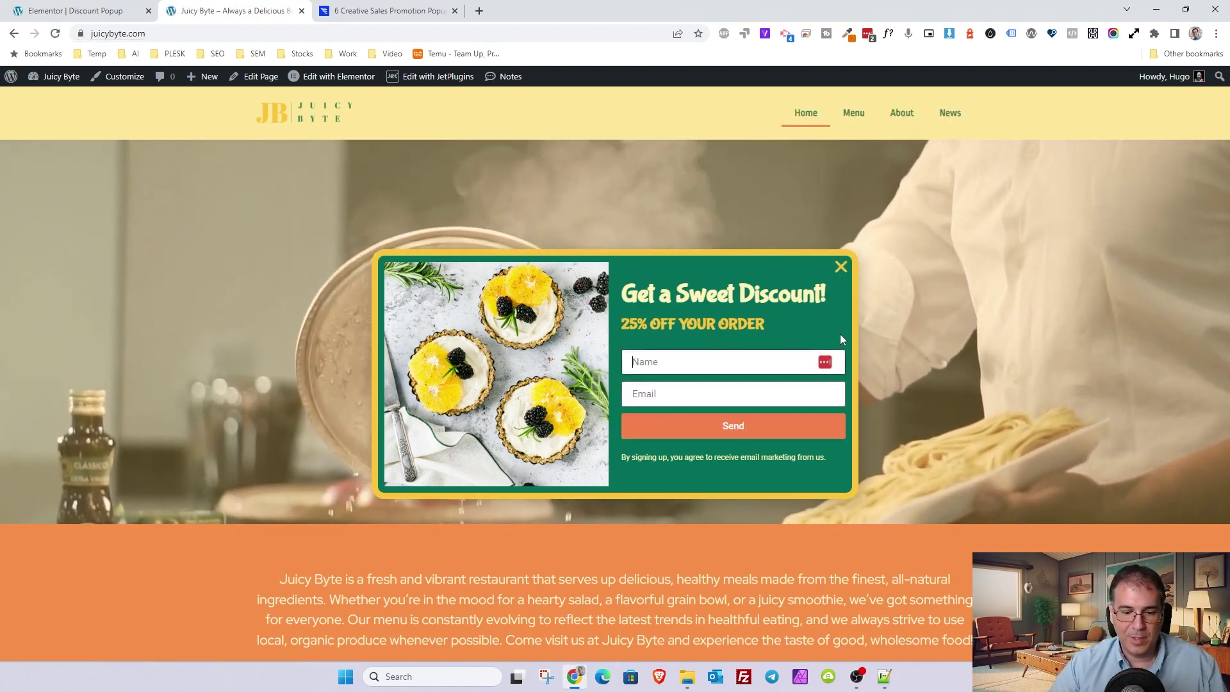
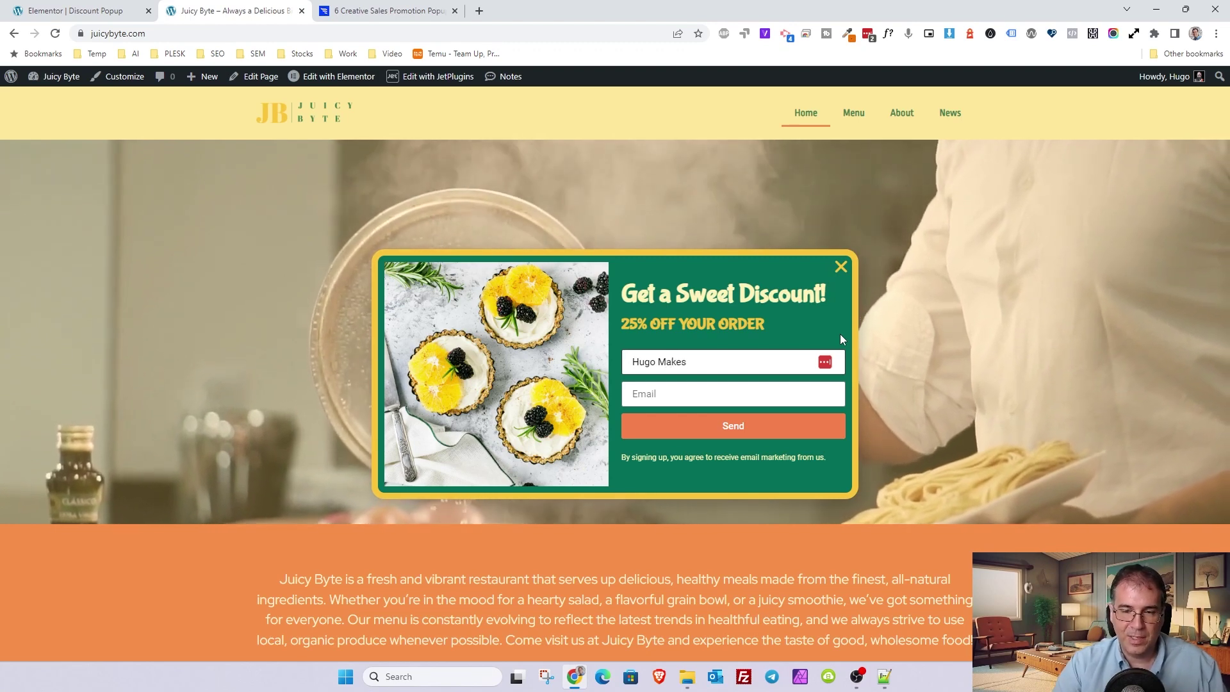
pyautogui.click(821, 401)
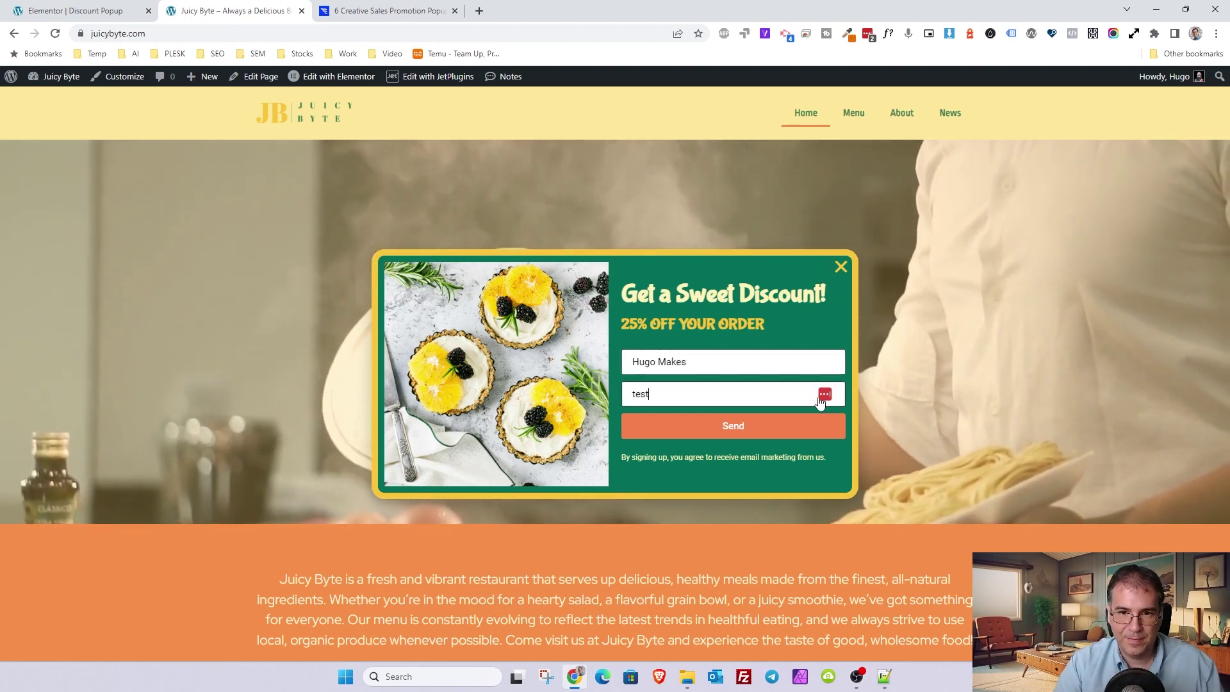
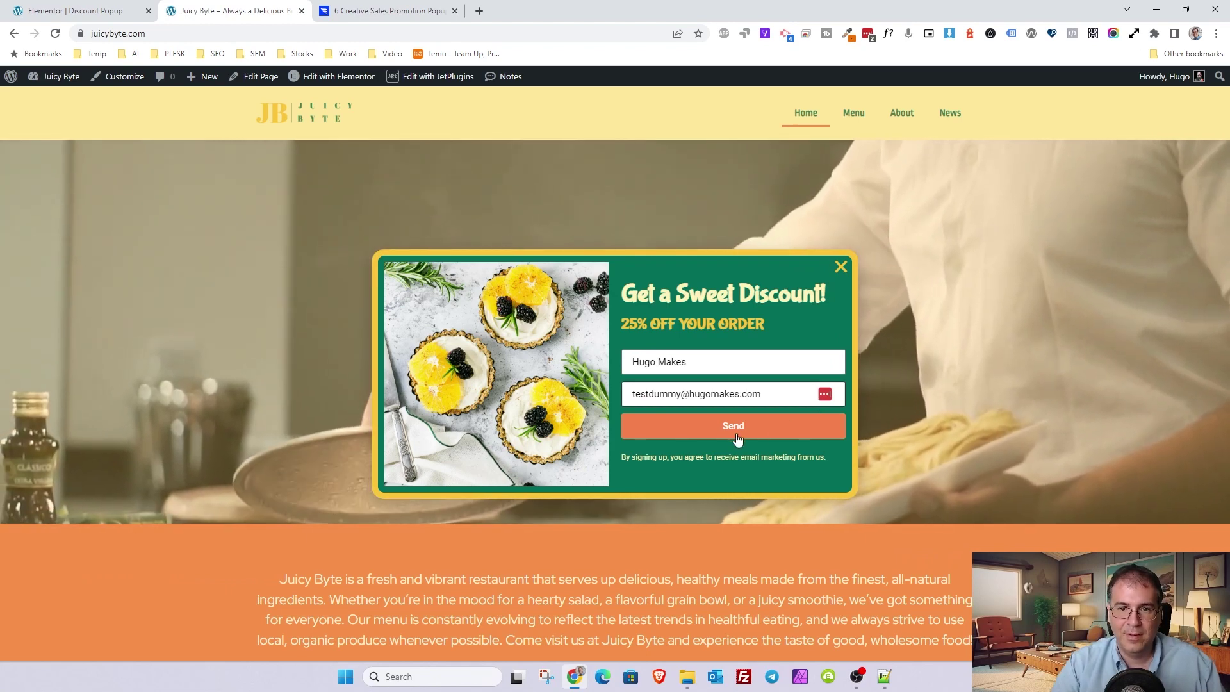
pyautogui.click(734, 433)
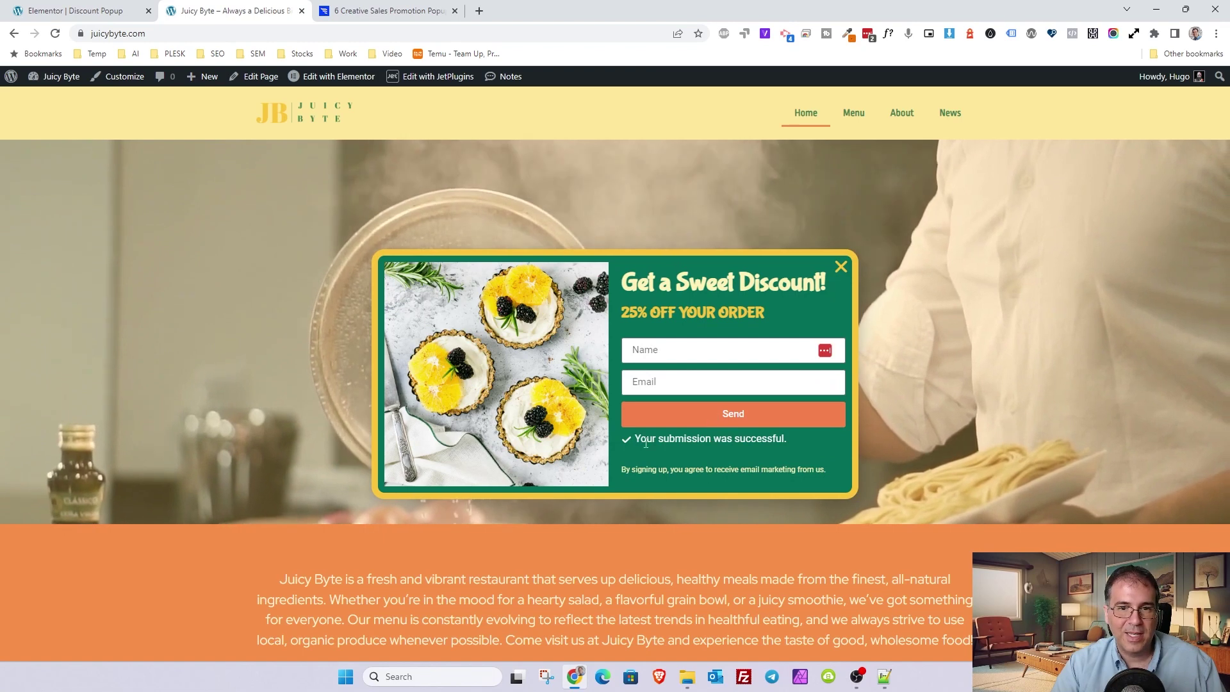
pyautogui.click(64, 11)
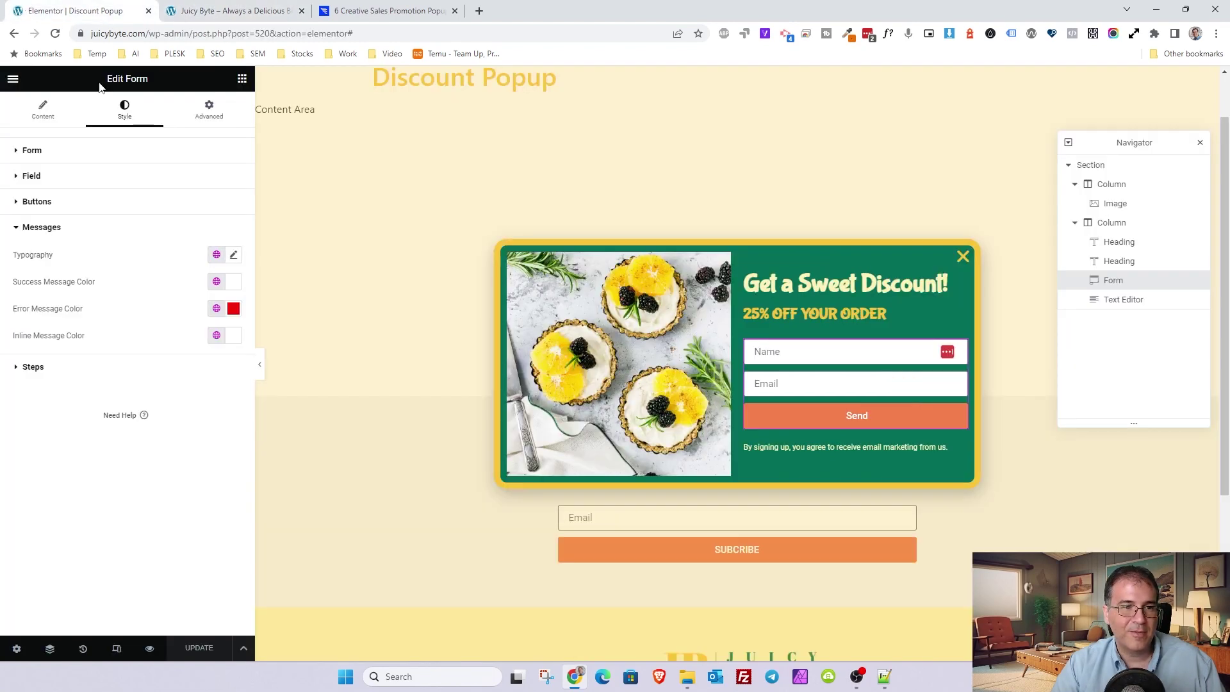
pyautogui.click(42, 113)
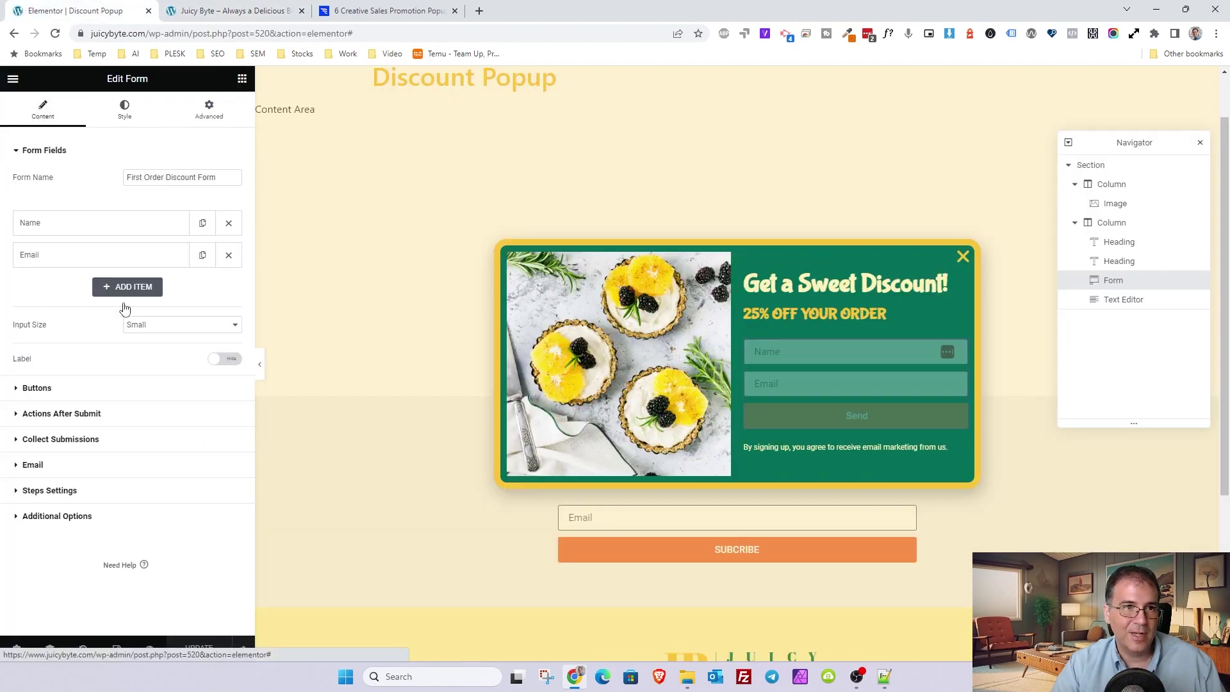
pyautogui.click(57, 516)
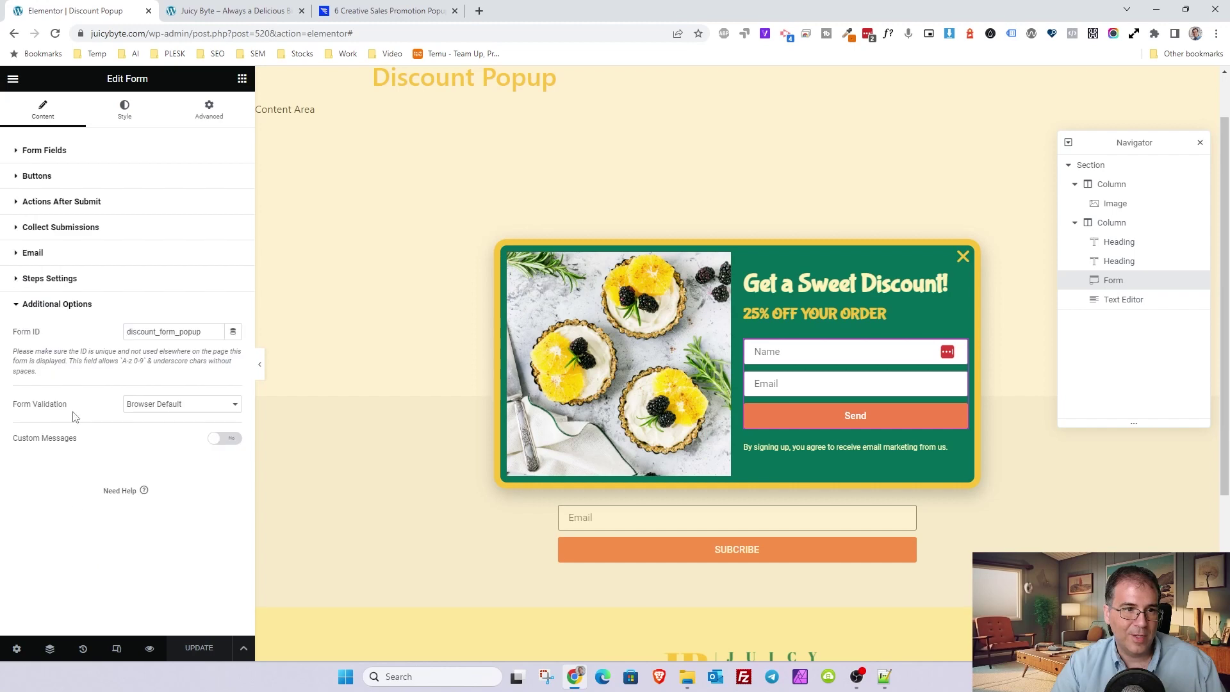
pyautogui.click(211, 442)
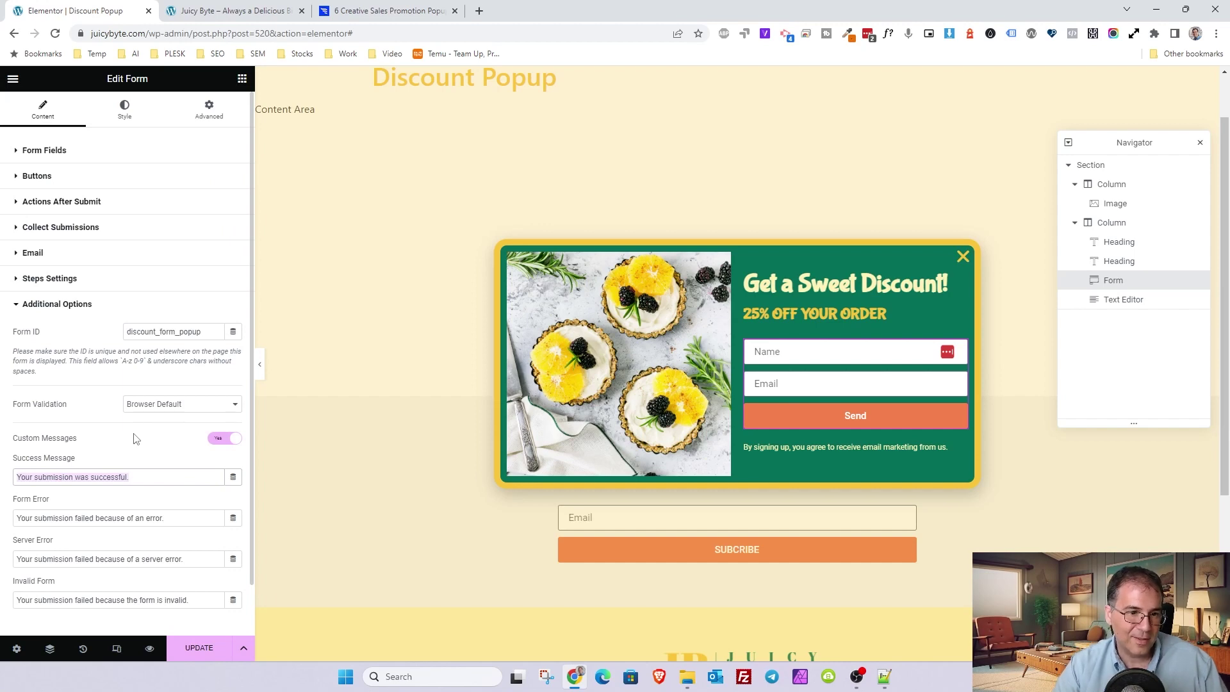
pyautogui.click(236, 443)
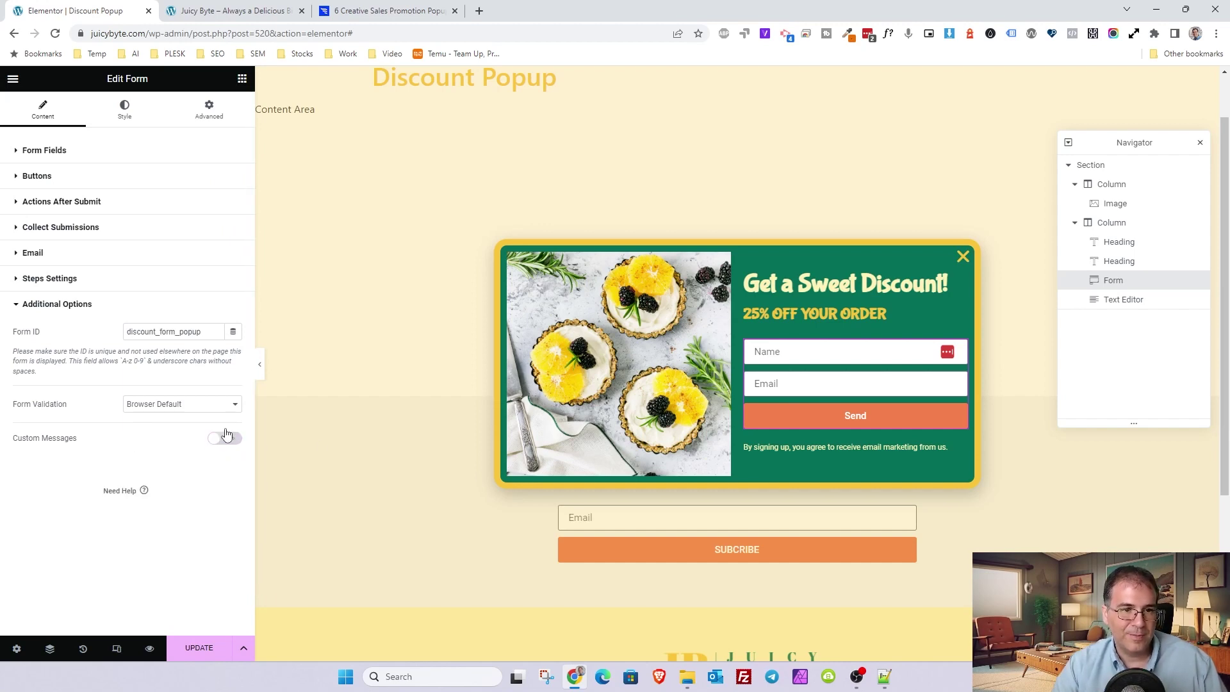
pyautogui.click(214, 8)
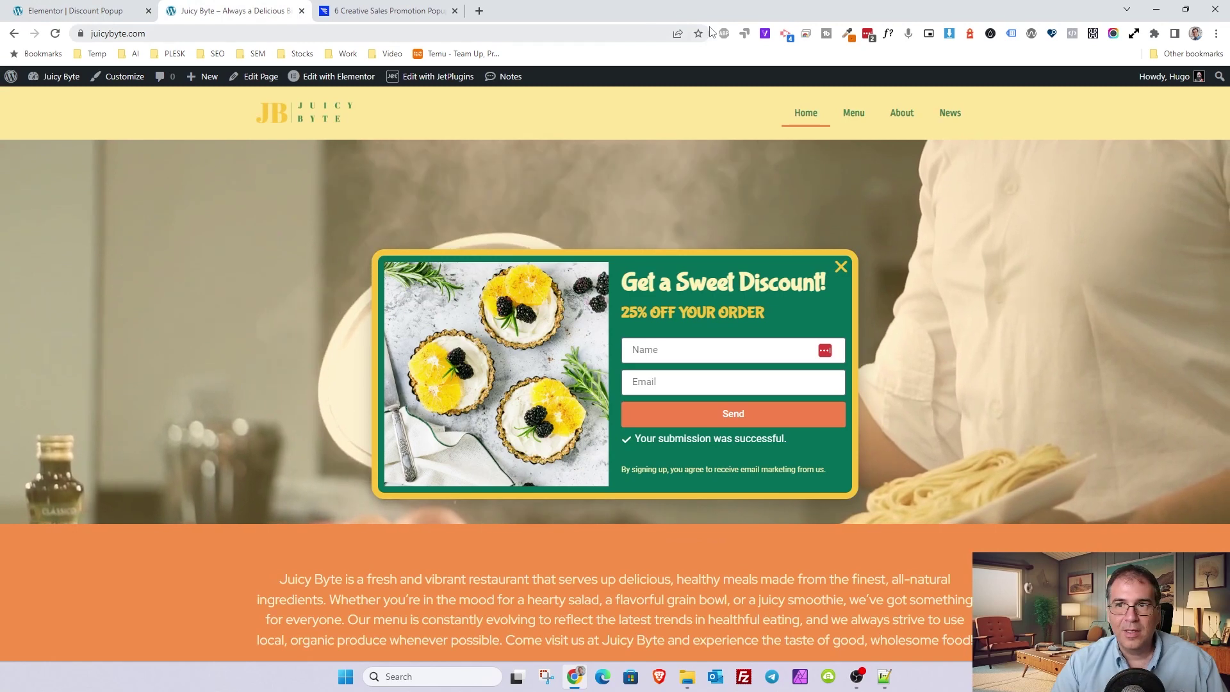
# - Open a new browser tab, then close it without visiting anything
pyautogui.click(479, 11)
pyautogui.click(479, 29)
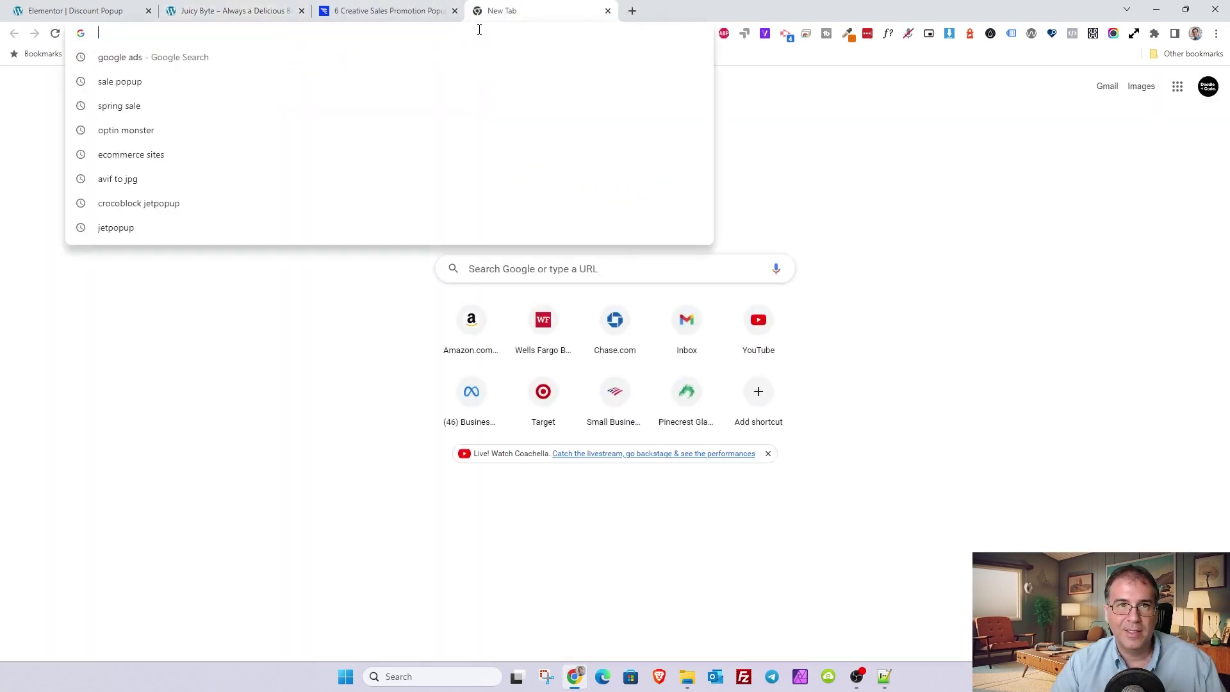
pyautogui.click(607, 11)
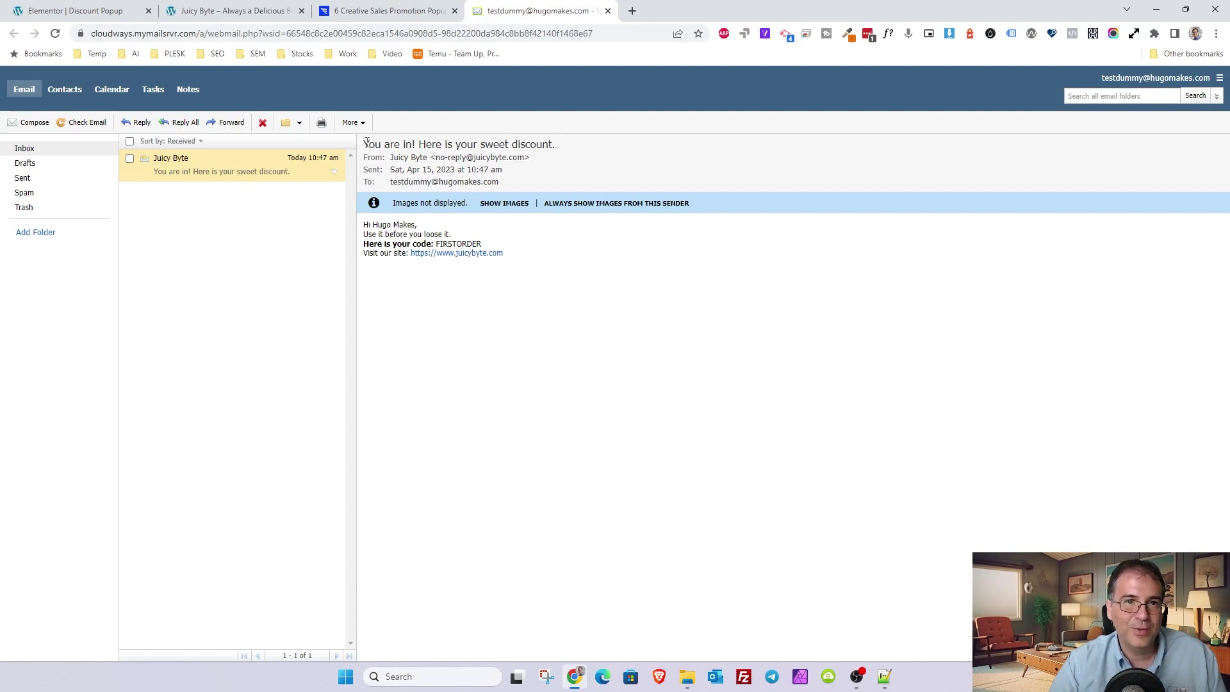
# - Highlight the discount email's message lines, including the bold FIRSTORDER code line
pyautogui.moveTo(506, 254); pyautogui.dragTo(369, 227)
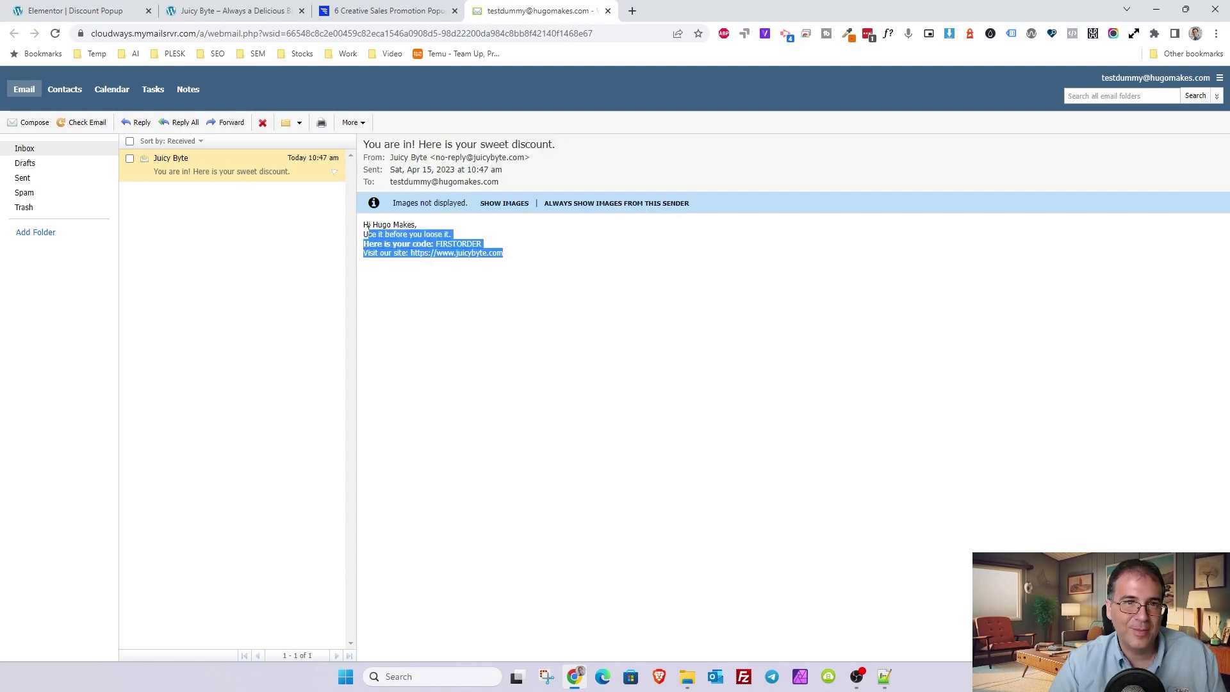
pyautogui.click(600, 286)
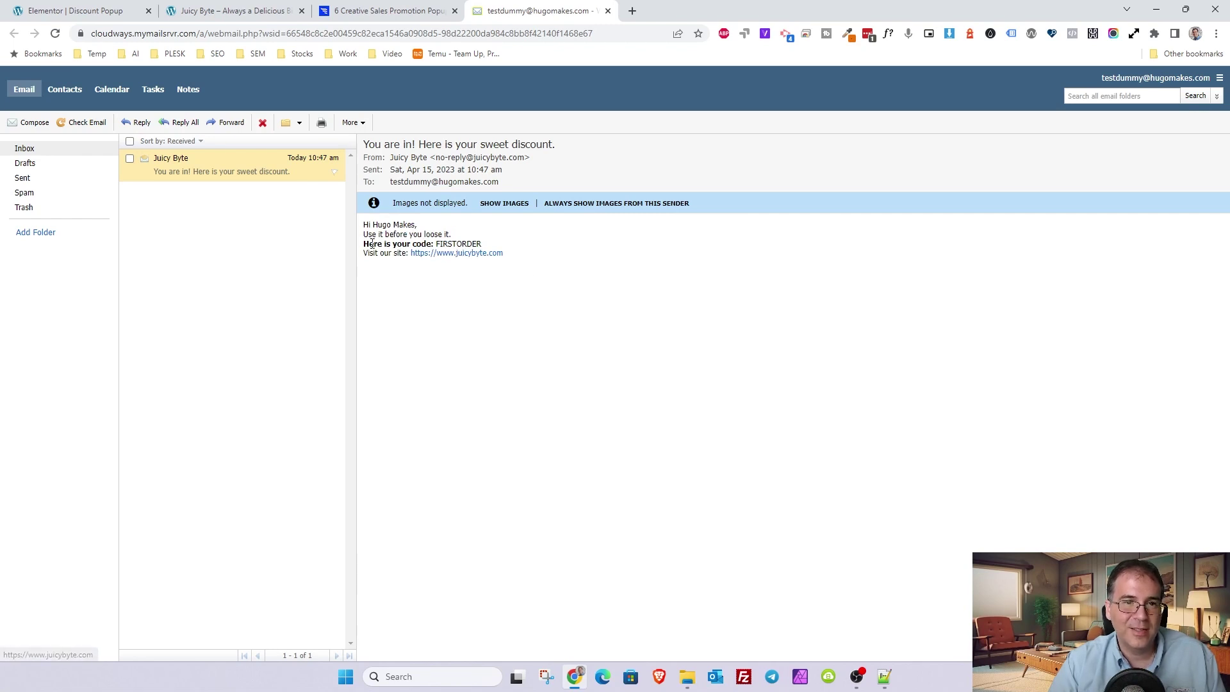
pyautogui.moveTo(369, 244); pyautogui.dragTo(410, 245)
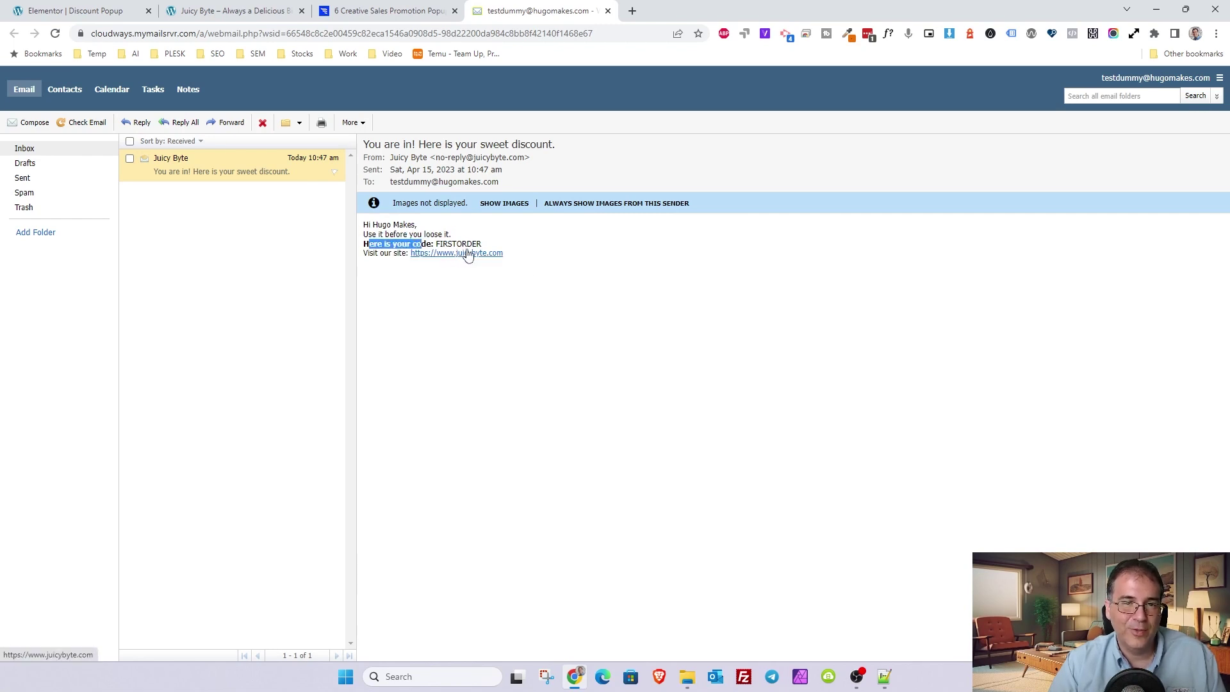
pyautogui.moveTo(416, 232); pyautogui.dragTo(523, 257)
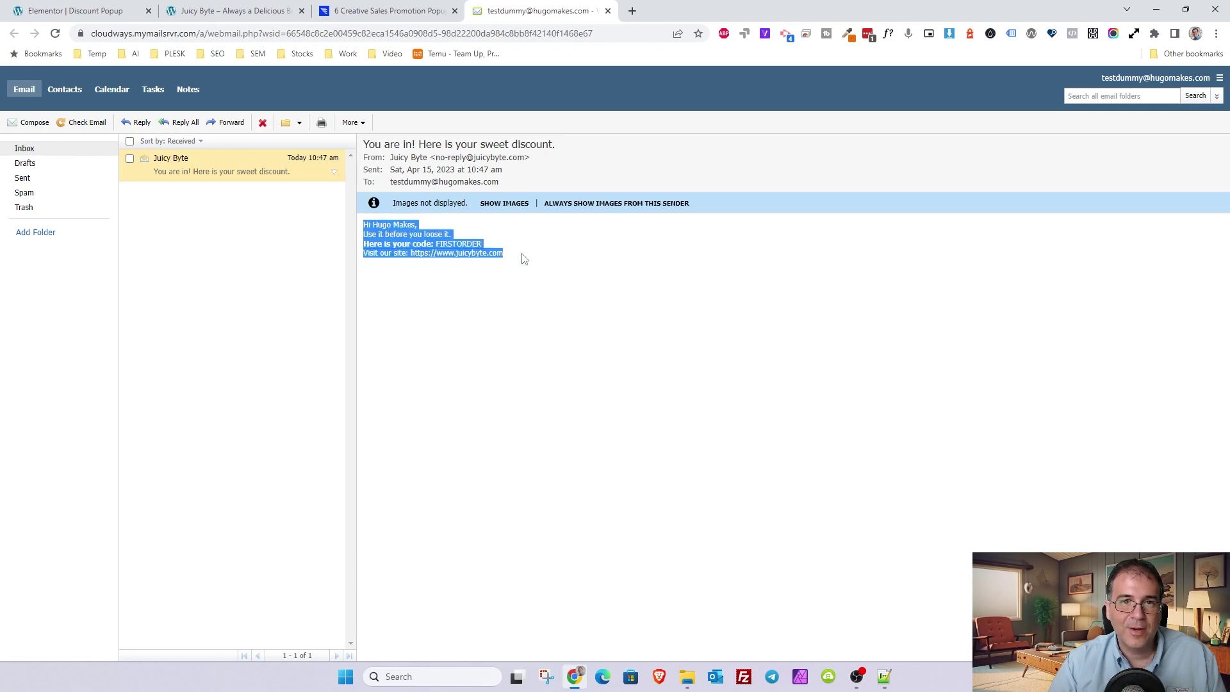
pyautogui.click(392, 237)
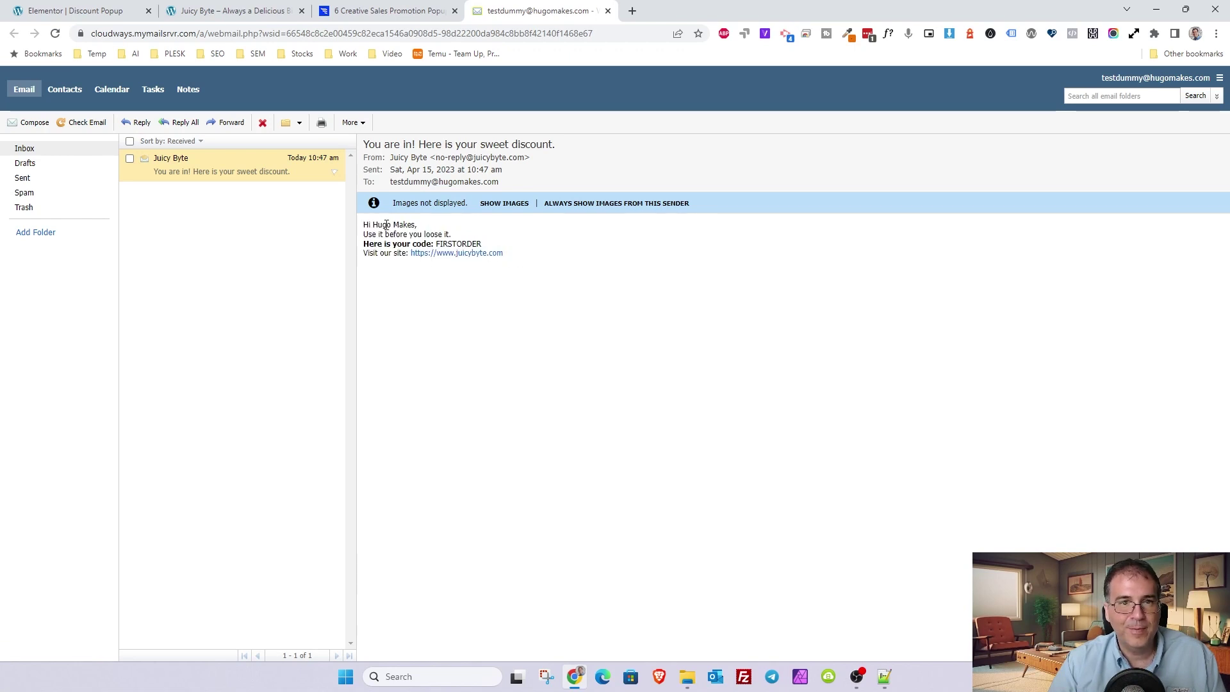
pyautogui.moveTo(519, 260); pyautogui.dragTo(363, 235)
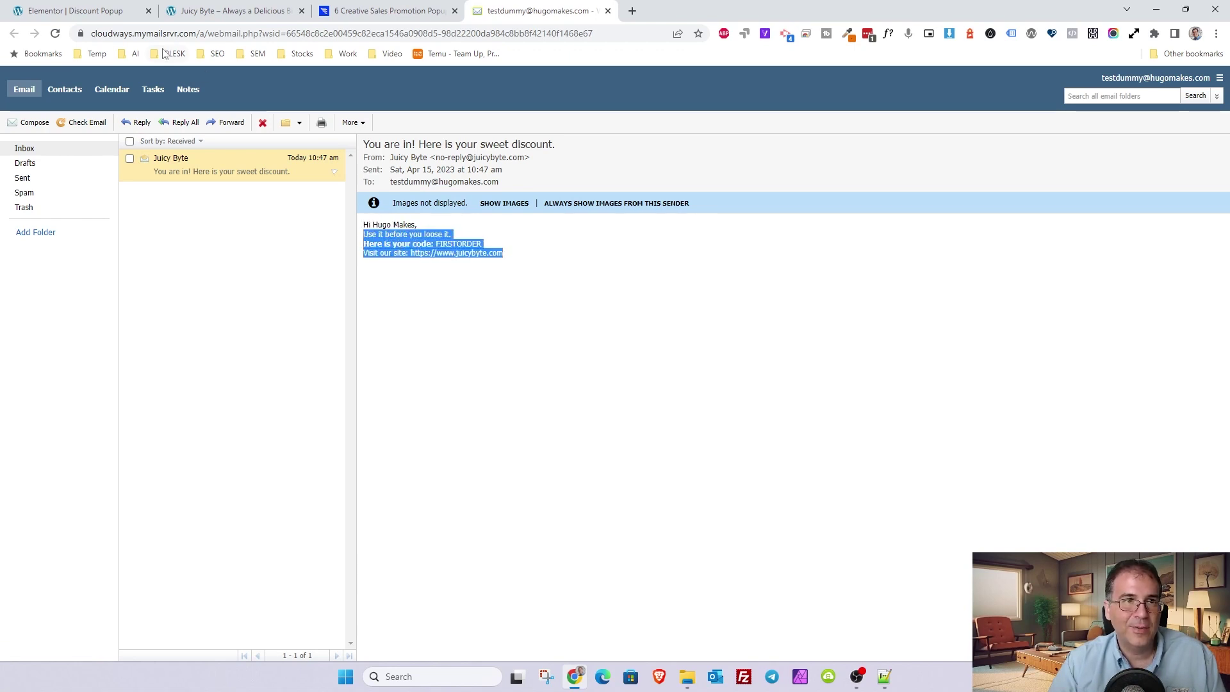
# - Return to the Elementor popup editor, select the discount form and expand its Email settings
pyautogui.click(106, 18)
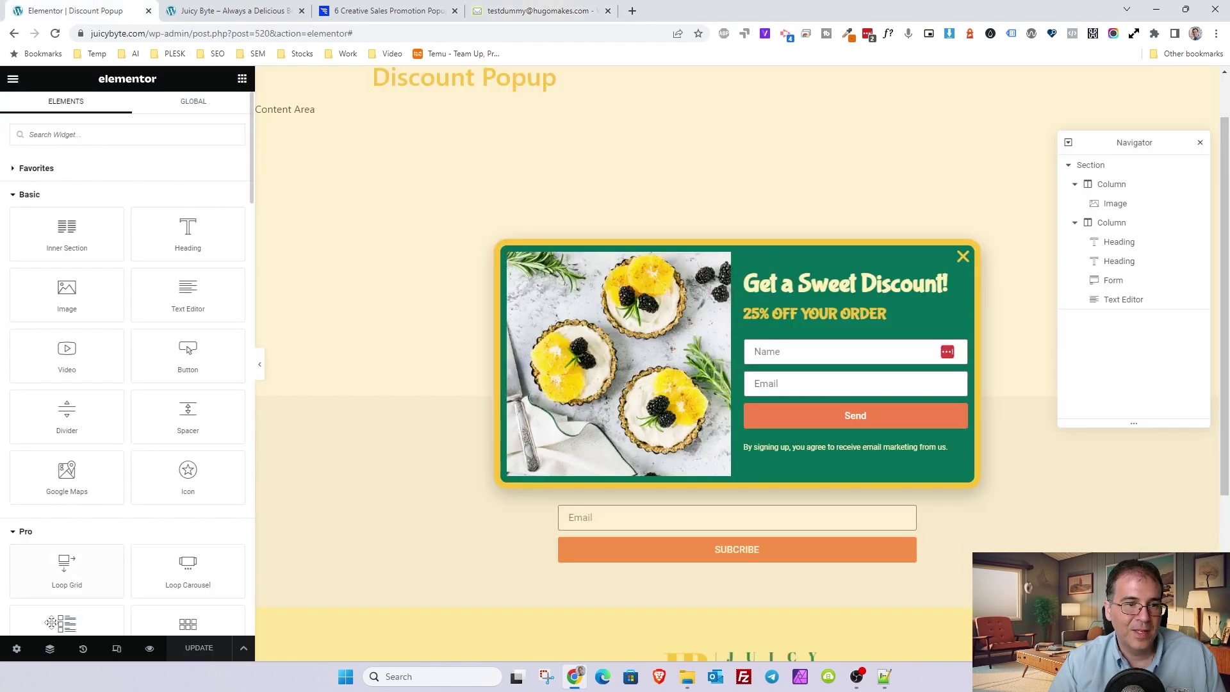
pyautogui.click(16, 648)
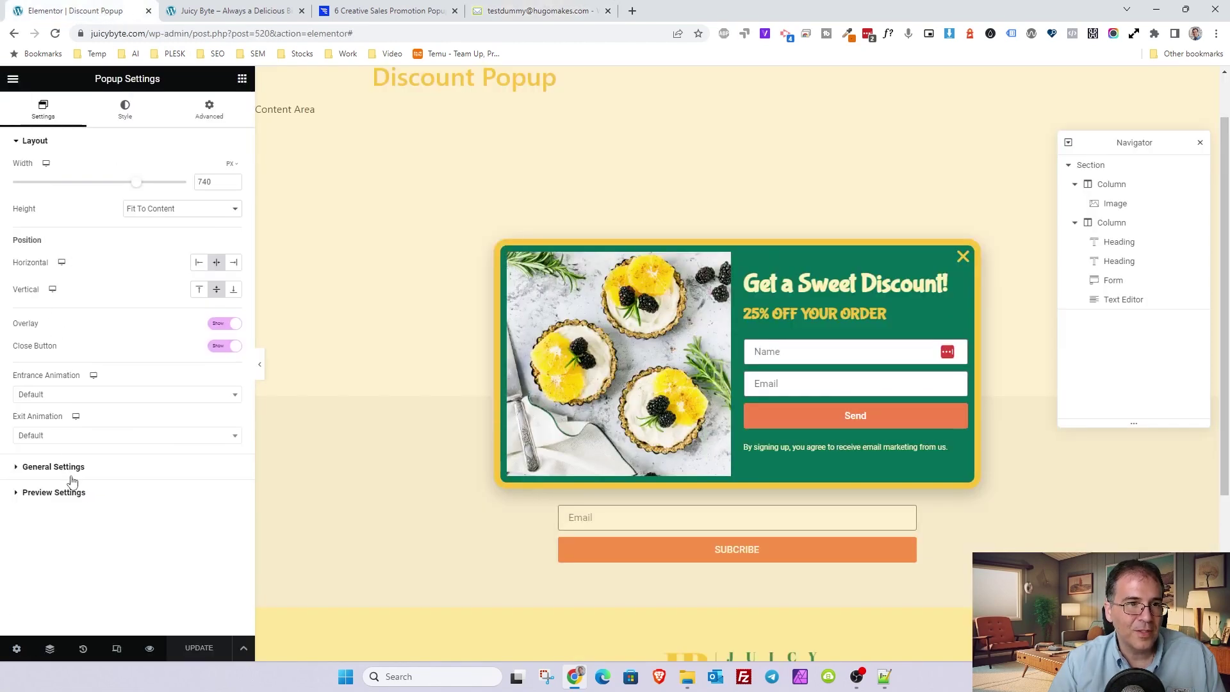
pyautogui.click(774, 359)
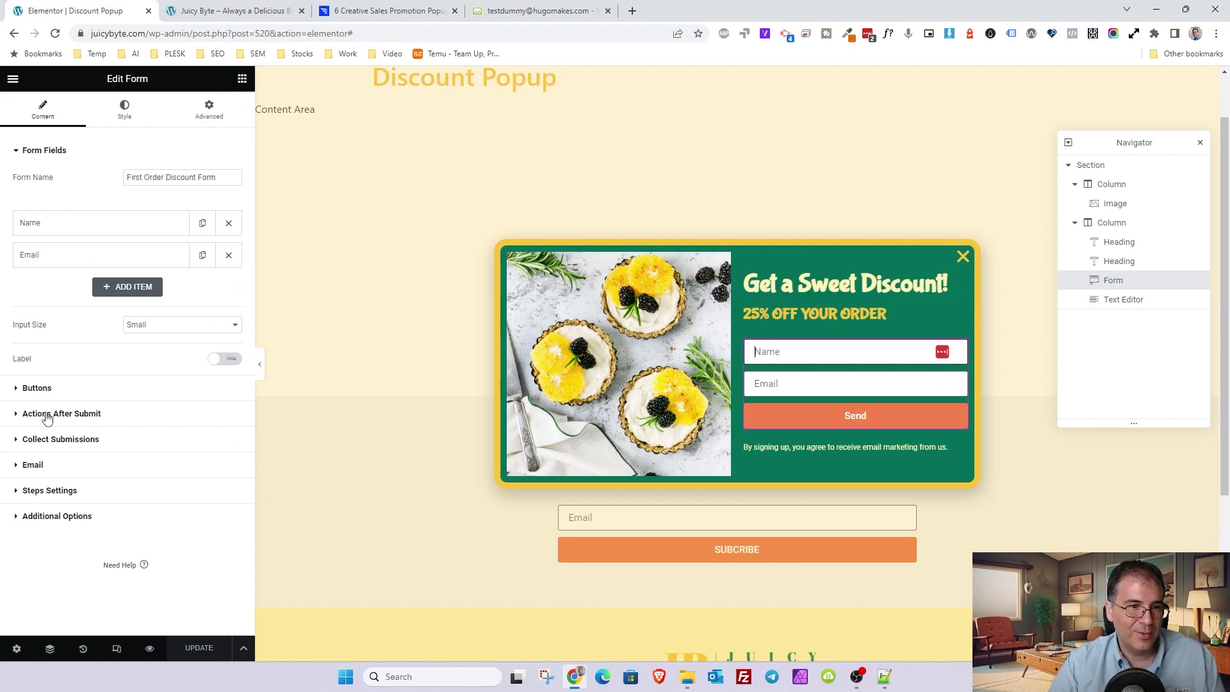
pyautogui.click(52, 458)
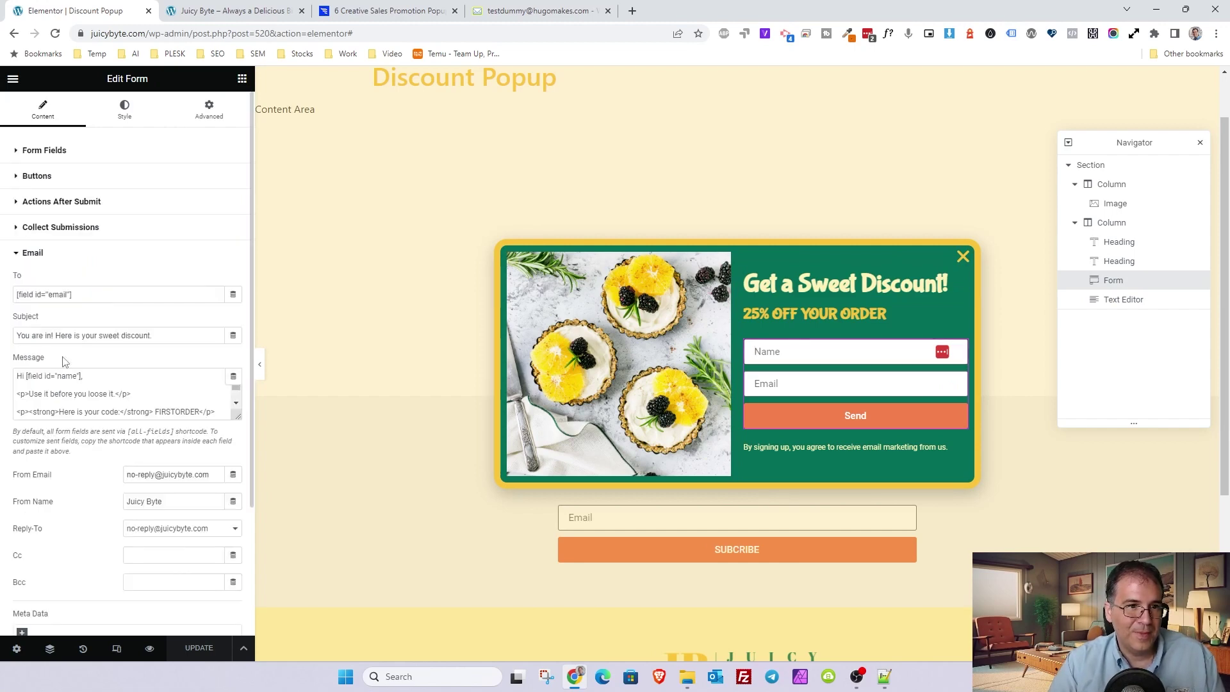